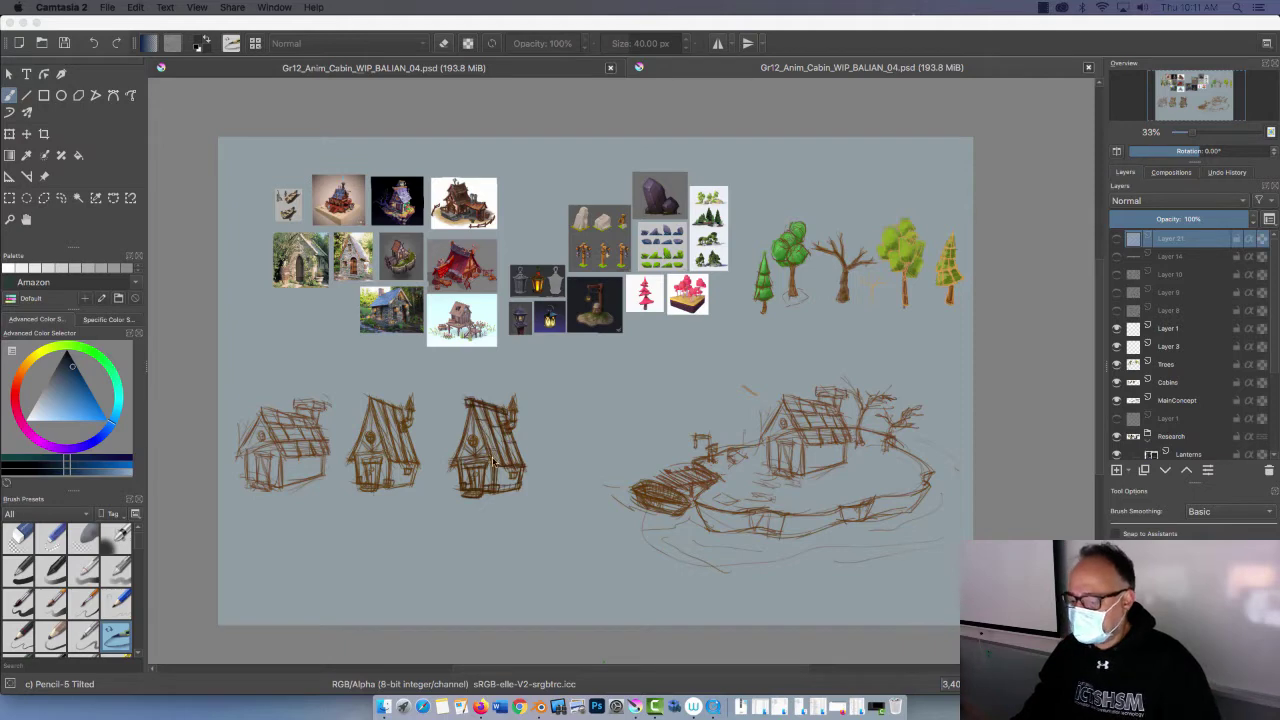
Step: Add a new empty Layer 1 at the top of Krita's cabin concept layer stack
{"action": "scroll", "coordinate": [492, 465], "scroll_direction": "up", "scroll_amount": 1}
{"action": "scroll", "coordinate": [492, 465], "scroll_direction": "down", "scroll_amount": 1}
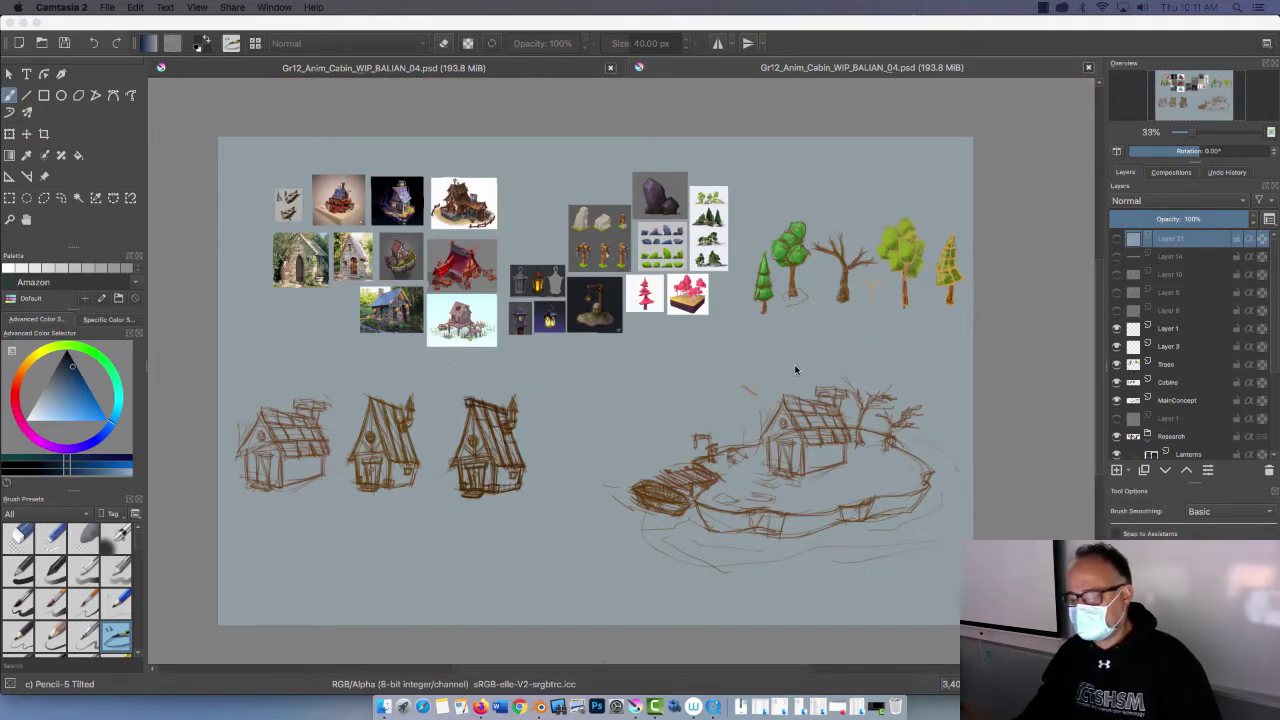
{"action": "left_click", "coordinate": [853, 487]}
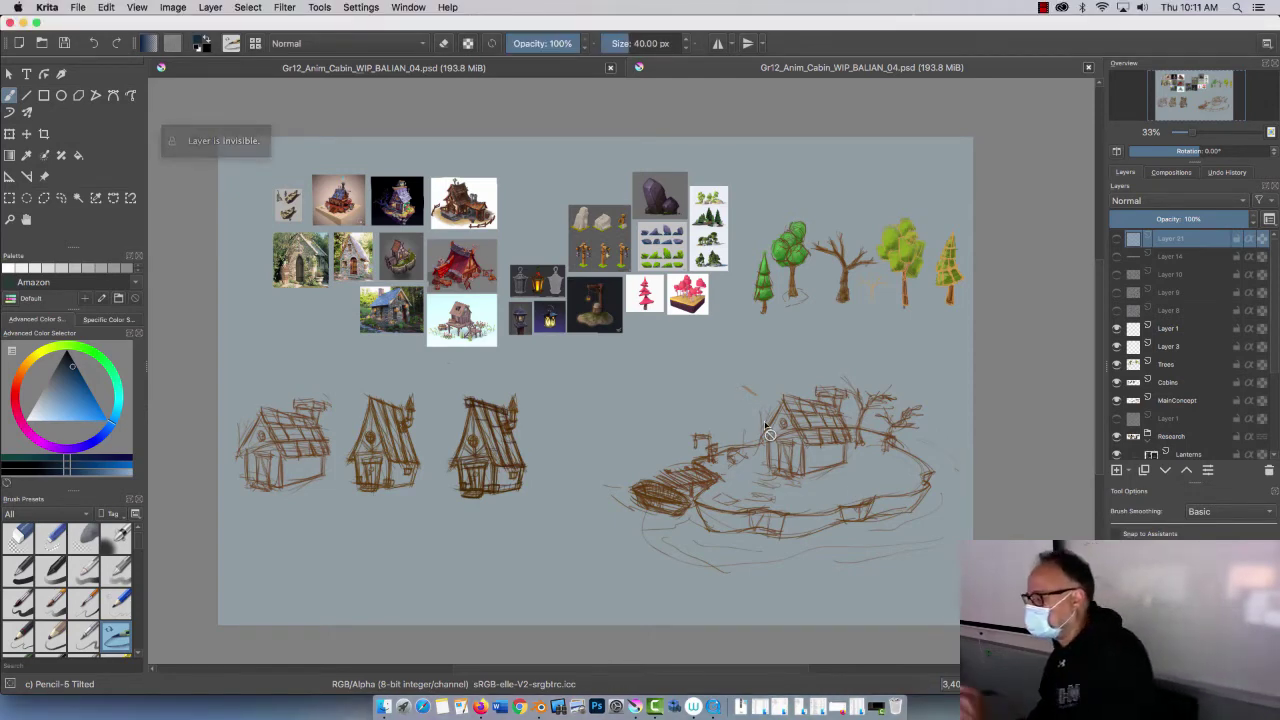
{"action": "left_click", "coordinate": [1117, 469]}
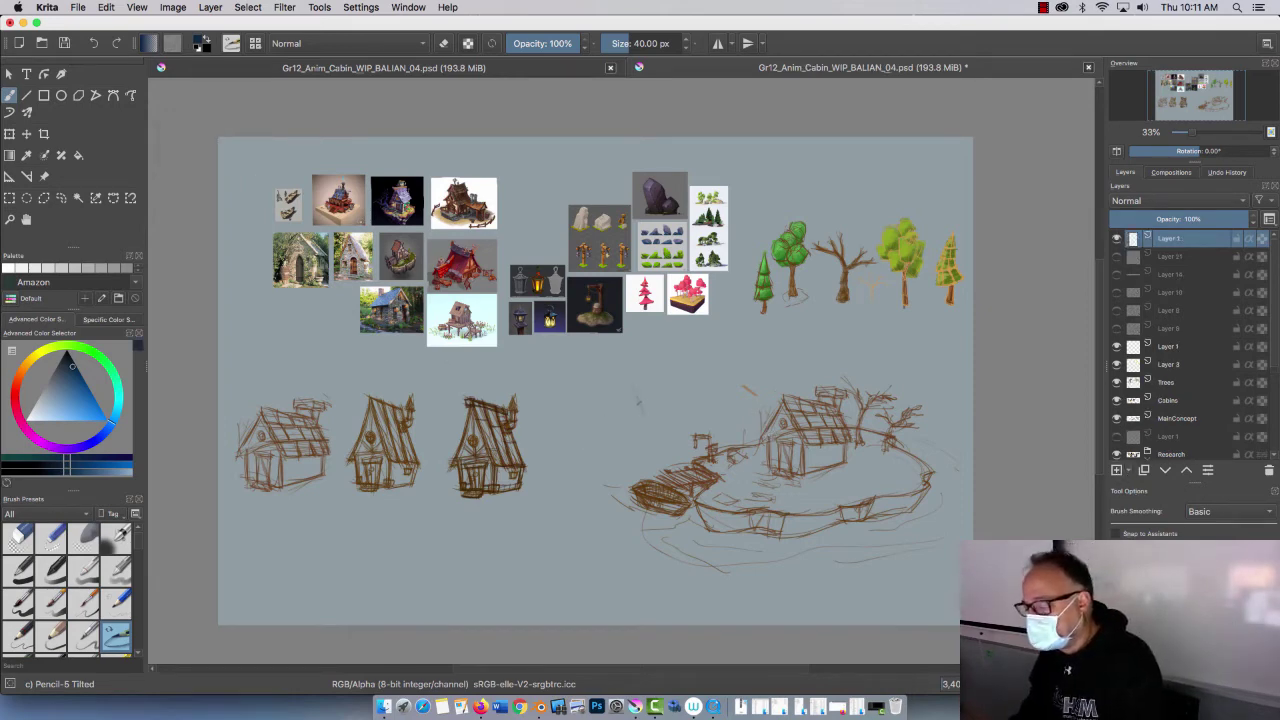
Step: Zoom the canvas to 50% and start the faint roof sketch with vertical panel lines
{"action": "key", "text": "ctrl+plus"}
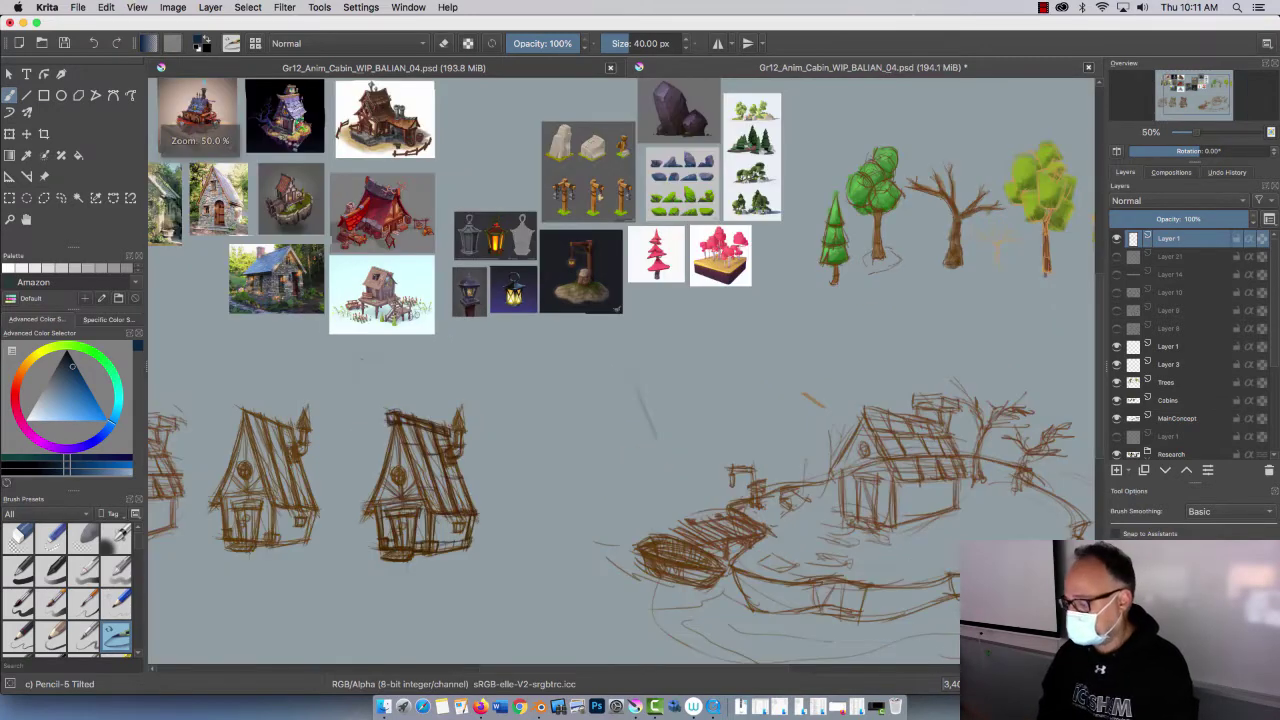
{"action": "left_click_drag", "start_coordinate": [575, 405], "coordinate": [606, 443]}
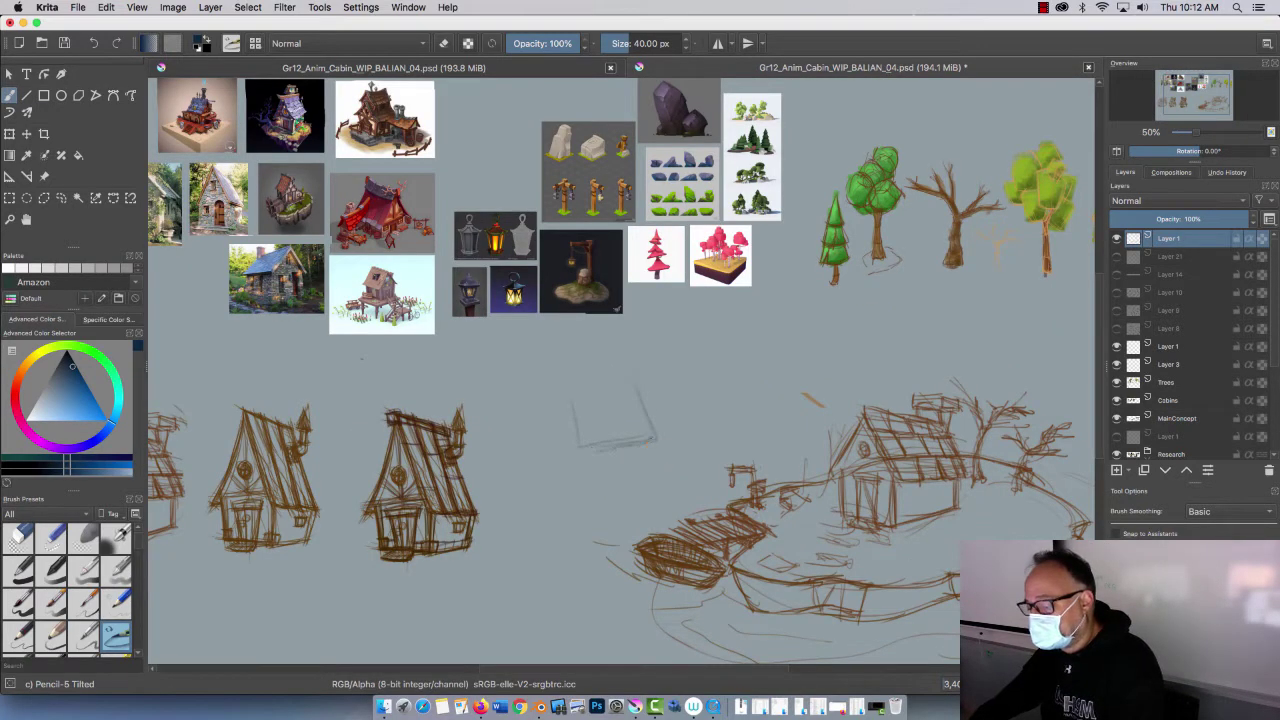
{"action": "mouse_move", "coordinate": [575, 437]}
{"action": "left_mouse_down"}
{"action": "mouse_move", "coordinate": [580, 454]}
{"action": "mouse_move", "coordinate": [644, 431]}
{"action": "left_mouse_up"}
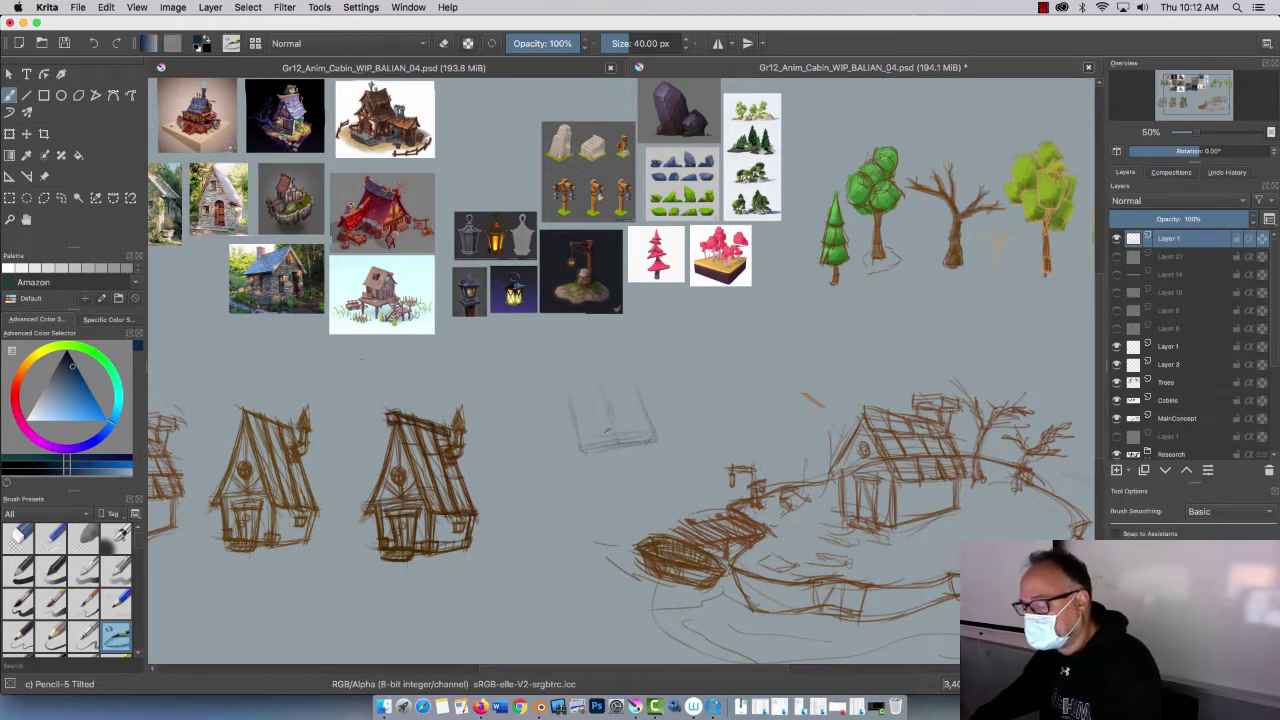
{"action": "left_click_drag", "start_coordinate": [620, 437], "coordinate": [646, 429]}
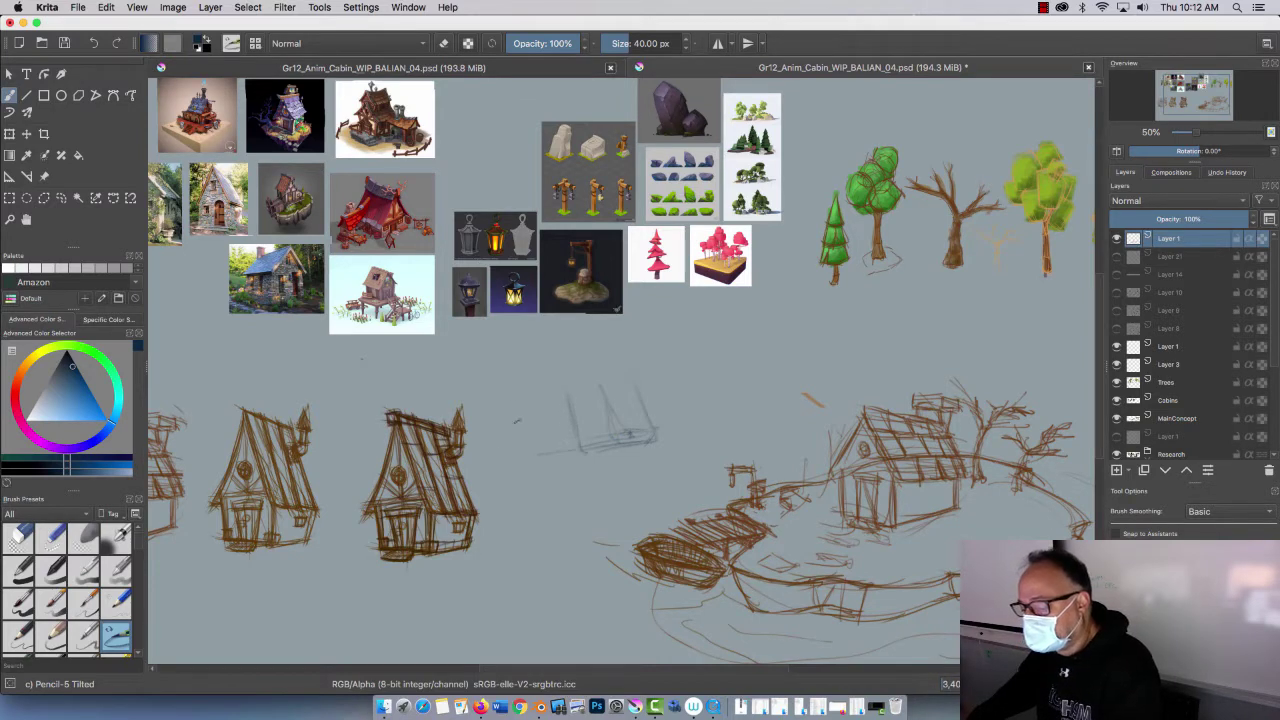
{"action": "mouse_move", "coordinate": [511, 408]}
{"action": "left_mouse_down"}
{"action": "mouse_move", "coordinate": [511, 471]}
{"action": "mouse_move", "coordinate": [560, 456]}
{"action": "left_mouse_up"}
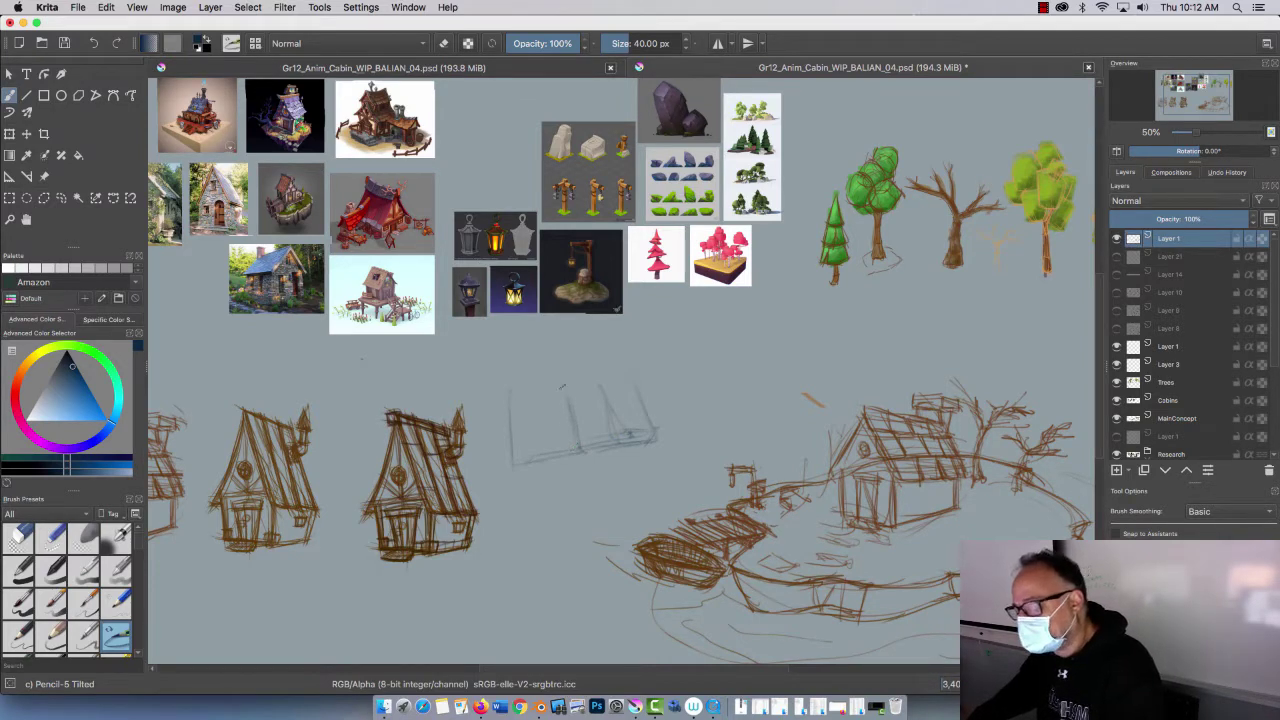
{"action": "left_click_drag", "start_coordinate": [566, 398], "coordinate": [570, 446]}
{"action": "left_click_drag", "start_coordinate": [507, 408], "coordinate": [506, 436]}
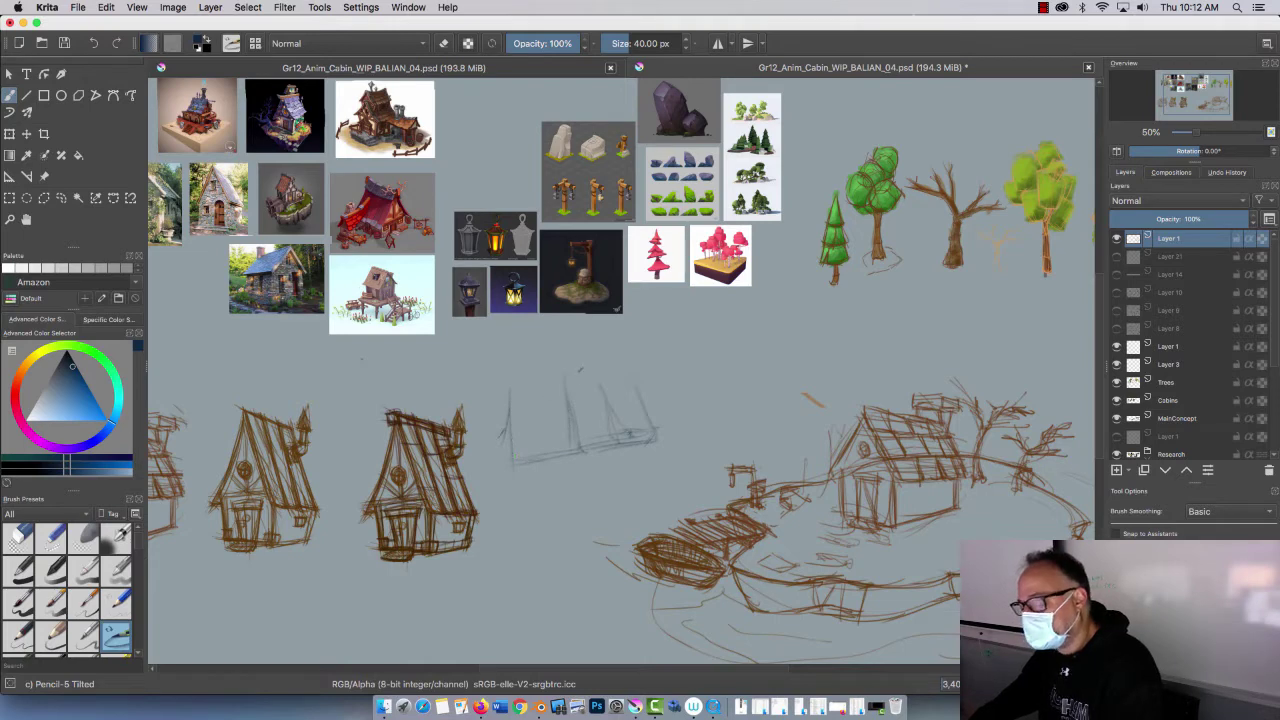
Step: Outline the roof's upper edges, add shingle lines, and mark the sketch with a small 3
{"action": "left_click_drag", "start_coordinate": [580, 362], "coordinate": [597, 410]}
{"action": "left_click_drag", "start_coordinate": [548, 421], "coordinate": [566, 410]}
{"action": "mouse_move", "coordinate": [520, 366]}
{"action": "left_mouse_down"}
{"action": "mouse_move", "coordinate": [515, 424]}
{"action": "mouse_move", "coordinate": [589, 404]}
{"action": "left_mouse_up"}
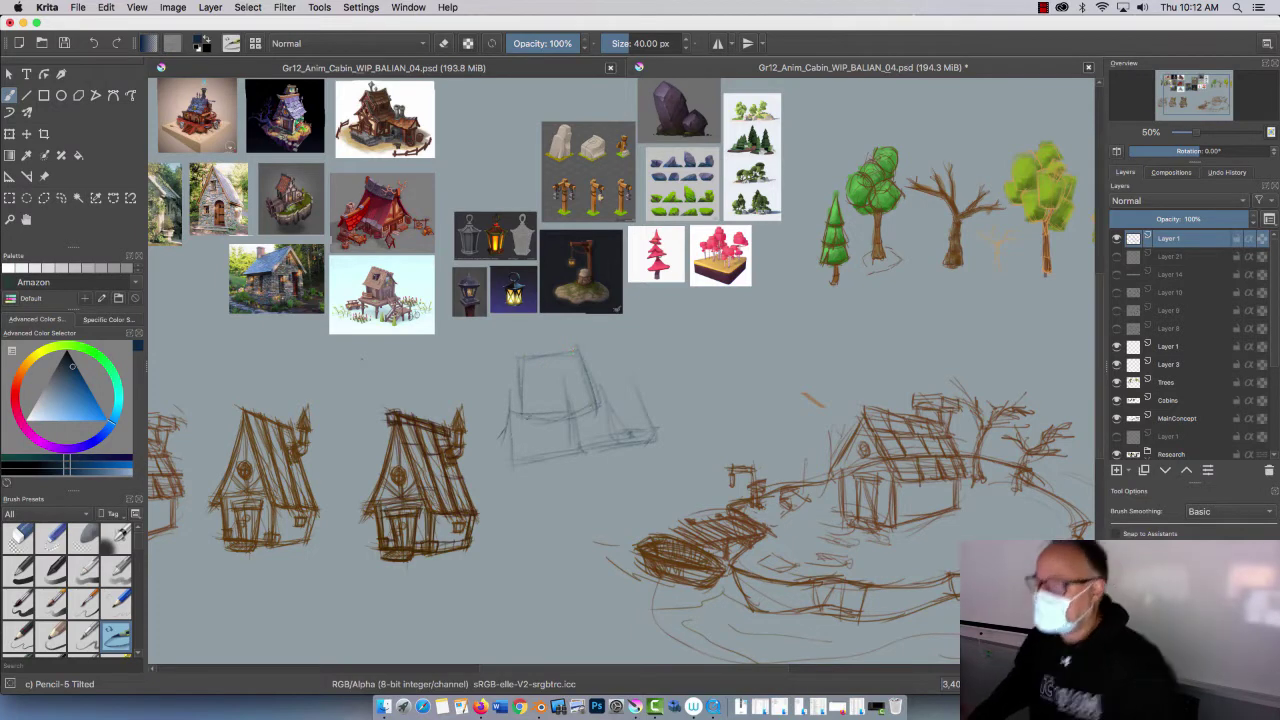
{"action": "mouse_move", "coordinate": [608, 360]}
{"action": "left_mouse_down"}
{"action": "mouse_move", "coordinate": [629, 389]}
{"action": "mouse_move", "coordinate": [669, 394]}
{"action": "mouse_move", "coordinate": [645, 340]}
{"action": "mouse_move", "coordinate": [667, 382]}
{"action": "mouse_move", "coordinate": [623, 359]}
{"action": "mouse_move", "coordinate": [657, 397]}
{"action": "mouse_move", "coordinate": [607, 402]}
{"action": "mouse_move", "coordinate": [652, 362]}
{"action": "mouse_move", "coordinate": [662, 382]}
{"action": "mouse_move", "coordinate": [590, 359]}
{"action": "mouse_move", "coordinate": [672, 387]}
{"action": "mouse_move", "coordinate": [590, 394]}
{"action": "left_mouse_up"}
{"action": "mouse_move", "coordinate": [602, 348]}
{"action": "left_mouse_down"}
{"action": "mouse_move", "coordinate": [594, 396]}
{"action": "mouse_move", "coordinate": [640, 398]}
{"action": "left_mouse_up"}
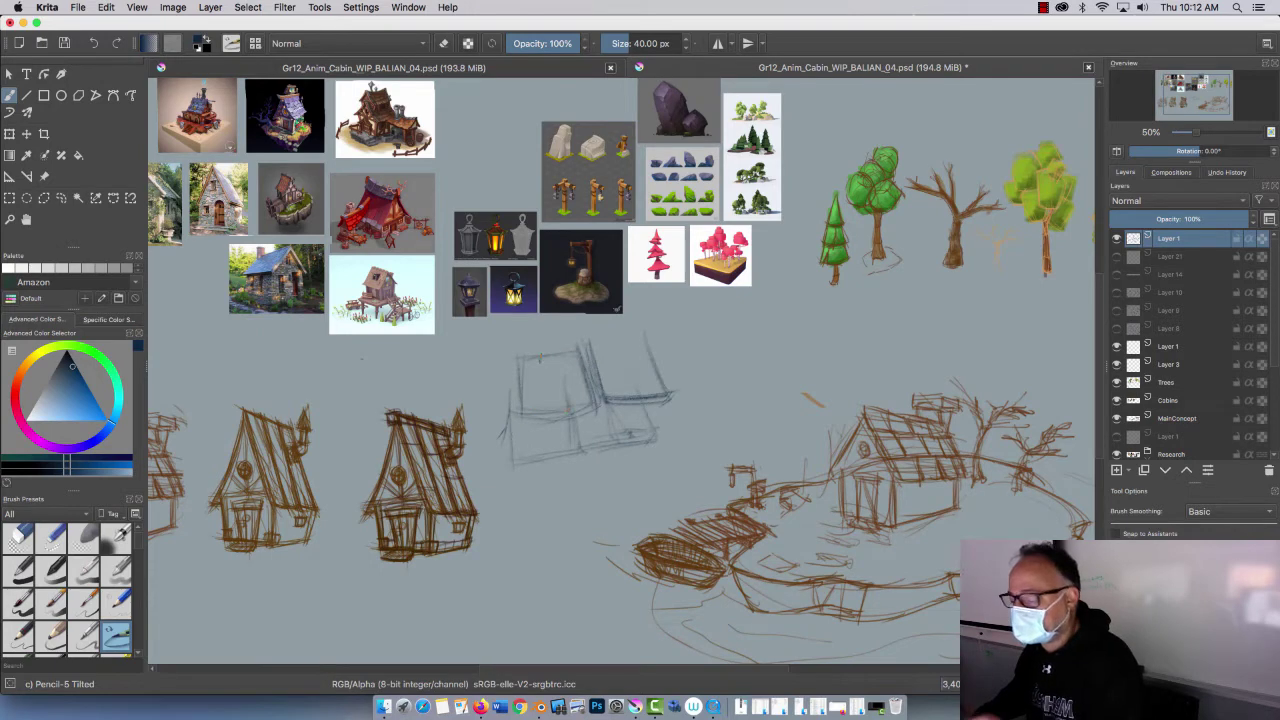
{"action": "mouse_move", "coordinate": [703, 320]}
{"action": "left_mouse_down"}
{"action": "mouse_move", "coordinate": [714, 327]}
{"action": "mouse_move", "coordinate": [704, 341]}
{"action": "left_mouse_up"}
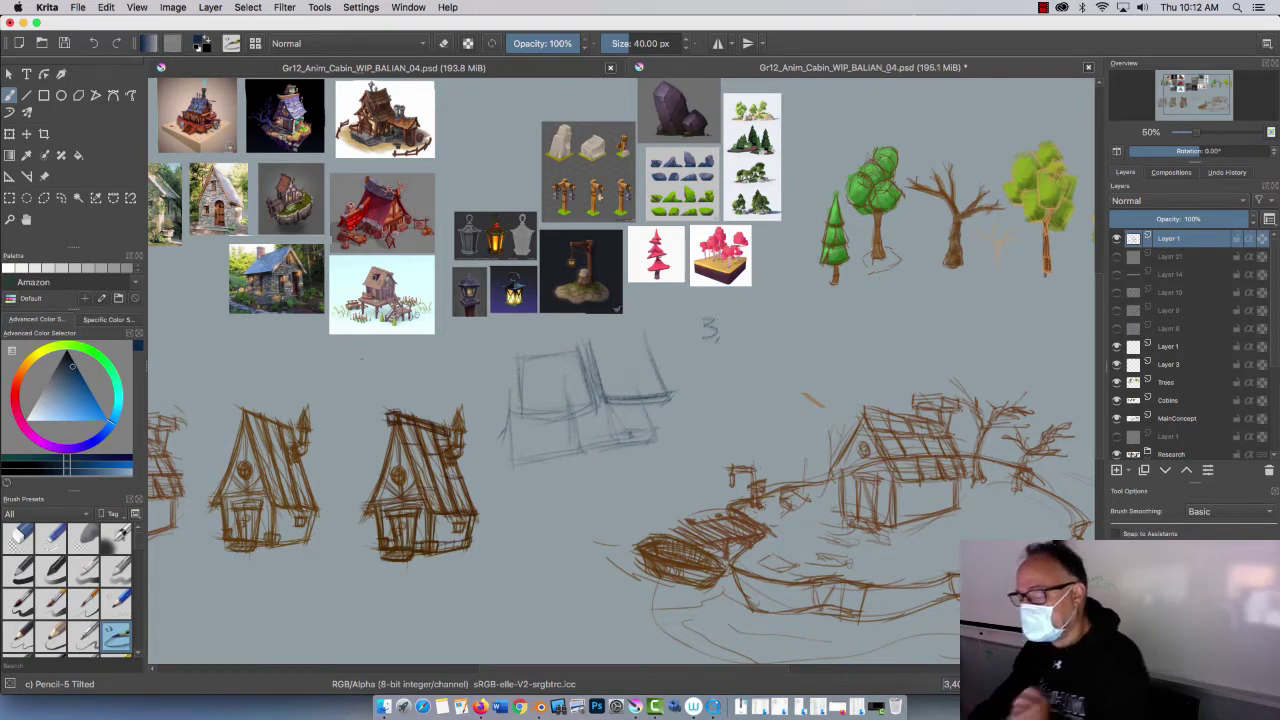
Step: Outline the bottom and side of the roof block and add small detail strokes beside it
{"action": "mouse_move", "coordinate": [572, 454]}
{"action": "left_mouse_down"}
{"action": "mouse_move", "coordinate": [566, 416]}
{"action": "mouse_move", "coordinate": [546, 453]}
{"action": "mouse_move", "coordinate": [507, 454]}
{"action": "mouse_move", "coordinate": [566, 458]}
{"action": "mouse_move", "coordinate": [604, 443]}
{"action": "mouse_move", "coordinate": [589, 441]}
{"action": "mouse_move", "coordinate": [611, 415]}
{"action": "mouse_move", "coordinate": [627, 439]}
{"action": "mouse_move", "coordinate": [584, 439]}
{"action": "mouse_move", "coordinate": [650, 437]}
{"action": "mouse_move", "coordinate": [640, 451]}
{"action": "left_mouse_up"}
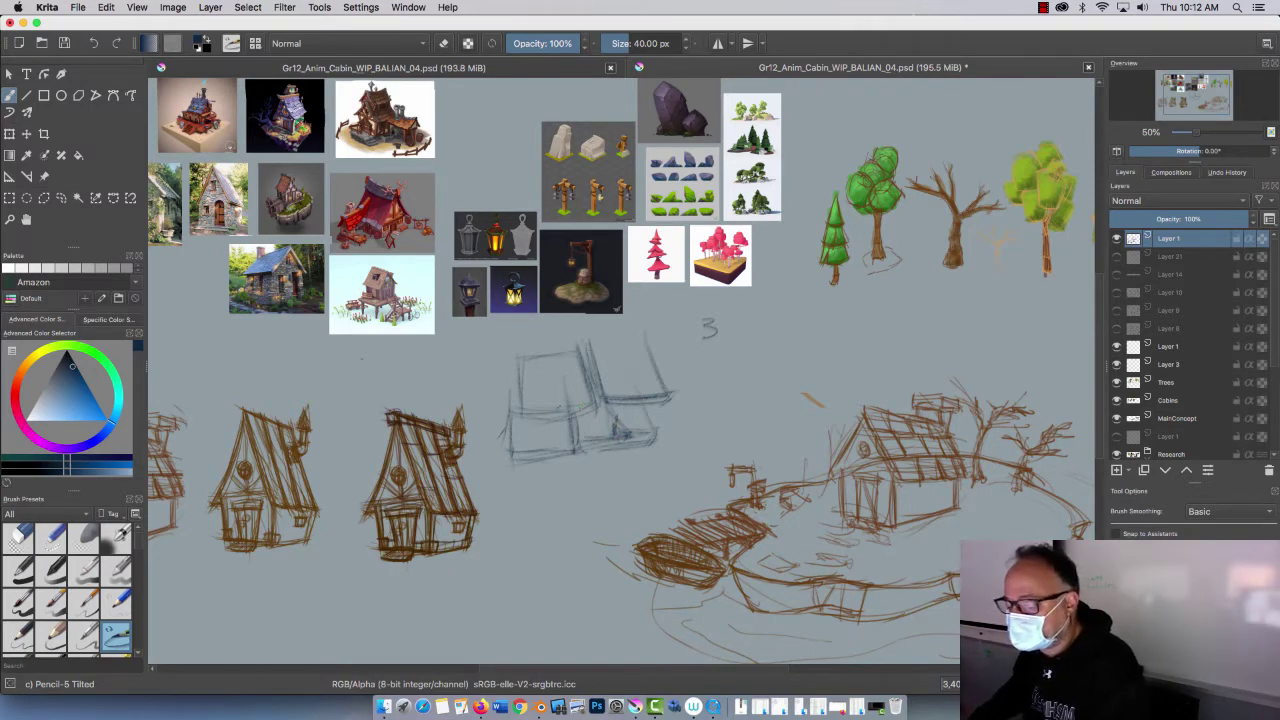
{"action": "mouse_move", "coordinate": [546, 385]}
{"action": "left_mouse_down"}
{"action": "mouse_move", "coordinate": [546, 409]}
{"action": "mouse_move", "coordinate": [561, 409]}
{"action": "left_mouse_up"}
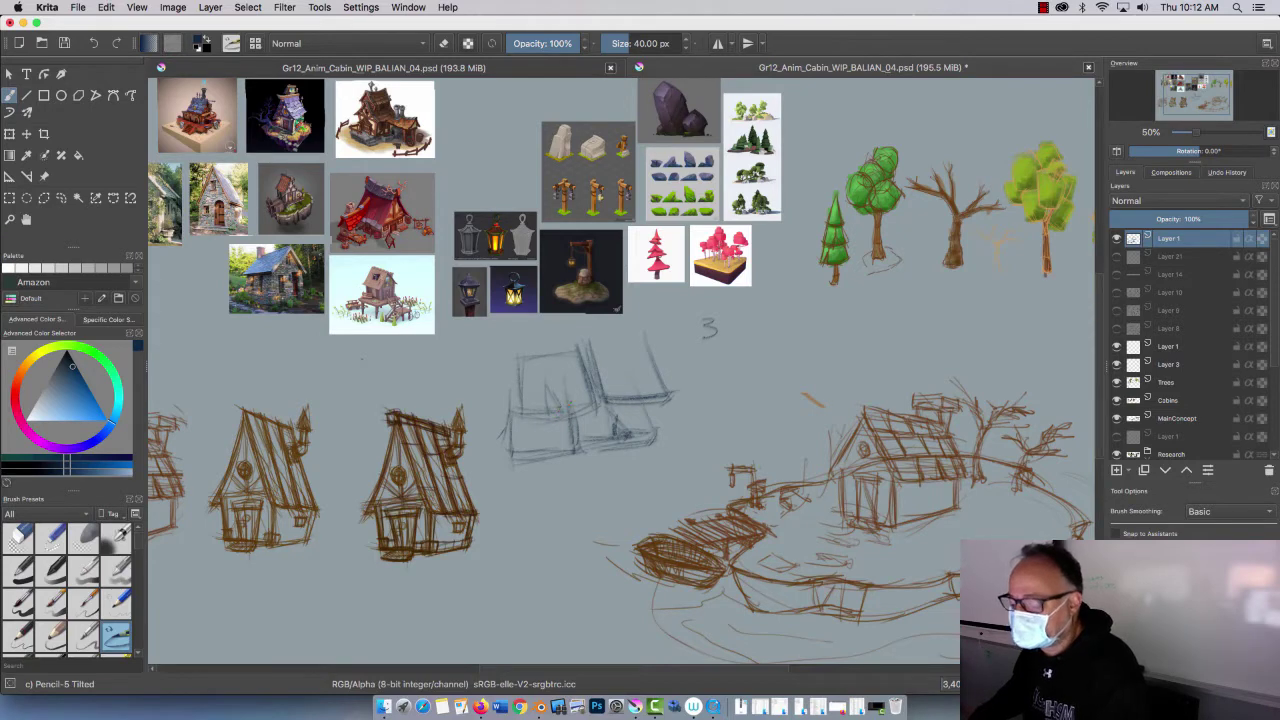
{"action": "mouse_move", "coordinate": [668, 419]}
{"action": "left_mouse_down"}
{"action": "mouse_move", "coordinate": [703, 417]}
{"action": "mouse_move", "coordinate": [670, 413]}
{"action": "mouse_move", "coordinate": [695, 433]}
{"action": "left_mouse_up"}
{"action": "left_click_drag", "start_coordinate": [677, 421], "coordinate": [689, 402]}
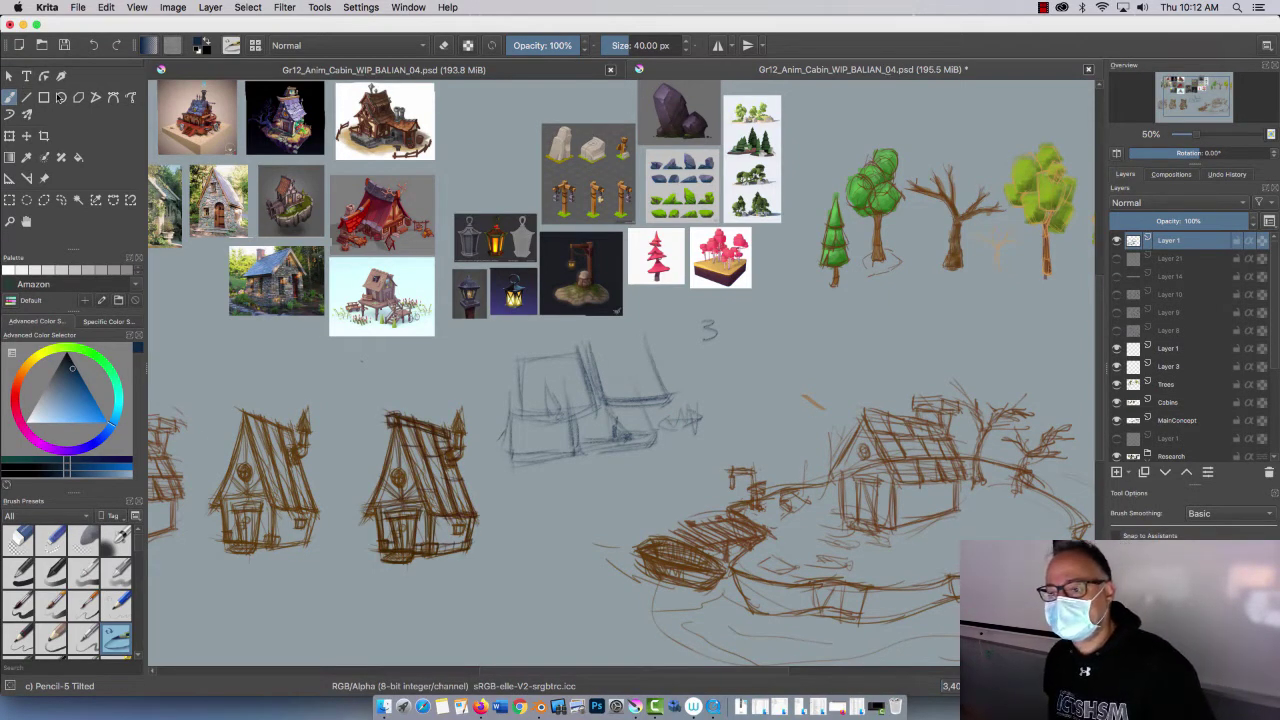
Step: Minimize Krita and select the HouseBase mesh in LowPoly_Tree_House_07.blend
{"action": "left_click", "coordinate": [24, 23]}
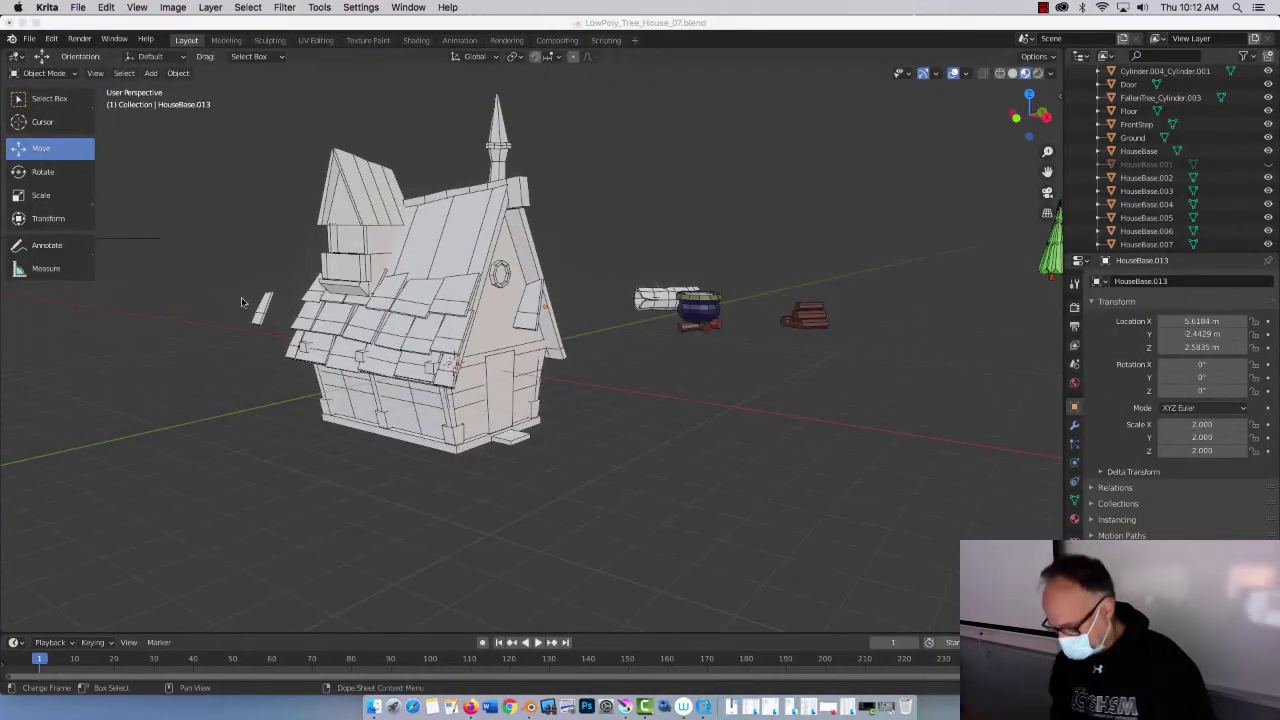
{"action": "scroll", "coordinate": [347, 336], "scroll_direction": "up", "scroll_amount": 3}
{"action": "scroll", "coordinate": [347, 334], "scroll_direction": "down", "scroll_amount": 3}
{"action": "scroll", "coordinate": [358, 311], "scroll_direction": "up", "scroll_amount": 4}
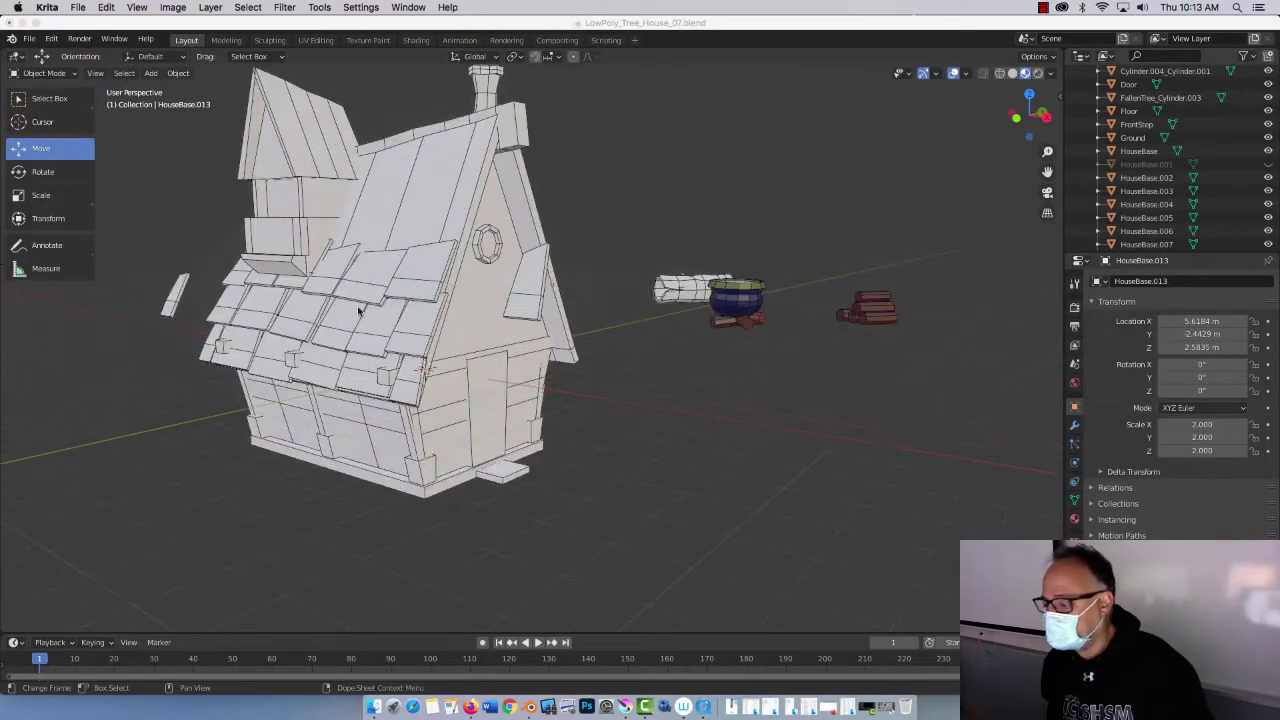
{"action": "left_click", "coordinate": [692, 224]}
{"action": "scroll", "coordinate": [614, 320], "scroll_direction": "left", "scroll_amount": 5, "text": "shift"}
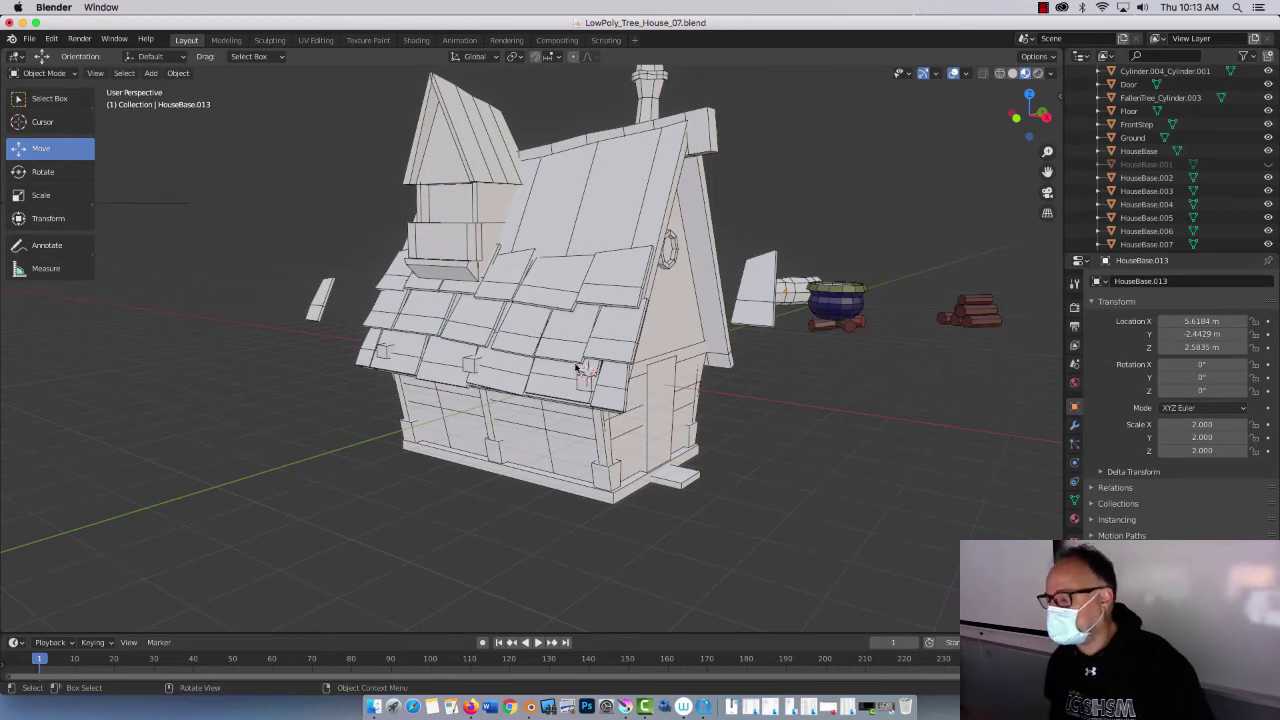
{"action": "left_click", "coordinate": [597, 205]}
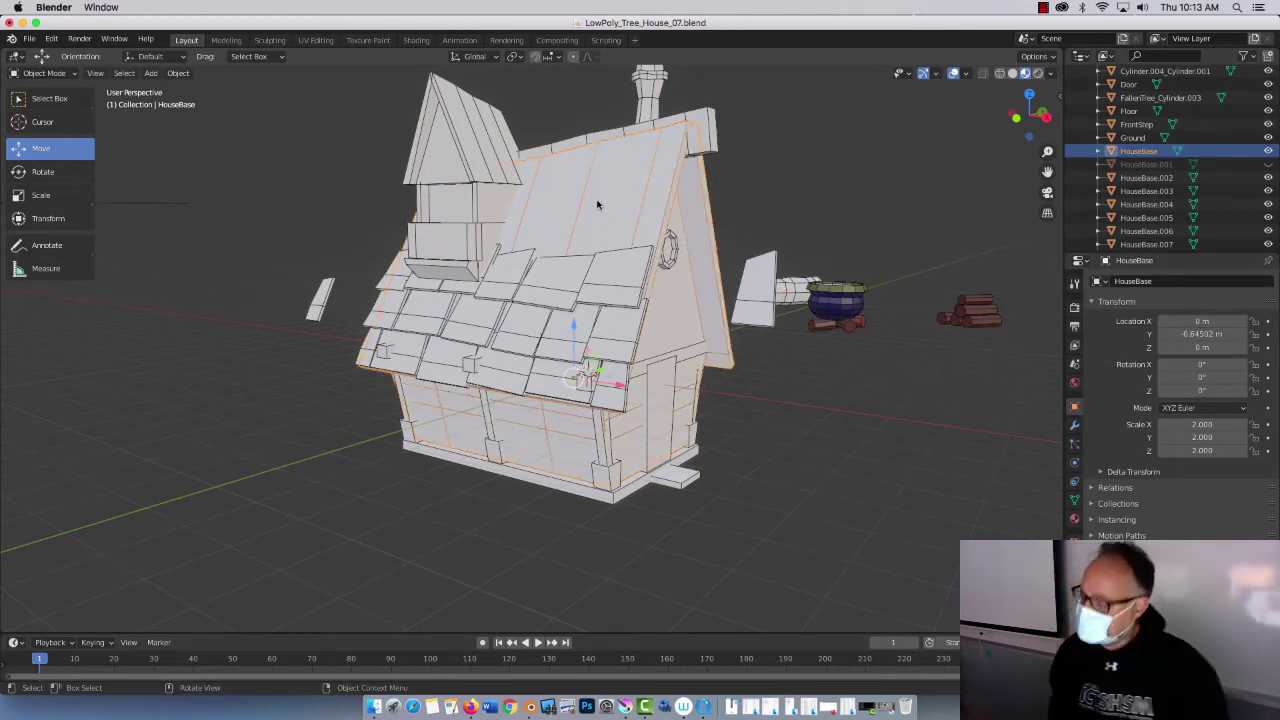
Step: In Edit Mode with face select, select one grey roof panel face of HouseBase
{"action": "key", "text": "Tab"}
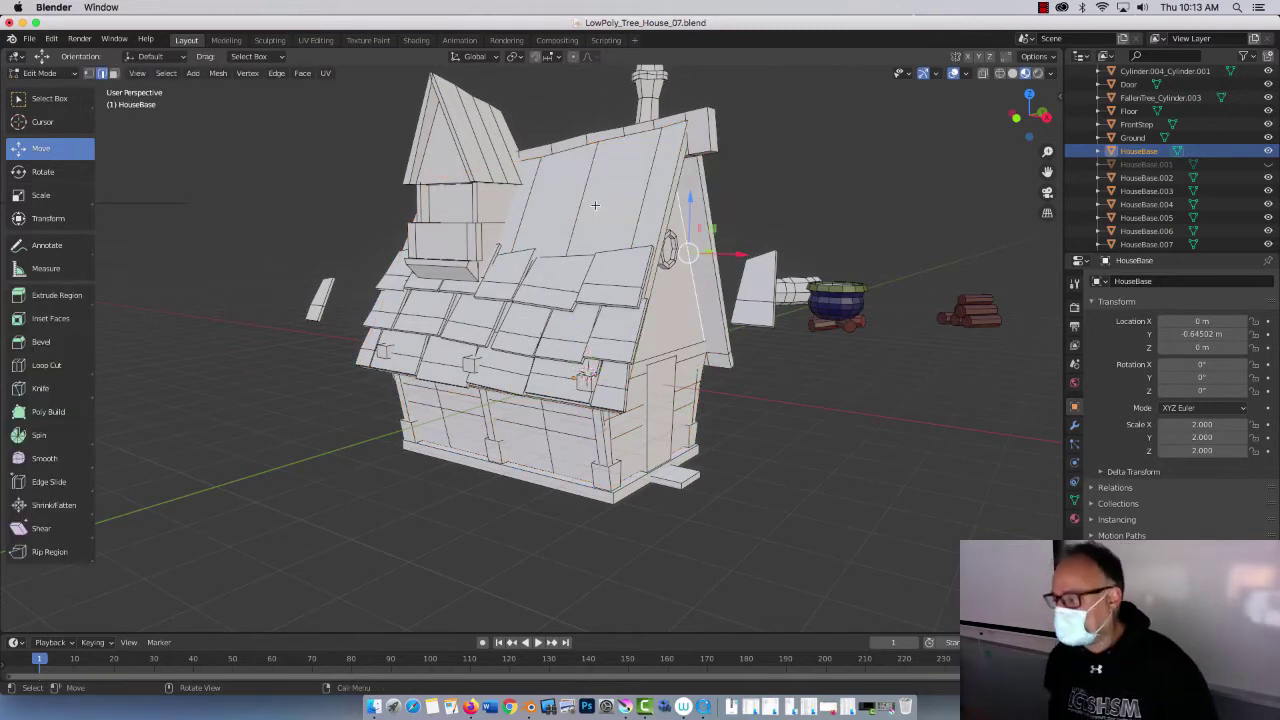
{"action": "left_click", "coordinate": [102, 73]}
{"action": "key", "text": "2"}
{"action": "key", "text": "3"}
{"action": "left_click", "coordinate": [595, 238]}
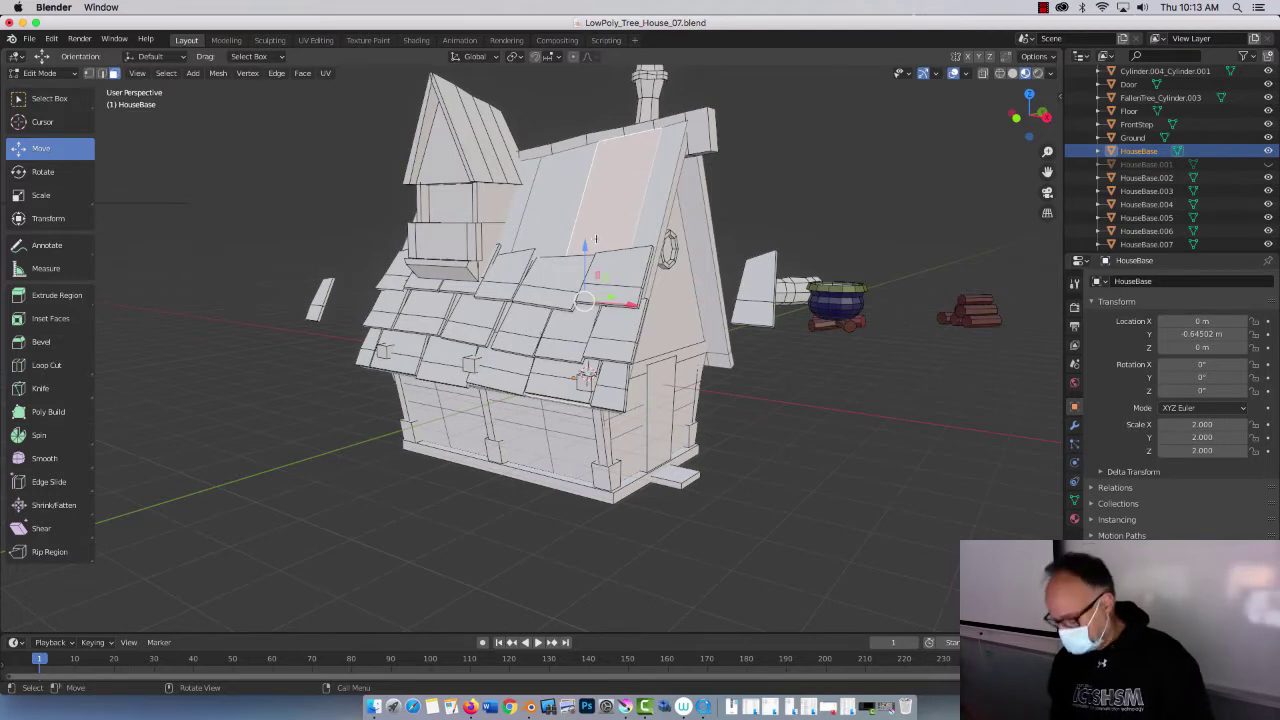
{"action": "middle_click_drag", "start_coordinate": [595, 238], "coordinate": [579, 231]}
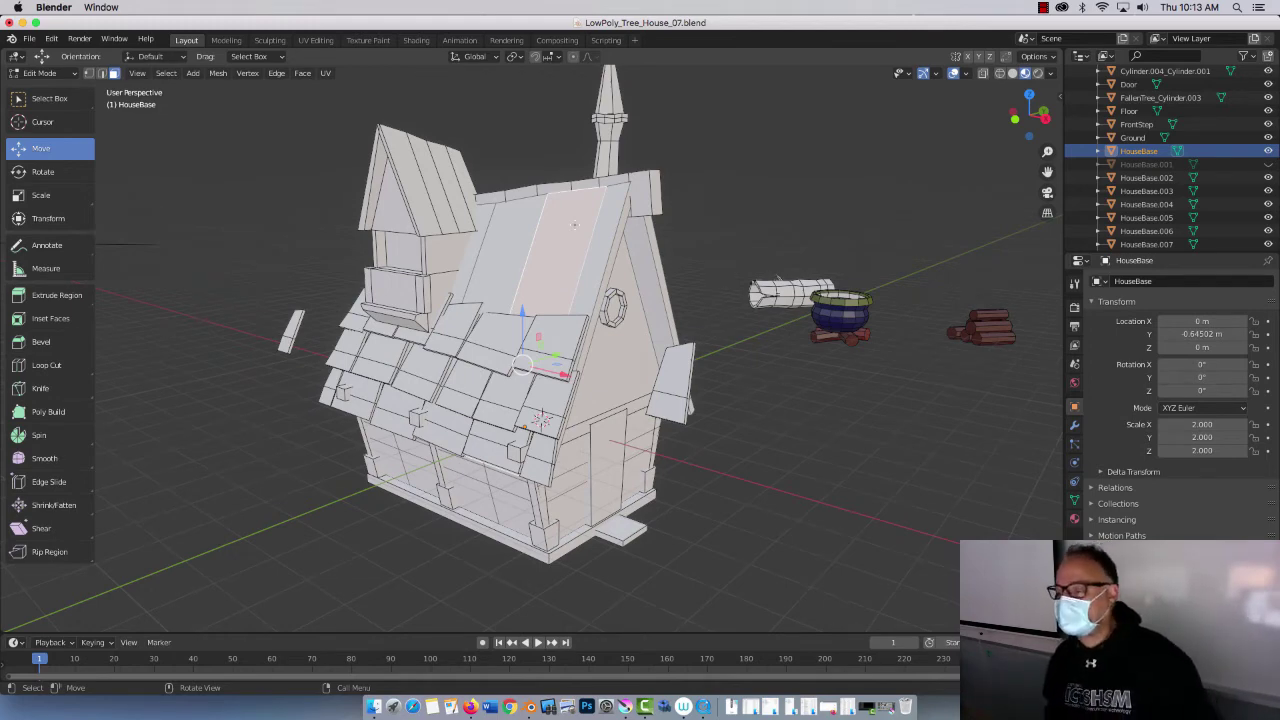
{"action": "scroll", "coordinate": [565, 245], "scroll_direction": "up", "scroll_amount": 3}
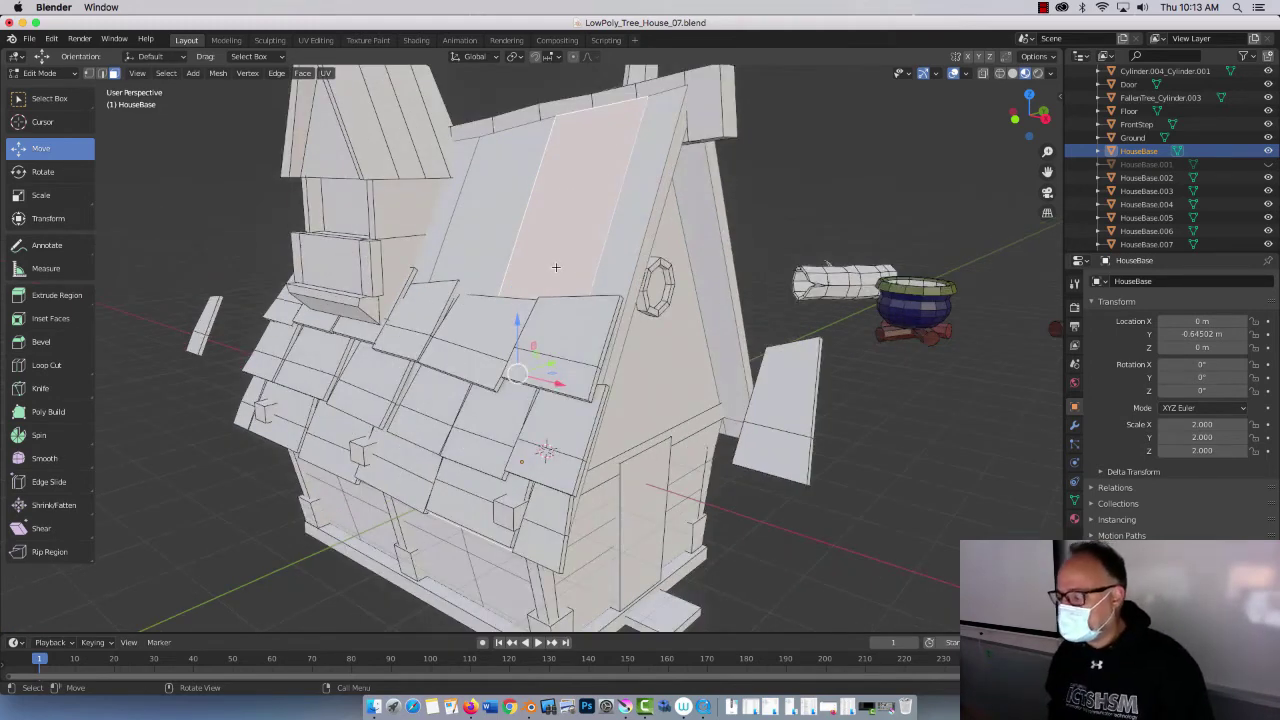
Step: Separate the selected roof face into its own object and return to Object Mode
{"action": "right_click", "coordinate": [556, 267]}
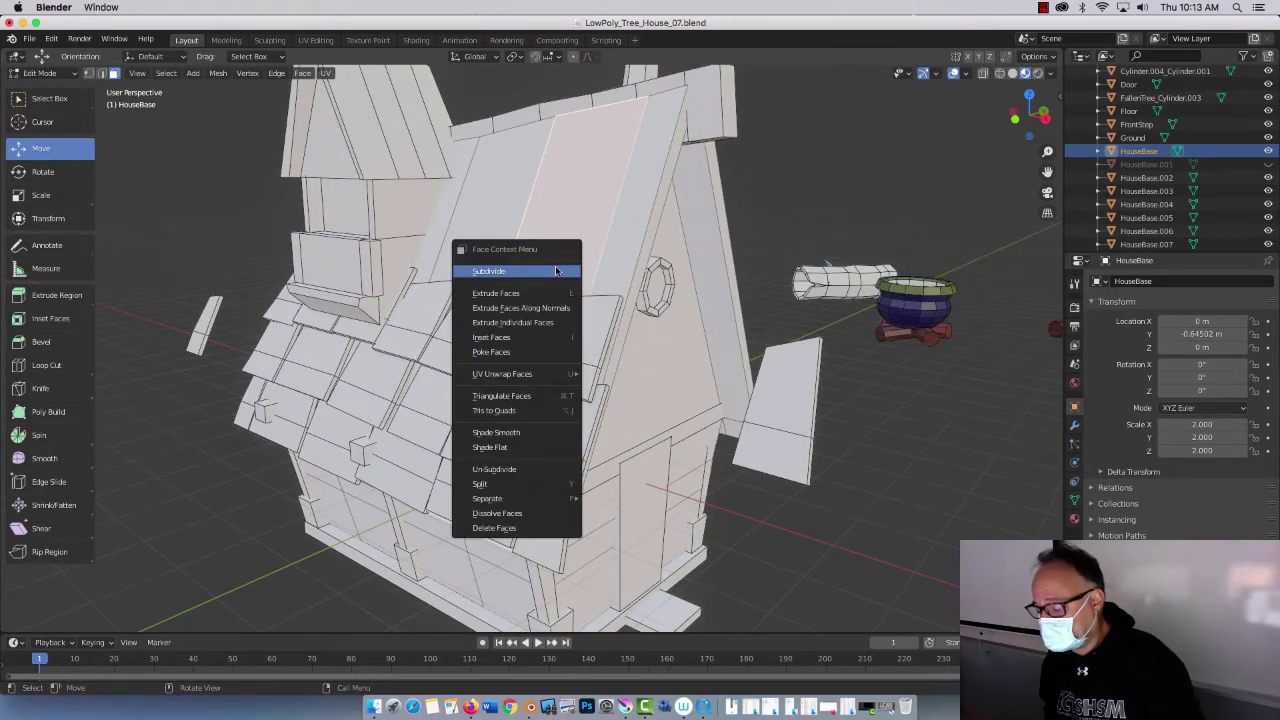
{"action": "mouse_move", "coordinate": [521, 500]}
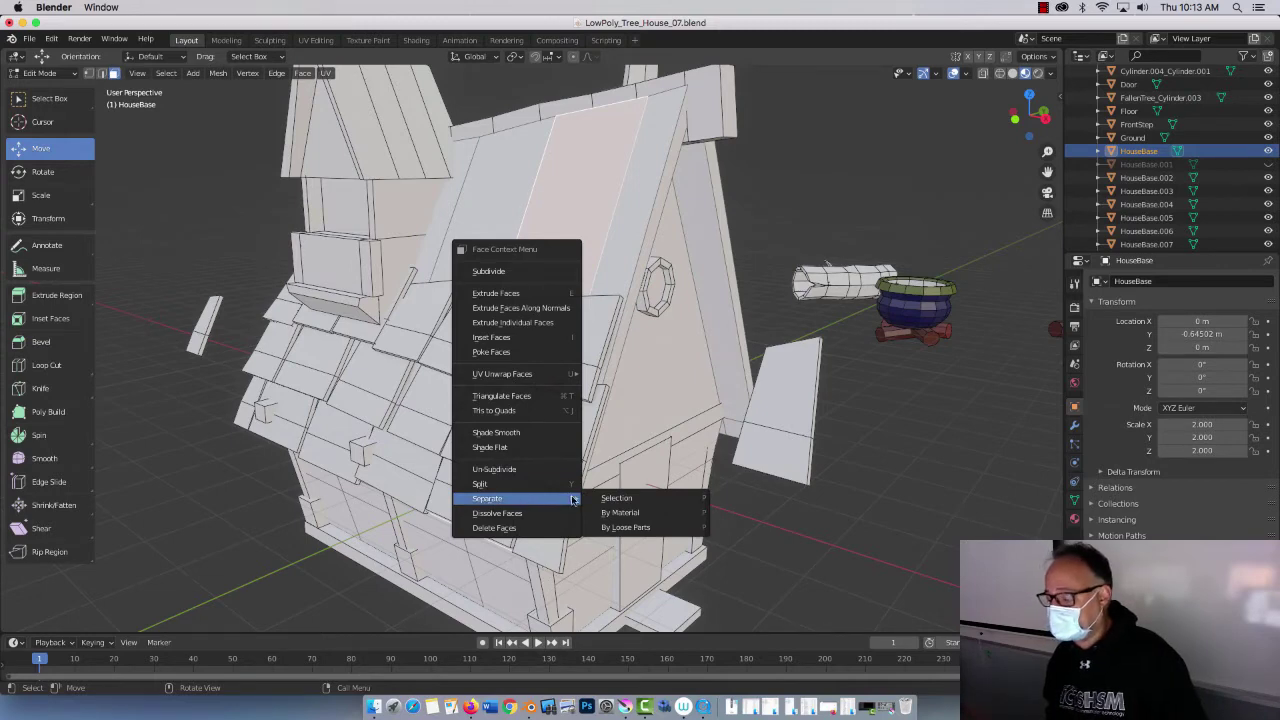
{"action": "left_click", "coordinate": [617, 498]}
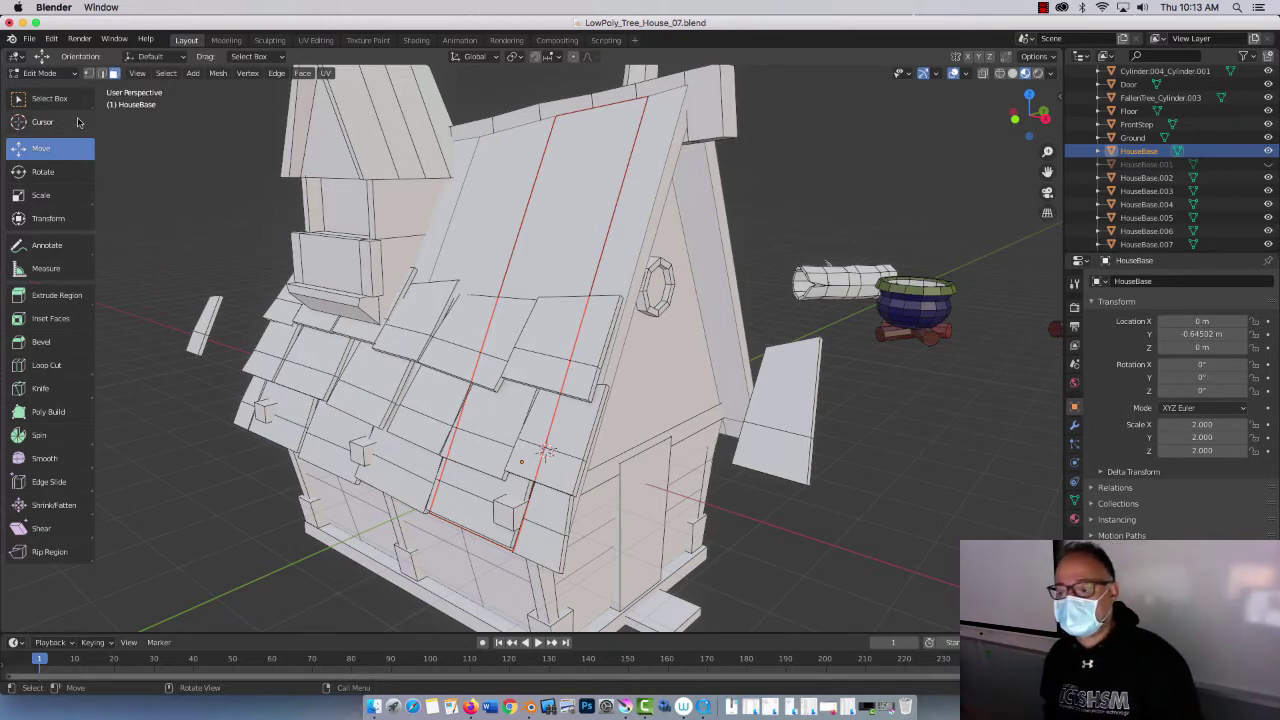
{"action": "key", "text": "Tab"}
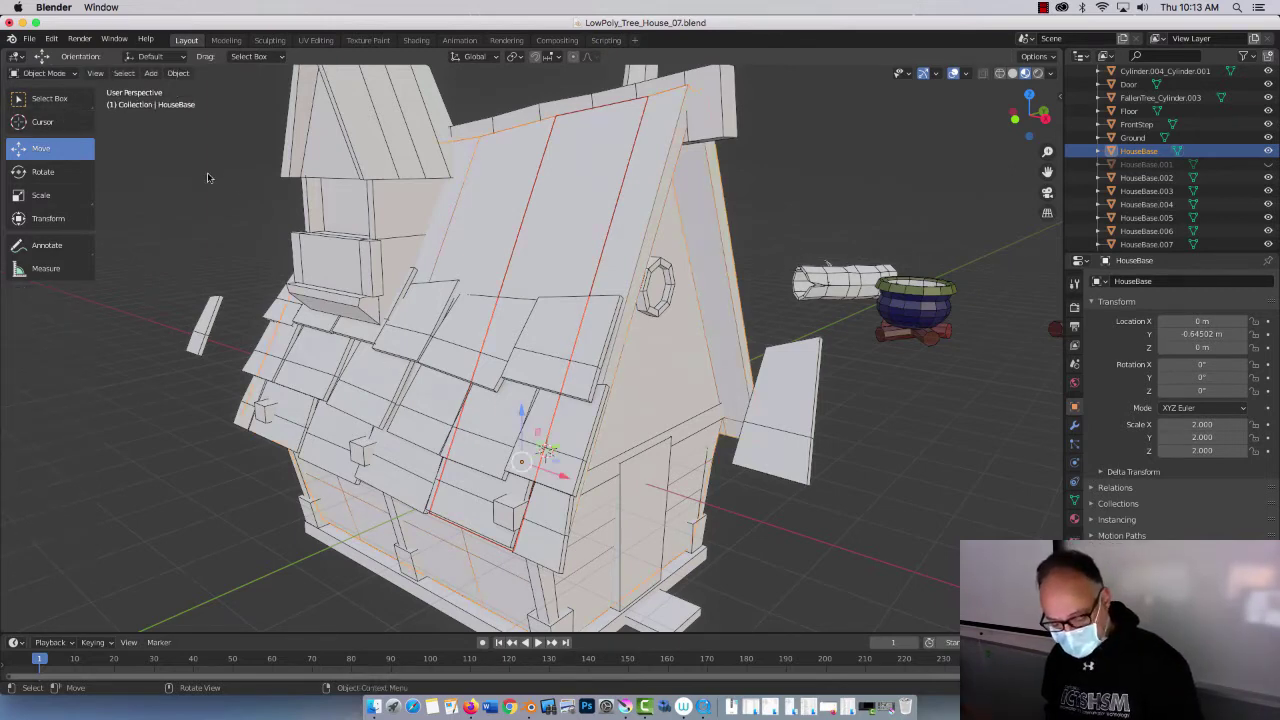
Step: Move the roof plank HouseBase.022 along Y to -1.3118 m, across the lower left shingles
{"action": "left_click", "coordinate": [207, 178]}
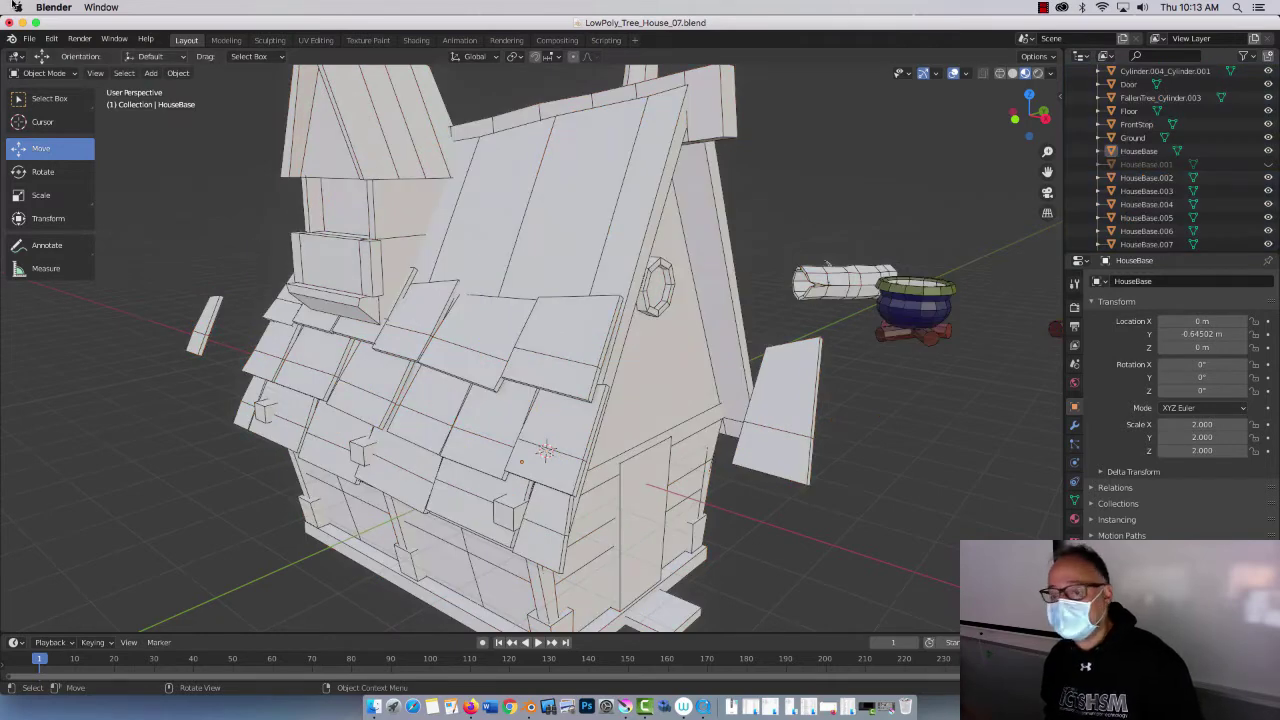
{"action": "left_click", "coordinate": [588, 183]}
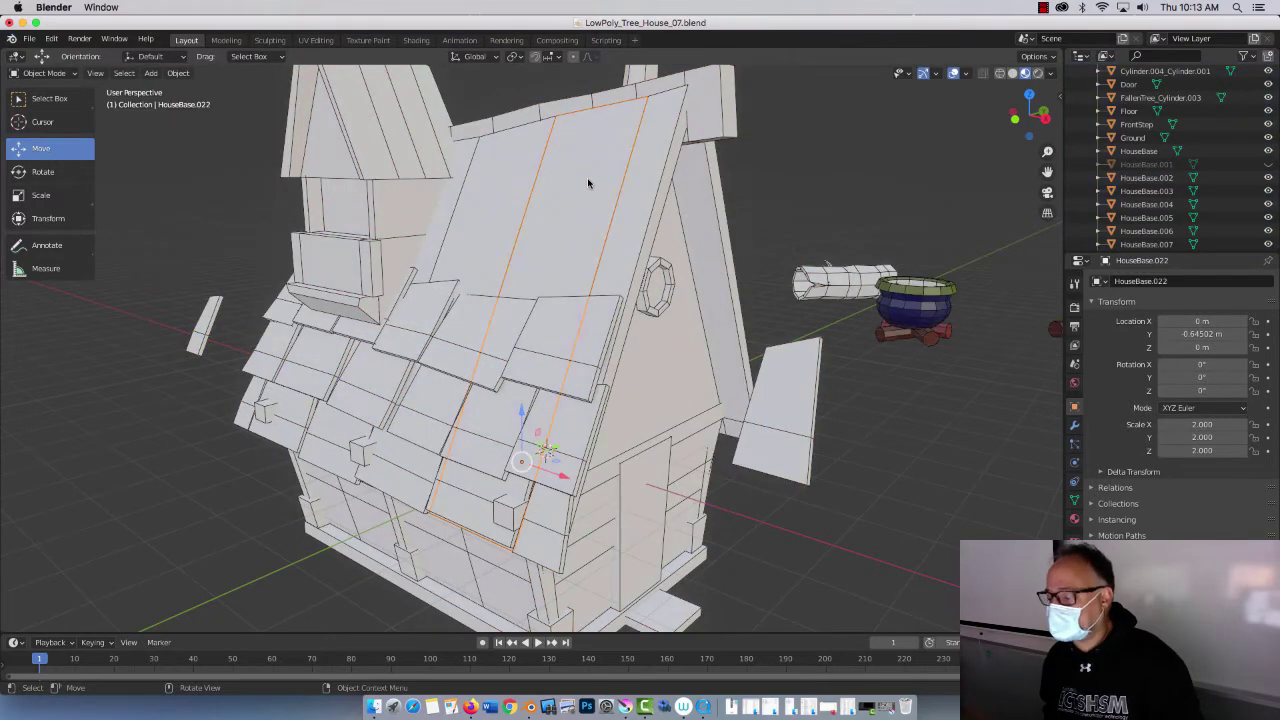
{"action": "key", "text": "g"}
{"action": "key", "text": "y"}
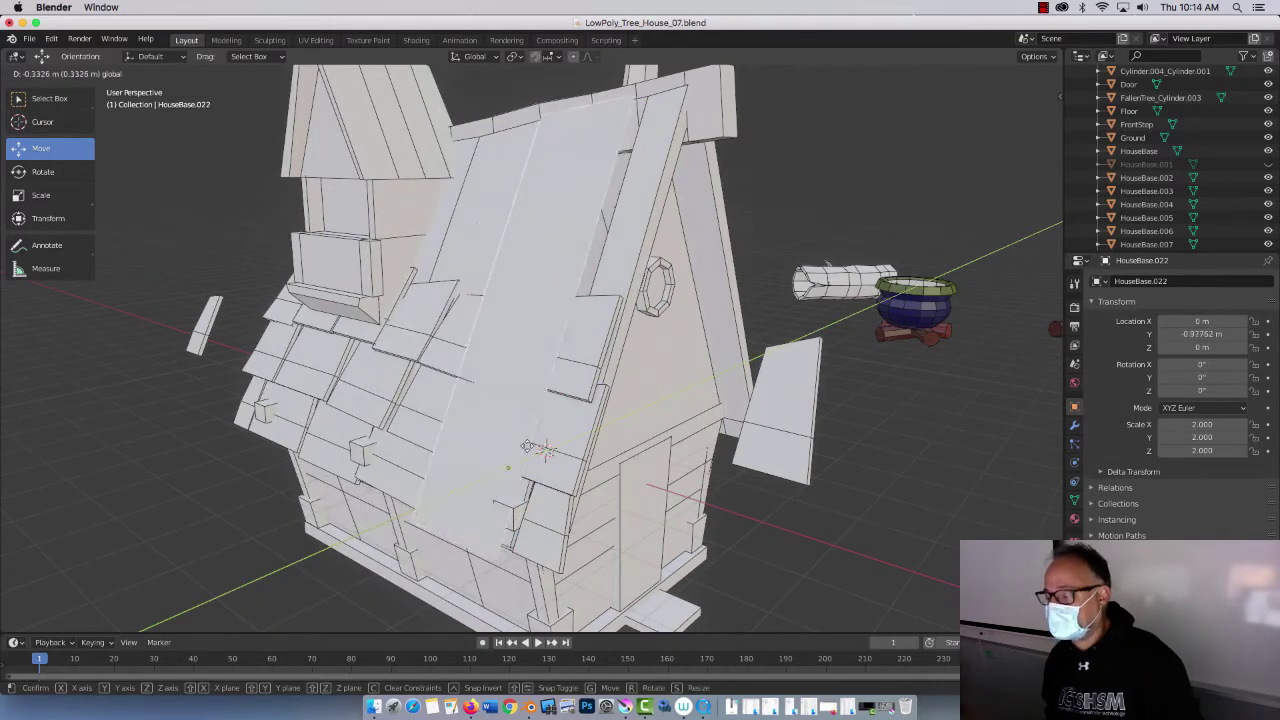
{"action": "left_click", "coordinate": [509, 428]}
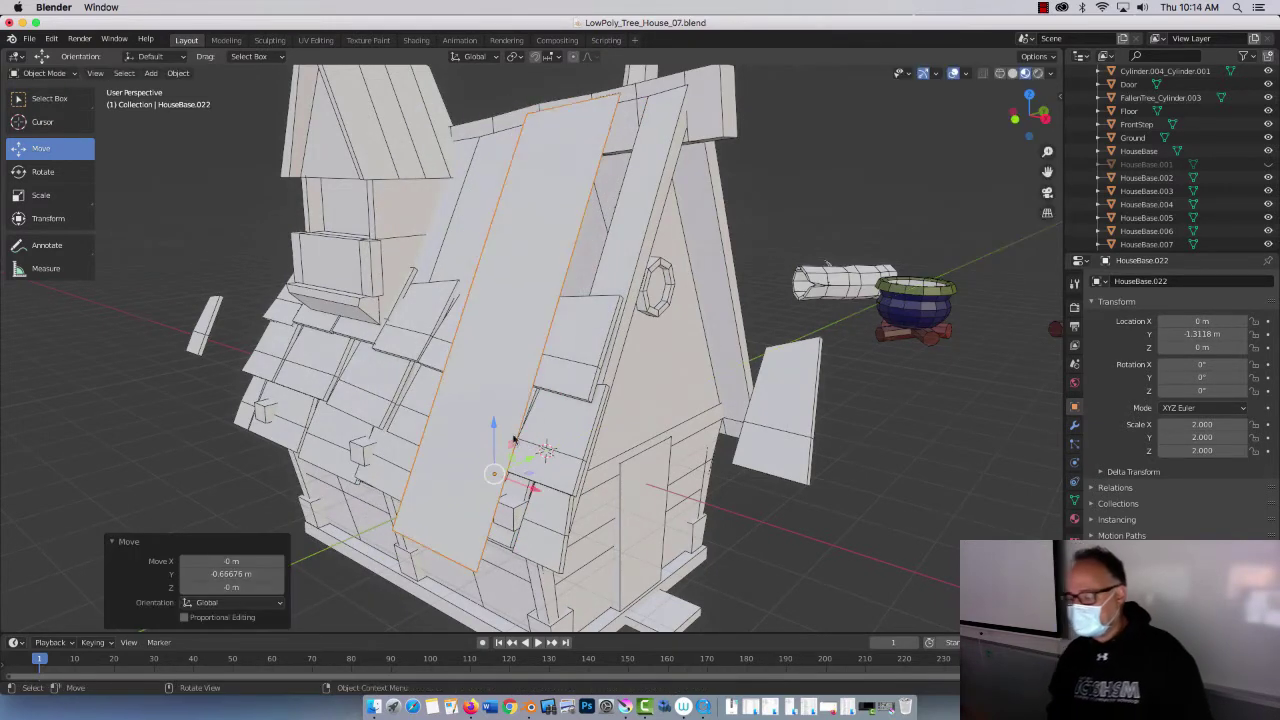
{"action": "scroll", "coordinate": [500, 410], "scroll_direction": "down", "scroll_amount": 5}
{"action": "scroll", "coordinate": [490, 395], "scroll_direction": "up", "scroll_amount": 5}
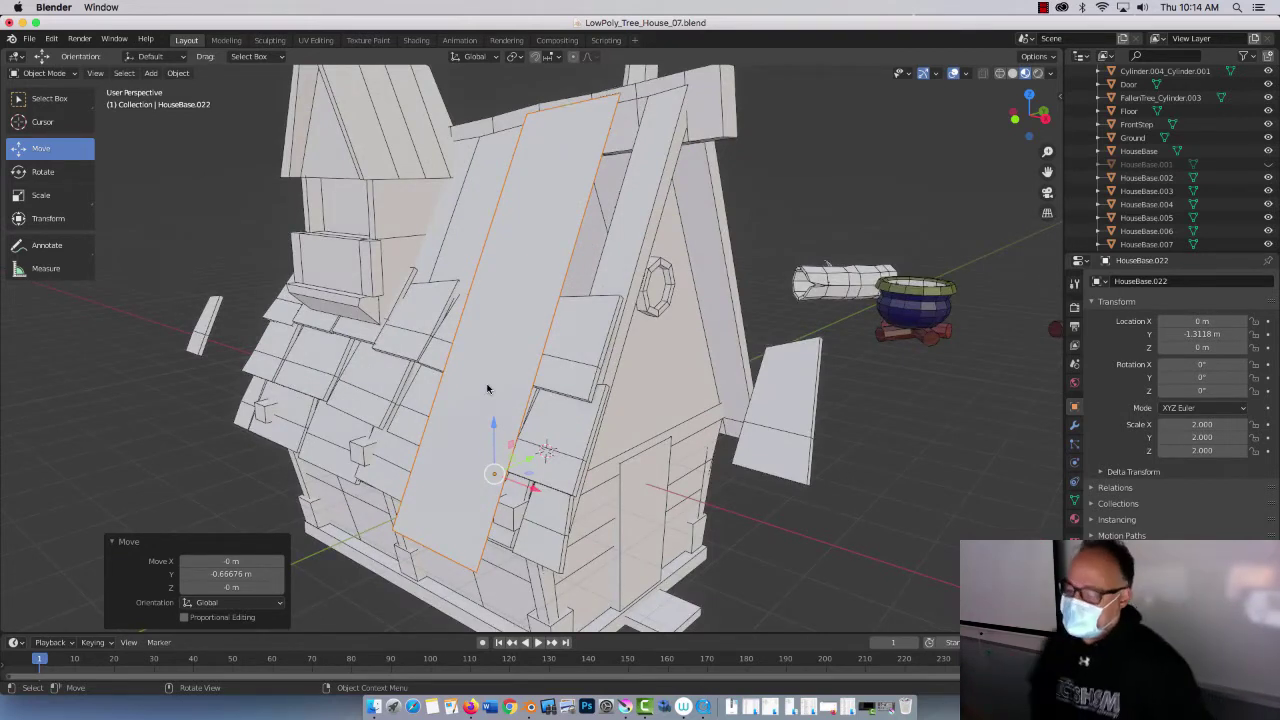
{"action": "middle_click_drag", "start_coordinate": [487, 389], "coordinate": [485, 301]}
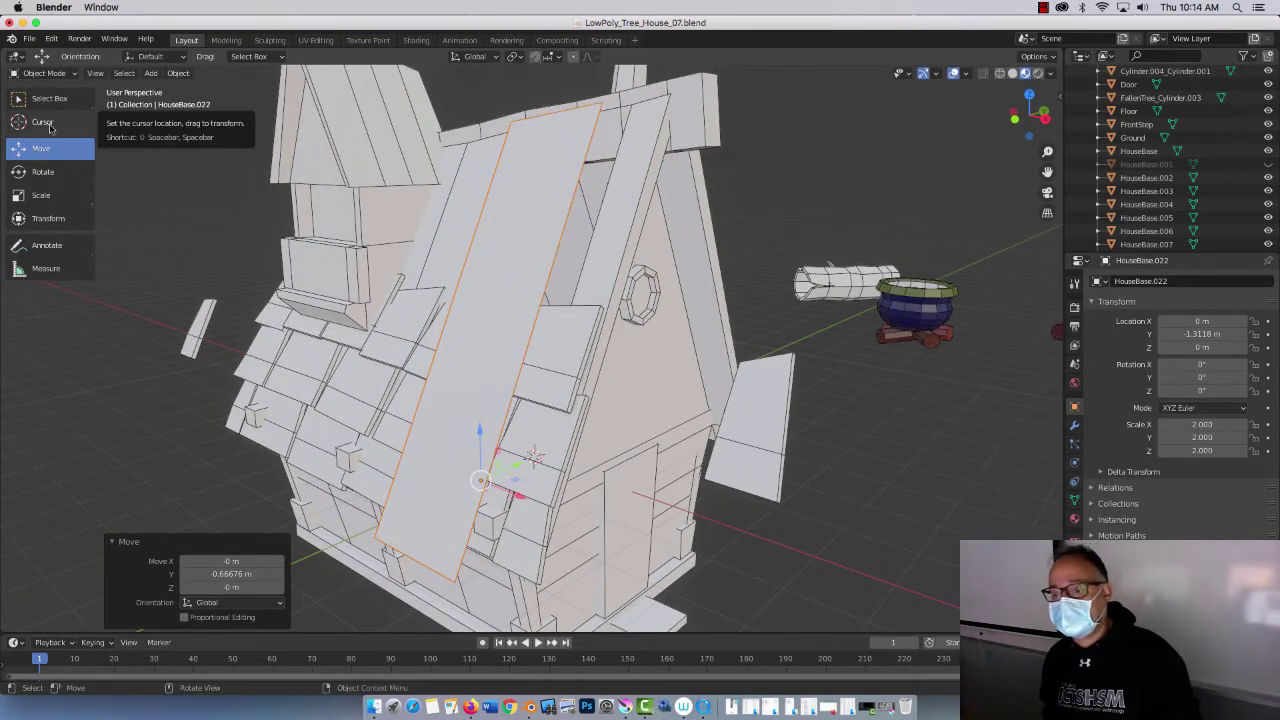
Step: Extrude the HouseBase.022 plank face 0.10077 m along its normal to give it thickness
{"action": "key", "text": "Tab"}
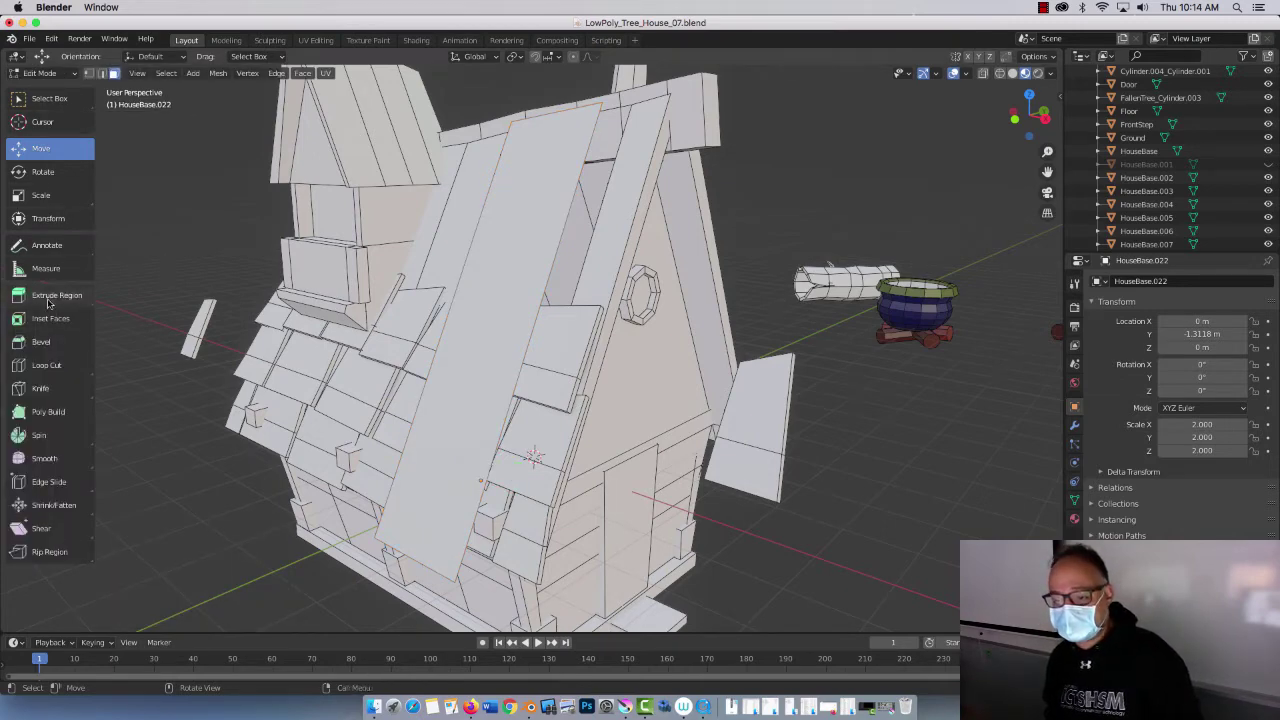
{"action": "left_click", "coordinate": [466, 353]}
{"action": "mouse_move", "coordinate": [466, 353]}
{"action": "left_mouse_down"}
{"action": "mouse_move", "coordinate": [420, 346]}
{"action": "mouse_move", "coordinate": [461, 353]}
{"action": "left_mouse_up"}
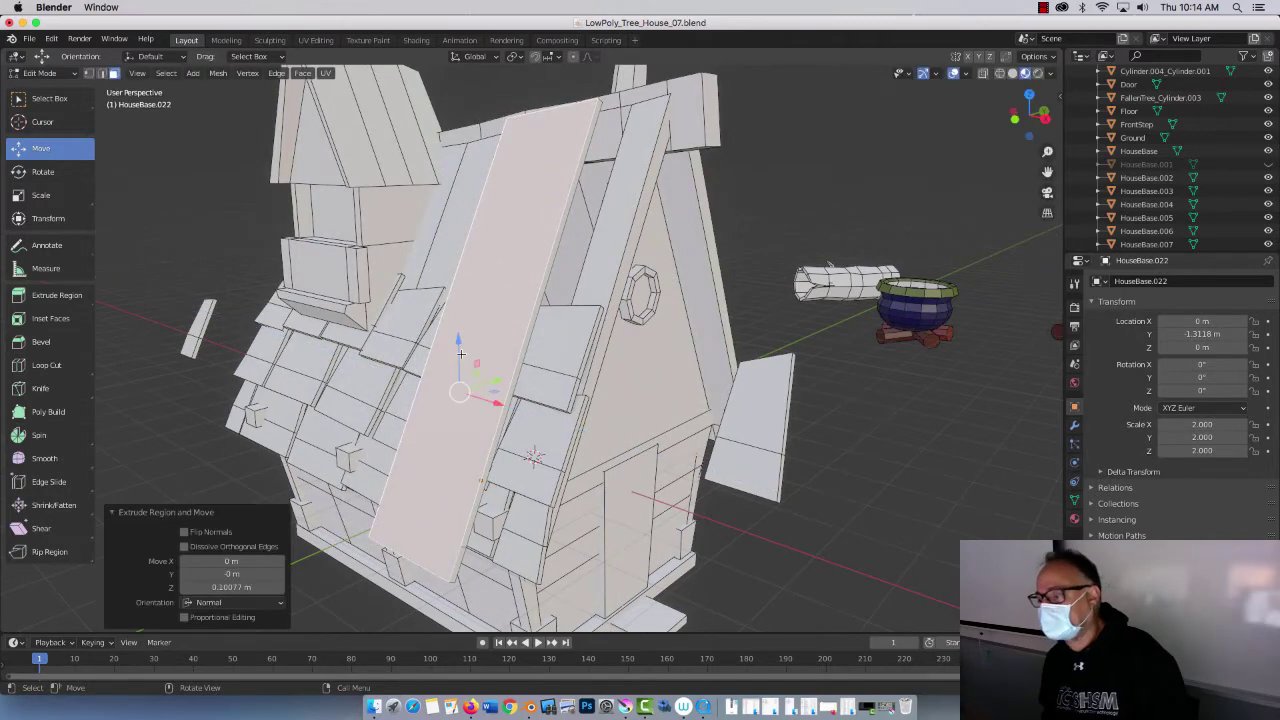
{"action": "left_click", "coordinate": [88, 74]}
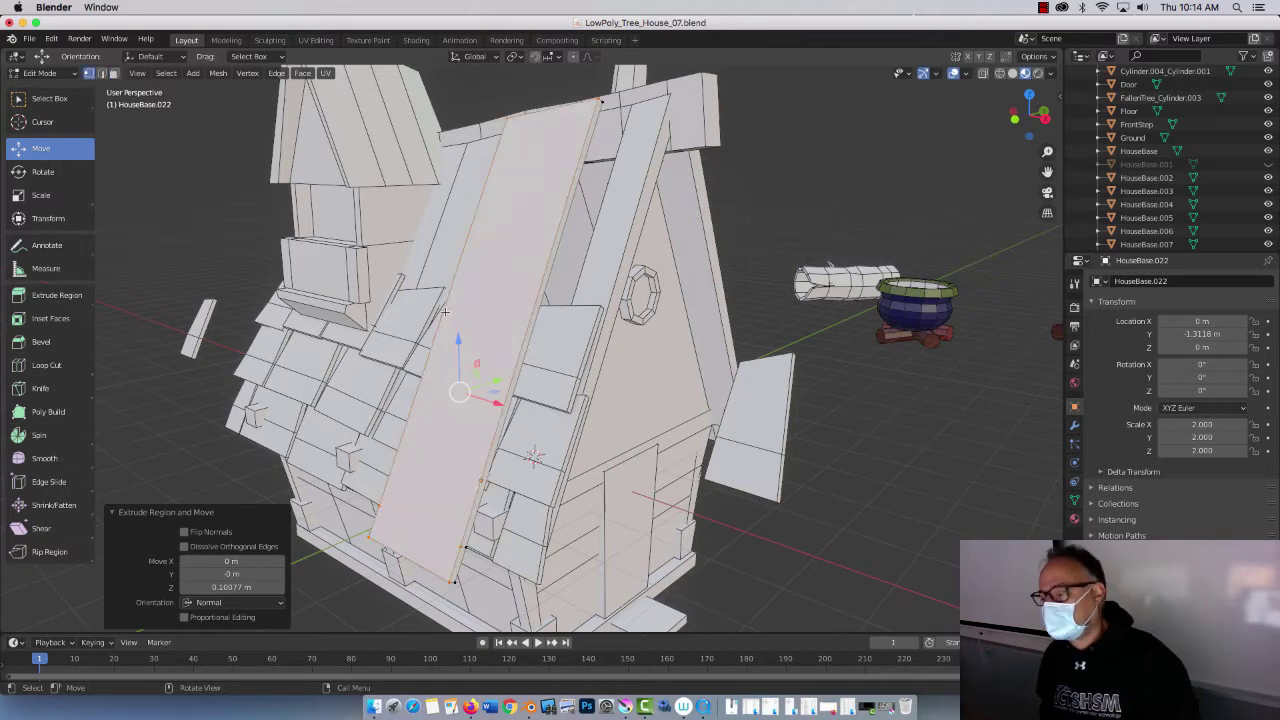
Step: Frame the house in Right view, clear the mesh selection, and return to Object Mode
{"action": "left_click", "coordinate": [1045, 118]}
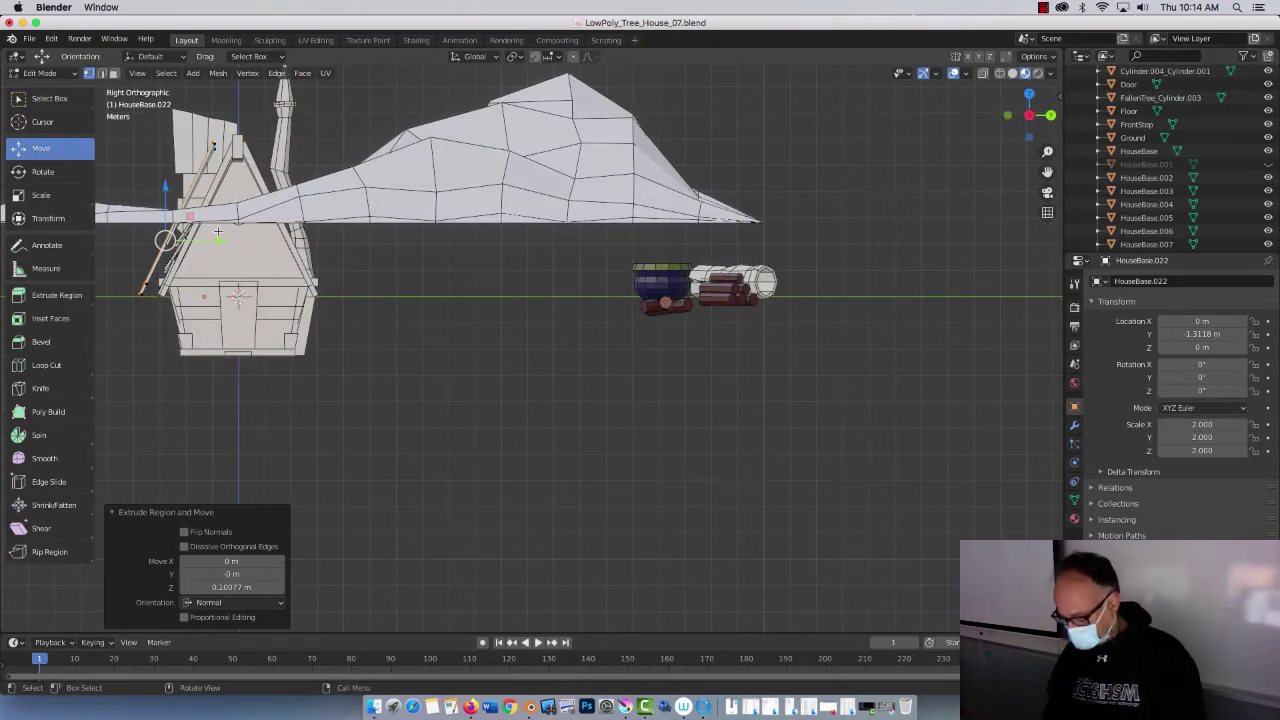
{"action": "middle_click_drag", "start_coordinate": [220, 240], "coordinate": [323, 266], "text": "alt"}
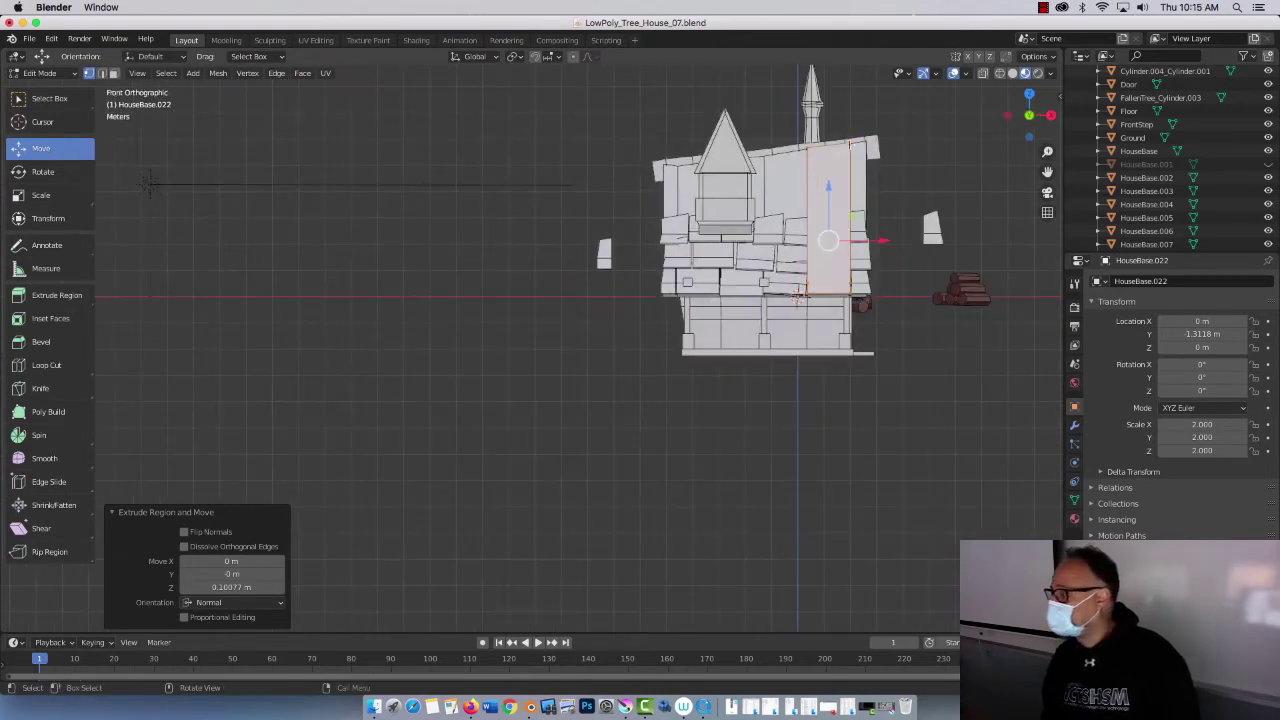
{"action": "left_click", "coordinate": [1050, 115]}
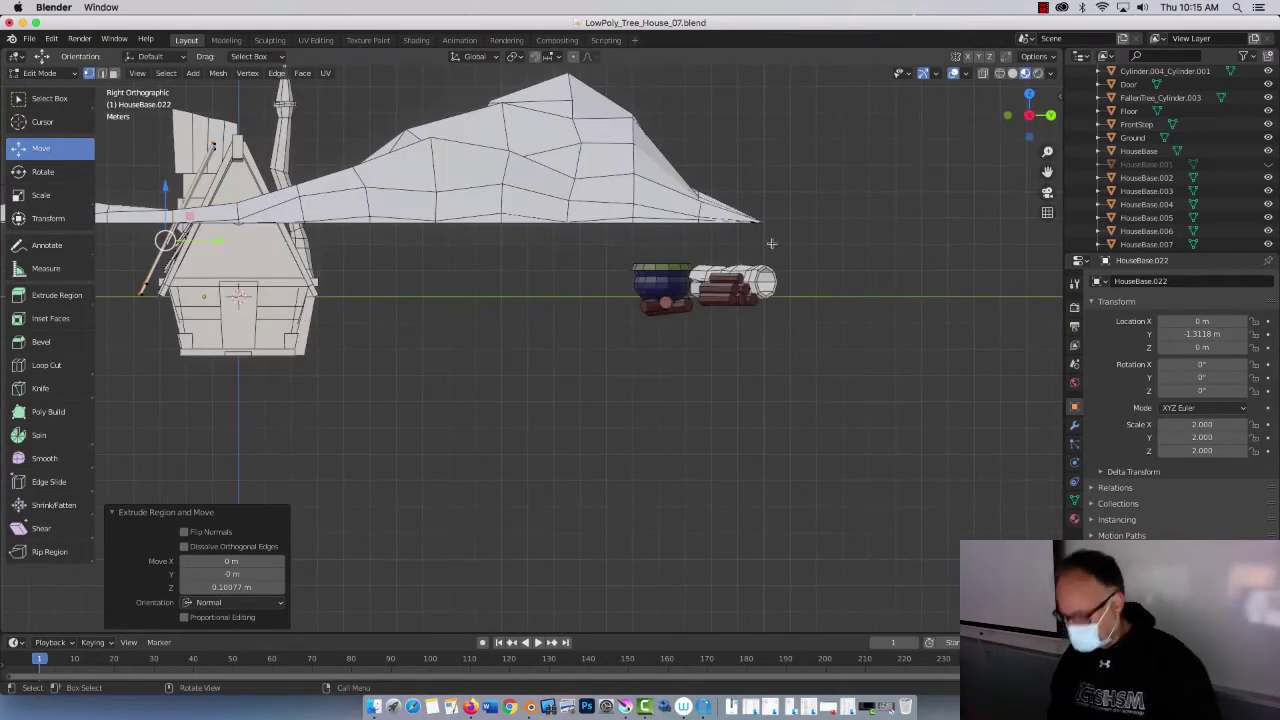
{"action": "middle_click_drag", "start_coordinate": [352, 203], "coordinate": [497, 255], "text": "shift"}
{"action": "key", "text": "alt+a"}
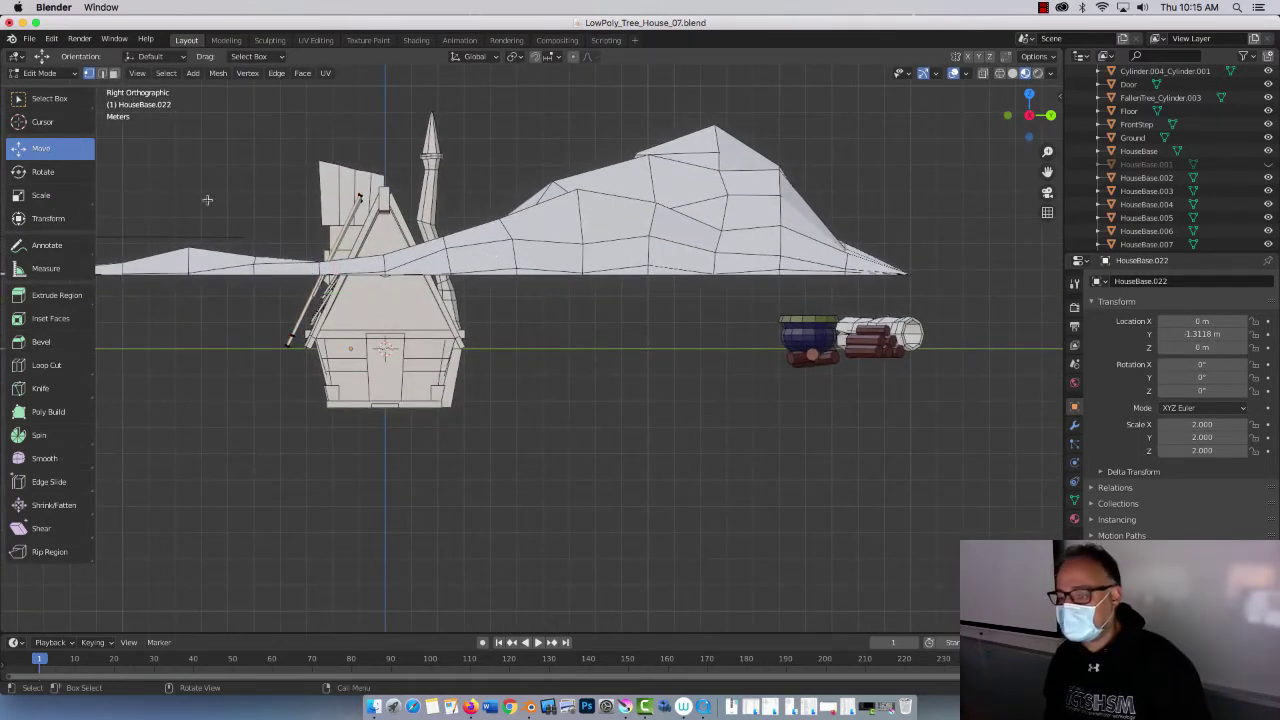
{"action": "left_click", "coordinate": [50, 98]}
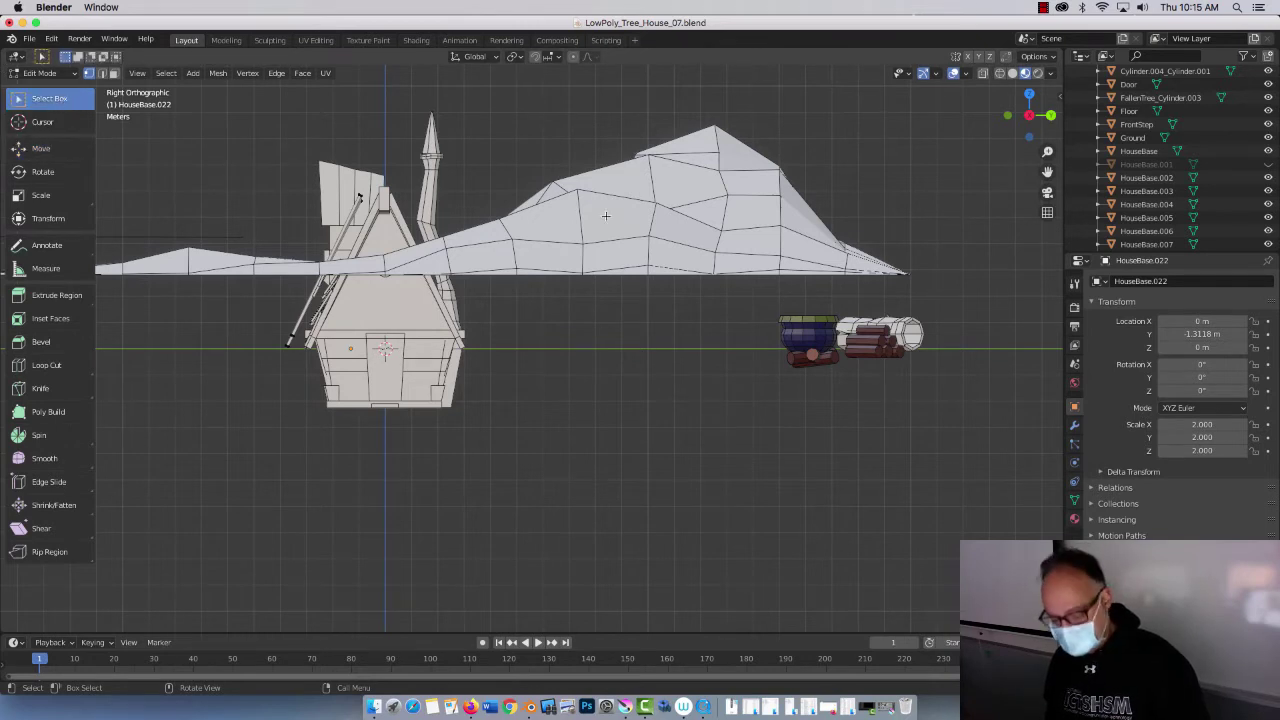
{"action": "key", "text": "Tab"}
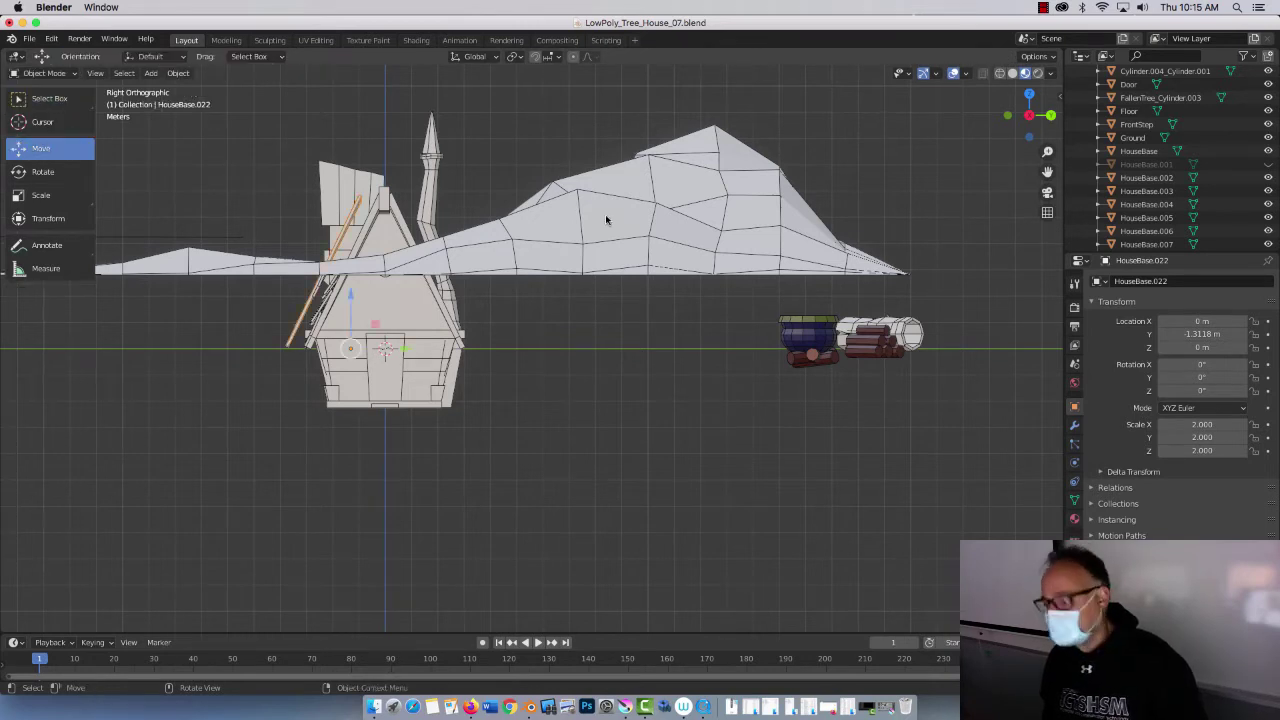
{"action": "left_click", "coordinate": [559, 152]}
Step: Set CabinBase_Cube's origin to its center of mass and move it 43.308 m along Y
{"action": "left_click", "coordinate": [44, 73]}
{"action": "left_click", "coordinate": [59, 90]}
{"action": "left_click", "coordinate": [533, 242]}
{"action": "scroll", "coordinate": [609, 224], "scroll_direction": "down", "scroll_amount": 2}
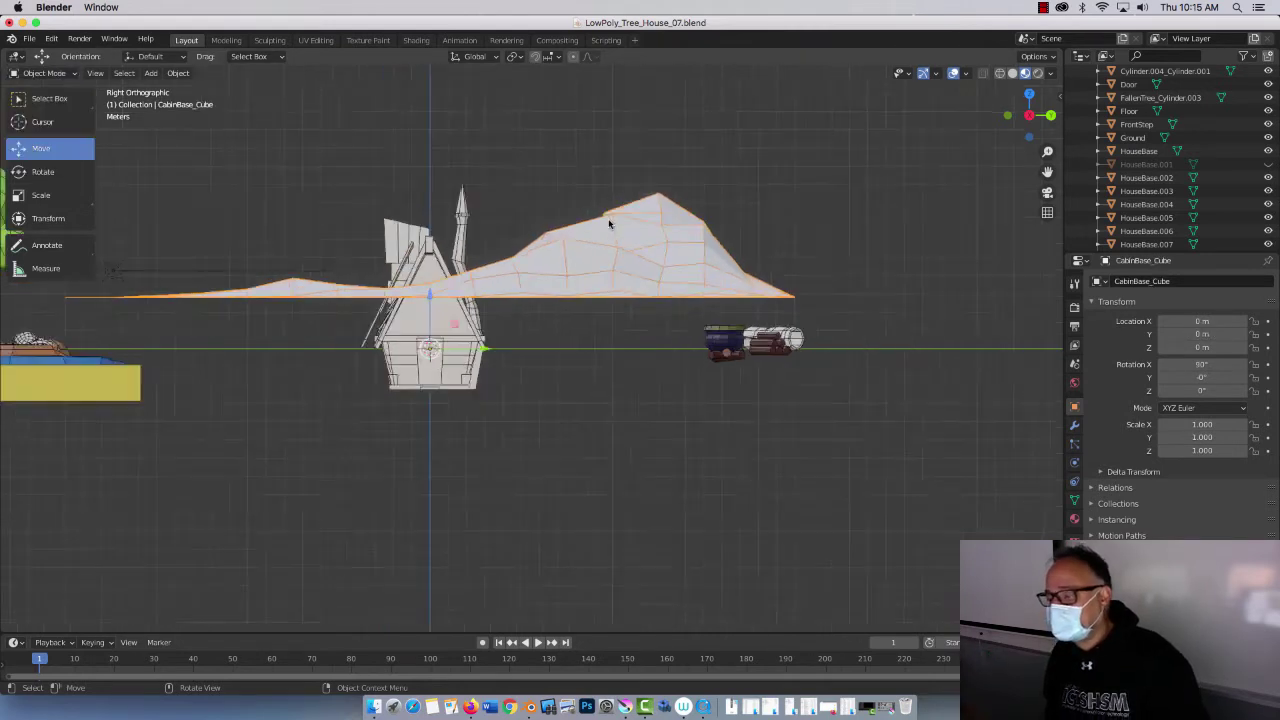
{"action": "scroll", "coordinate": [609, 224], "scroll_direction": "down", "scroll_amount": 2}
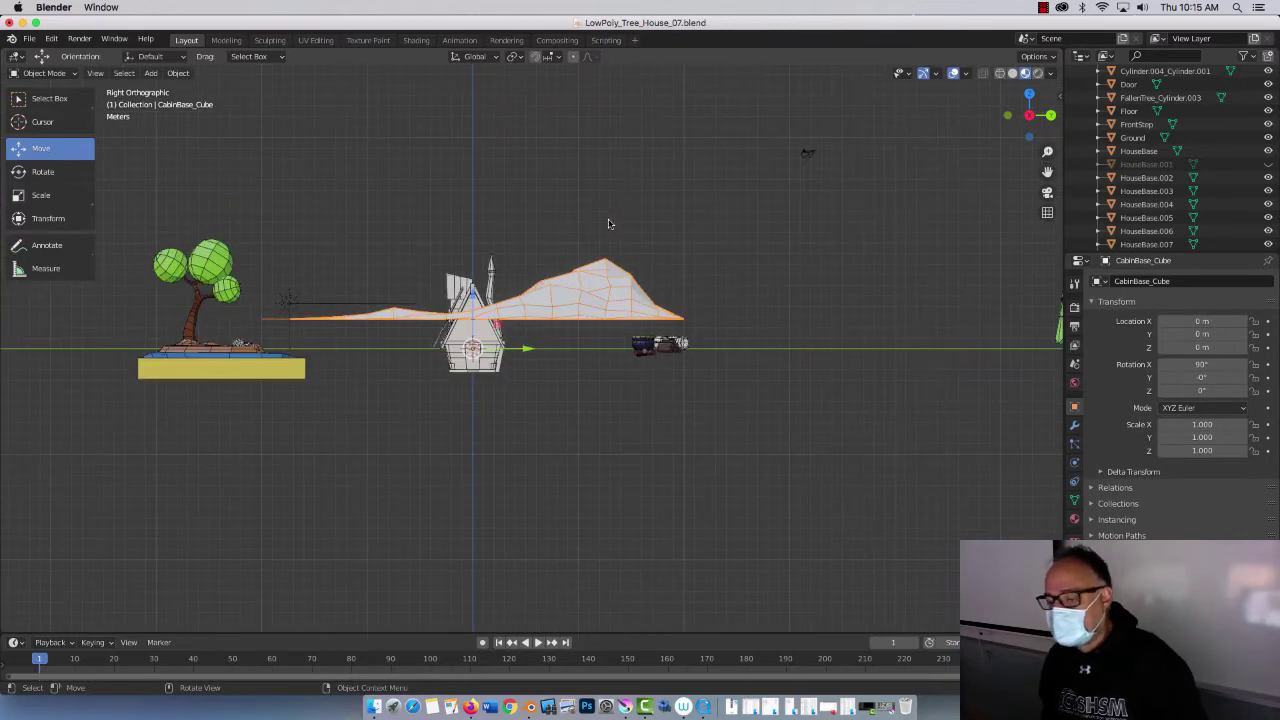
{"action": "scroll", "coordinate": [609, 224], "scroll_direction": "up", "scroll_amount": 2}
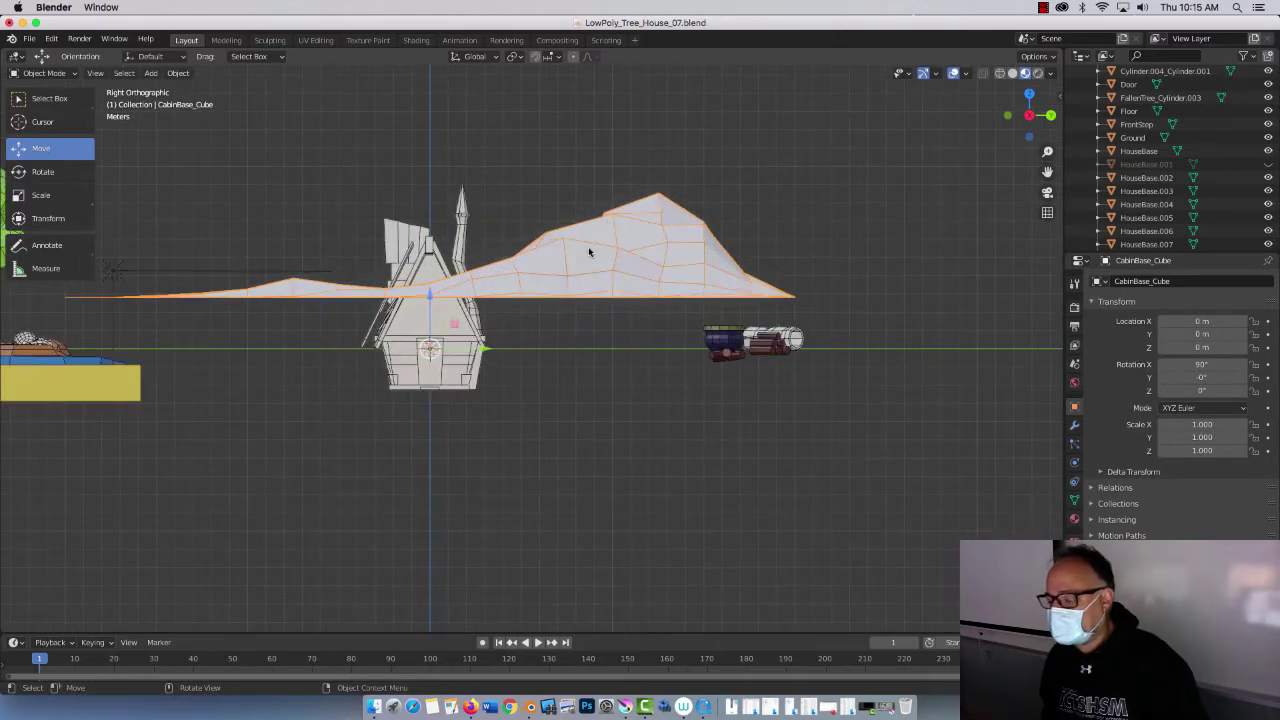
{"action": "right_click", "coordinate": [589, 252]}
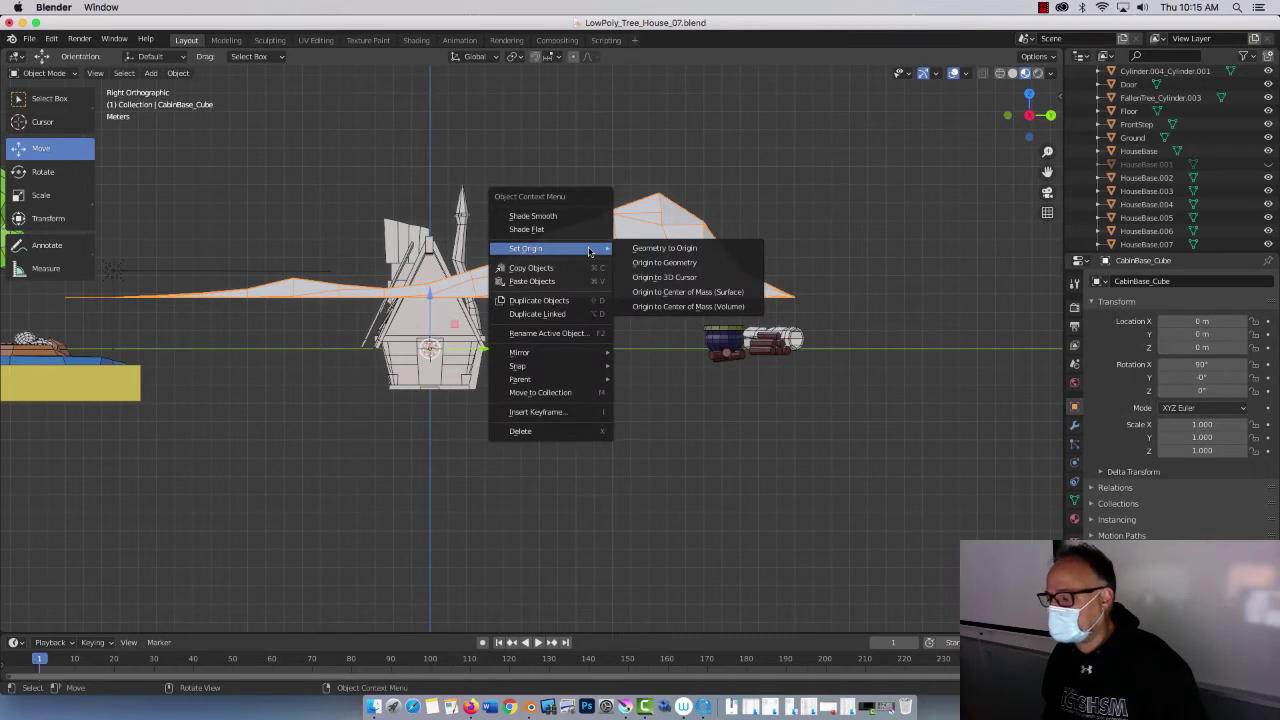
{"action": "left_click", "coordinate": [688, 306]}
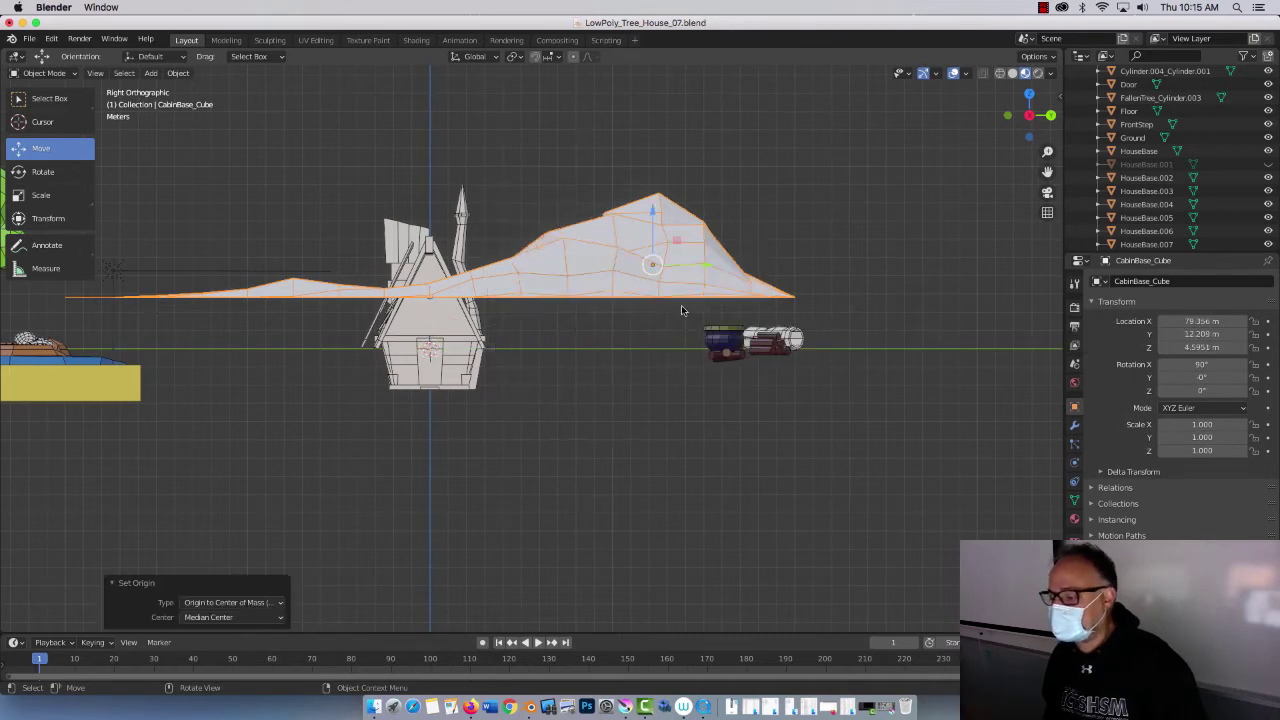
{"action": "left_click_drag", "start_coordinate": [698, 273], "coordinate": [424, 262]}
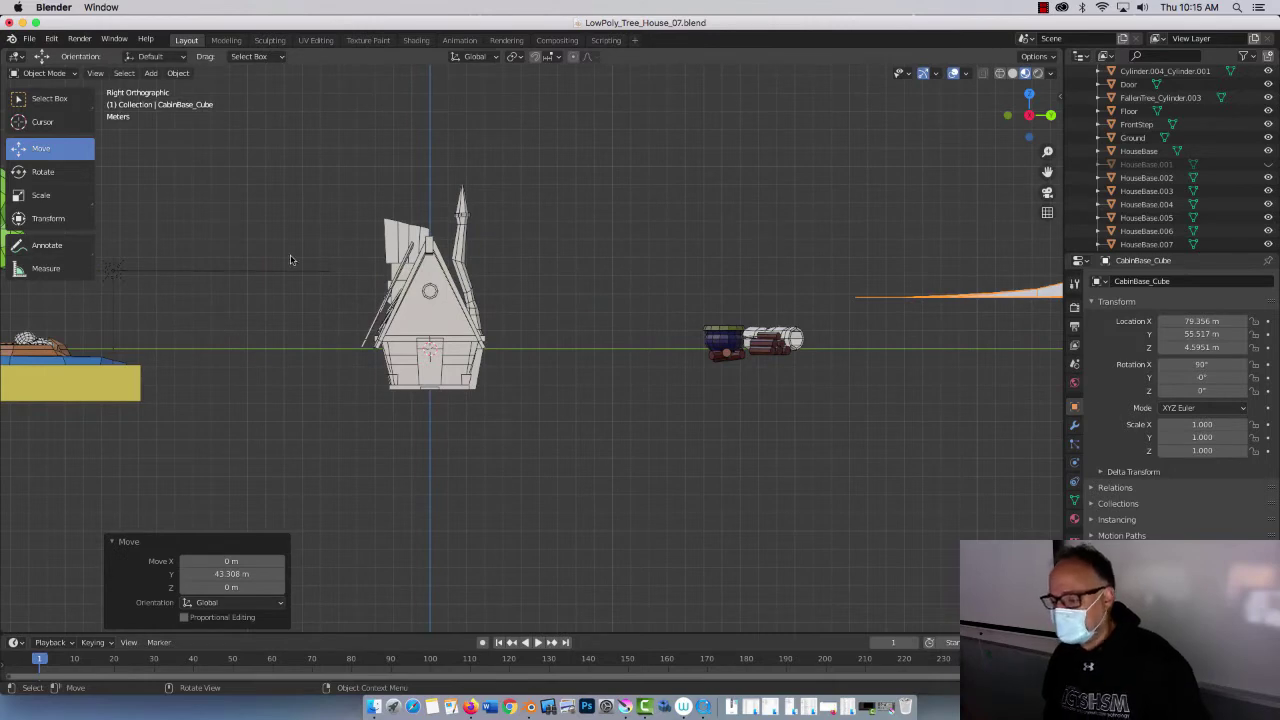
{"action": "scroll", "coordinate": [306, 260], "scroll_direction": "up", "scroll_amount": 4}
Step: Select the left roof plank HouseBase.022 and put it into Edit Mode, seen from the right
{"action": "middle_click_drag", "start_coordinate": [149, 277], "coordinate": [291, 300], "text": "shift"}
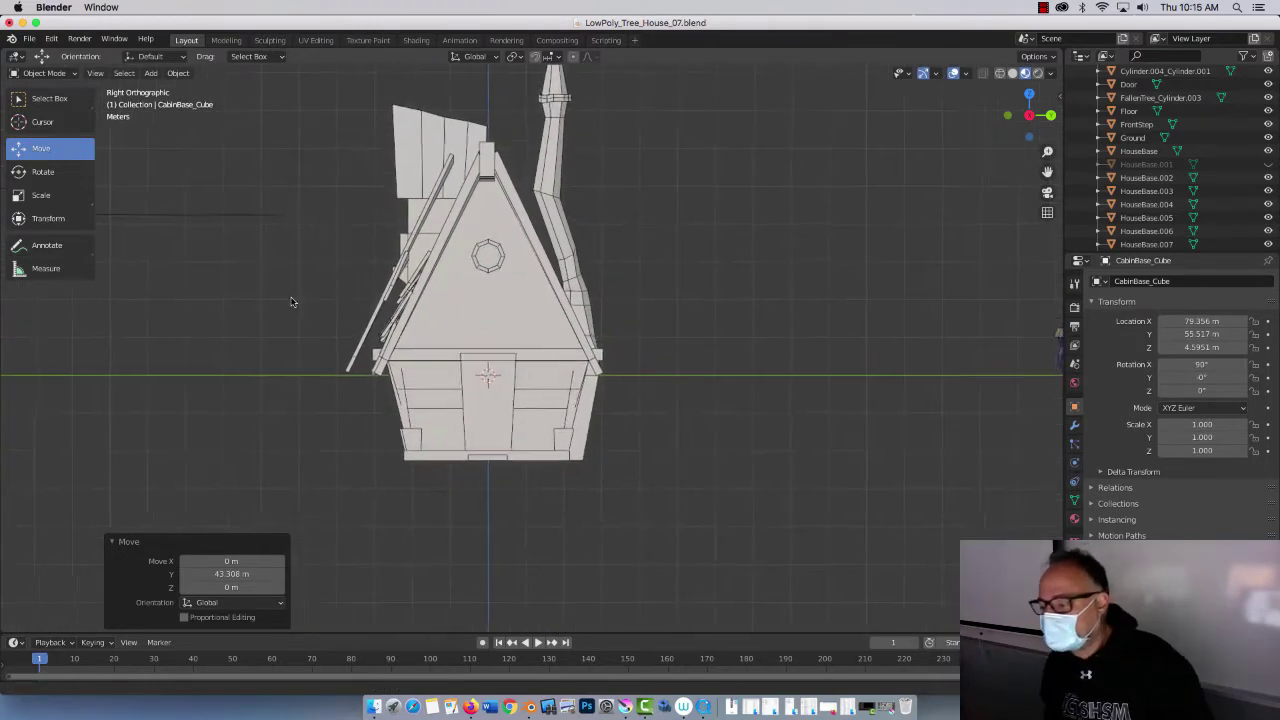
{"action": "scroll", "coordinate": [431, 243], "scroll_direction": "up", "scroll_amount": 2}
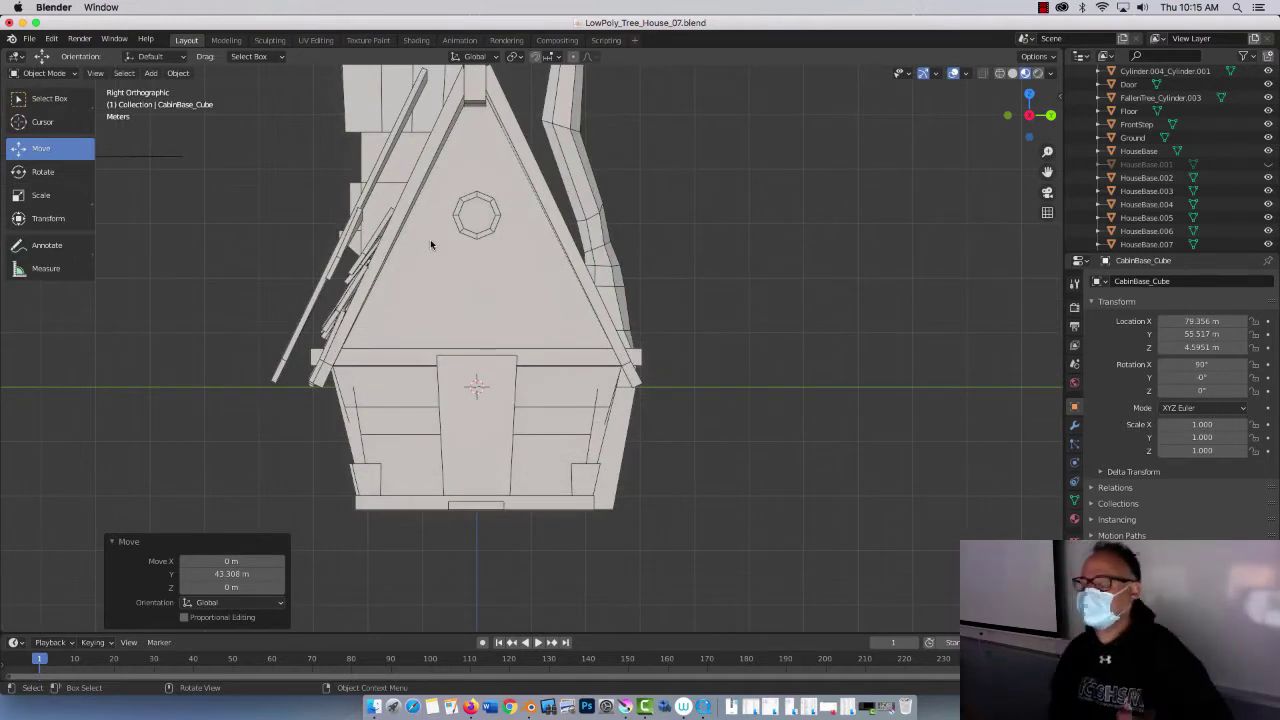
{"action": "left_click", "coordinate": [399, 126]}
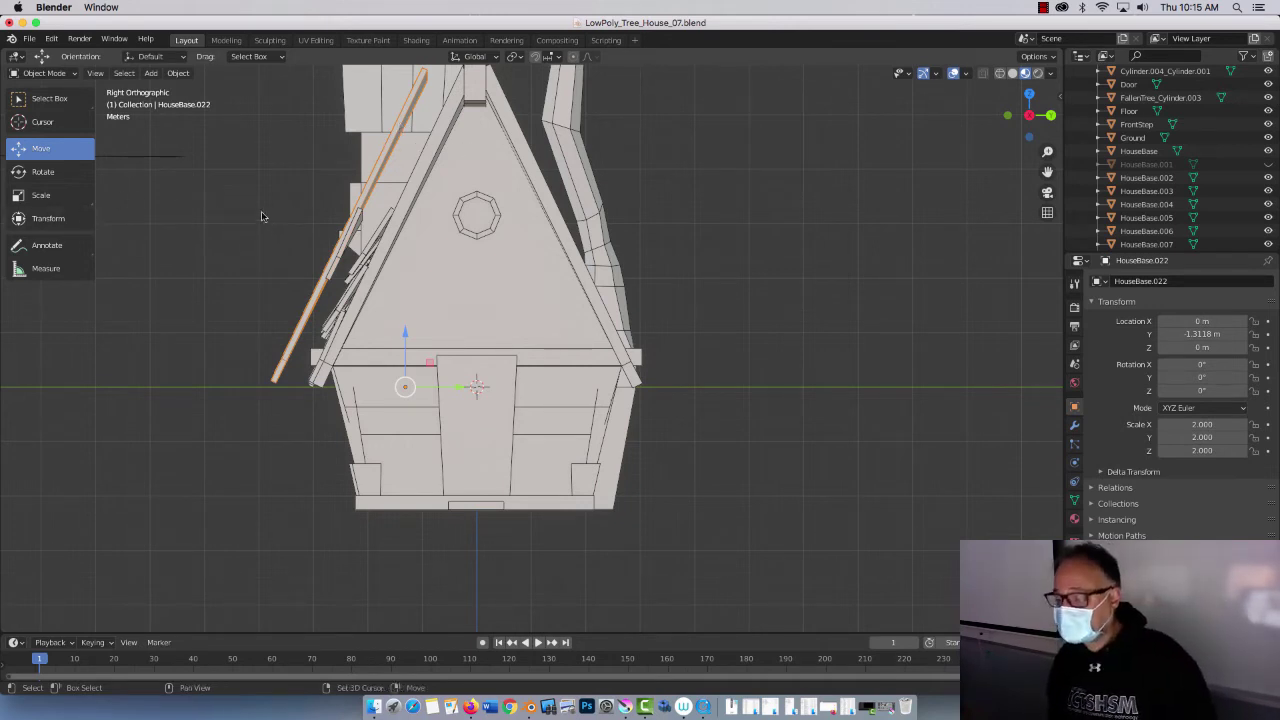
{"action": "middle_click_drag", "start_coordinate": [263, 214], "coordinate": [286, 268], "text": "shift"}
{"action": "key", "text": "Tab"}
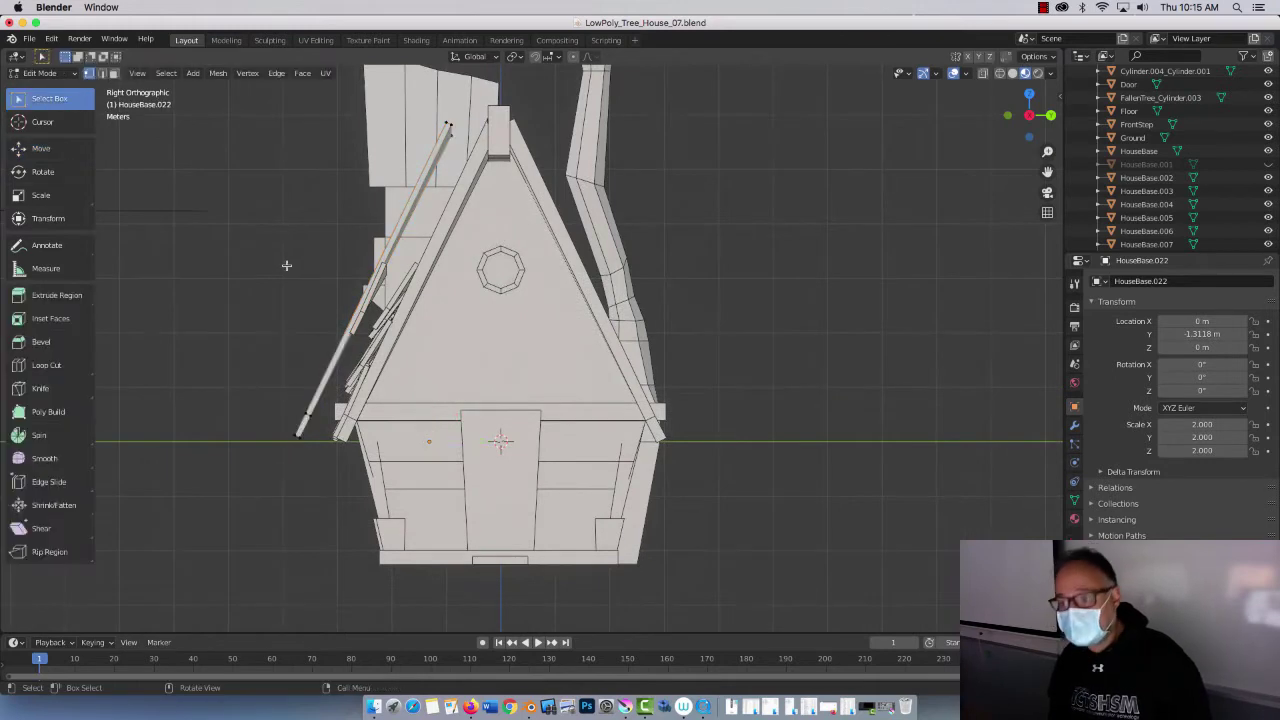
{"action": "left_click", "coordinate": [38, 73]}
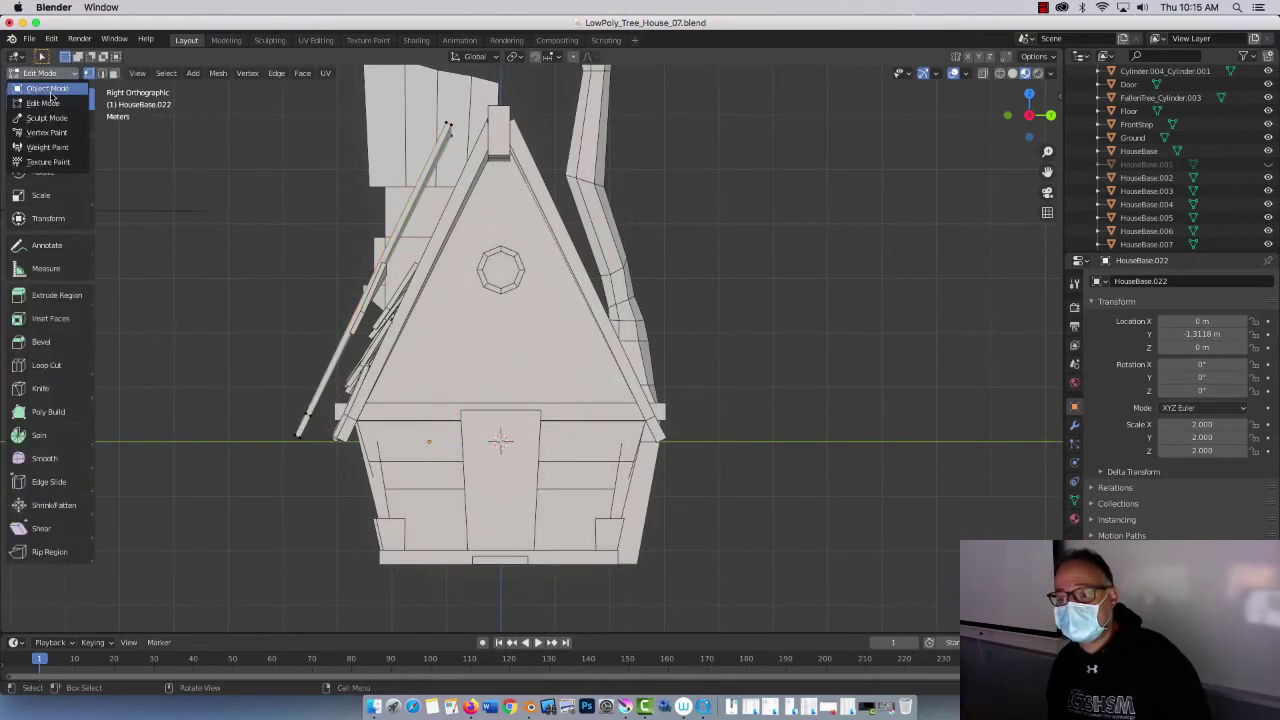
{"action": "left_click", "coordinate": [43, 103]}
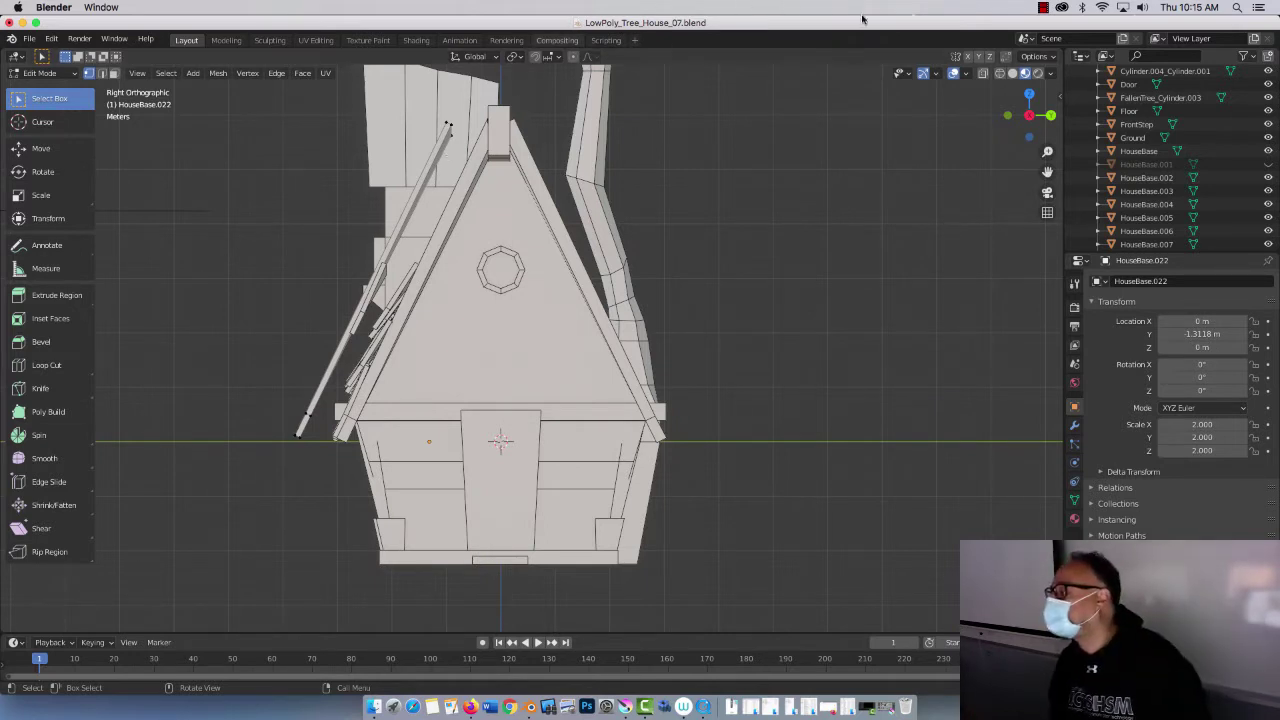
Step: In wireframe, lower the plank's top-end vertices 4.296 m along Z and shift its ends along Y
{"action": "left_click", "coordinate": [1000, 74]}
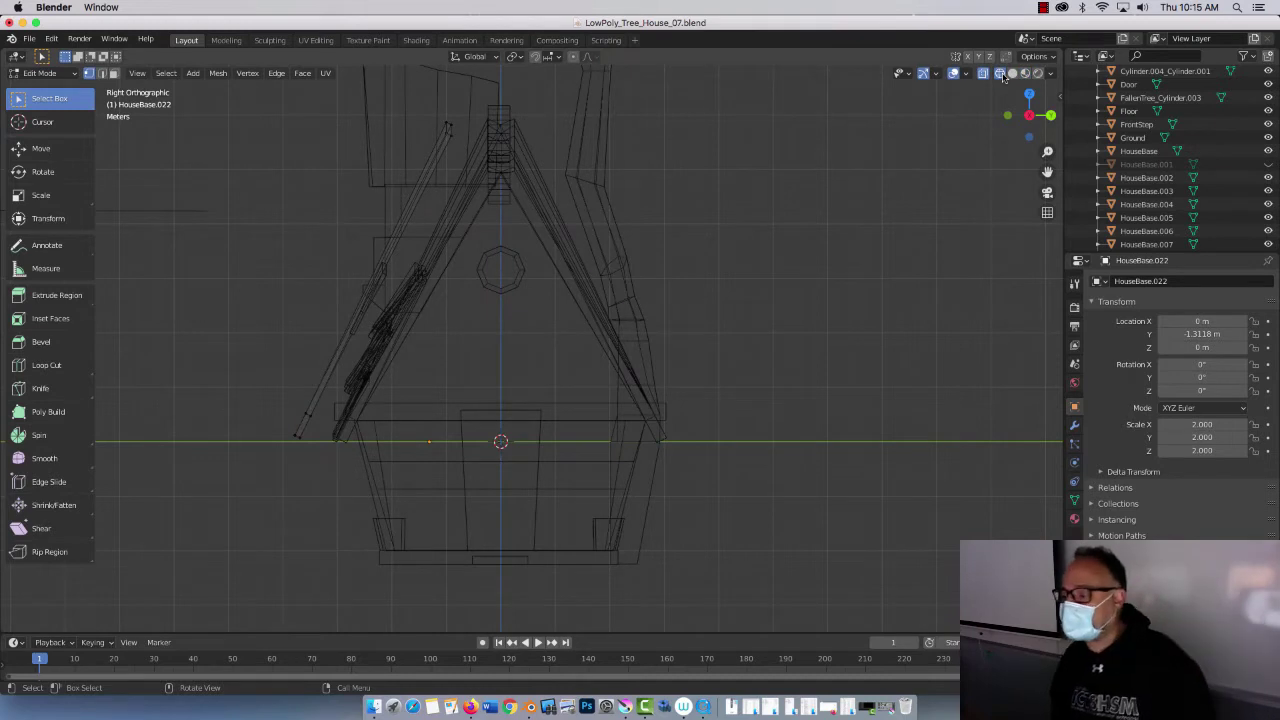
{"action": "left_click_drag", "start_coordinate": [378, 106], "coordinate": [481, 174]}
{"action": "left_click", "coordinate": [42, 152]}
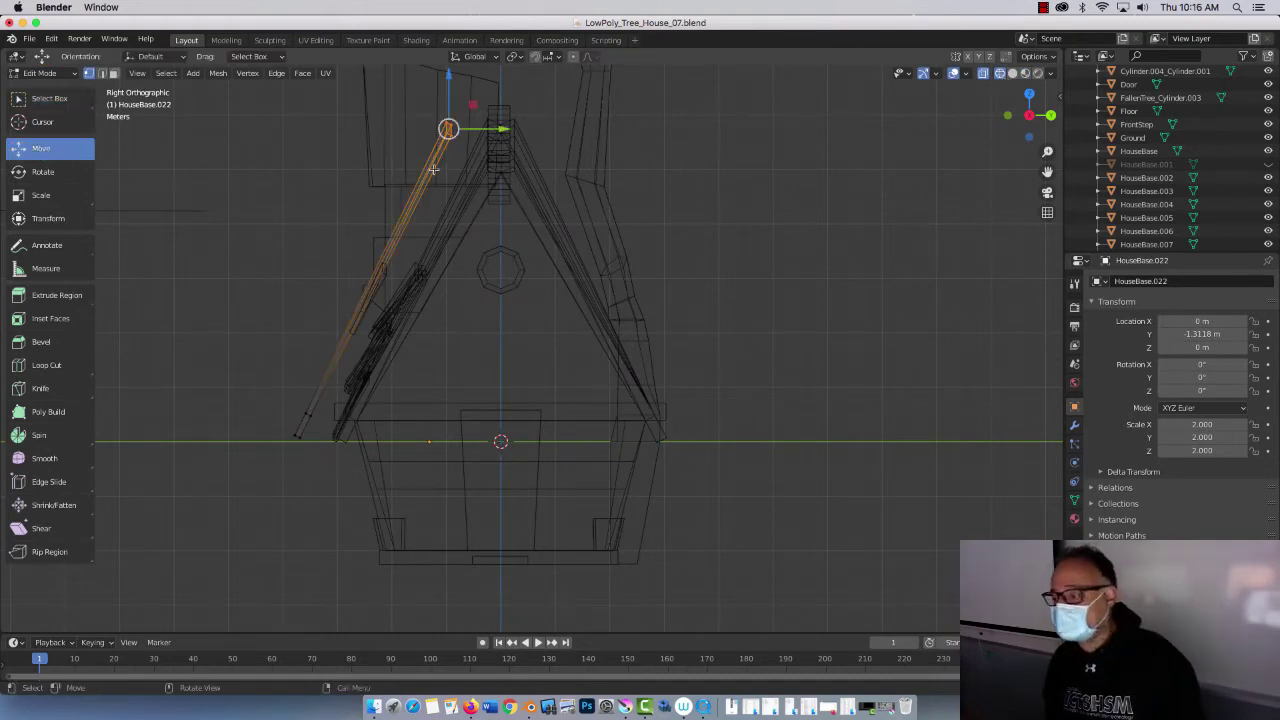
{"action": "left_click_drag", "start_coordinate": [453, 84], "coordinate": [416, 323]}
{"action": "left_click_drag", "start_coordinate": [478, 364], "coordinate": [380, 337]}
{"action": "left_click_drag", "start_coordinate": [266, 397], "coordinate": [368, 430]}
{"action": "left_click", "coordinate": [282, 321]}
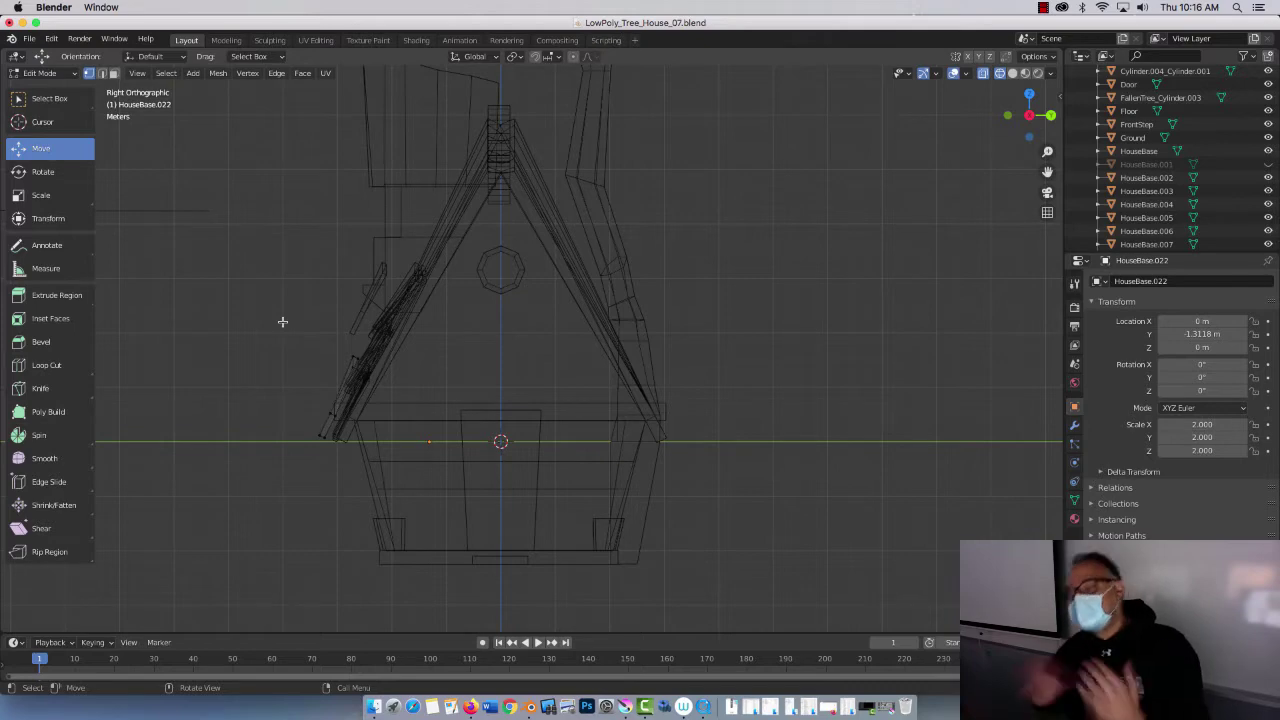
{"action": "middle_click_drag", "start_coordinate": [452, 193], "coordinate": [391, 253]}
Step: Return to Solid shading, orbit around the whole house, and open the interaction mode list
{"action": "left_click", "coordinate": [1012, 74]}
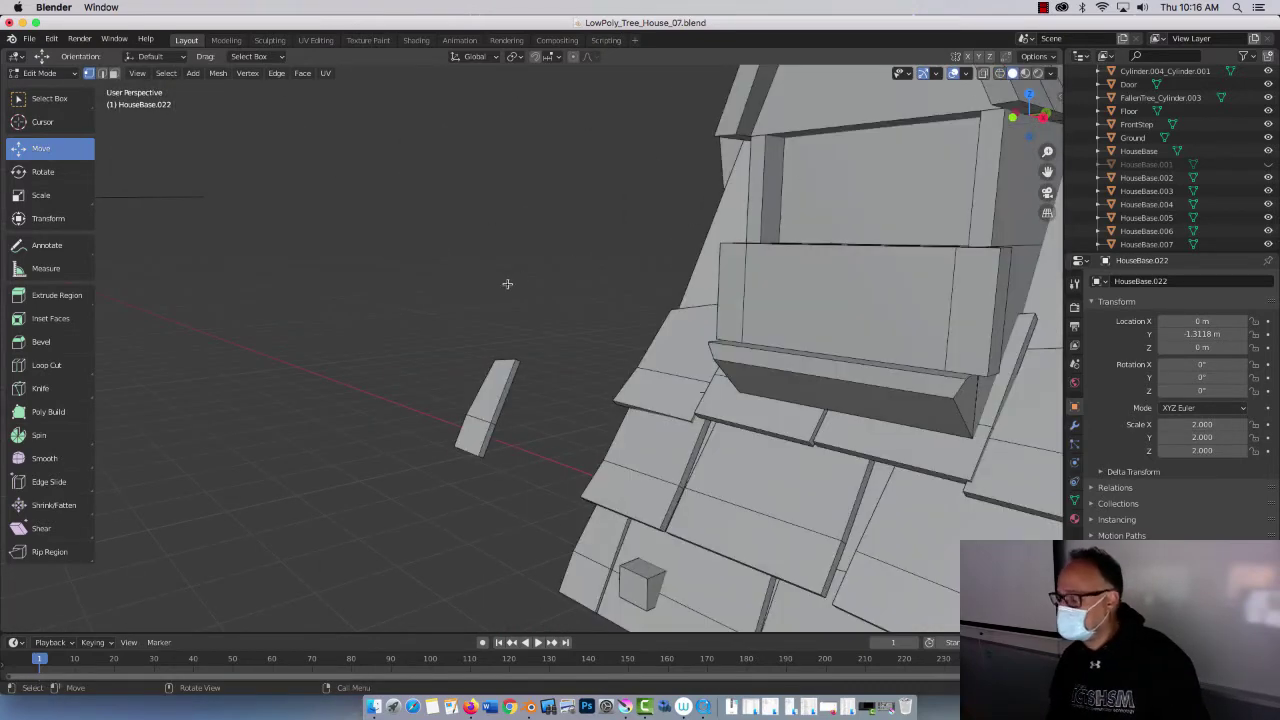
{"action": "scroll", "coordinate": [507, 284], "scroll_direction": "down", "scroll_amount": 8}
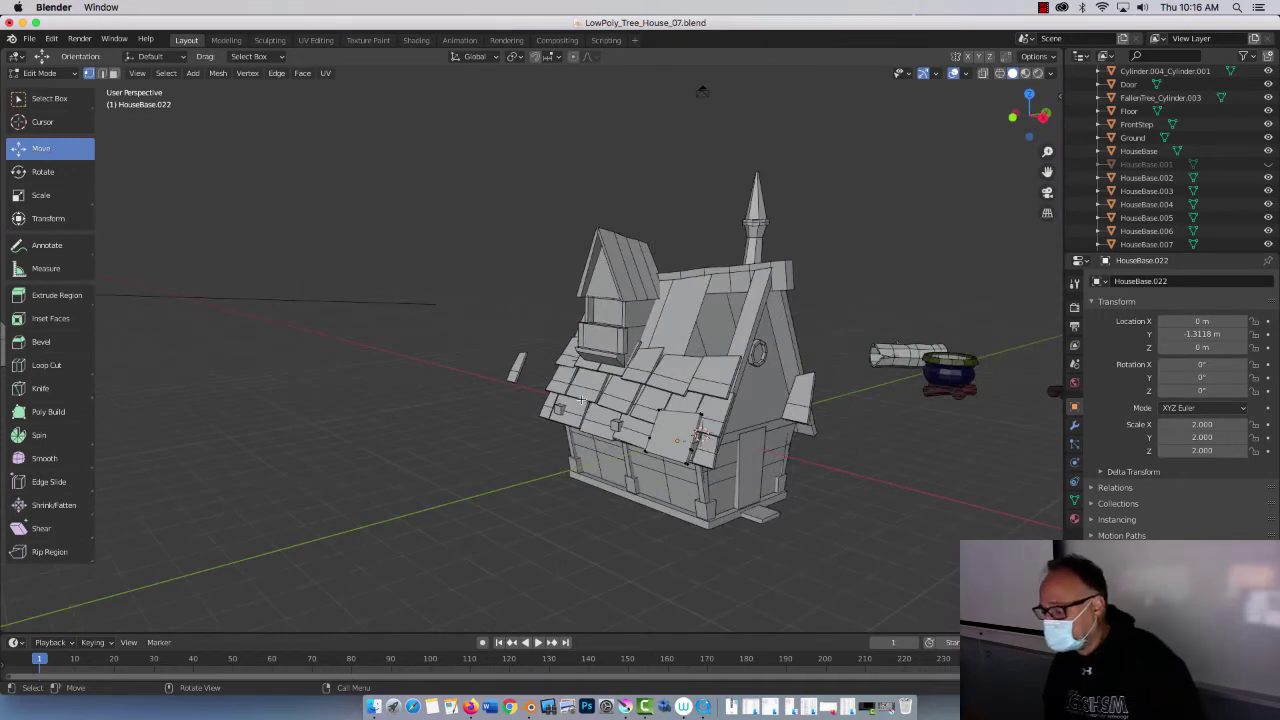
{"action": "mouse_move", "coordinate": [462, 388]}
{"action": "middle_mouse_down"}
{"action": "mouse_move", "coordinate": [420, 374]}
{"action": "mouse_move", "coordinate": [465, 383]}
{"action": "middle_mouse_up"}
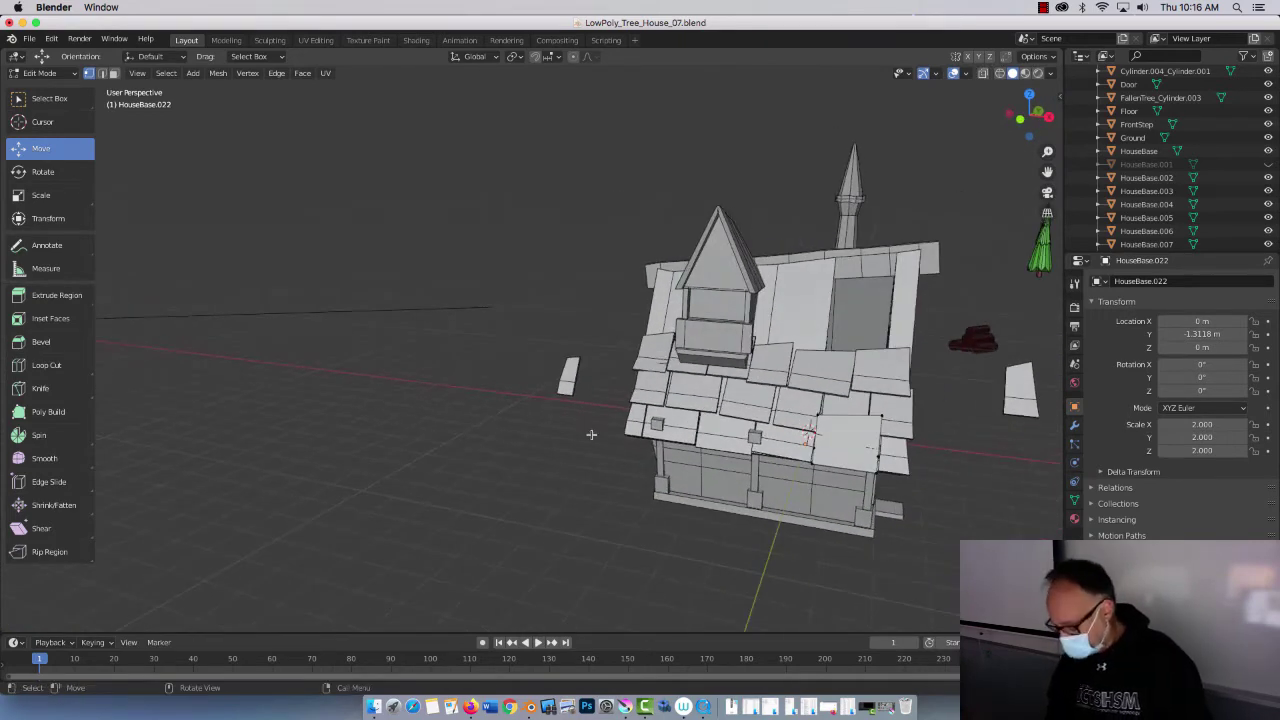
{"action": "middle_click_drag", "start_coordinate": [783, 445], "coordinate": [620, 390]}
{"action": "scroll", "coordinate": [686, 405], "scroll_direction": "up", "scroll_amount": 5}
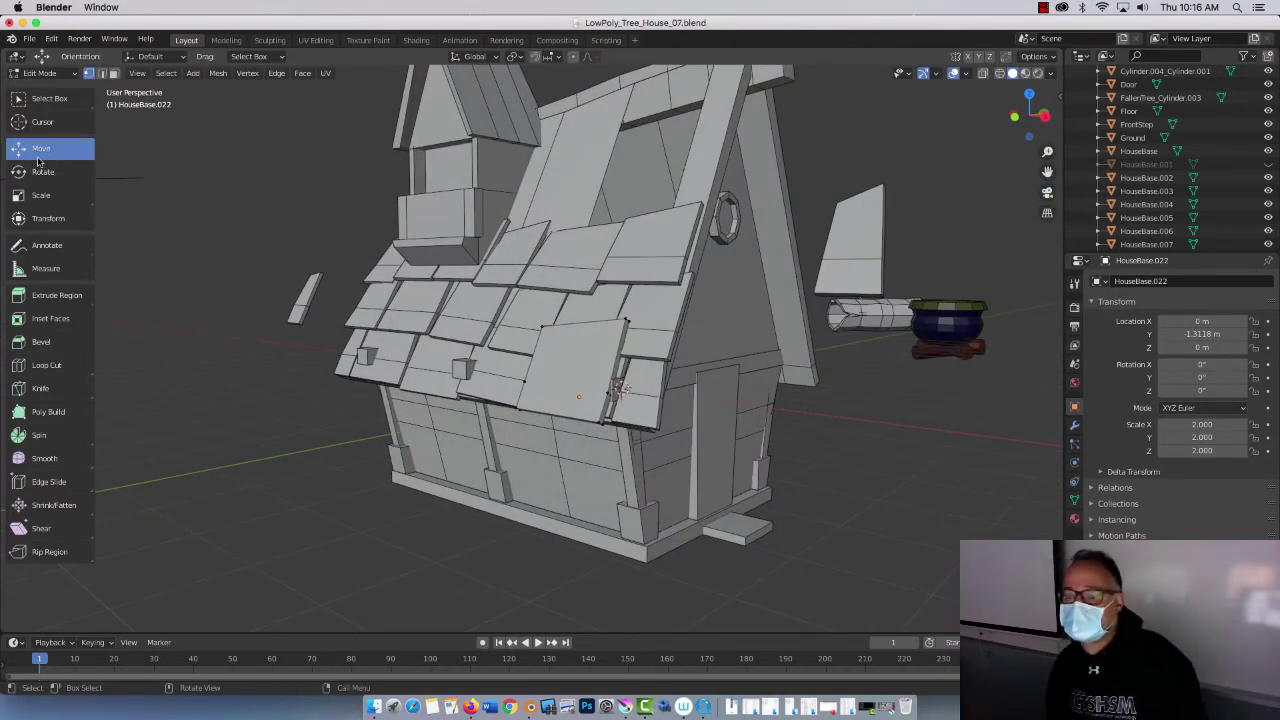
{"action": "left_click", "coordinate": [42, 73]}
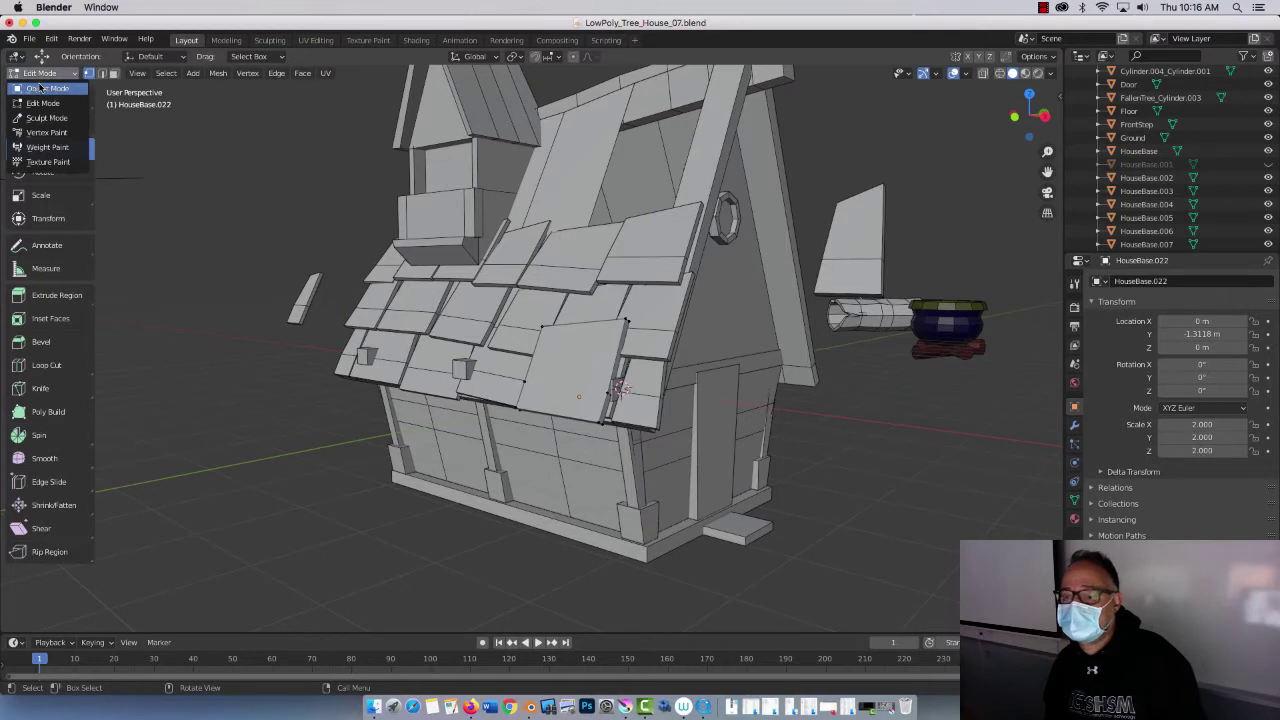
Step: Return to Object Mode and rename HouseBase.022 to Shingles_01 in the Outliner
{"action": "left_click", "coordinate": [40, 88]}
{"action": "scroll", "coordinate": [1122, 213], "scroll_direction": "down", "scroll_amount": 5}
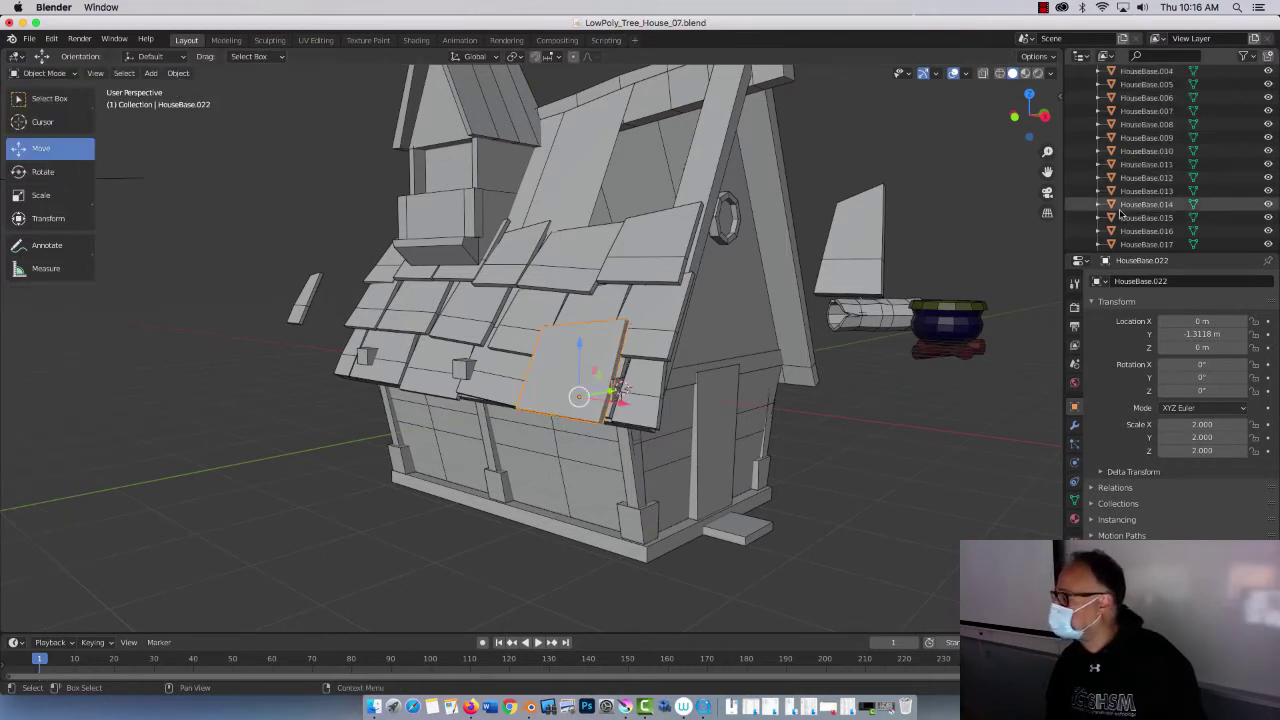
{"action": "scroll", "coordinate": [1122, 213], "scroll_direction": "down", "scroll_amount": 4}
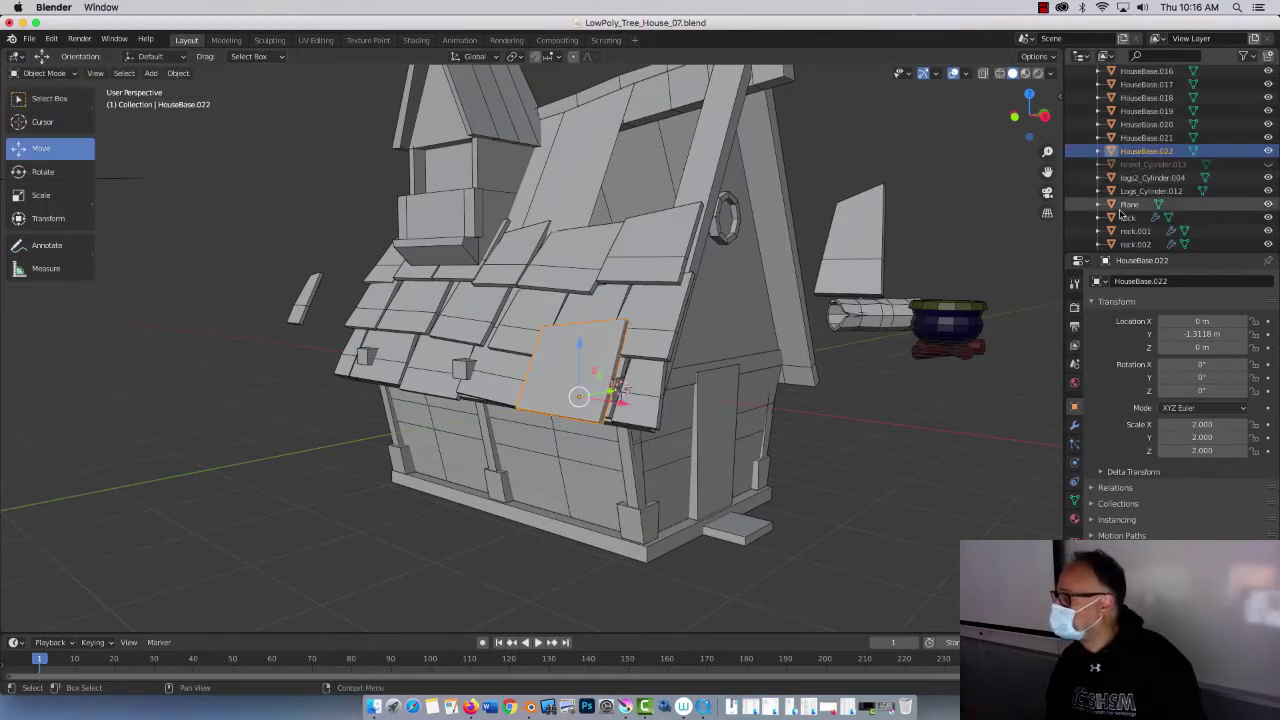
{"action": "double_click", "coordinate": [1142, 151]}
{"action": "type", "text": "Shingles"}
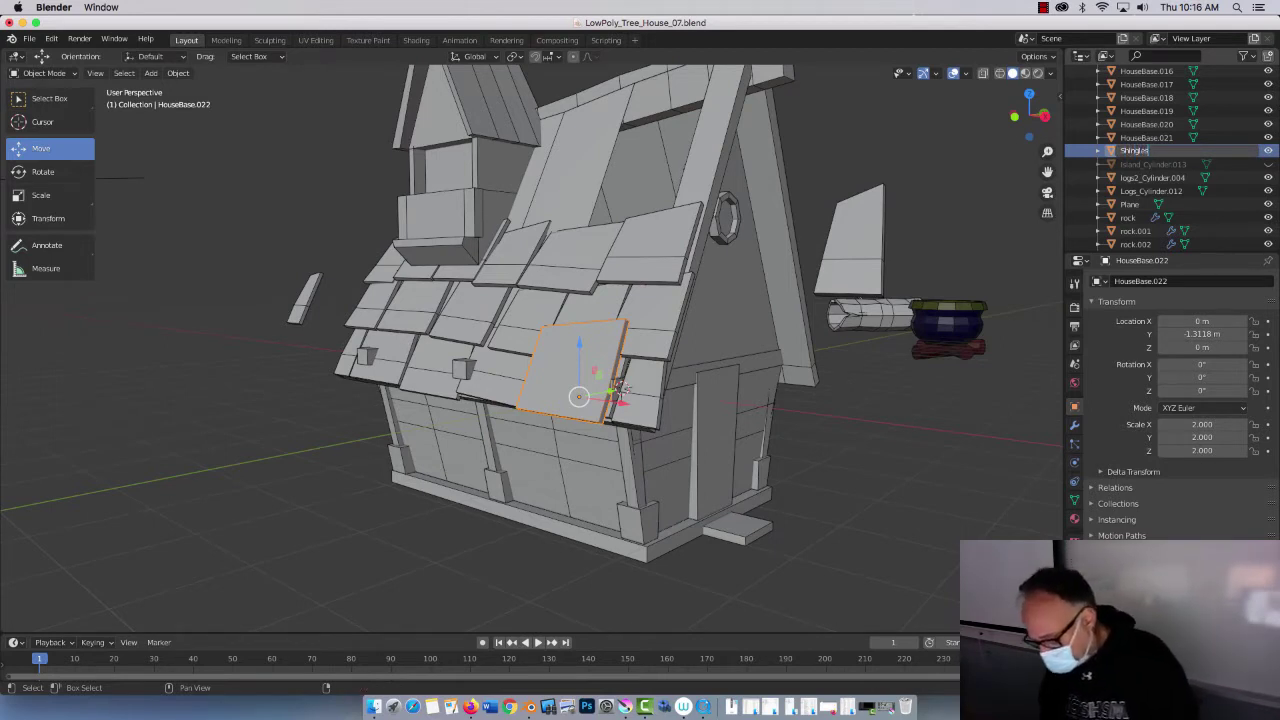
{"action": "type", "text": "_01"}
{"action": "key", "text": "Return"}
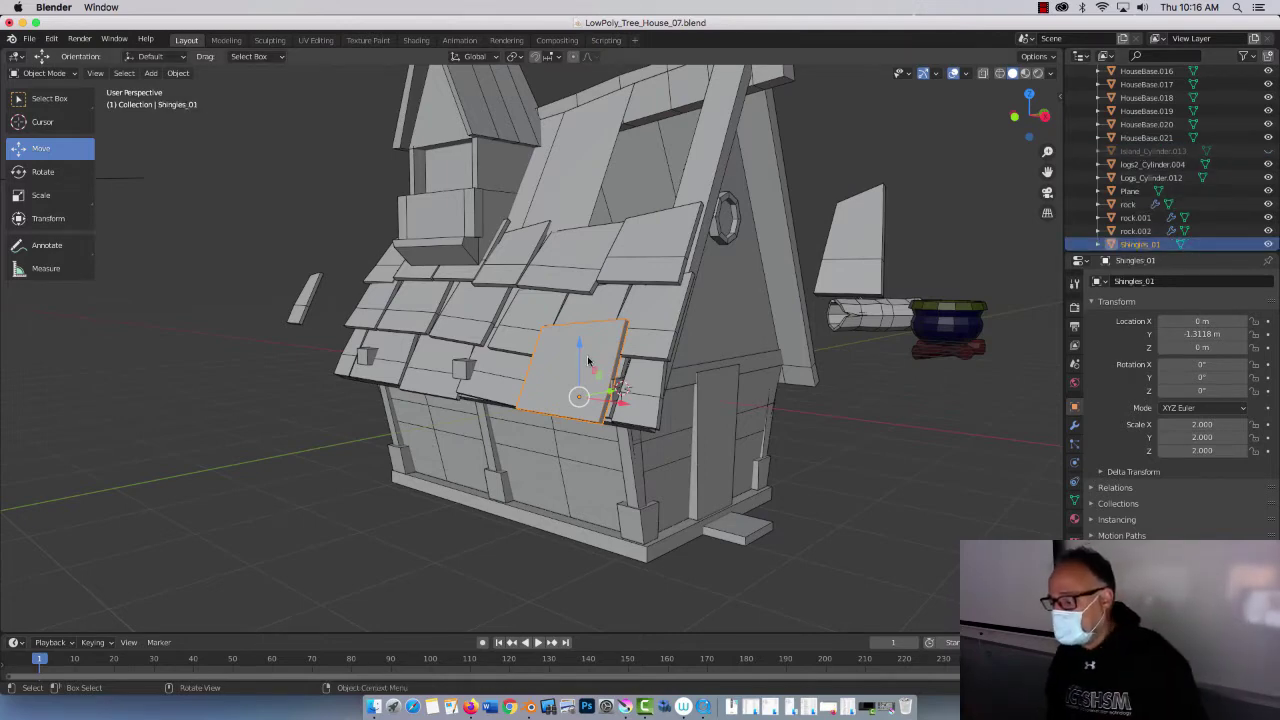
{"action": "middle_click_drag", "start_coordinate": [587, 363], "coordinate": [540, 360]}
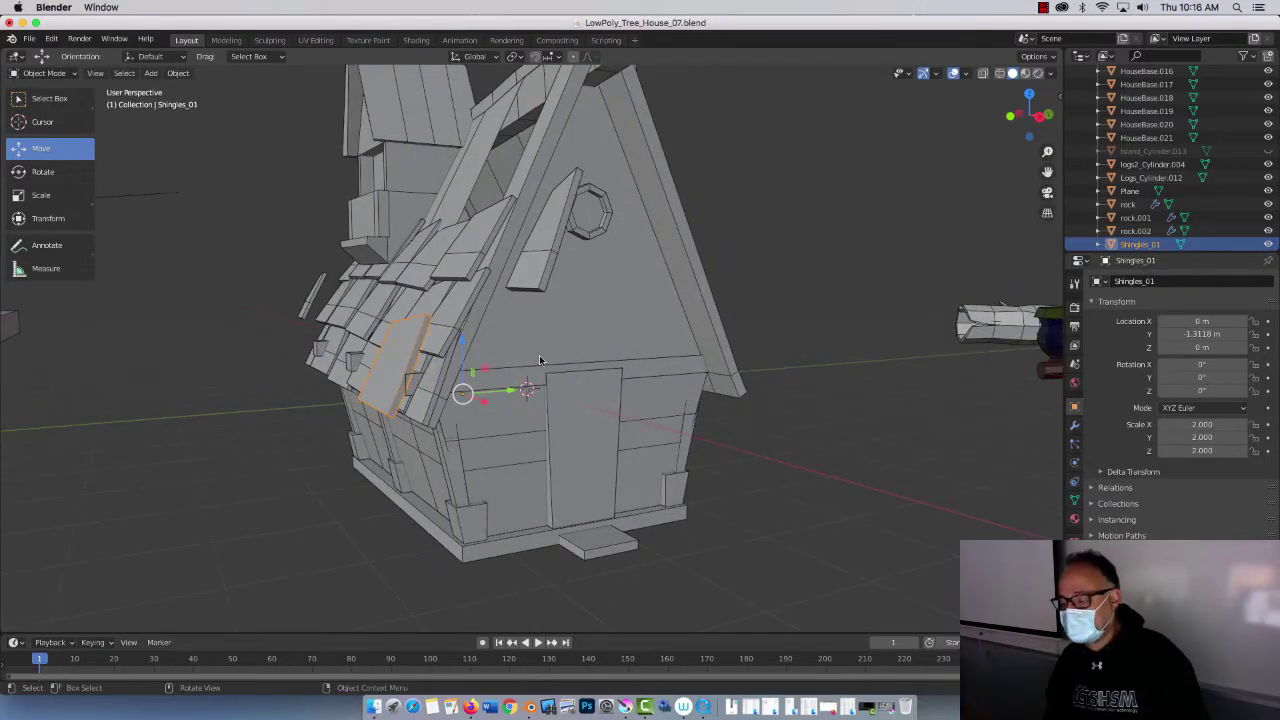
Step: Set Shingles_01's origin to its centre of mass (volume)
{"action": "right_click", "coordinate": [394, 336]}
{"action": "mouse_move", "coordinate": [402, 336]}
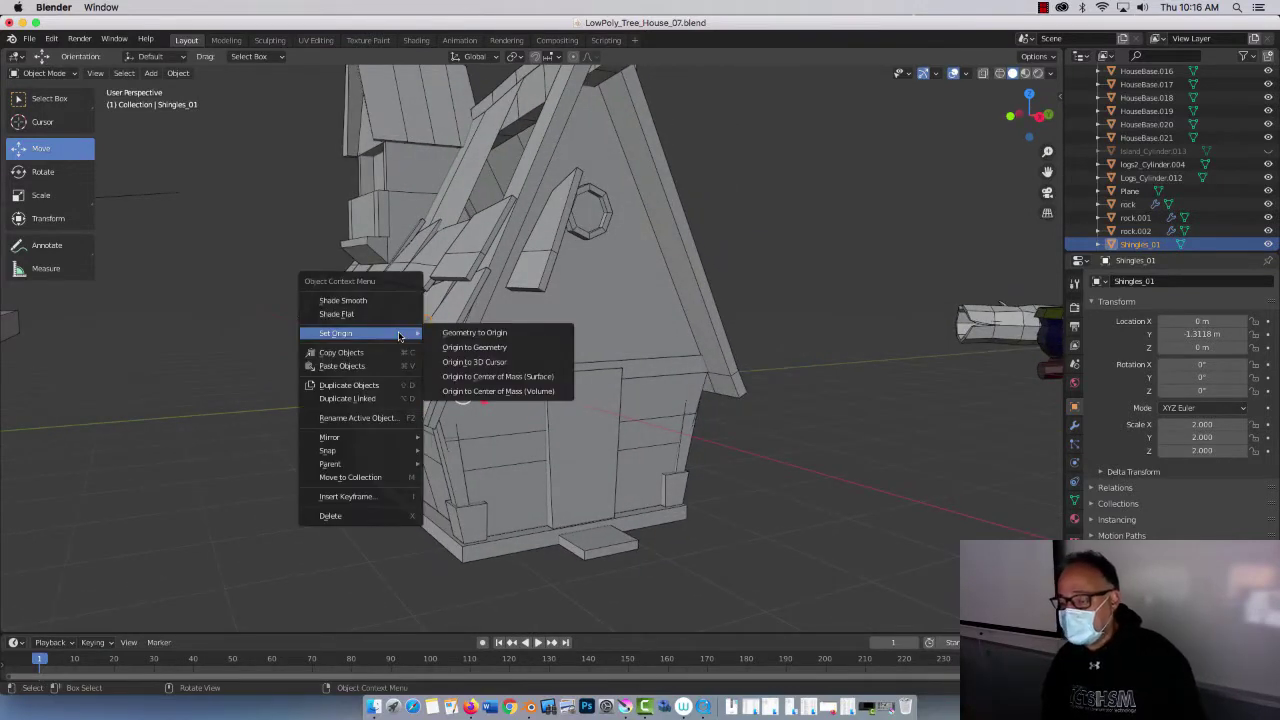
{"action": "left_click", "coordinate": [468, 392]}
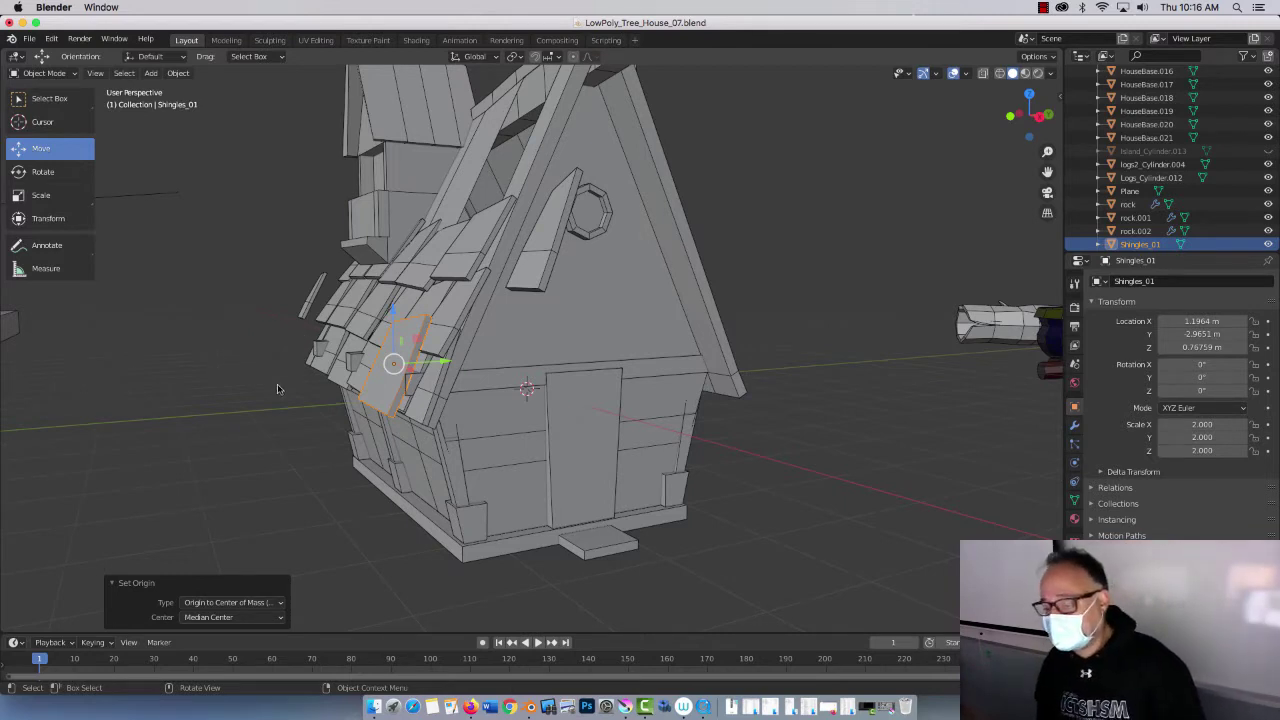
Step: Shift Shingles_01 along Y to -2.7998 m
{"action": "scroll", "coordinate": [278, 389], "scroll_direction": "up", "scroll_amount": 2}
{"action": "scroll", "coordinate": [265, 380], "scroll_direction": "up", "scroll_amount": 3}
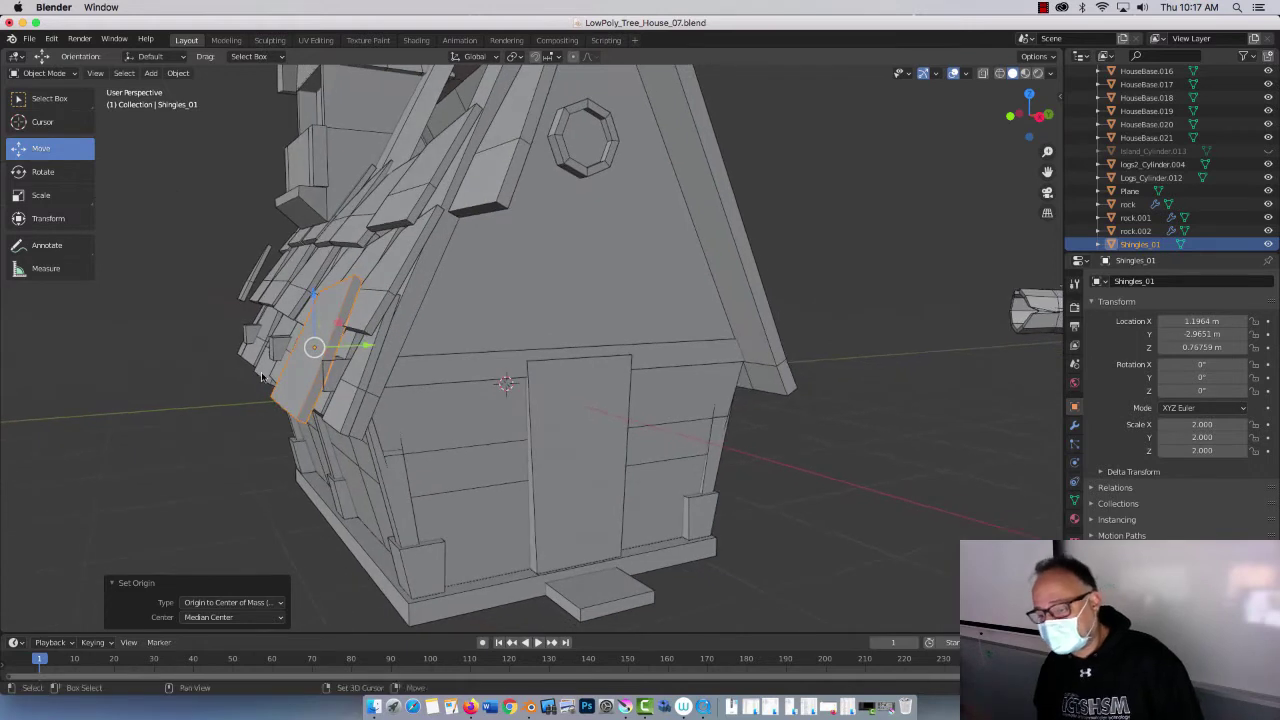
{"action": "left_click_drag", "start_coordinate": [368, 347], "coordinate": [385, 355]}
Step: Narrow the shingle along X to a scale of 1.550
{"action": "scroll", "coordinate": [277, 349], "scroll_direction": "down", "scroll_amount": 5}
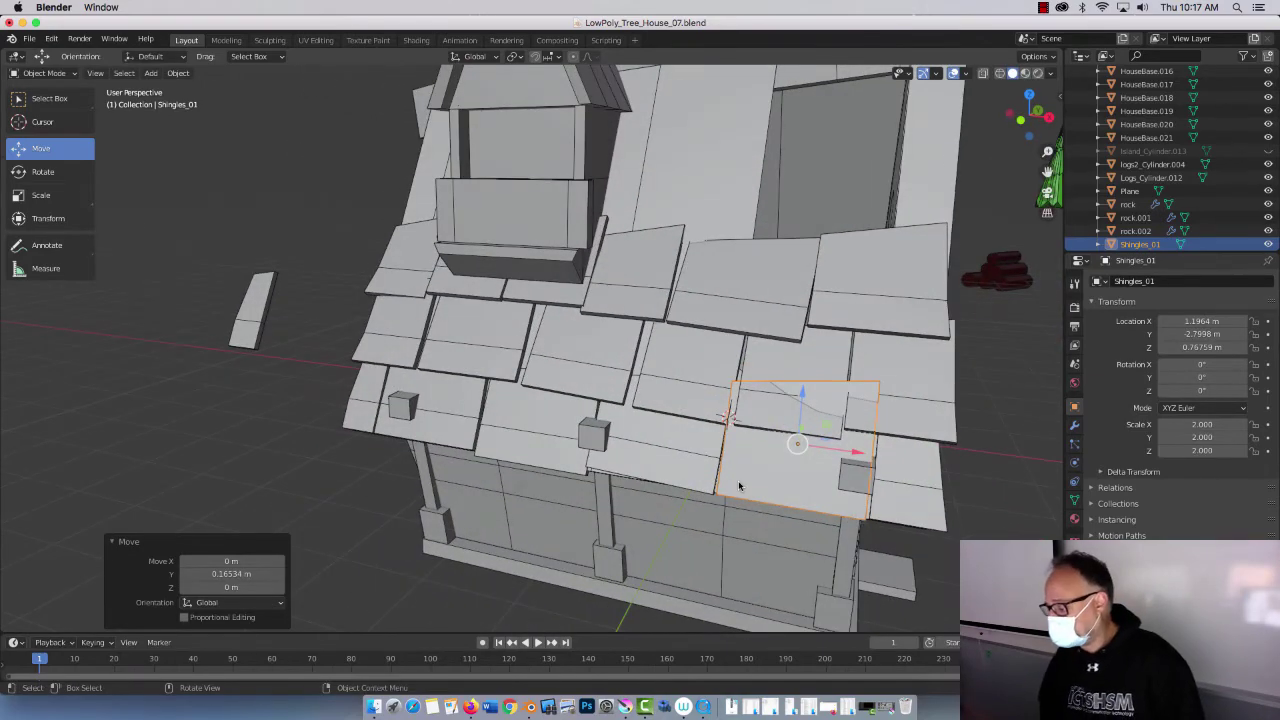
{"action": "middle_click_drag", "start_coordinate": [742, 476], "coordinate": [634, 435]}
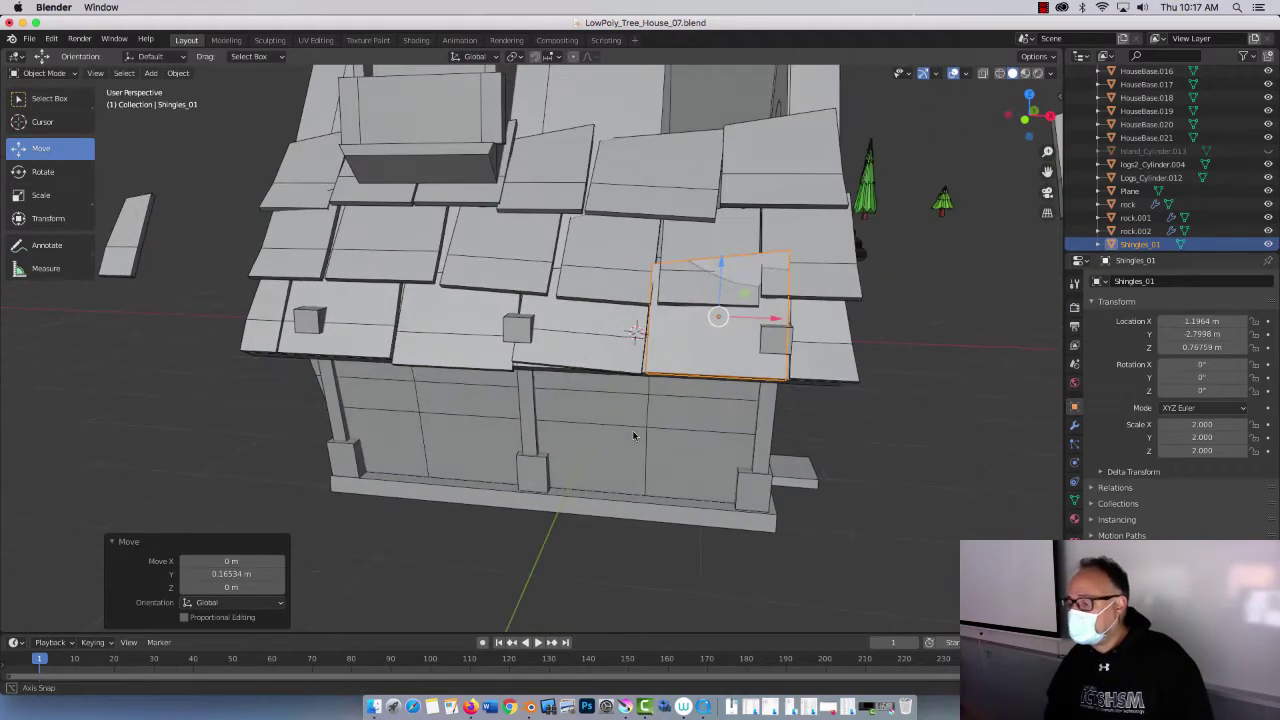
{"action": "left_click", "coordinate": [41, 196]}
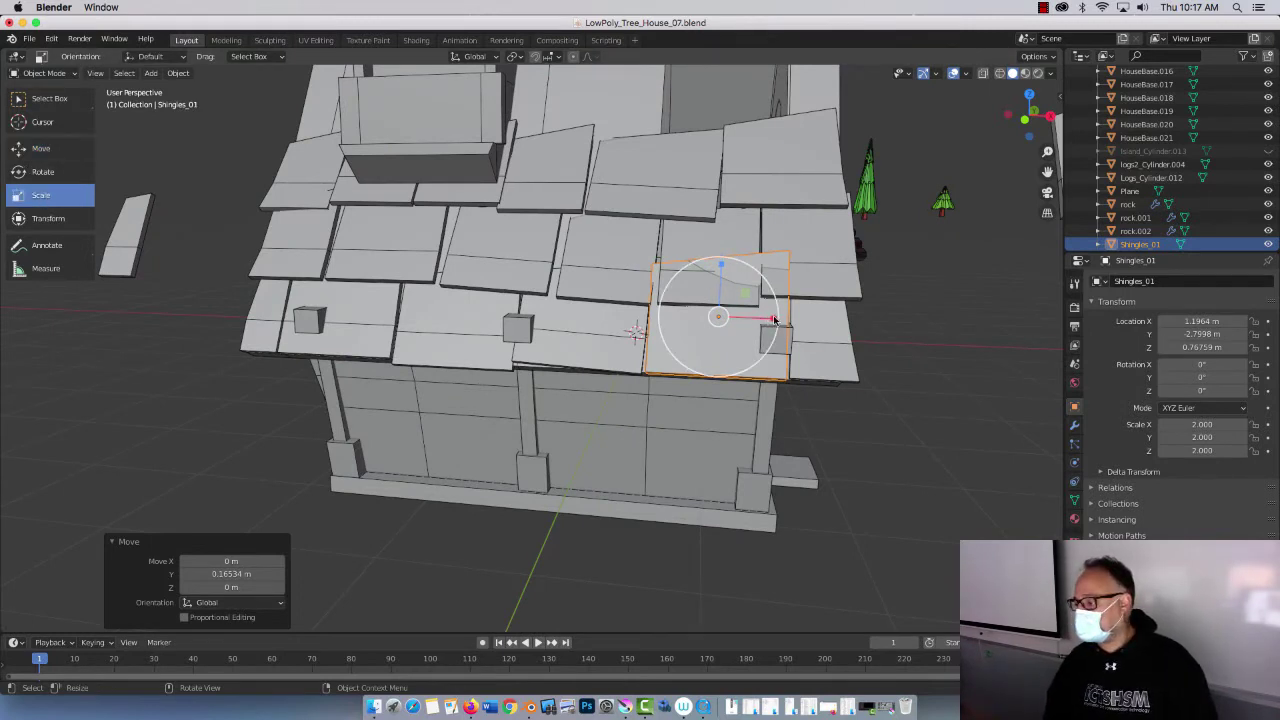
{"action": "left_click_drag", "start_coordinate": [771, 318], "coordinate": [760, 318]}
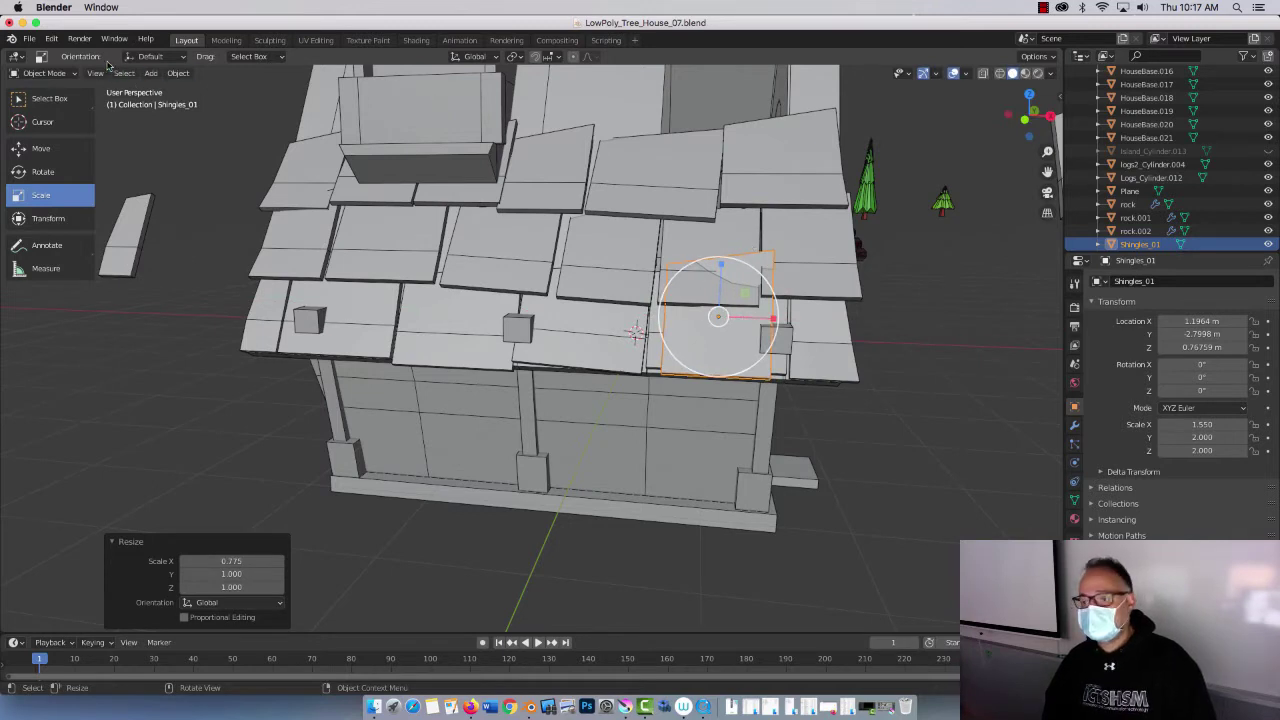
Step: In Edit Mode, lower one corner vertex of Shingles_01 about 0.236 m along Z, then return to Object Mode
{"action": "left_click", "coordinate": [54, 74]}
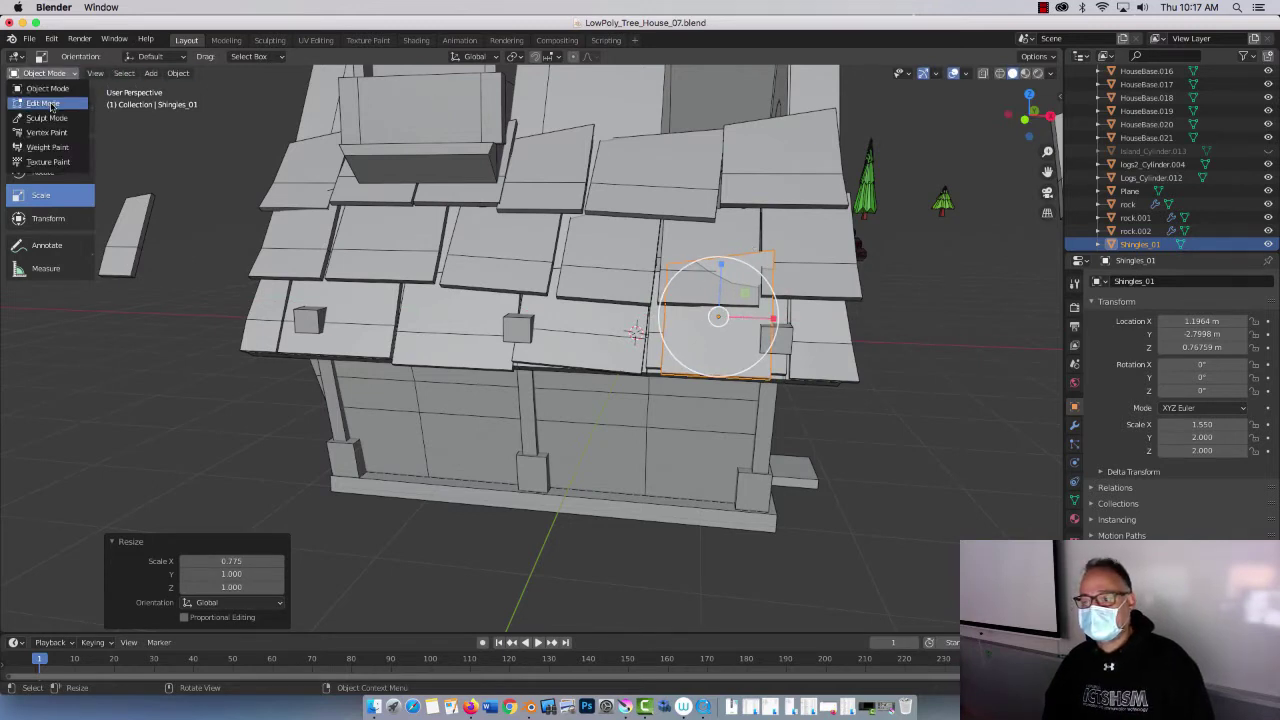
{"action": "left_click", "coordinate": [43, 103]}
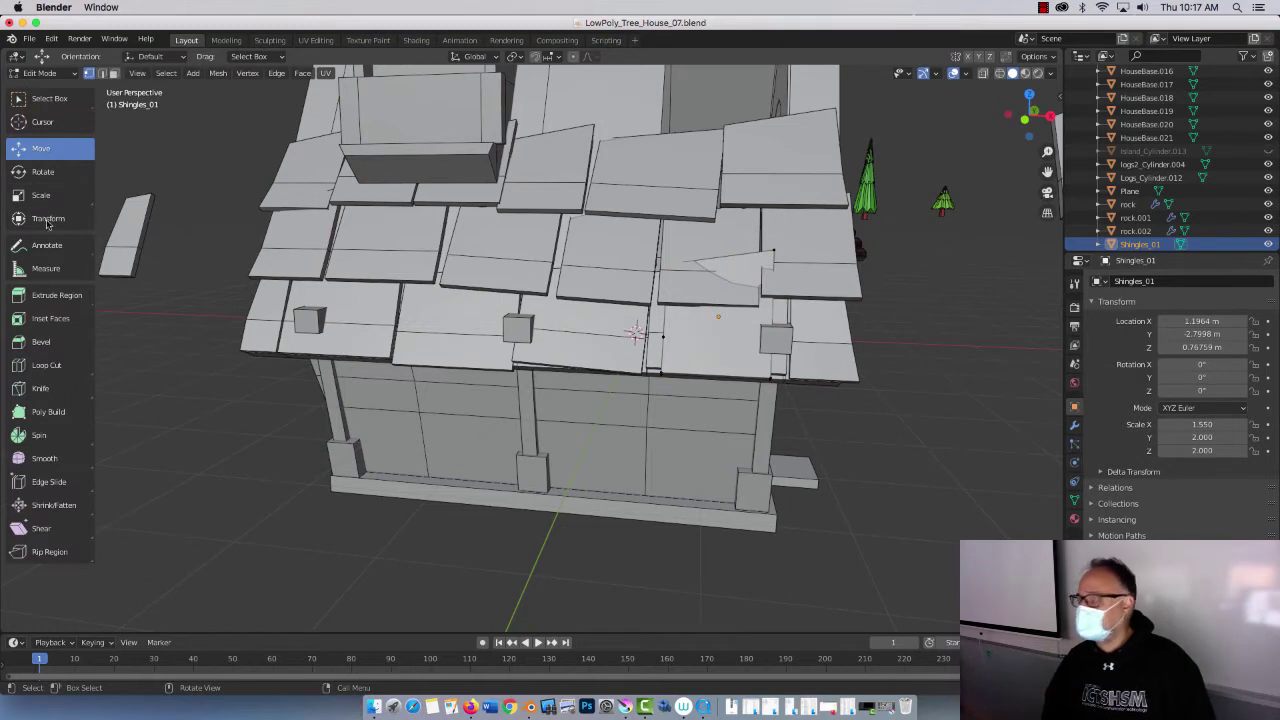
{"action": "left_click", "coordinate": [999, 73]}
{"action": "left_click_drag", "start_coordinate": [750, 240], "coordinate": [794, 289]}
{"action": "left_click_drag", "start_coordinate": [780, 212], "coordinate": [773, 236]}
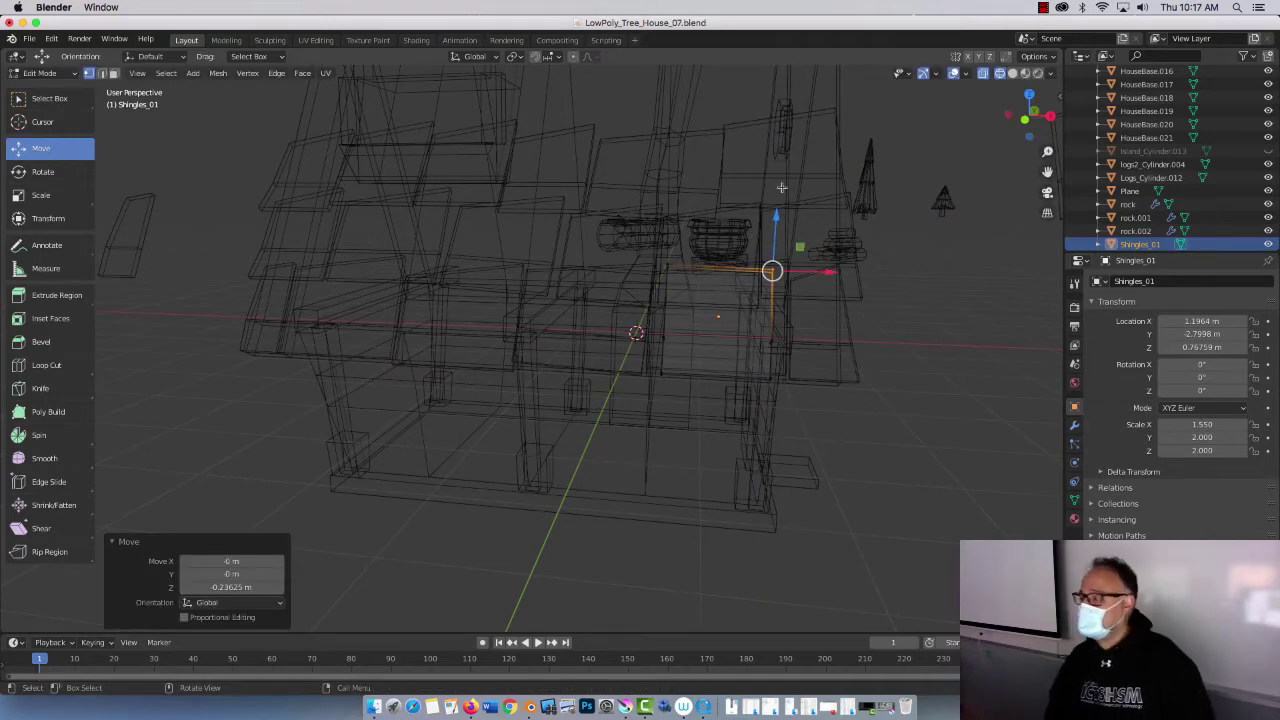
{"action": "left_click", "coordinate": [1012, 74]}
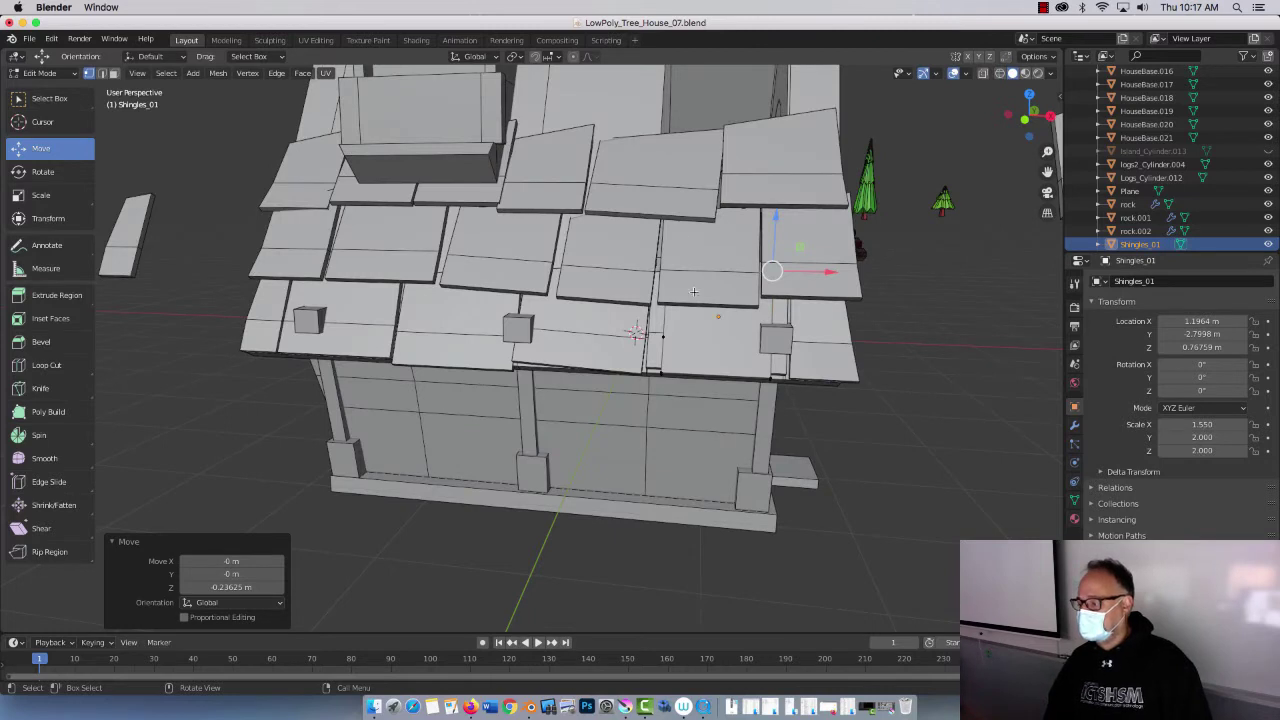
{"action": "left_click", "coordinate": [45, 101]}
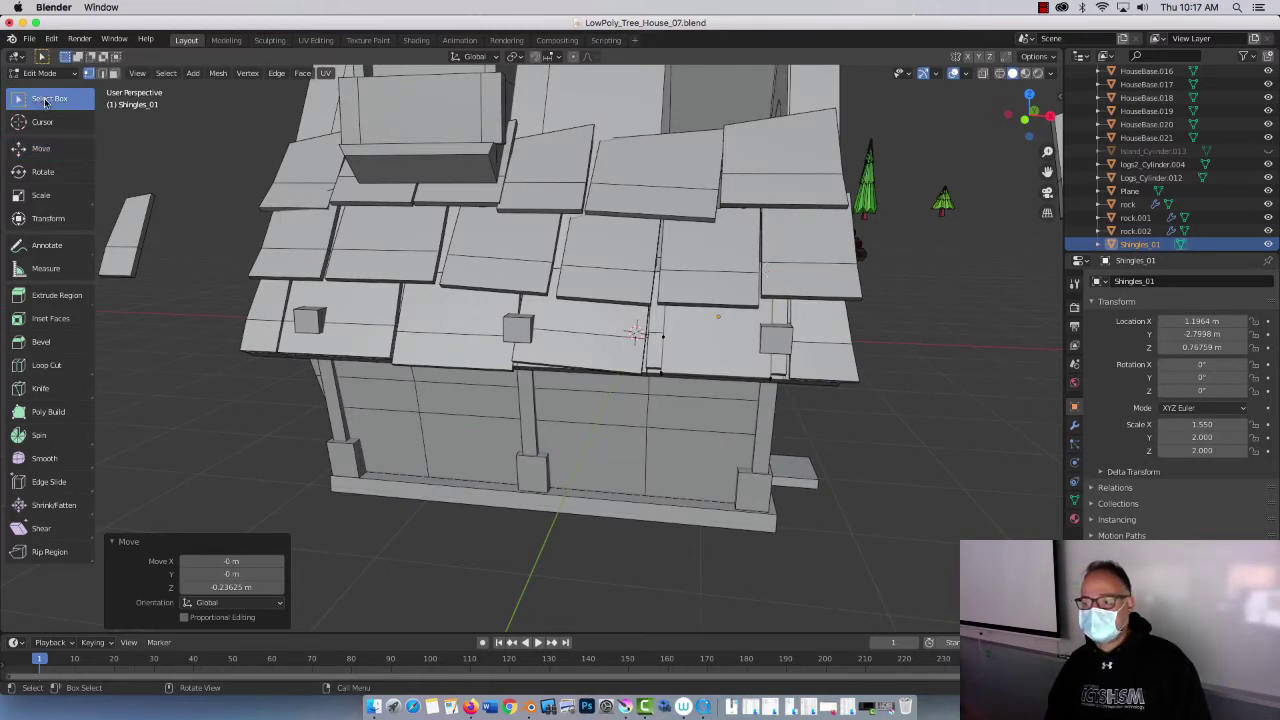
{"action": "key", "text": "Tab"}
{"action": "left_click", "coordinate": [41, 195]}
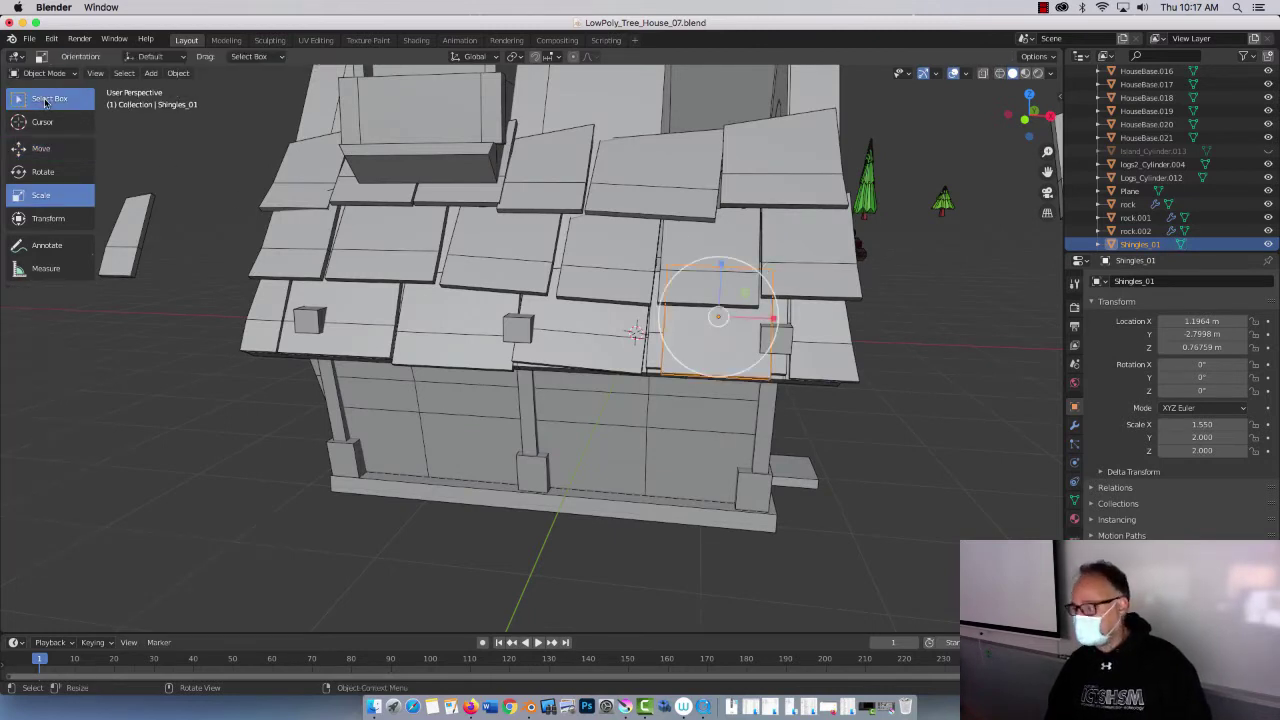
Step: Add a new material to the shingle and name it Shingles_001
{"action": "left_click", "coordinate": [1075, 519]}
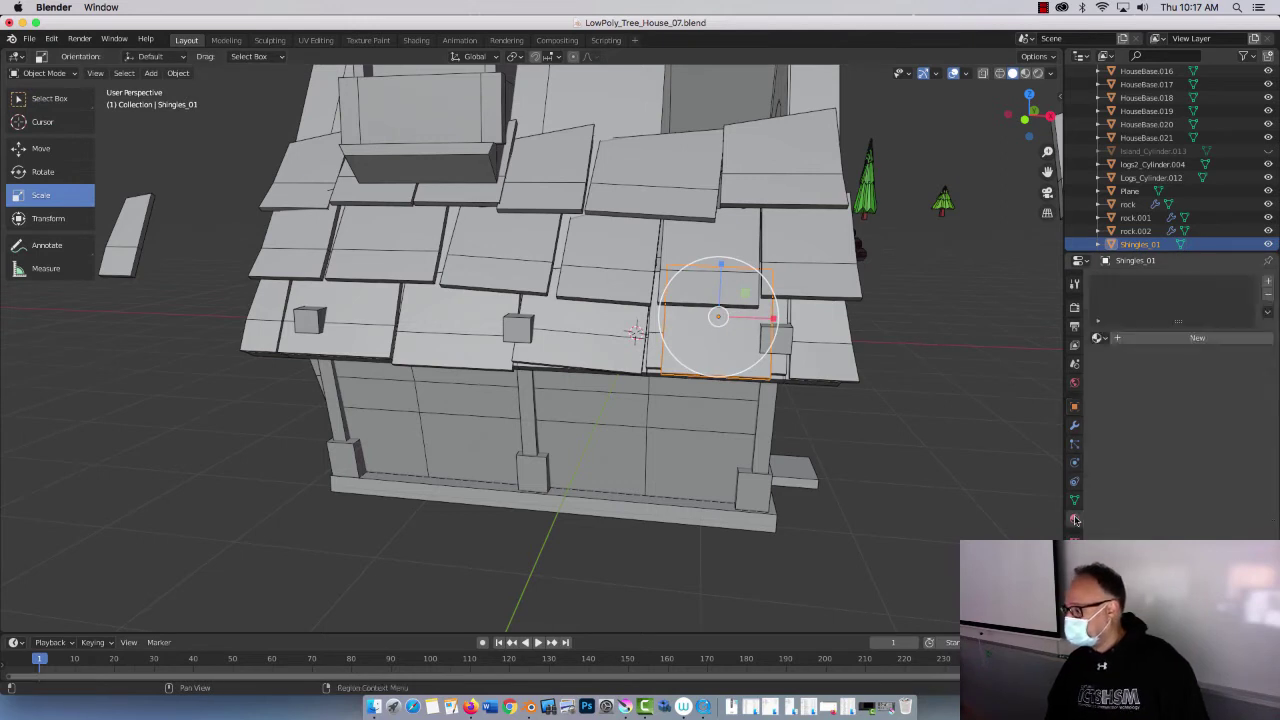
{"action": "left_click", "coordinate": [1192, 338]}
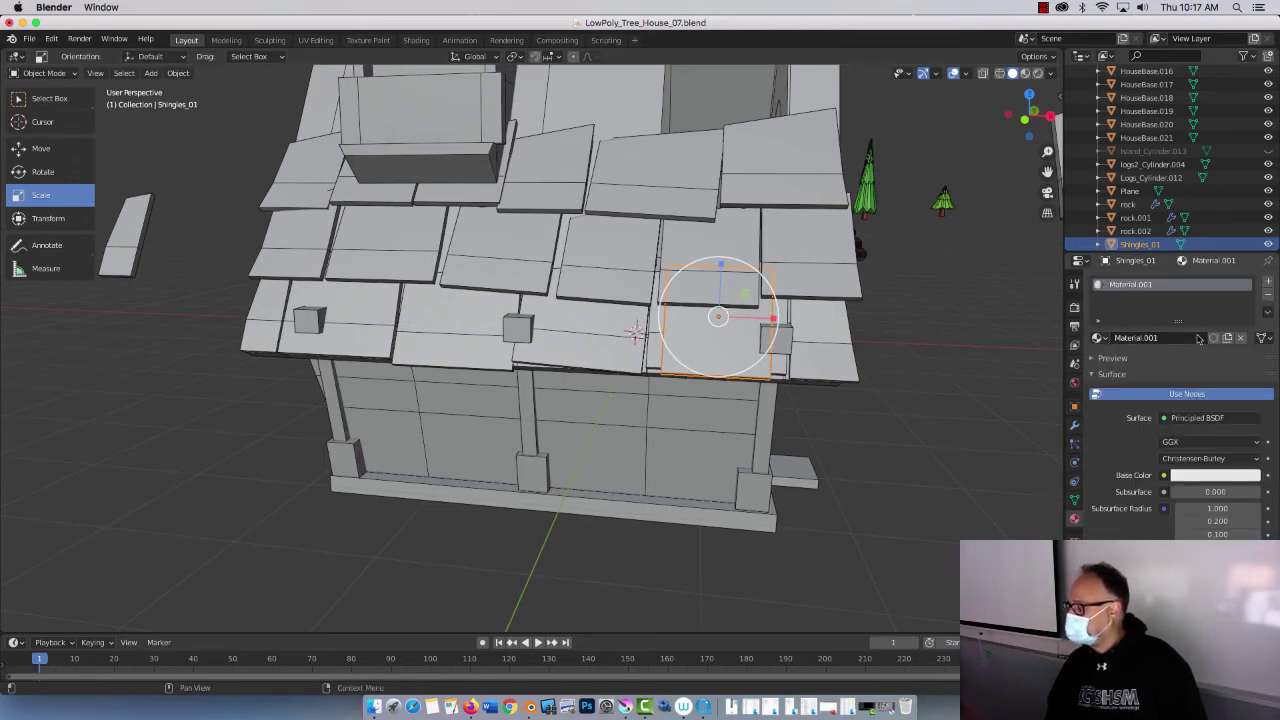
{"action": "double_click", "coordinate": [1146, 284]}
{"action": "type", "text": "S"}
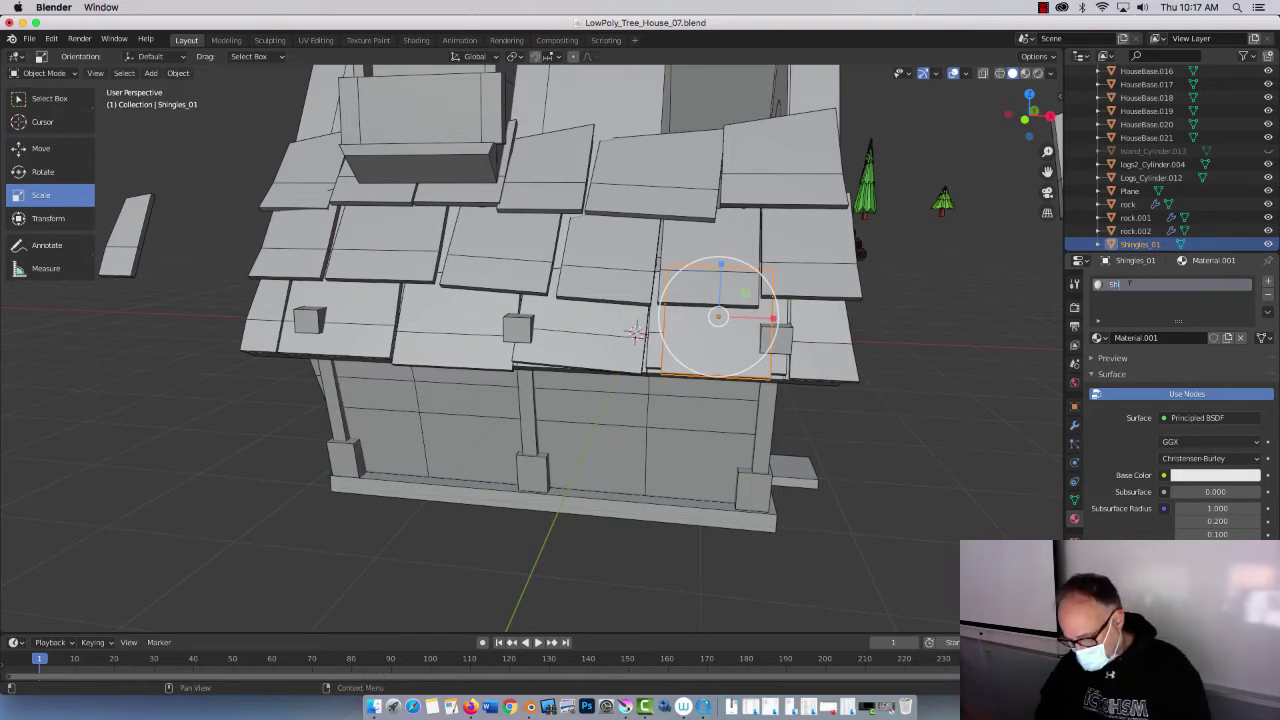
{"action": "type", "text": "hingles_001"}
{"action": "key", "text": "Return"}
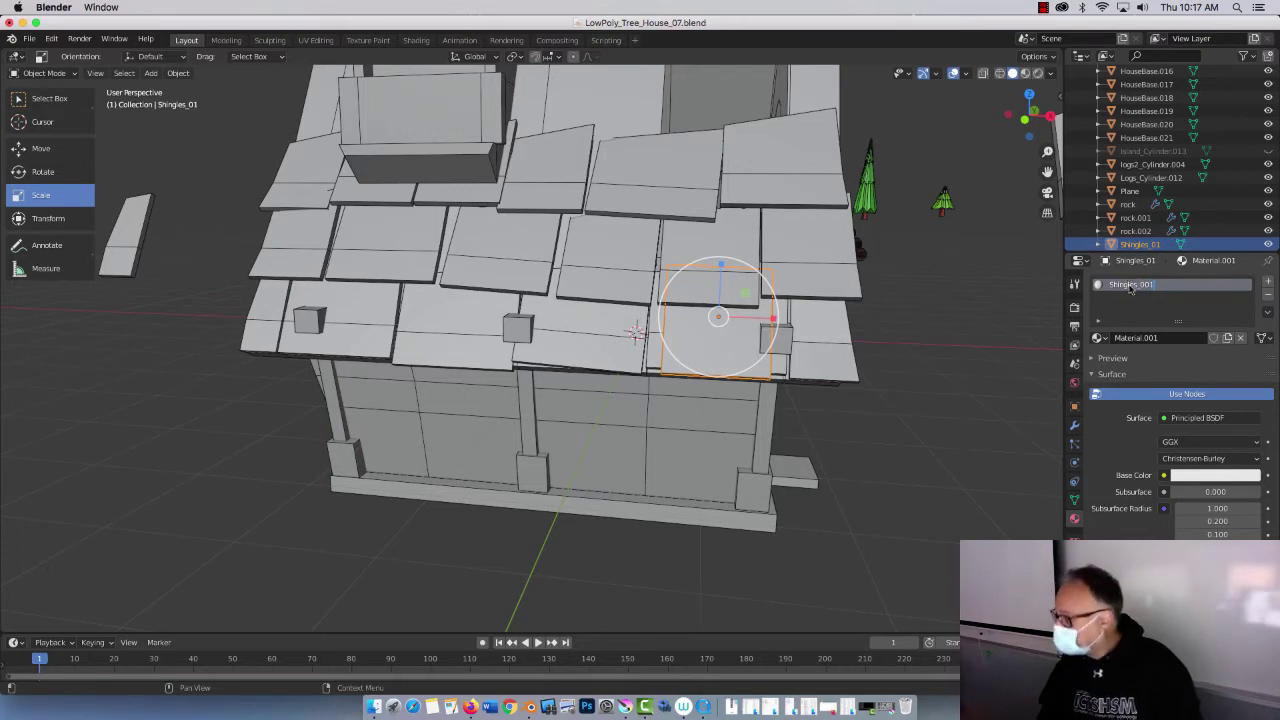
Step: Set the Shingles_001 base colour to orange
{"action": "left_click", "coordinate": [1193, 475]}
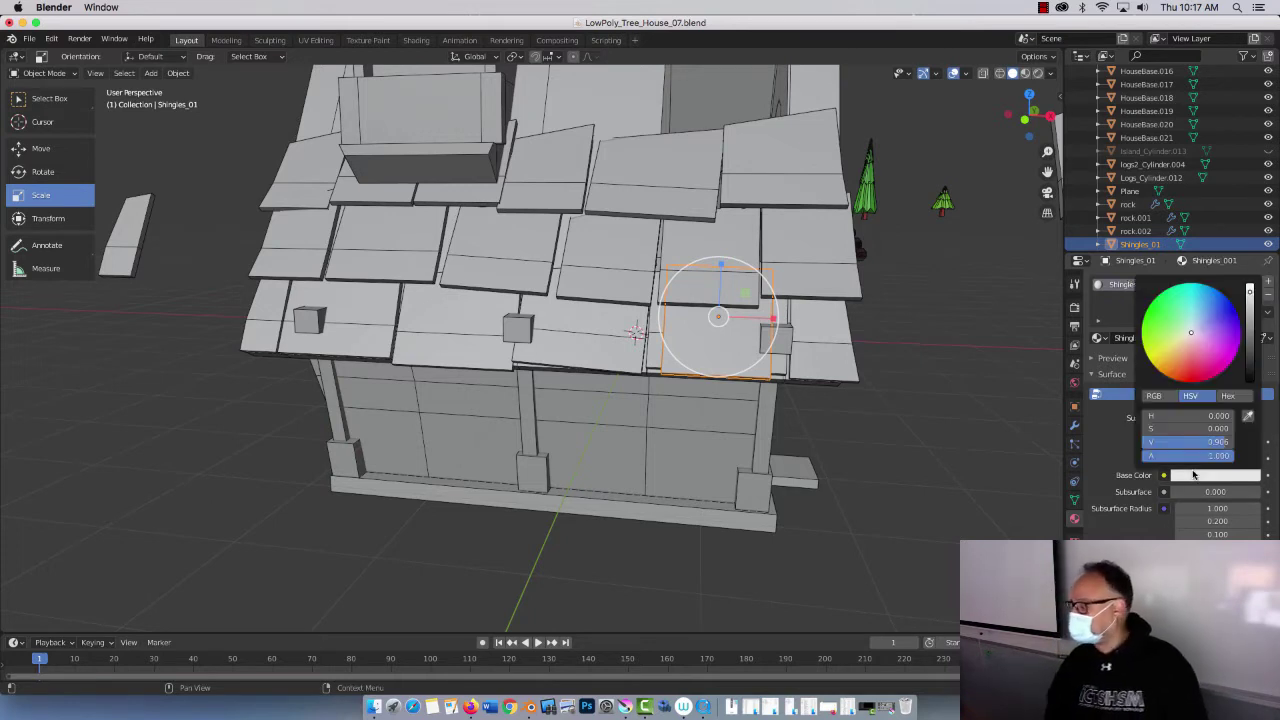
{"action": "left_click", "coordinate": [1177, 366]}
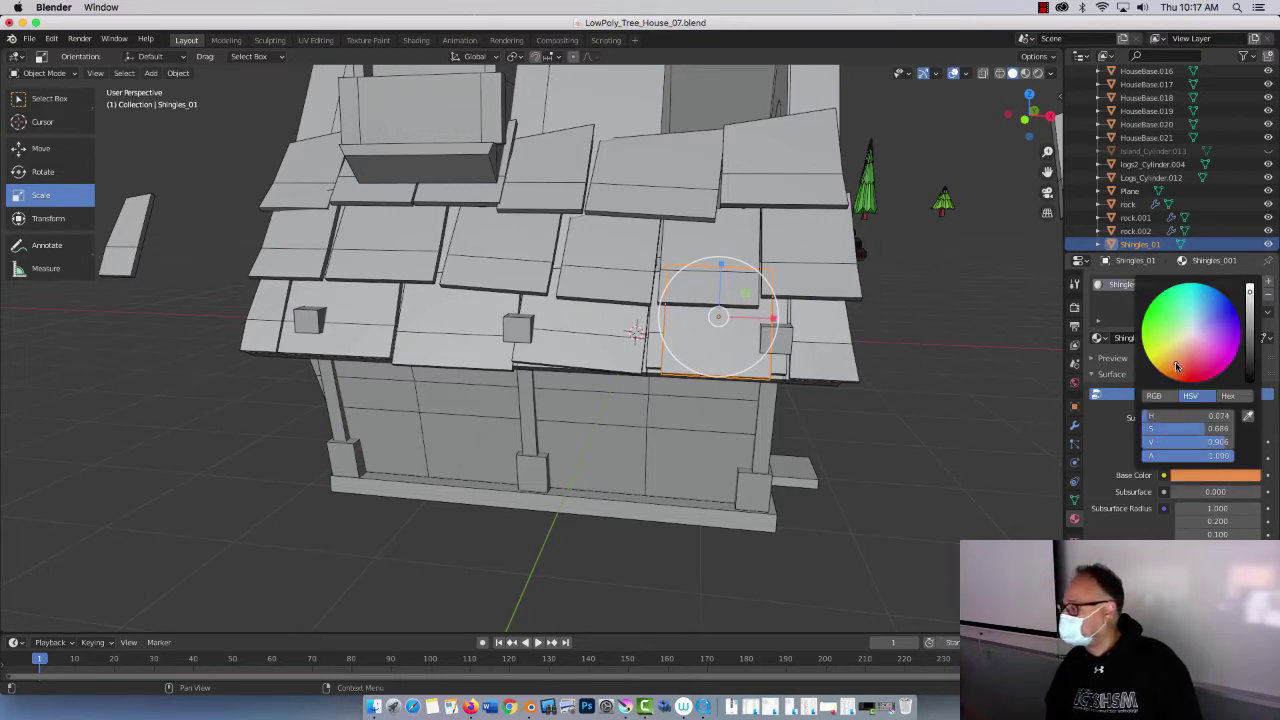
{"action": "mouse_move", "coordinate": [1177, 366]}
{"action": "left_mouse_down"}
{"action": "mouse_move", "coordinate": [1156, 343]}
{"action": "mouse_move", "coordinate": [1176, 361]}
{"action": "left_mouse_up"}
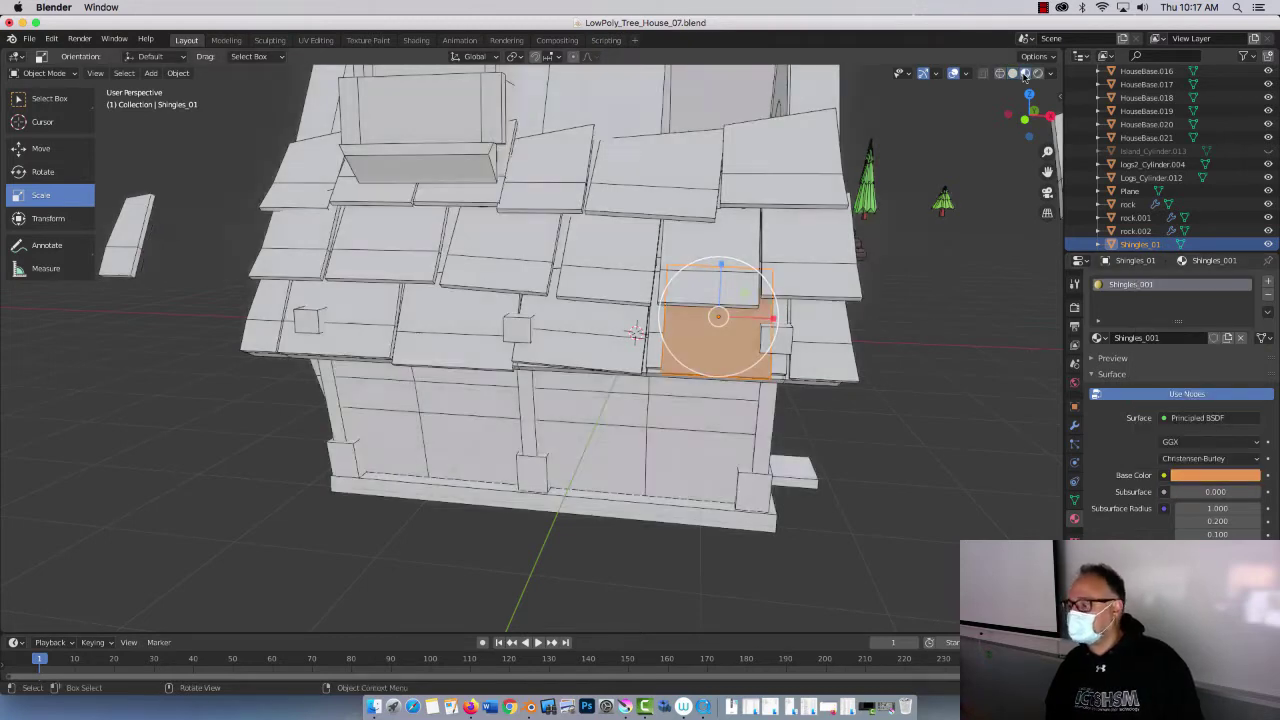
Step: Switch to Material Preview shading and lift the orange shingle up the roof slope
{"action": "left_click", "coordinate": [1024, 73]}
{"action": "middle_click_drag", "start_coordinate": [772, 372], "coordinate": [960, 200]}
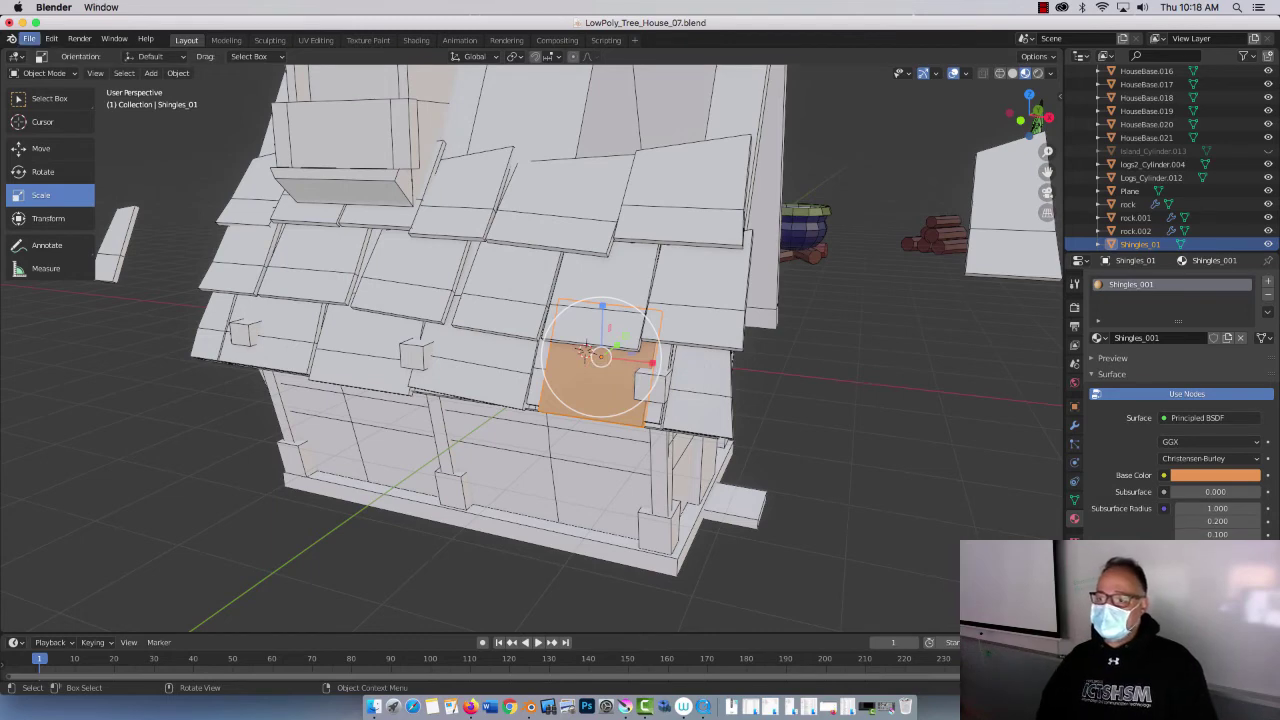
{"action": "left_click", "coordinate": [40, 150]}
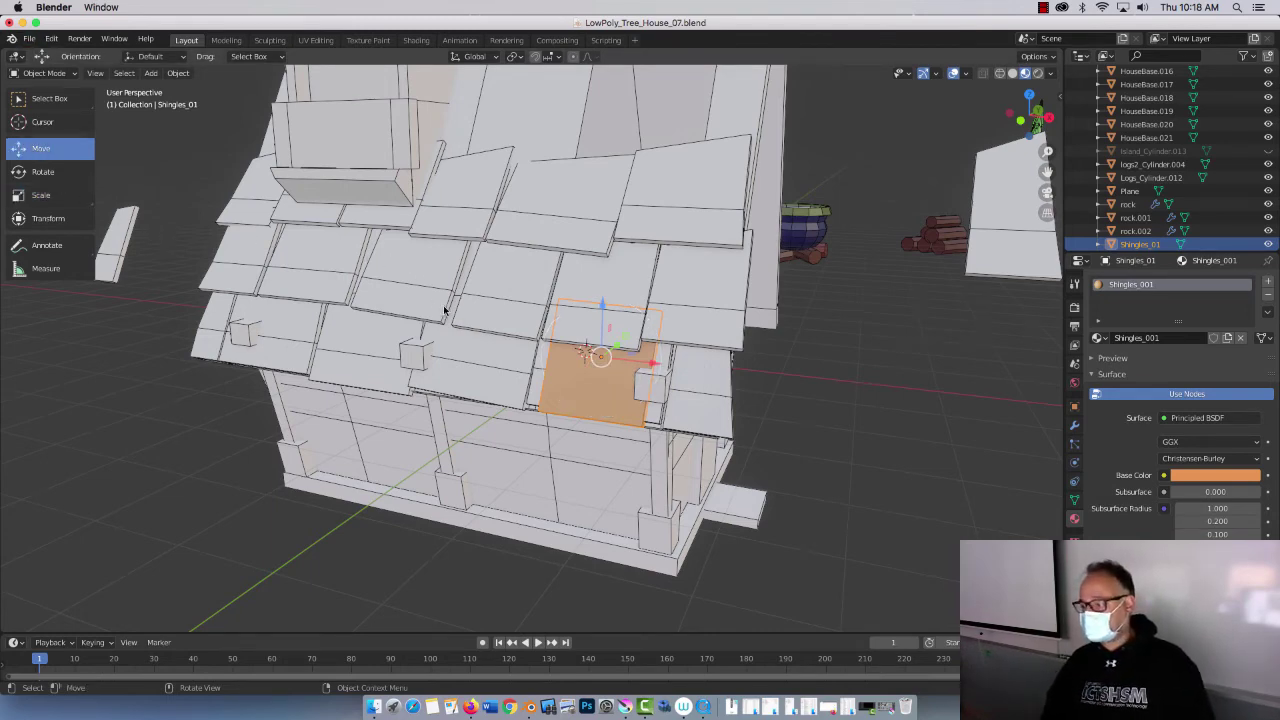
{"action": "middle_click_drag", "start_coordinate": [466, 322], "coordinate": [345, 392]}
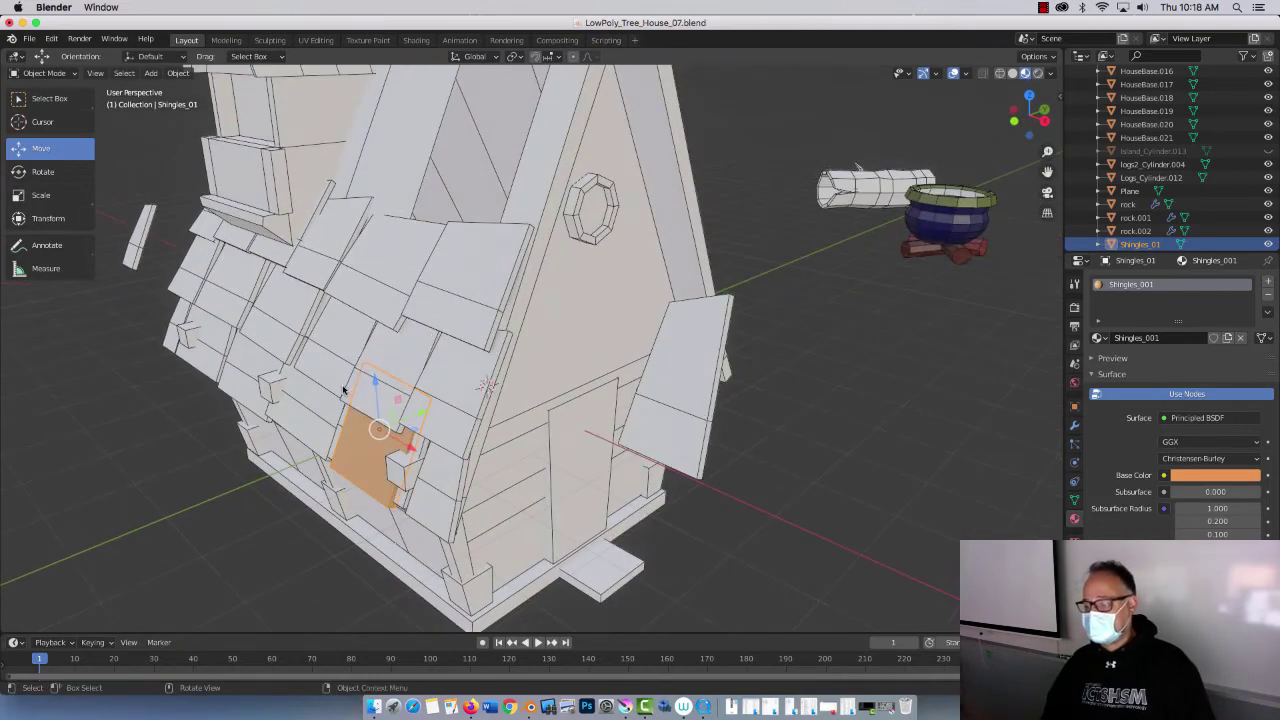
{"action": "left_click_drag", "start_coordinate": [375, 396], "coordinate": [490, 195]}
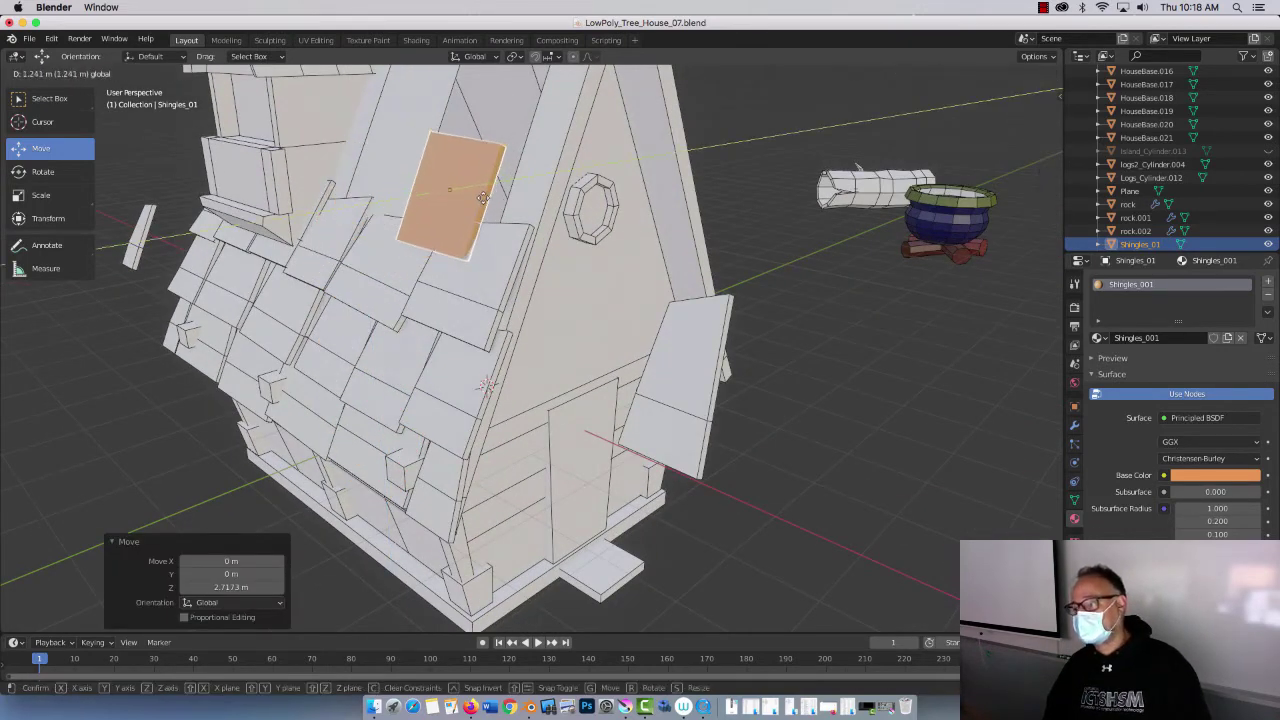
{"action": "left_click", "coordinate": [475, 205]}
Step: Slide the orange shingle right to sit near the top of the upper right roof
{"action": "middle_click_drag", "start_coordinate": [475, 205], "coordinate": [757, 270]}
{"action": "left_click_drag", "start_coordinate": [788, 271], "coordinate": [845, 275]}
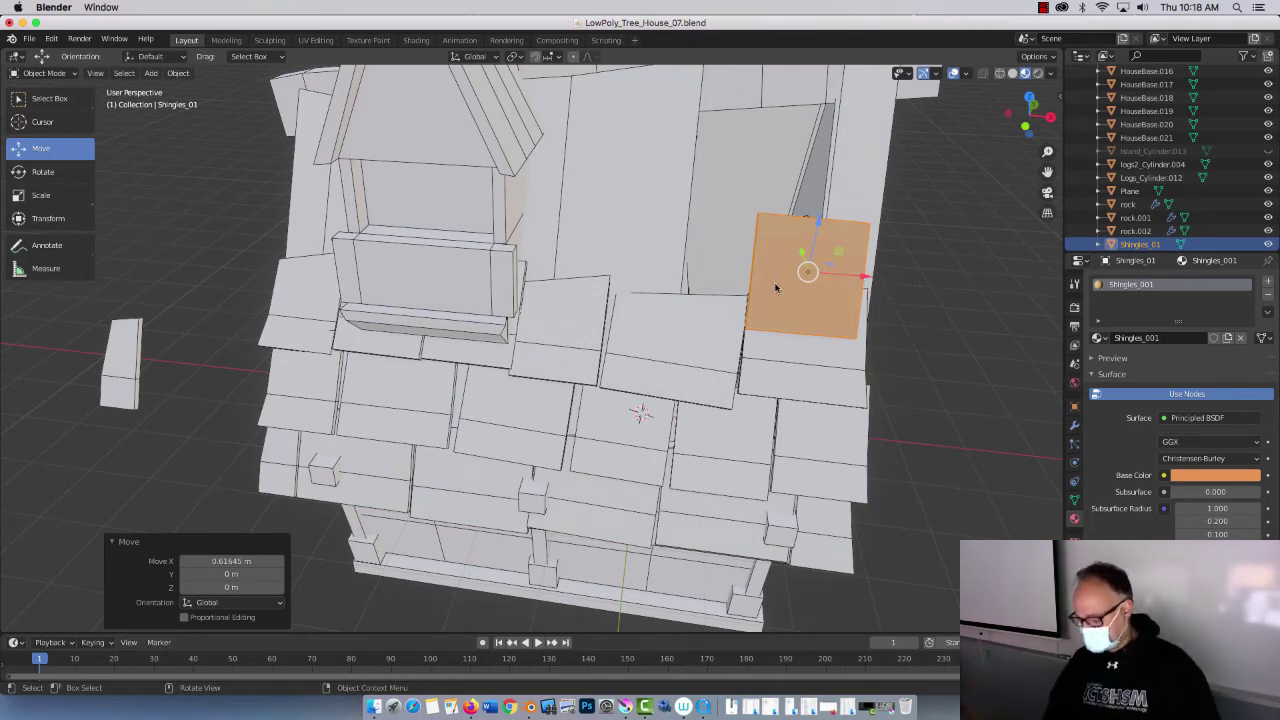
{"action": "middle_click_drag", "start_coordinate": [728, 277], "coordinate": [738, 265]}
{"action": "left_click_drag", "start_coordinate": [862, 232], "coordinate": [884, 232]}
Step: Duplicate the orange shingle leftward along X, repeating with Shift+R to build a row
{"action": "key", "text": "shift+d"}
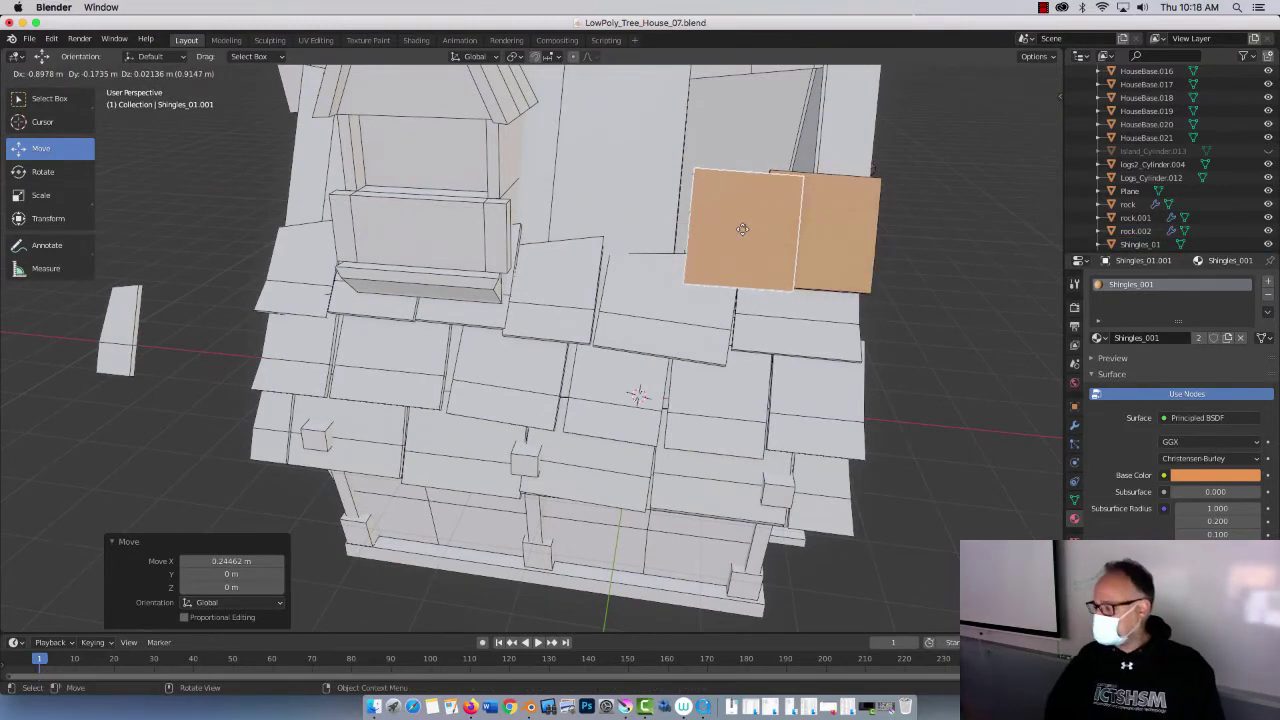
{"action": "key", "text": "x"}
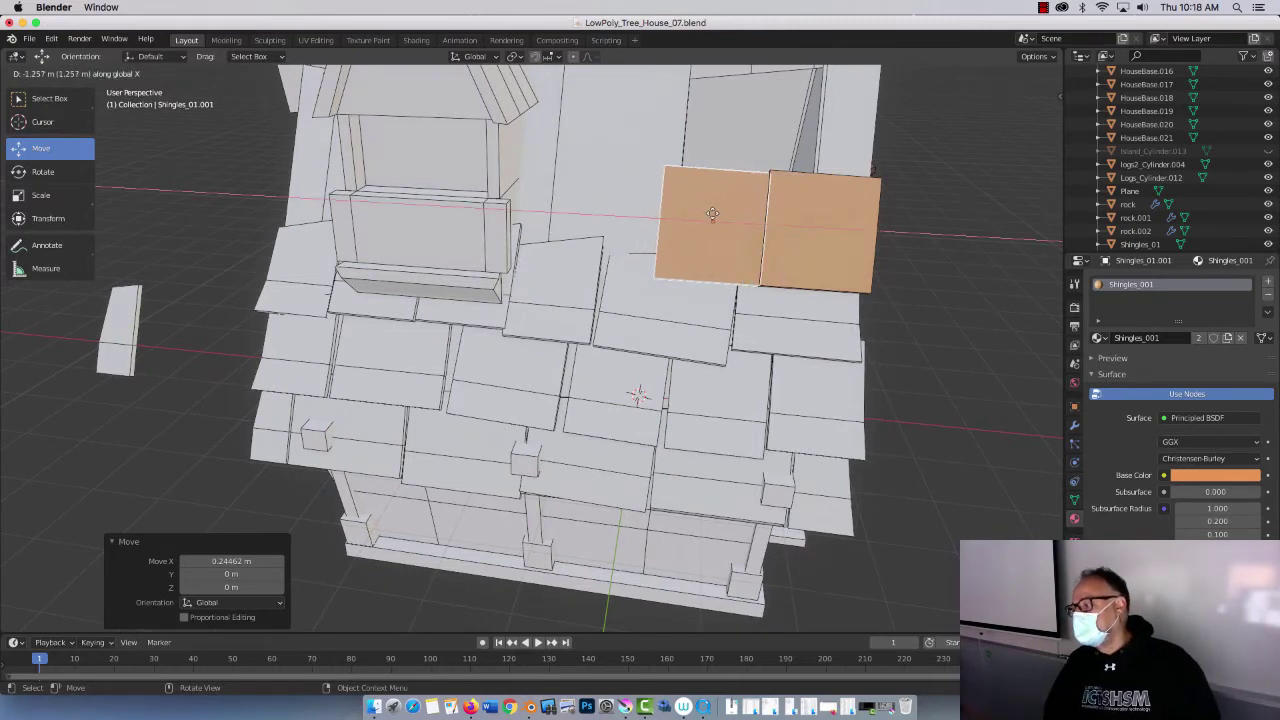
{"action": "left_click", "coordinate": [709, 216]}
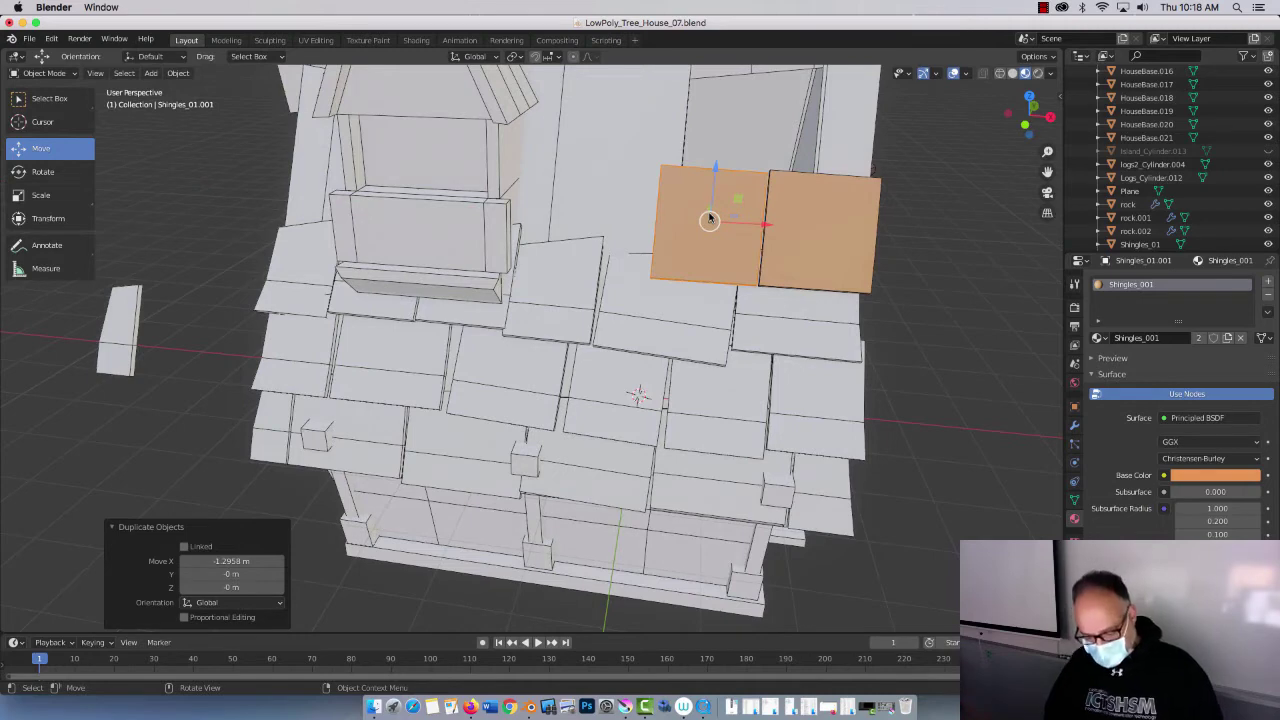
{"action": "key", "text": "shift+r"}
{"action": "key", "text": "shift+r"}
{"action": "key", "text": "shift+r"}
{"action": "key", "text": "shift+r"}
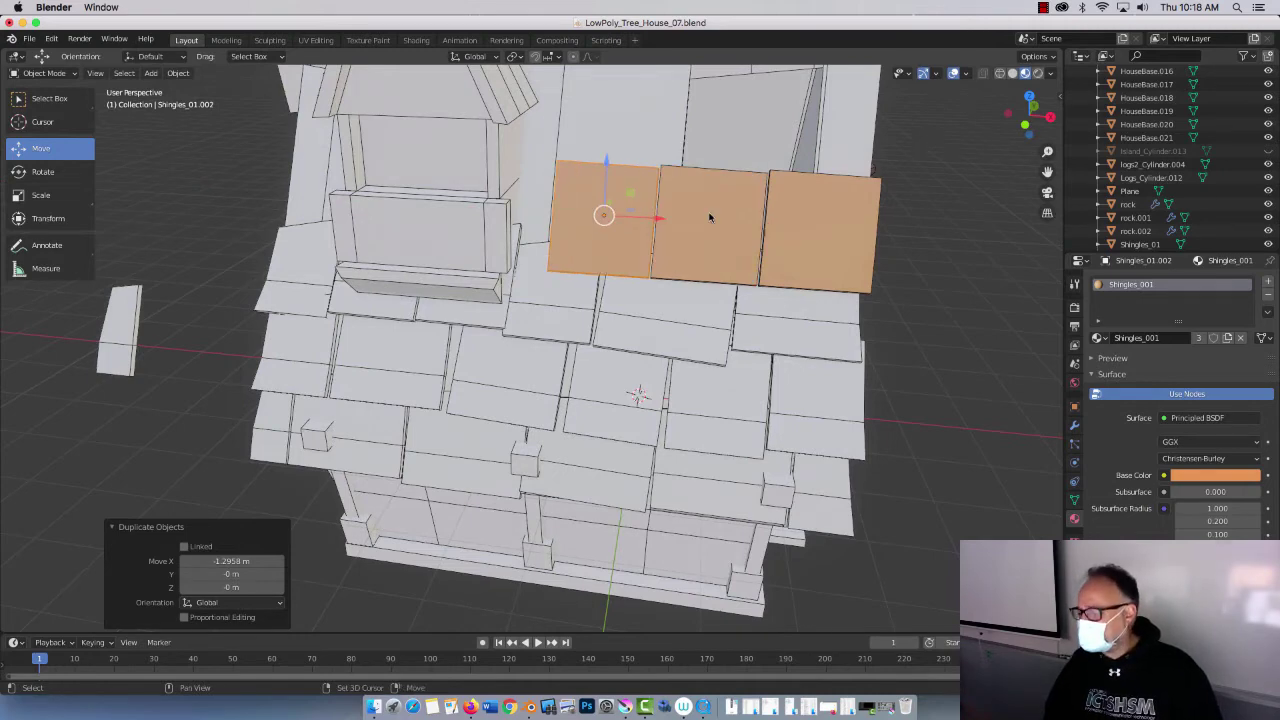
{"action": "key", "text": "shift+r"}
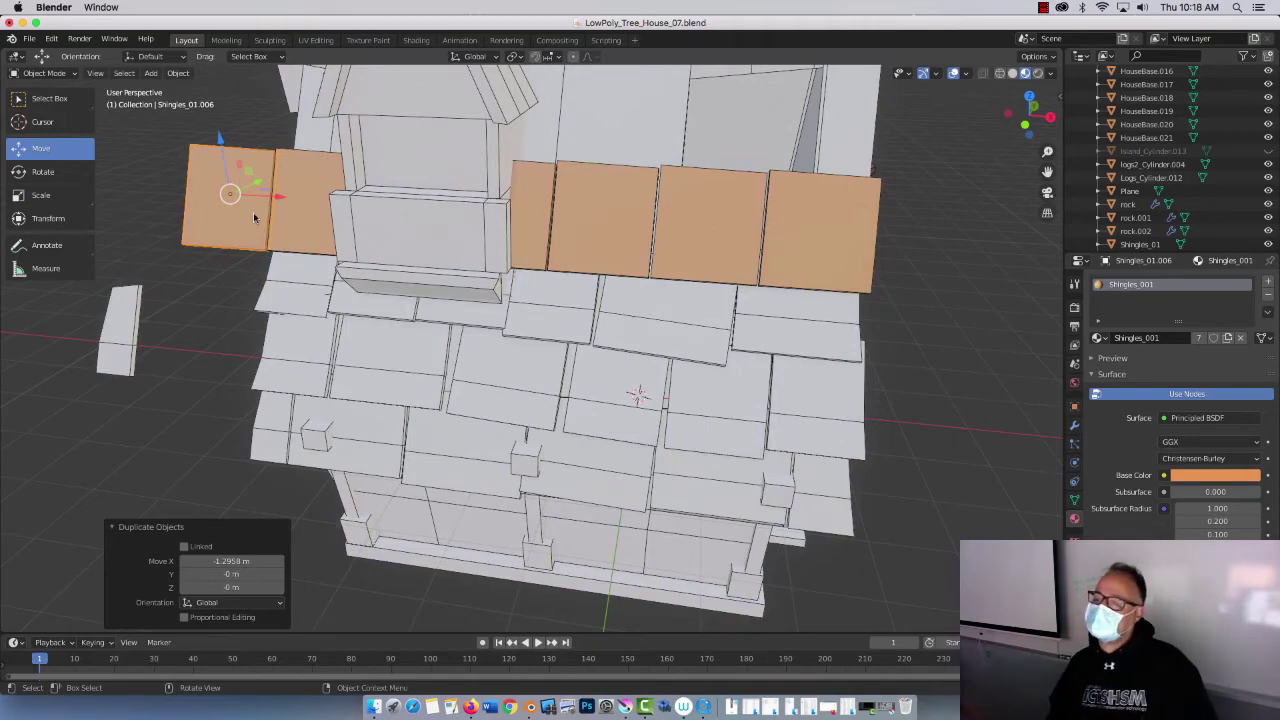
{"action": "mouse_move", "coordinate": [207, 265]}
{"action": "middle_mouse_down"}
{"action": "mouse_move", "coordinate": [234, 266]}
{"action": "mouse_move", "coordinate": [214, 266]}
{"action": "middle_mouse_up"}
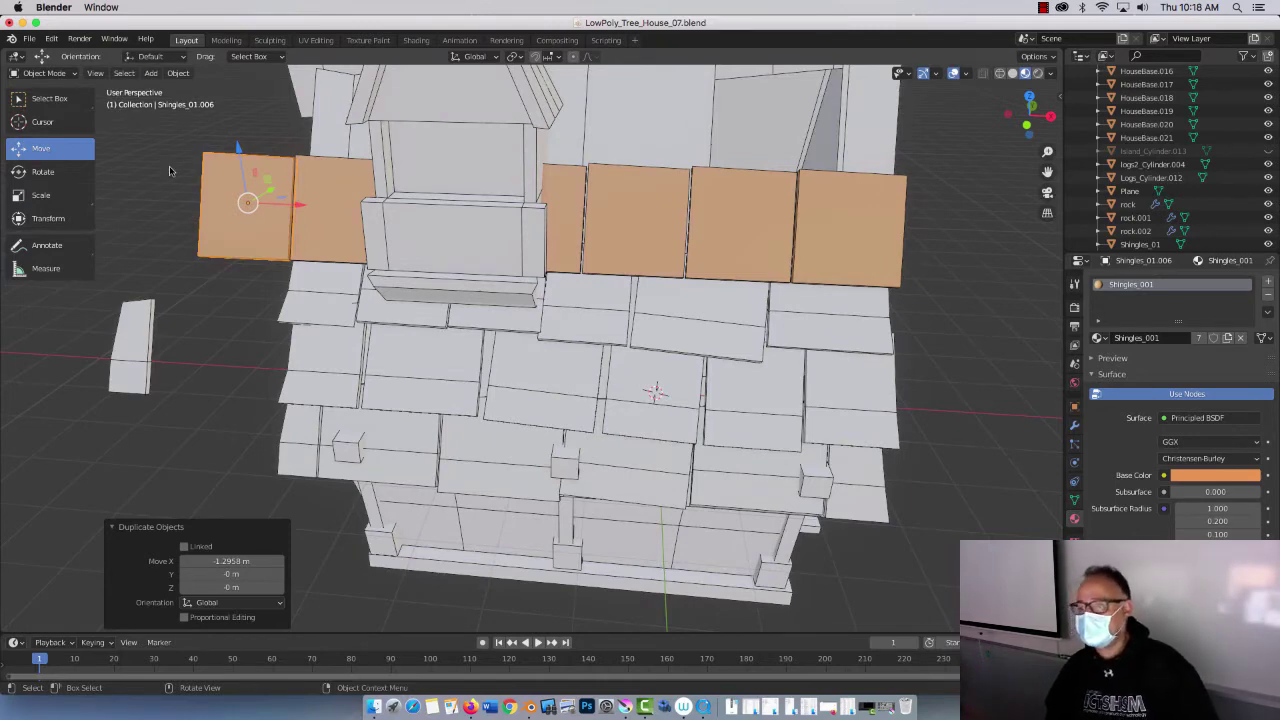
Step: Delete the leftmost orange shingle copy, Shingles_01.006
{"action": "left_click", "coordinate": [214, 181]}
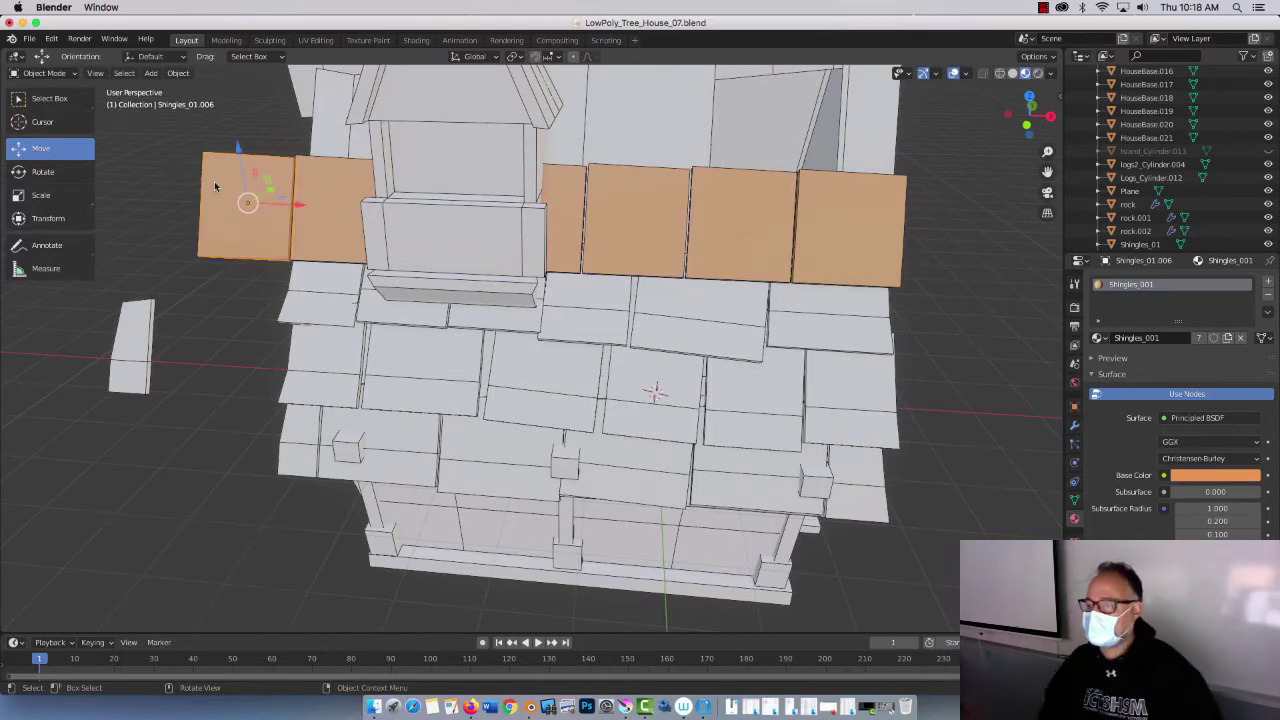
{"action": "key", "text": "x"}
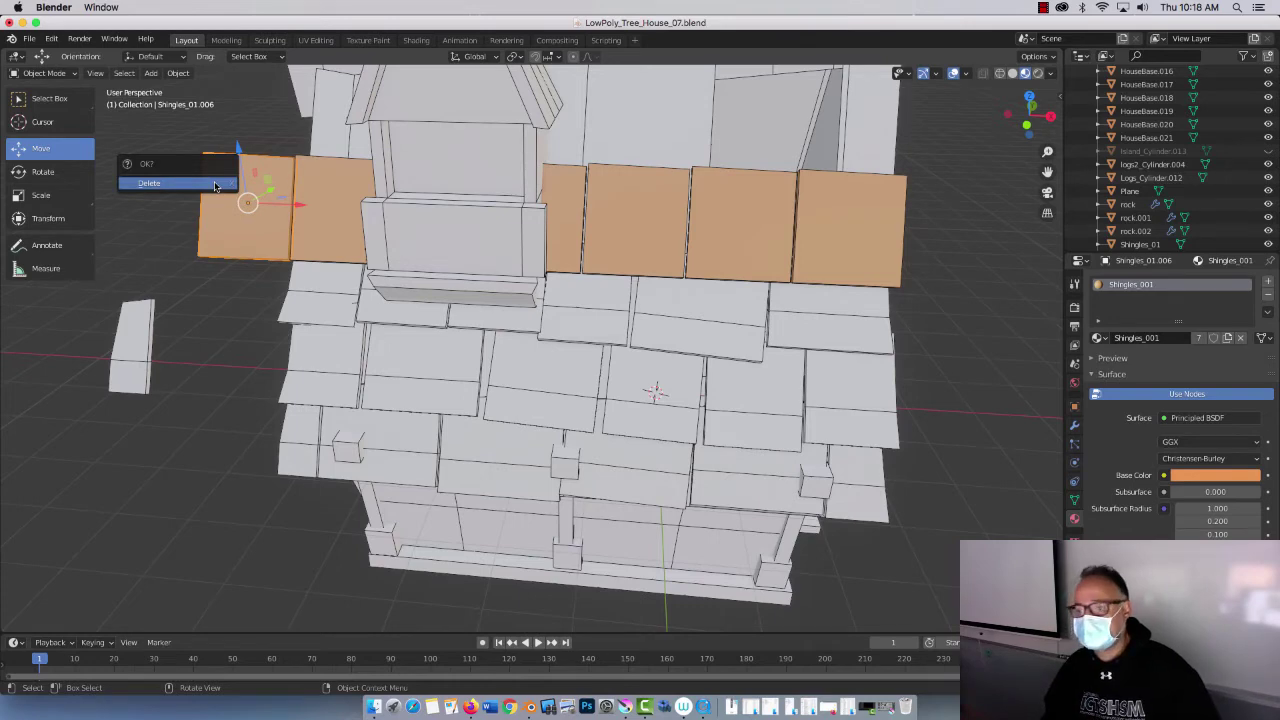
{"action": "left_click", "coordinate": [214, 184]}
Step: Select all the remaining orange shingles in the row
{"action": "left_click", "coordinate": [736, 231]}
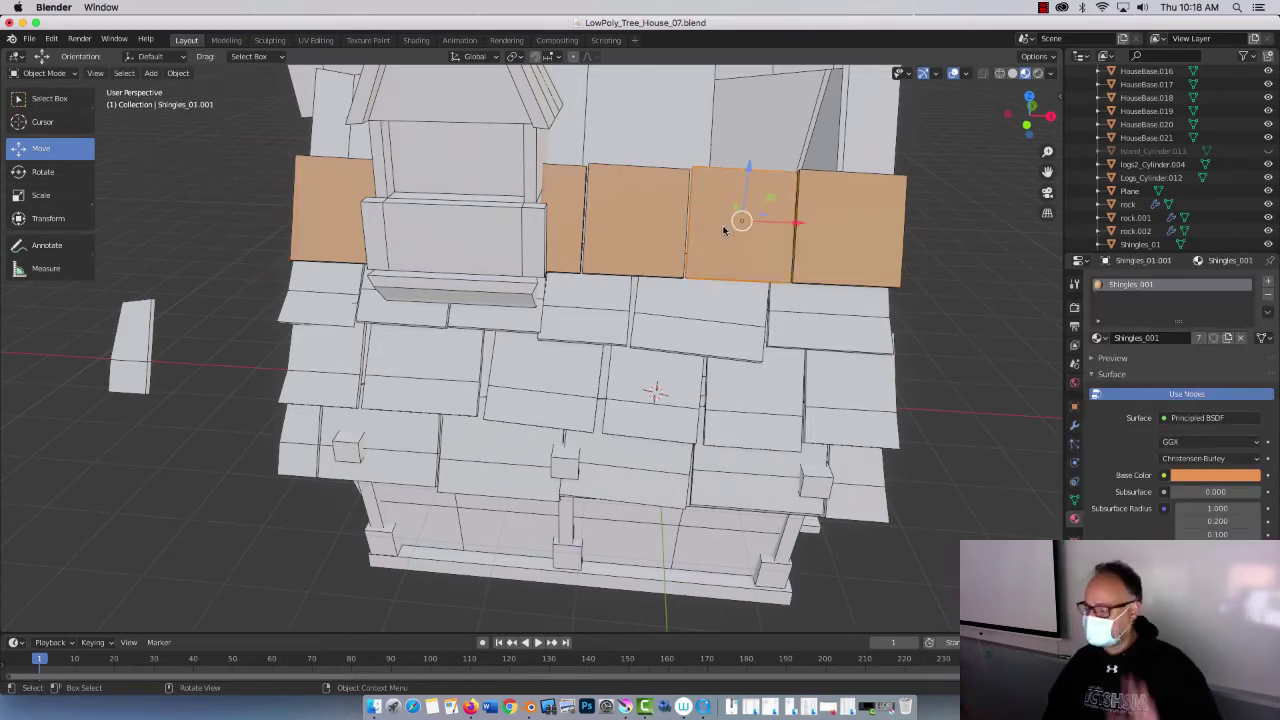
{"action": "left_click", "coordinate": [839, 264], "text": "shift"}
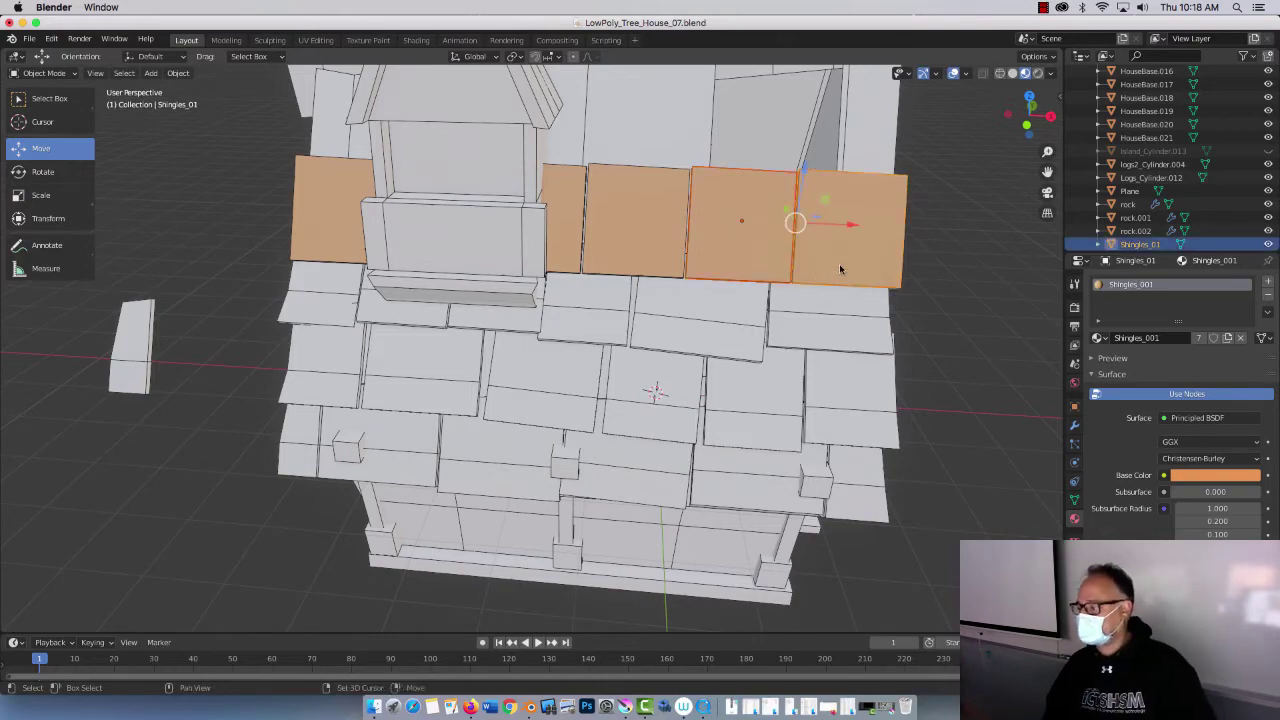
{"action": "left_click", "coordinate": [645, 234], "text": "shift"}
{"action": "left_click", "coordinate": [563, 216], "text": "shift"}
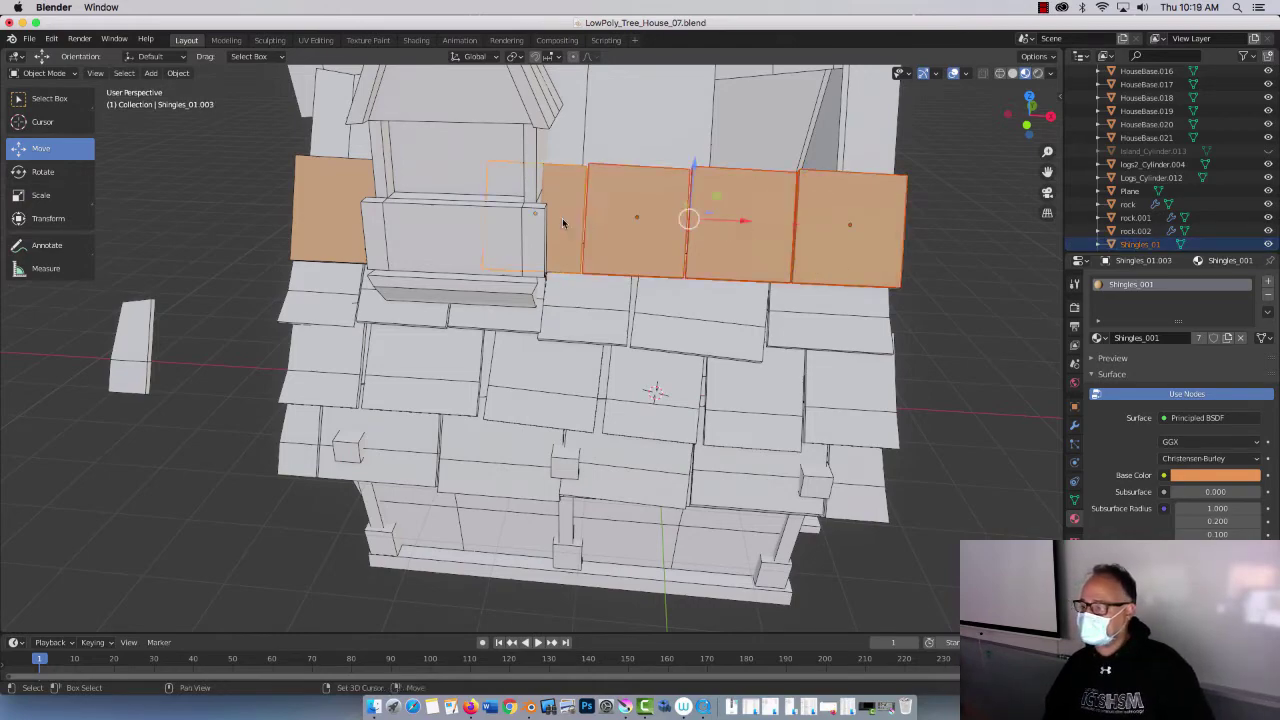
{"action": "left_click", "coordinate": [343, 220], "text": "shift"}
{"action": "middle_click_drag", "start_coordinate": [659, 269], "coordinate": [737, 197]}
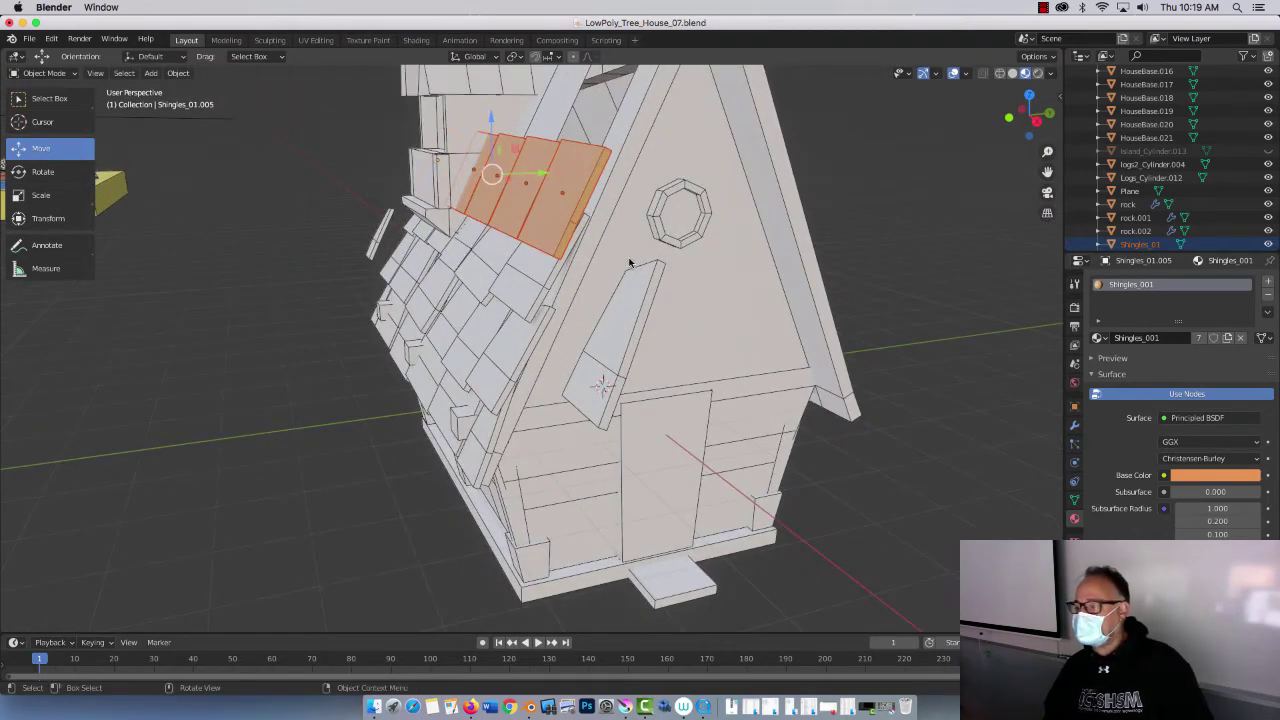
Step: View the roof in Right Orthographic and shift the shingle row along Y
{"action": "middle_click_drag", "start_coordinate": [629, 263], "coordinate": [620, 260]}
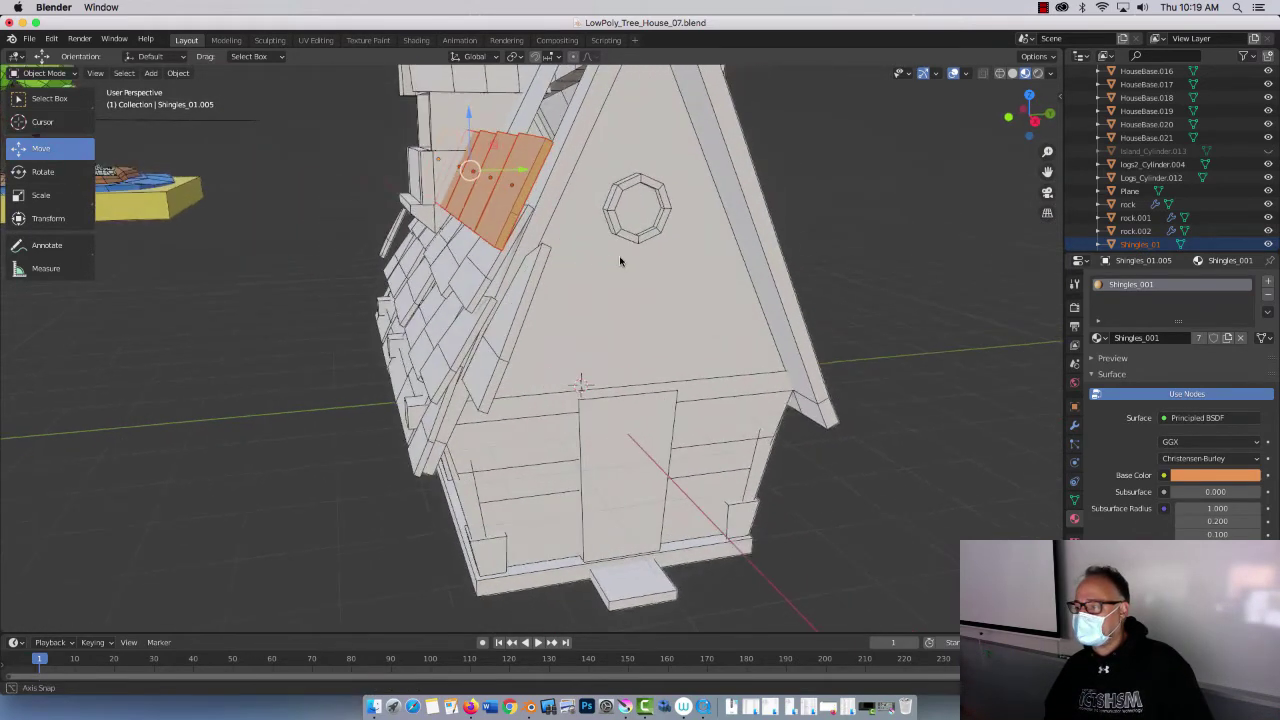
{"action": "left_click", "coordinate": [1035, 121]}
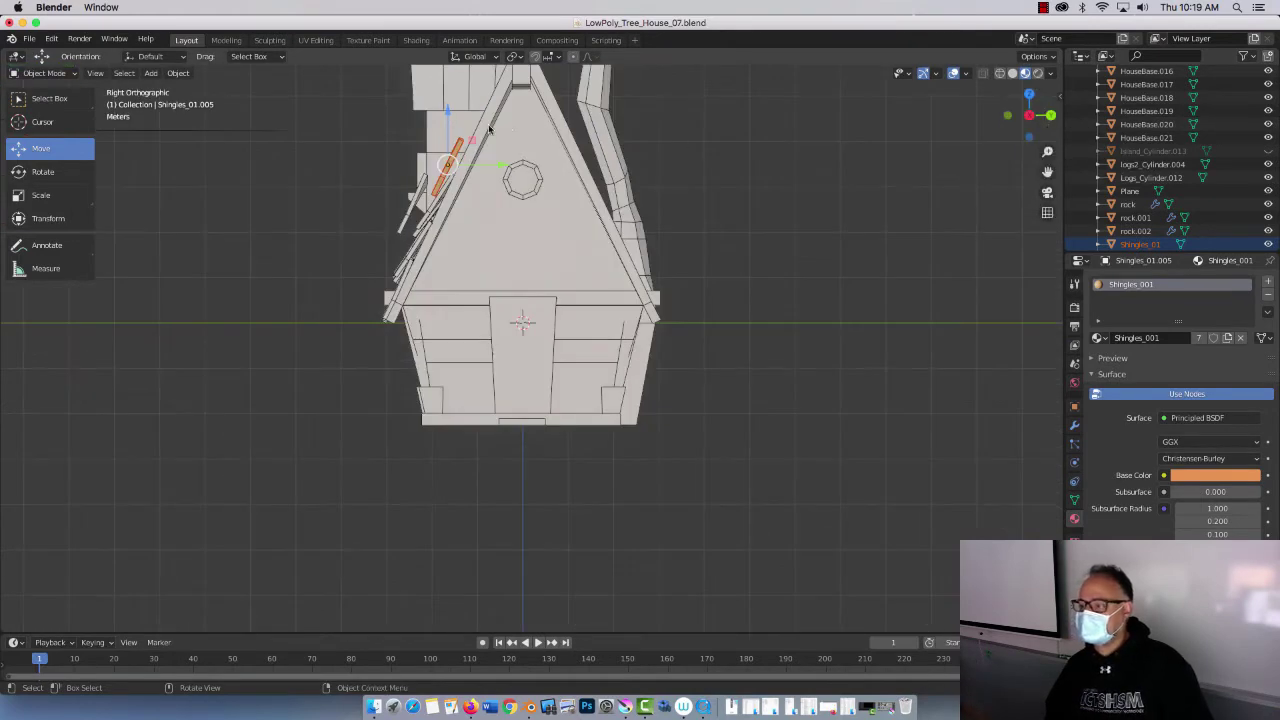
{"action": "scroll", "coordinate": [477, 126], "scroll_direction": "up", "scroll_amount": 4}
{"action": "scroll", "coordinate": [486, 196], "scroll_direction": "up", "scroll_amount": 2}
{"action": "middle_click_drag", "start_coordinate": [486, 196], "coordinate": [577, 450], "text": "shift"}
{"action": "mouse_move", "coordinate": [525, 327]}
{"action": "left_mouse_down"}
{"action": "mouse_move", "coordinate": [546, 330]}
{"action": "mouse_move", "coordinate": [518, 325]}
{"action": "mouse_move", "coordinate": [530, 323]}
{"action": "left_mouse_up"}
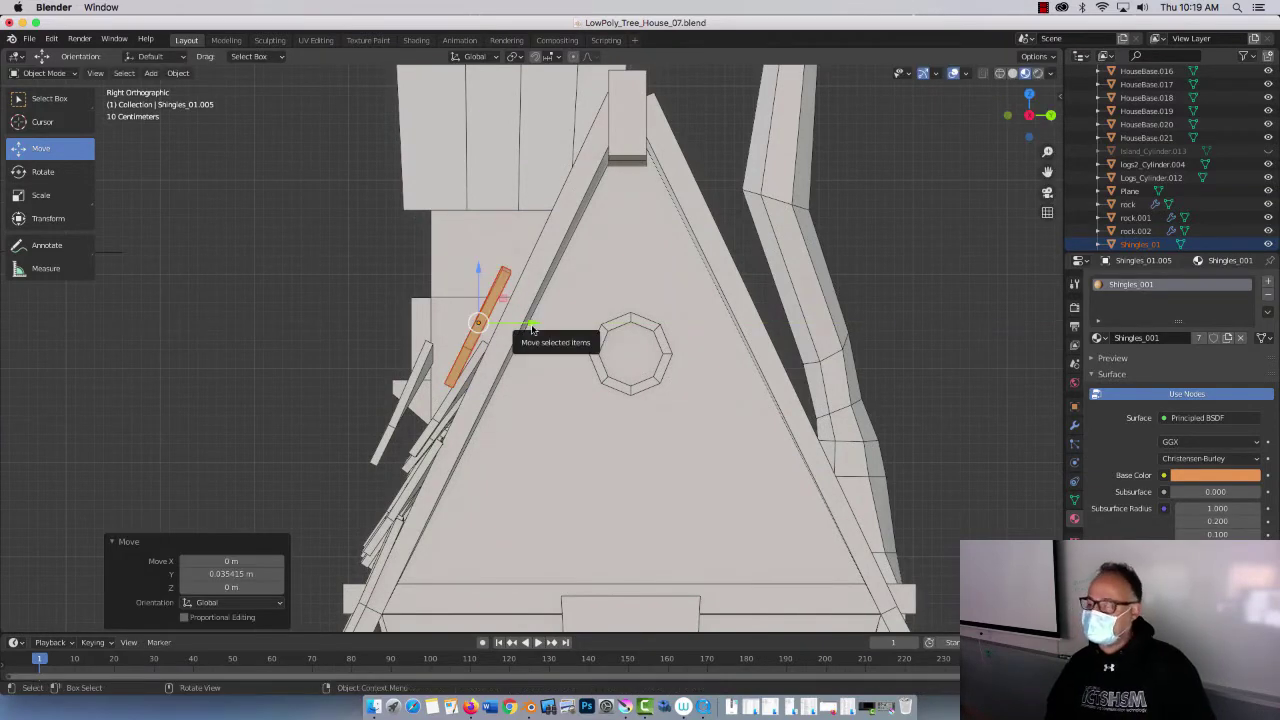
Step: Tilt the shingle row 5.89° about X and push it flush against the roof
{"action": "left_click", "coordinate": [38, 172]}
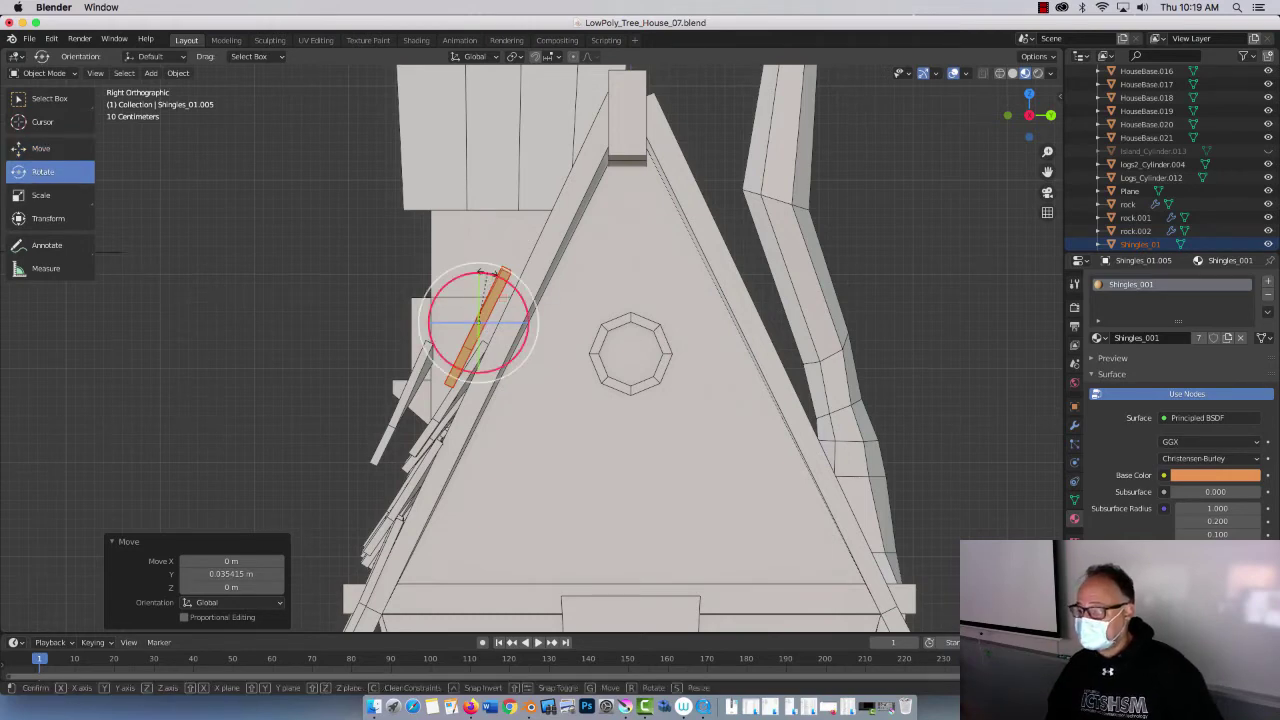
{"action": "left_click_drag", "start_coordinate": [484, 274], "coordinate": [495, 279]}
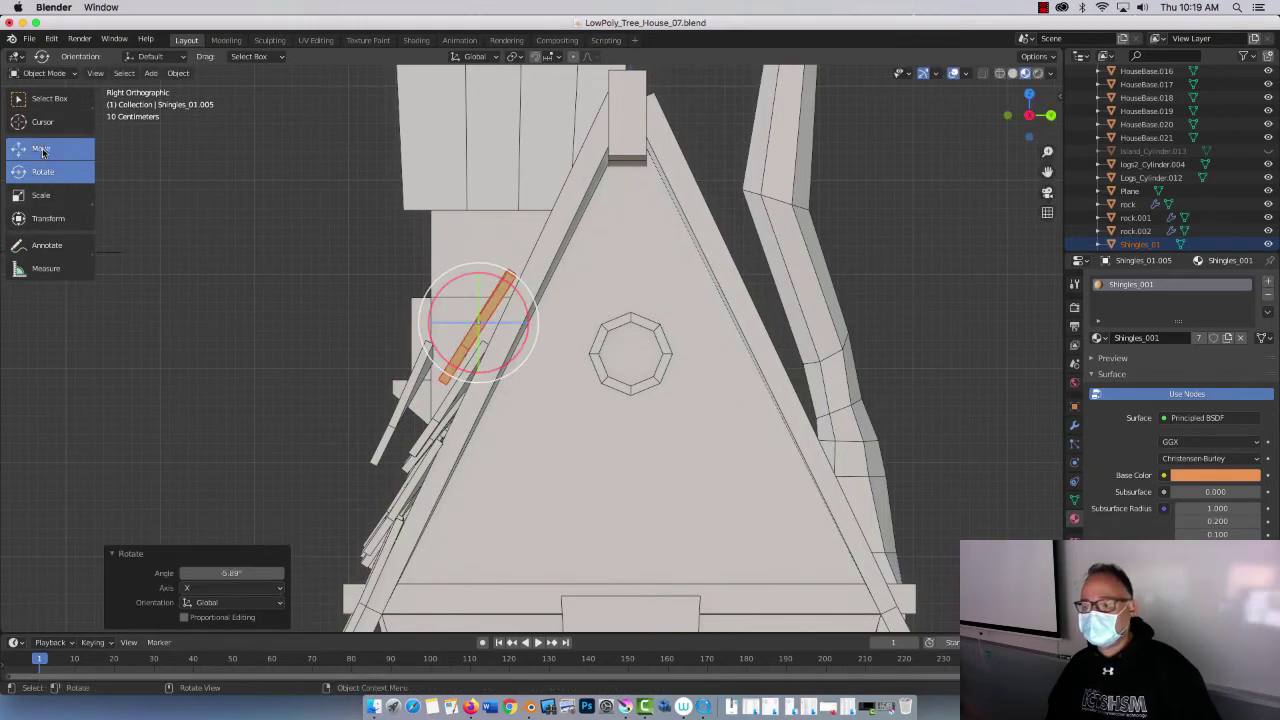
{"action": "left_click", "coordinate": [40, 148]}
{"action": "left_click_drag", "start_coordinate": [503, 322], "coordinate": [512, 323]}
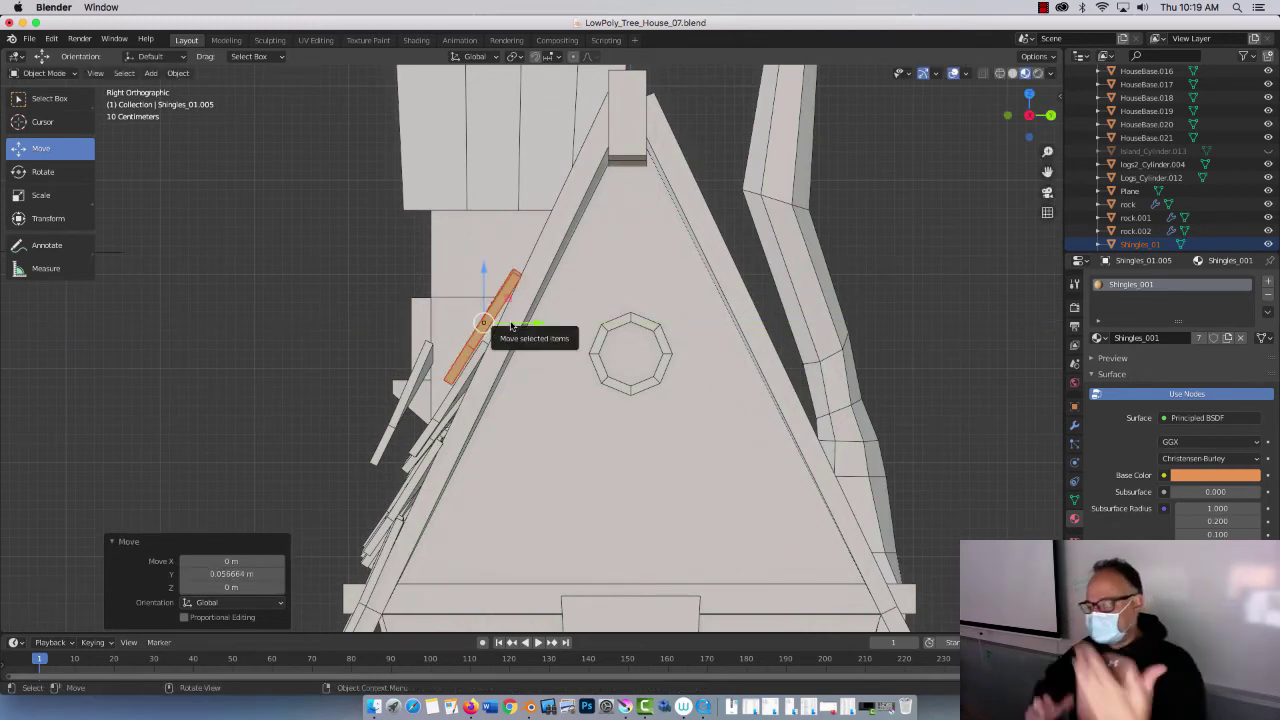
{"action": "middle_click_drag", "start_coordinate": [227, 215], "coordinate": [331, 271]}
{"action": "scroll", "coordinate": [294, 241], "scroll_direction": "down", "scroll_amount": 5}
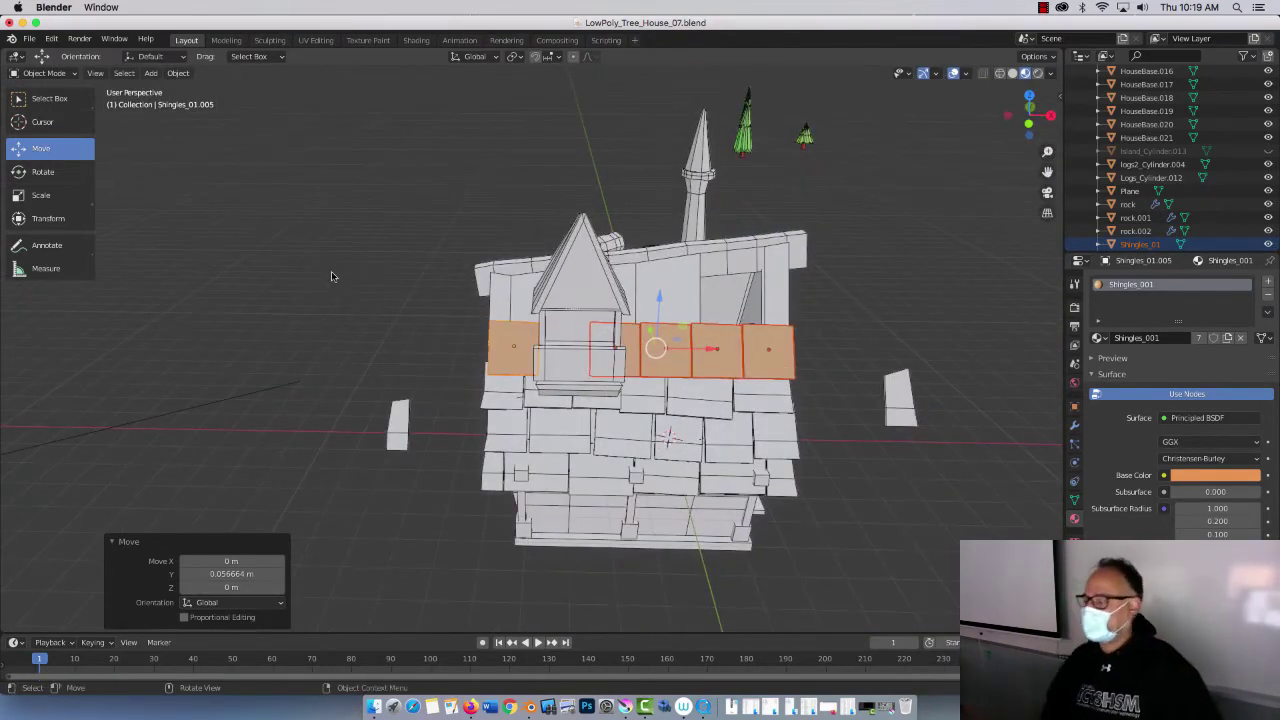
Step: Select a single orange shingle in the top row and enter Edit Mode on it
{"action": "middle_click_drag", "start_coordinate": [735, 330], "coordinate": [560, 262]}
{"action": "scroll", "coordinate": [549, 258], "scroll_direction": "up", "scroll_amount": 5}
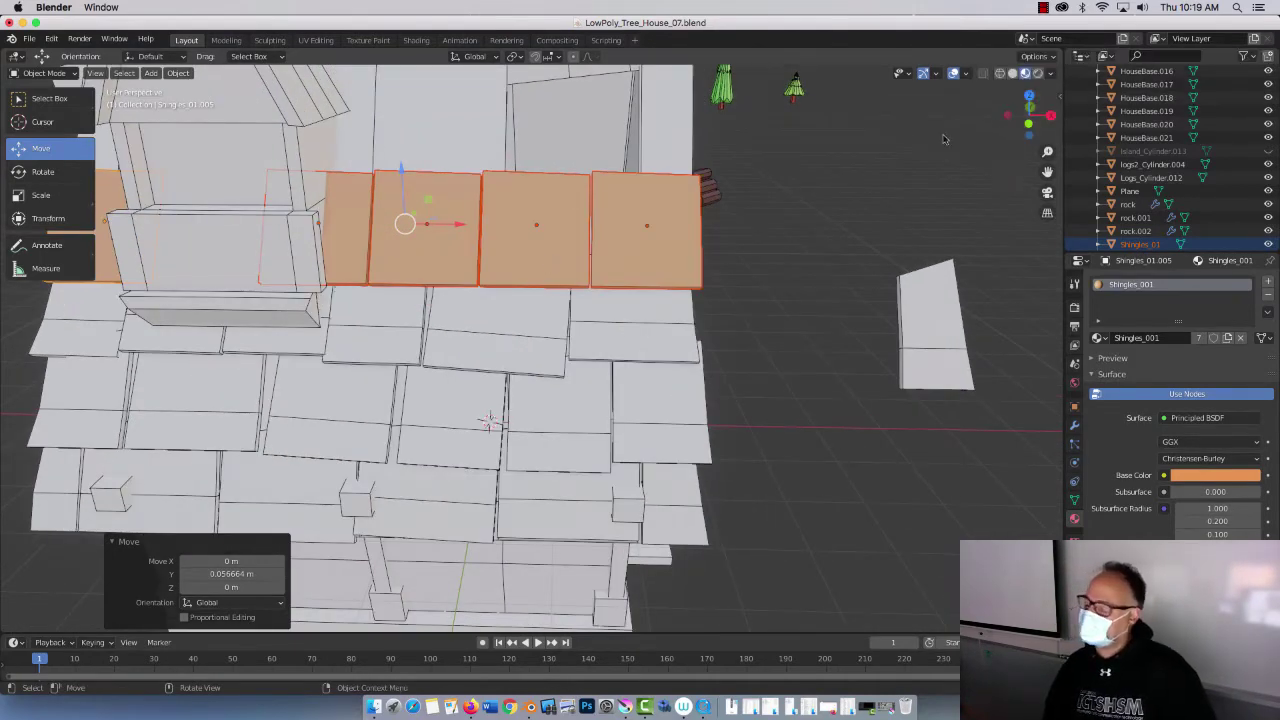
{"action": "left_click", "coordinate": [580, 238]}
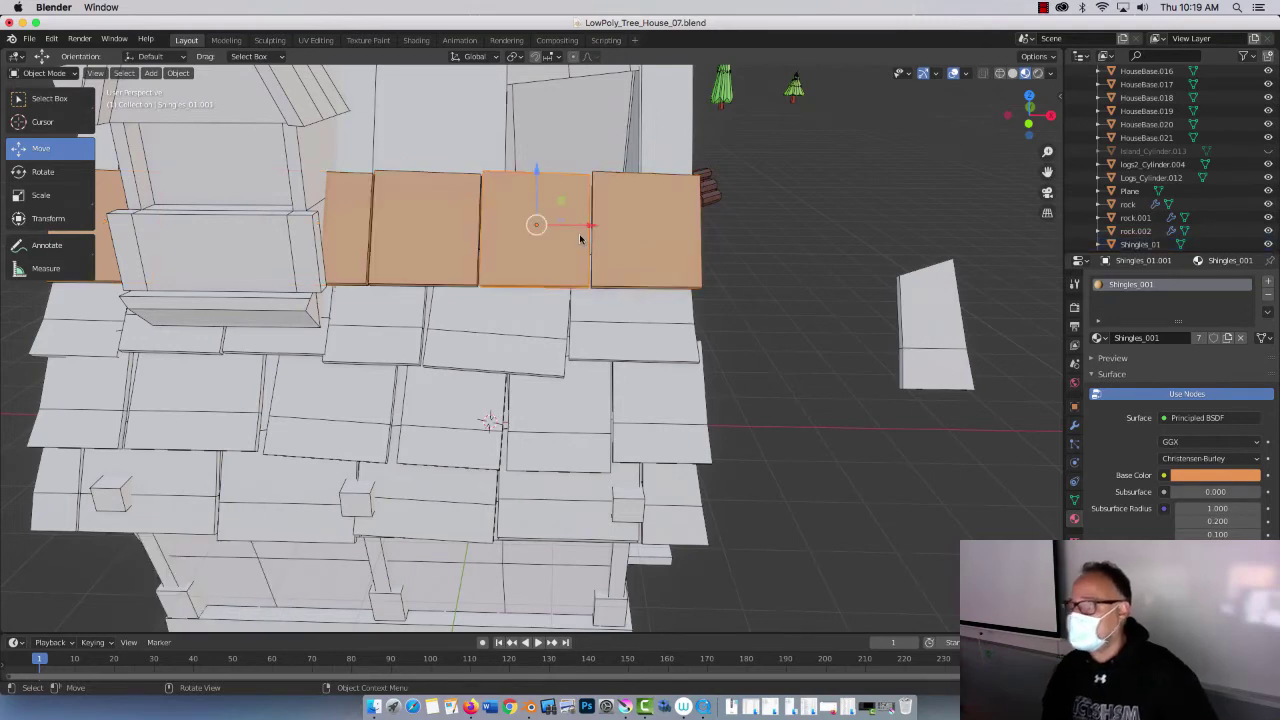
{"action": "scroll", "coordinate": [538, 215], "scroll_direction": "up", "scroll_amount": 1}
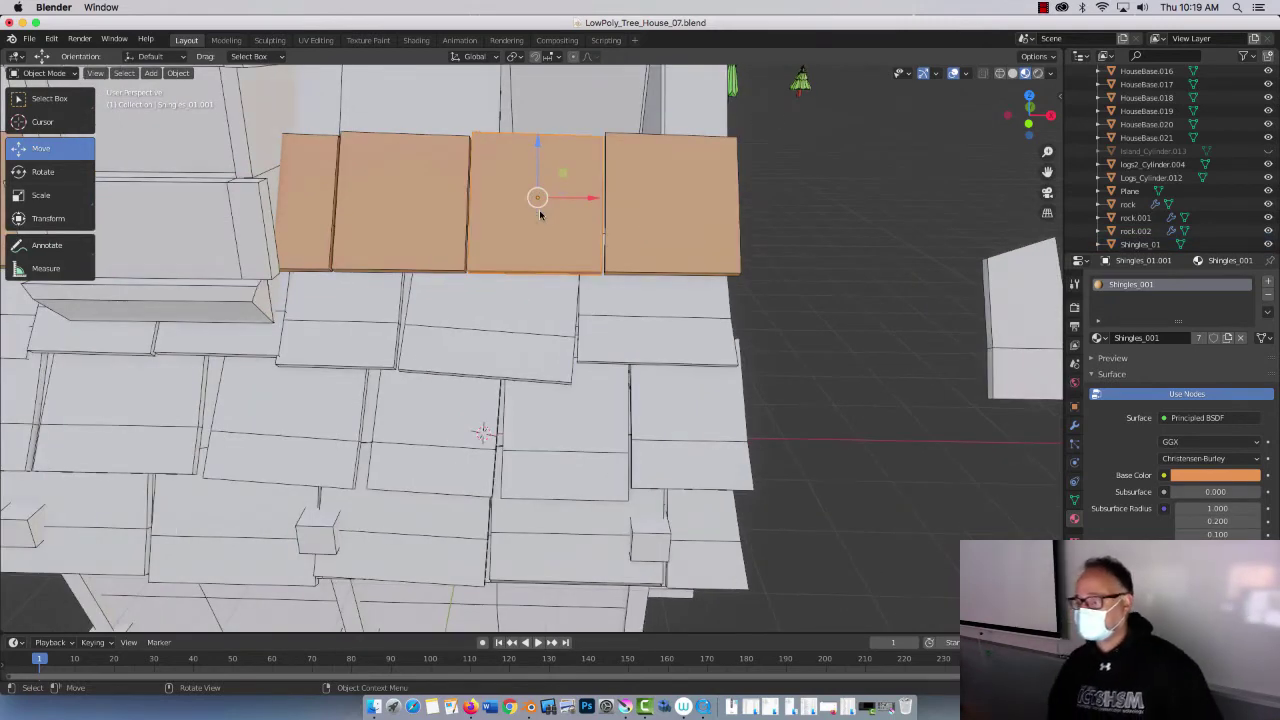
{"action": "middle_click_drag", "start_coordinate": [540, 215], "coordinate": [603, 321]}
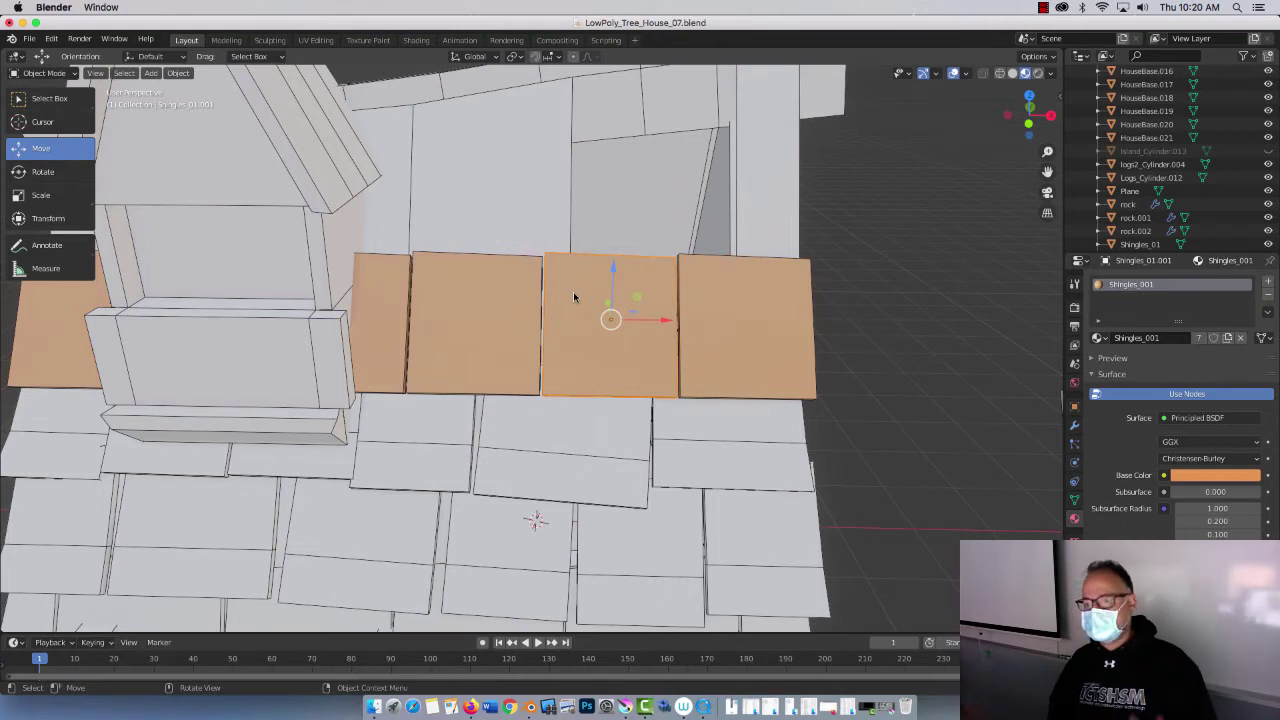
{"action": "key", "text": "Tab"}
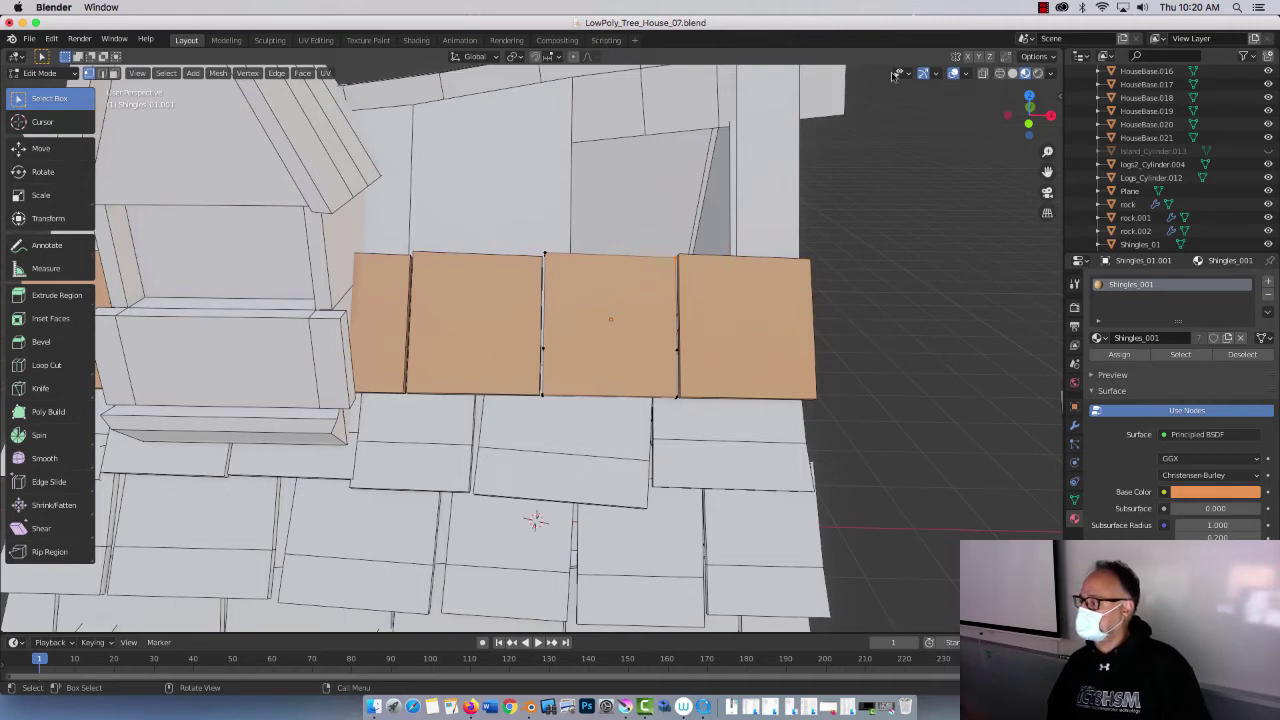
Step: In wireframe view, select the orange shingle's corner vertices and lower them slightly along Z
{"action": "left_click", "coordinate": [999, 73]}
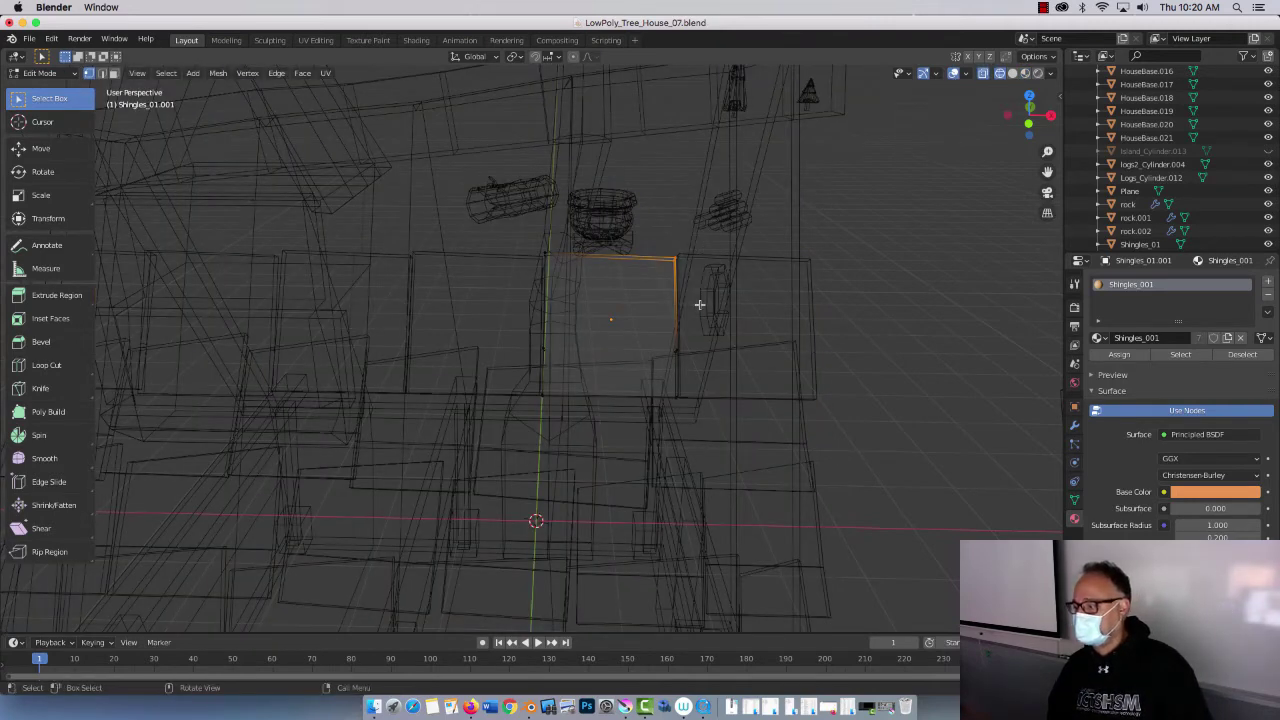
{"action": "left_click_drag", "start_coordinate": [502, 221], "coordinate": [613, 313]}
{"action": "left_click_drag", "start_coordinate": [575, 370], "coordinate": [507, 417]}
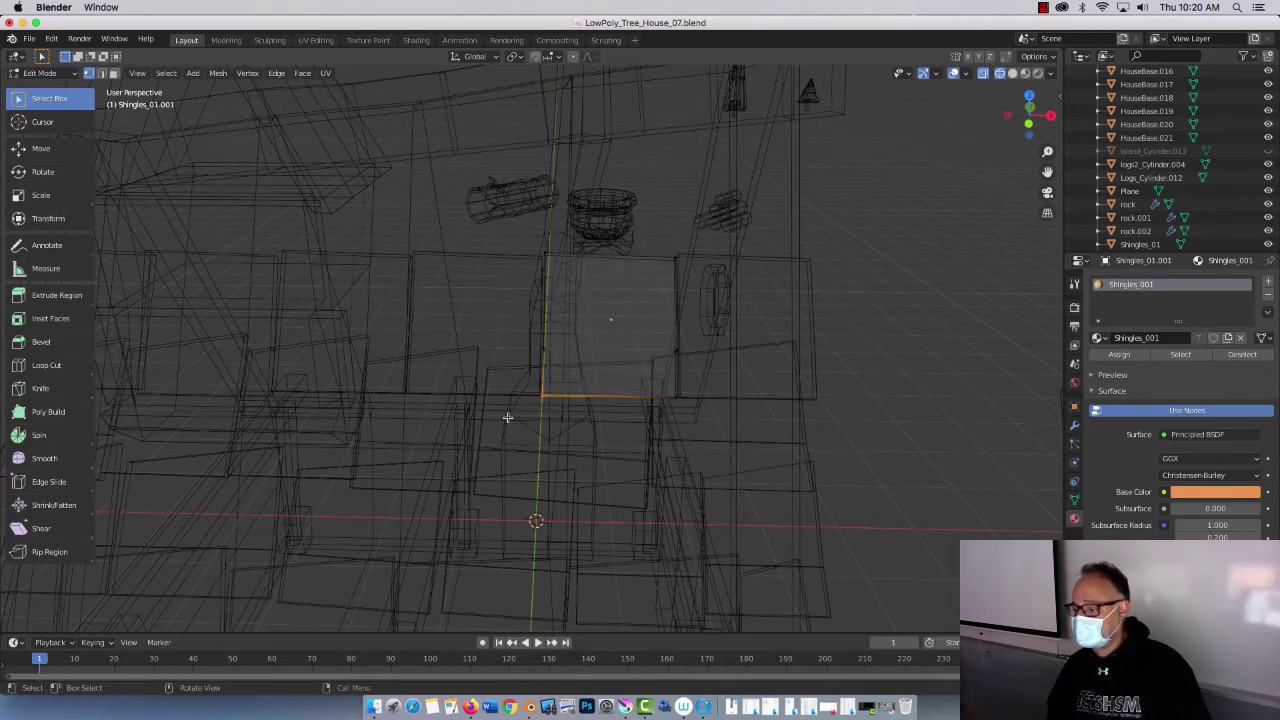
{"action": "left_click", "coordinate": [40, 148]}
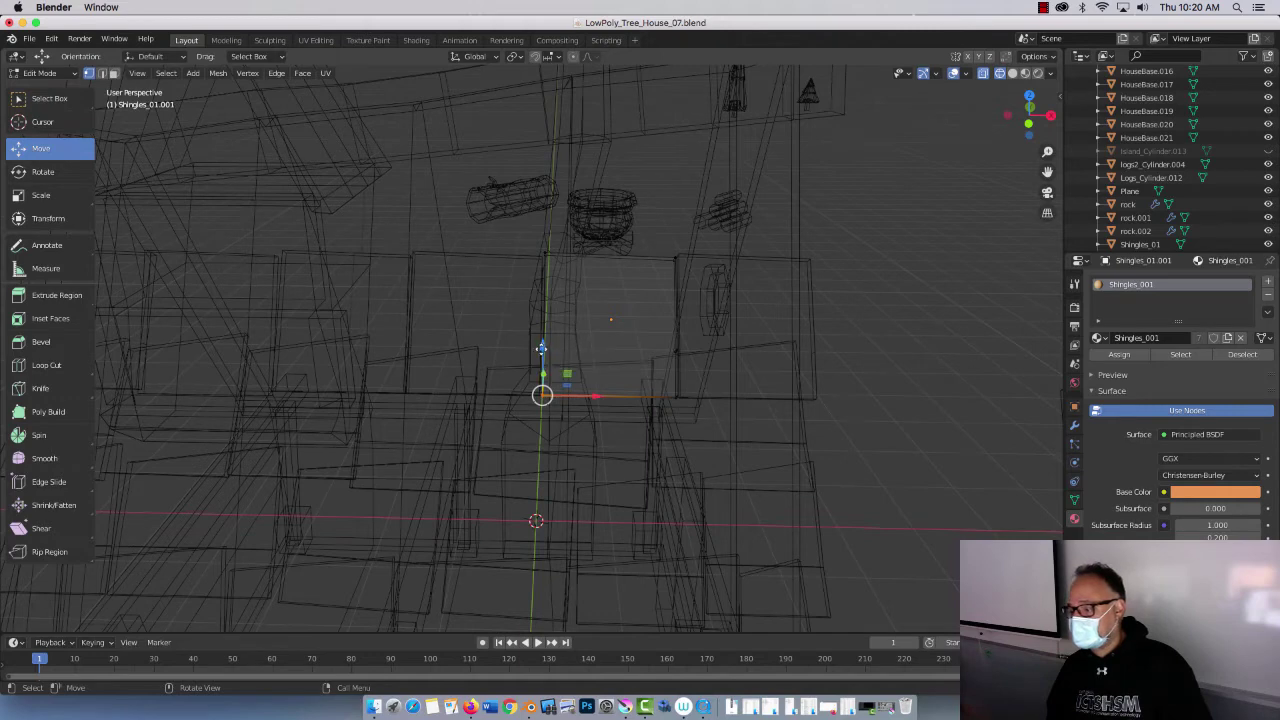
{"action": "left_click_drag", "start_coordinate": [541, 347], "coordinate": [539, 356]}
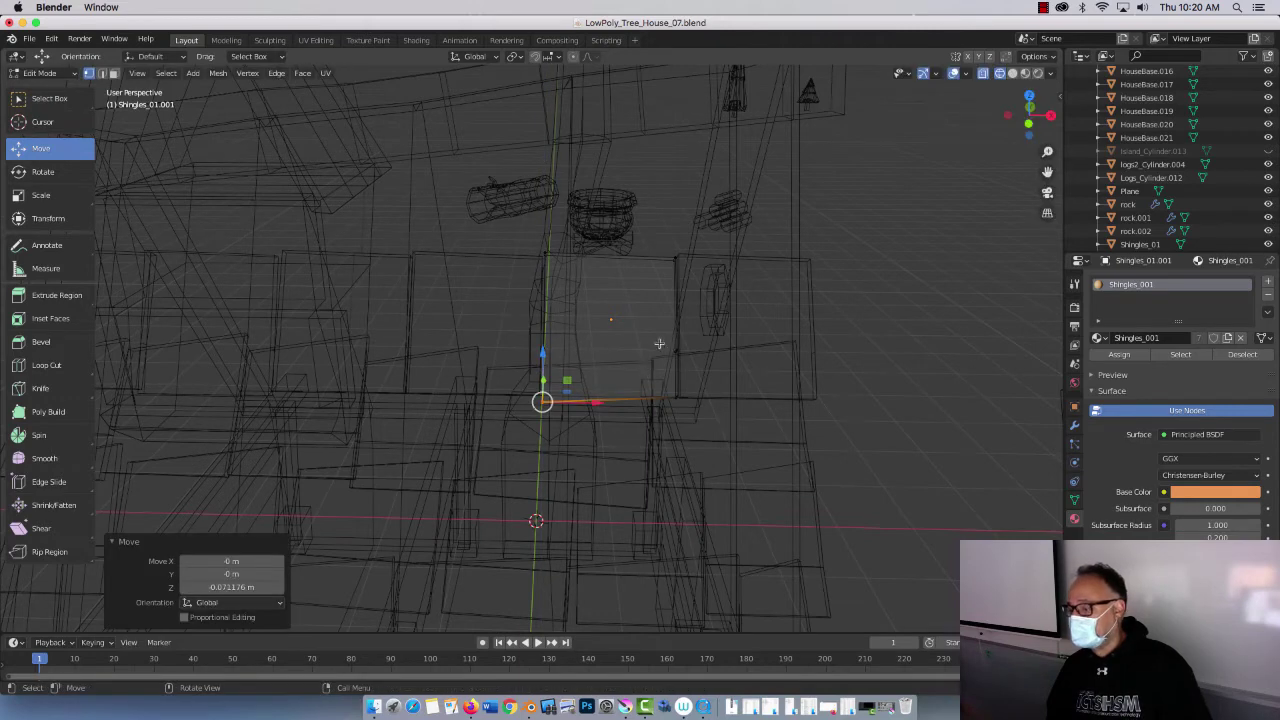
Step: Shift the shingle's right edge sideways and raise its top-right vertex 0.097278 m along Z
{"action": "left_click", "coordinate": [676, 349]}
{"action": "key", "text": "g"}
{"action": "key", "text": "shift+z"}
{"action": "left_click", "coordinate": [704, 349]}
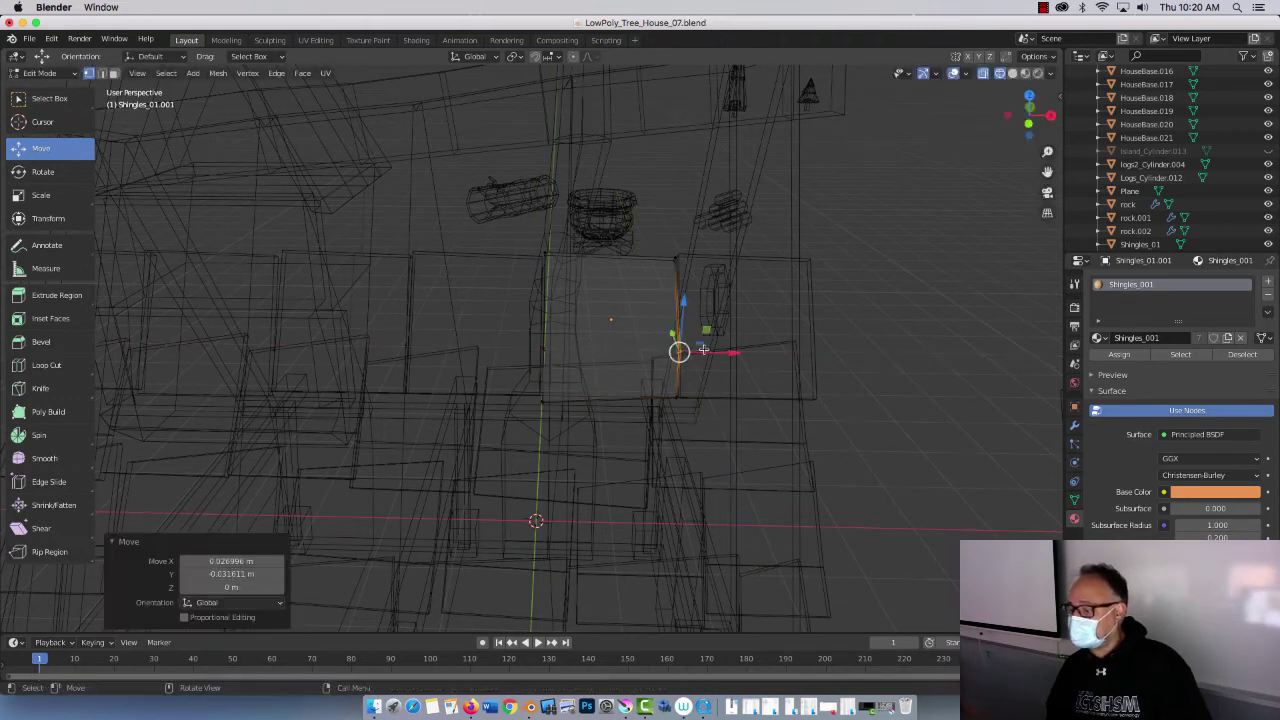
{"action": "left_click", "coordinate": [680, 262]}
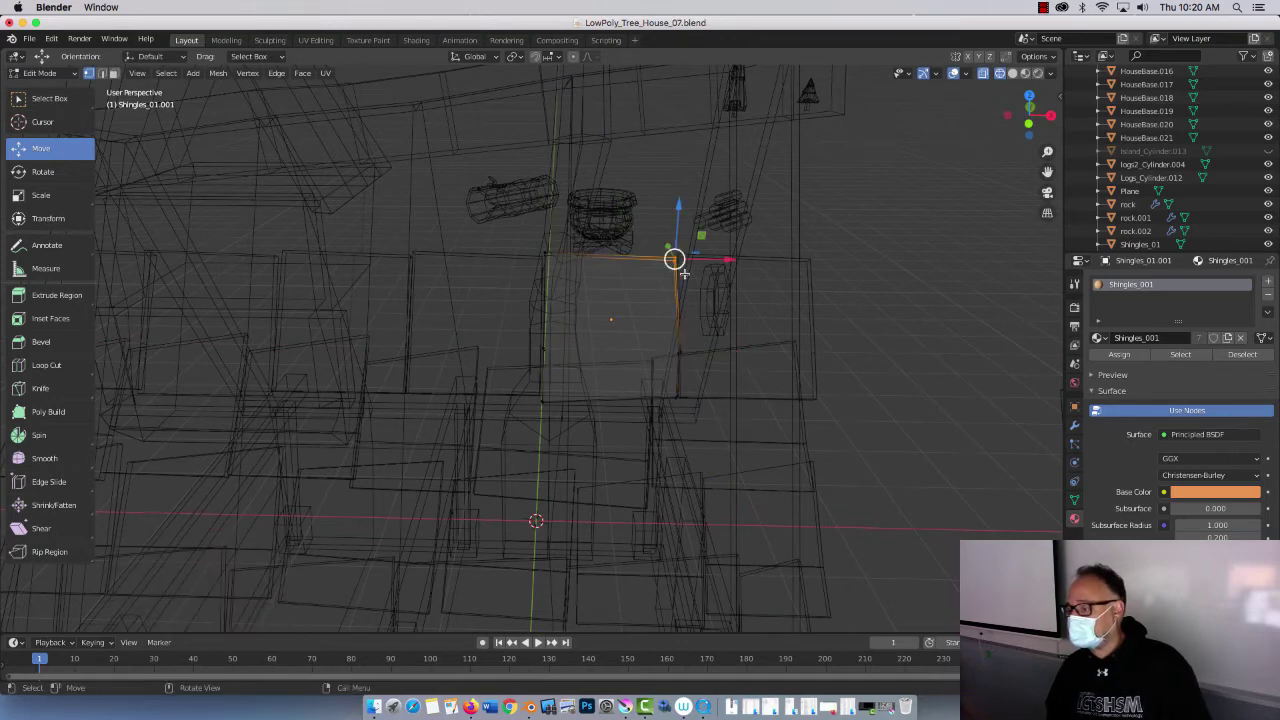
{"action": "key", "text": "g"}
{"action": "key", "text": "z"}
{"action": "left_click", "coordinate": [674, 257]}
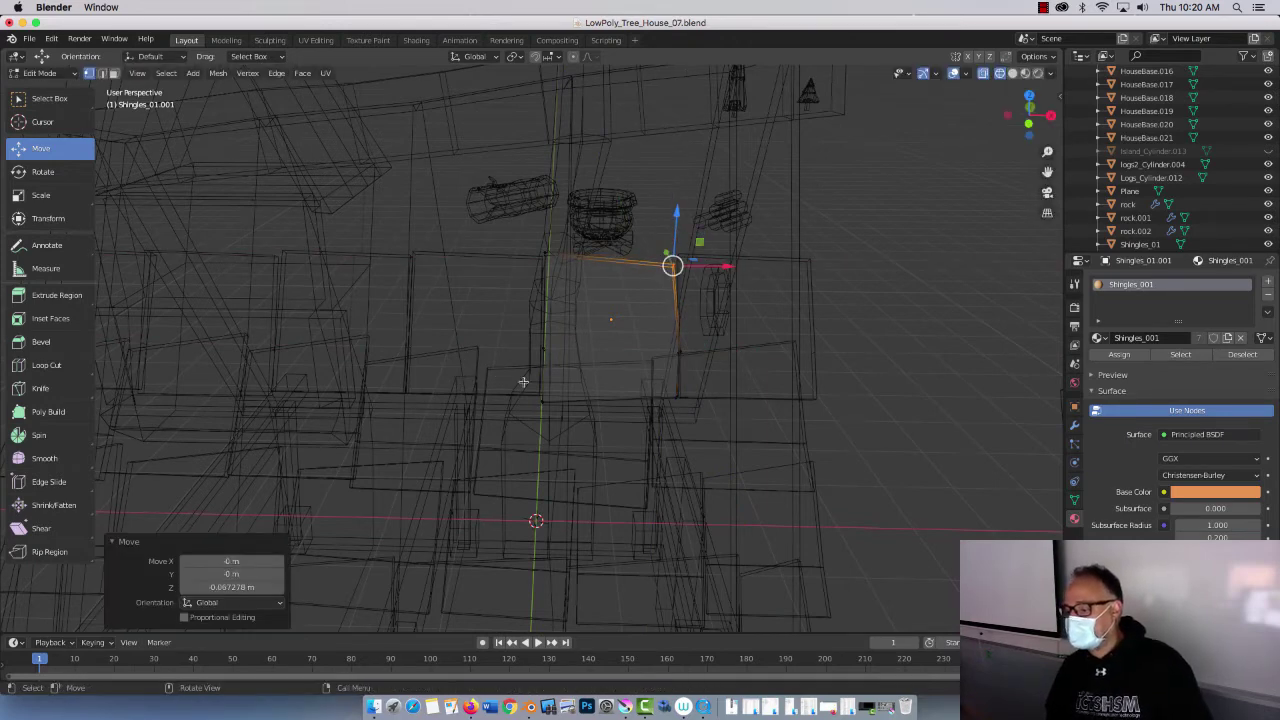
Step: In Object Mode, lower the orange shingle slightly and place a duplicate to its left
{"action": "key", "text": "Tab"}
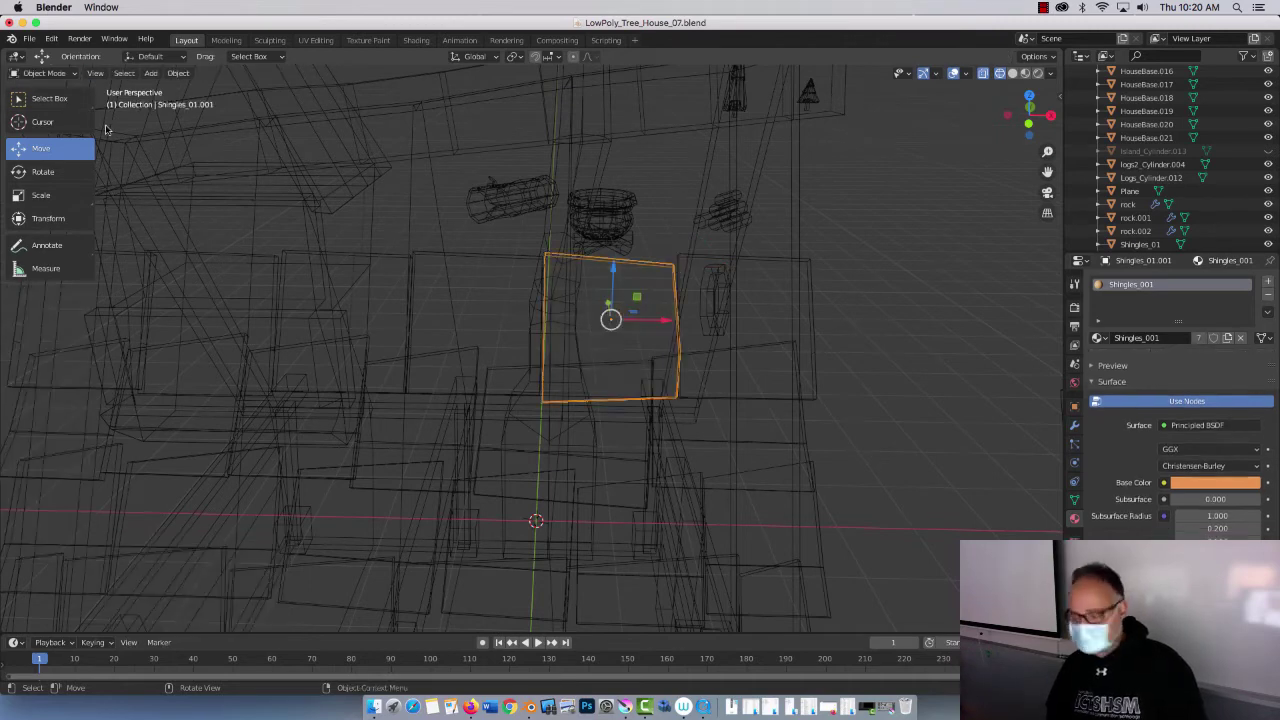
{"action": "left_click_drag", "start_coordinate": [613, 265], "coordinate": [610, 277]}
{"action": "key", "text": "shift+d"}
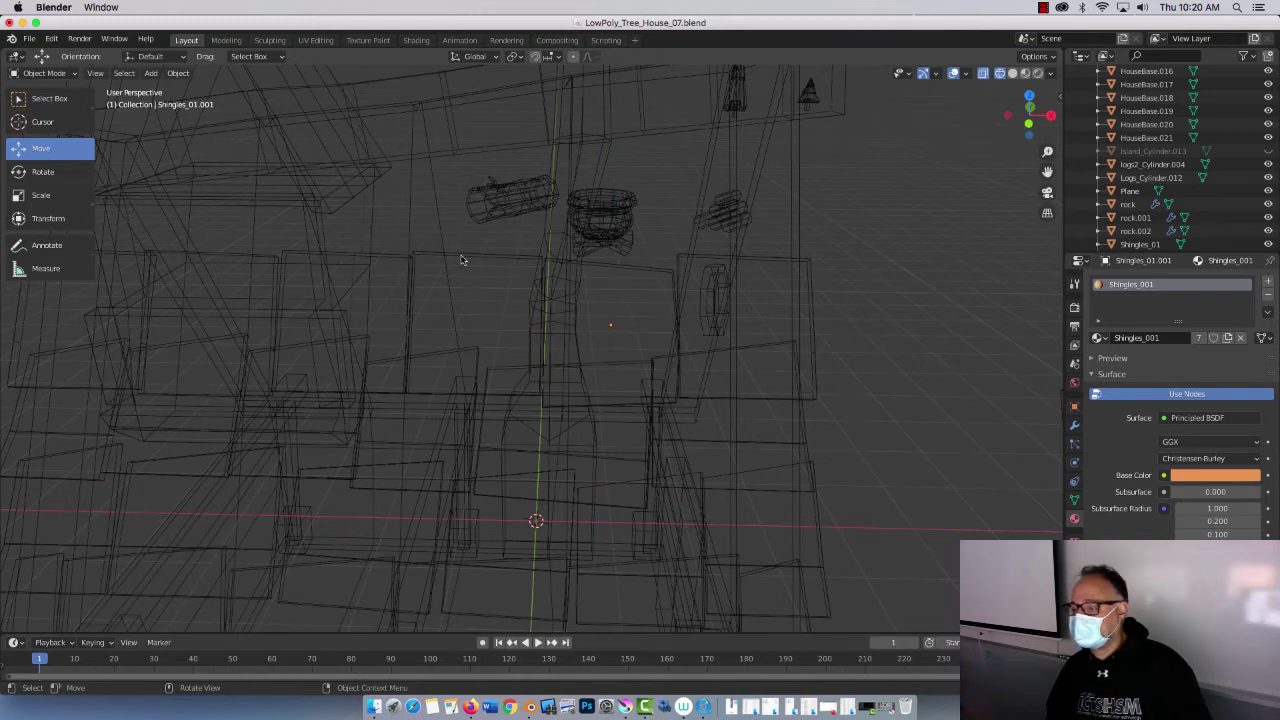
{"action": "left_click", "coordinate": [456, 260]}
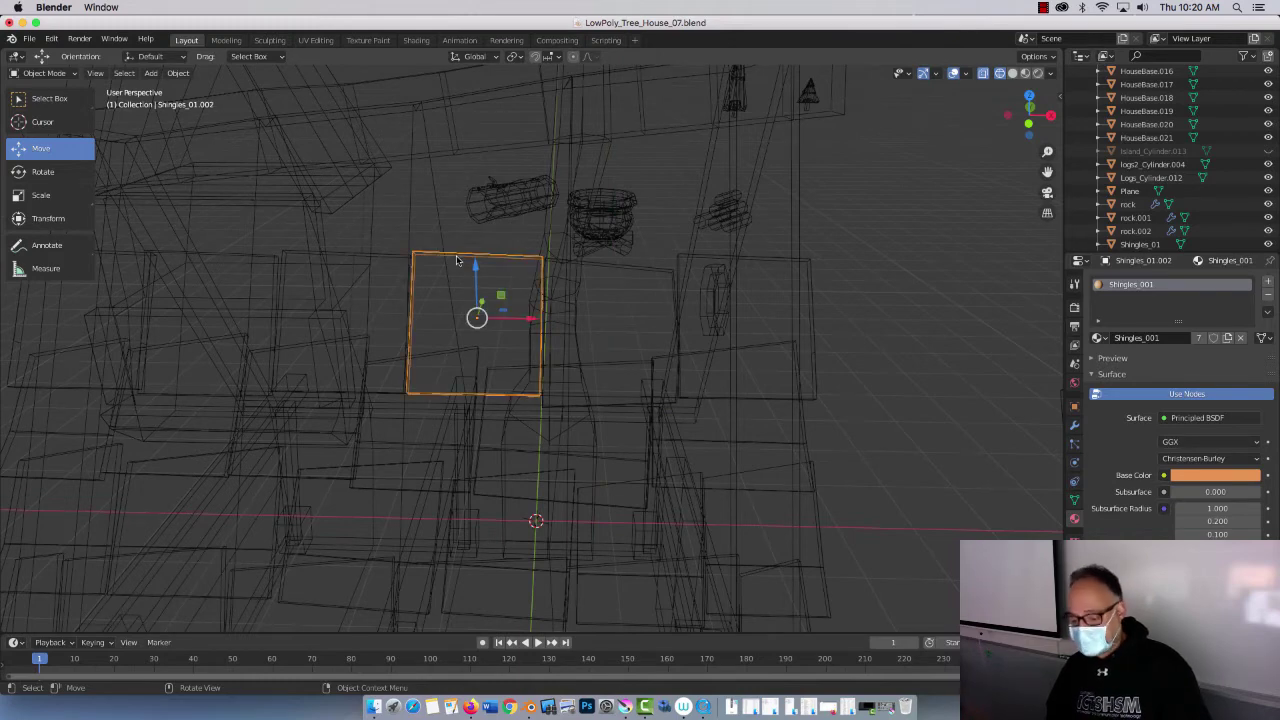
Step: Tilt the copy by 3.98° and place another duplicate further left
{"action": "key", "text": "r"}
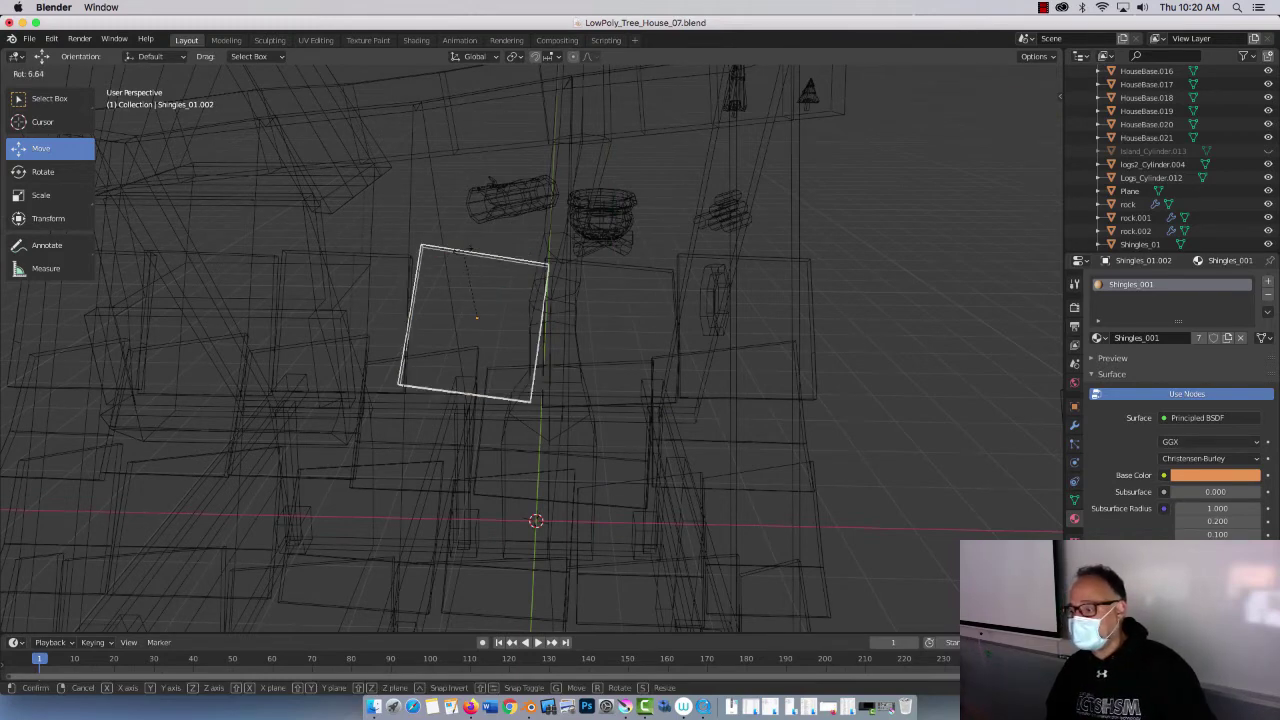
{"action": "left_click", "coordinate": [458, 252]}
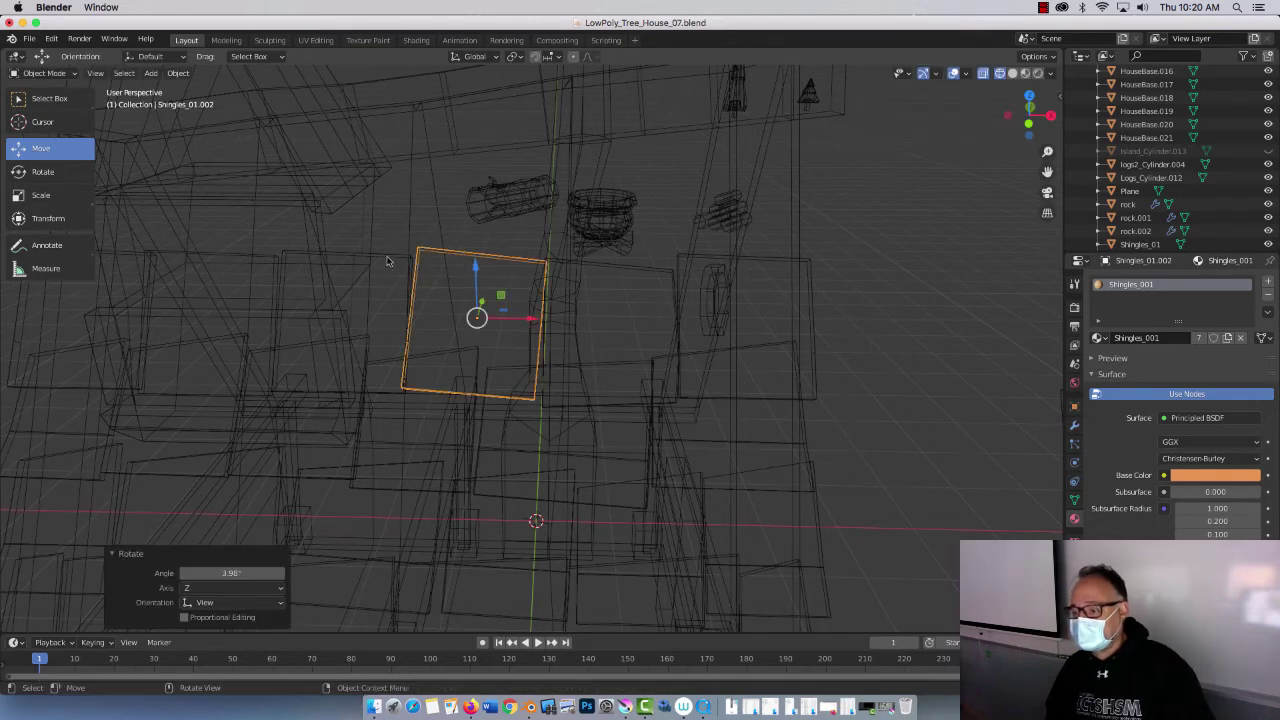
{"action": "key", "text": "shift+d"}
{"action": "left_click", "coordinate": [256, 258]}
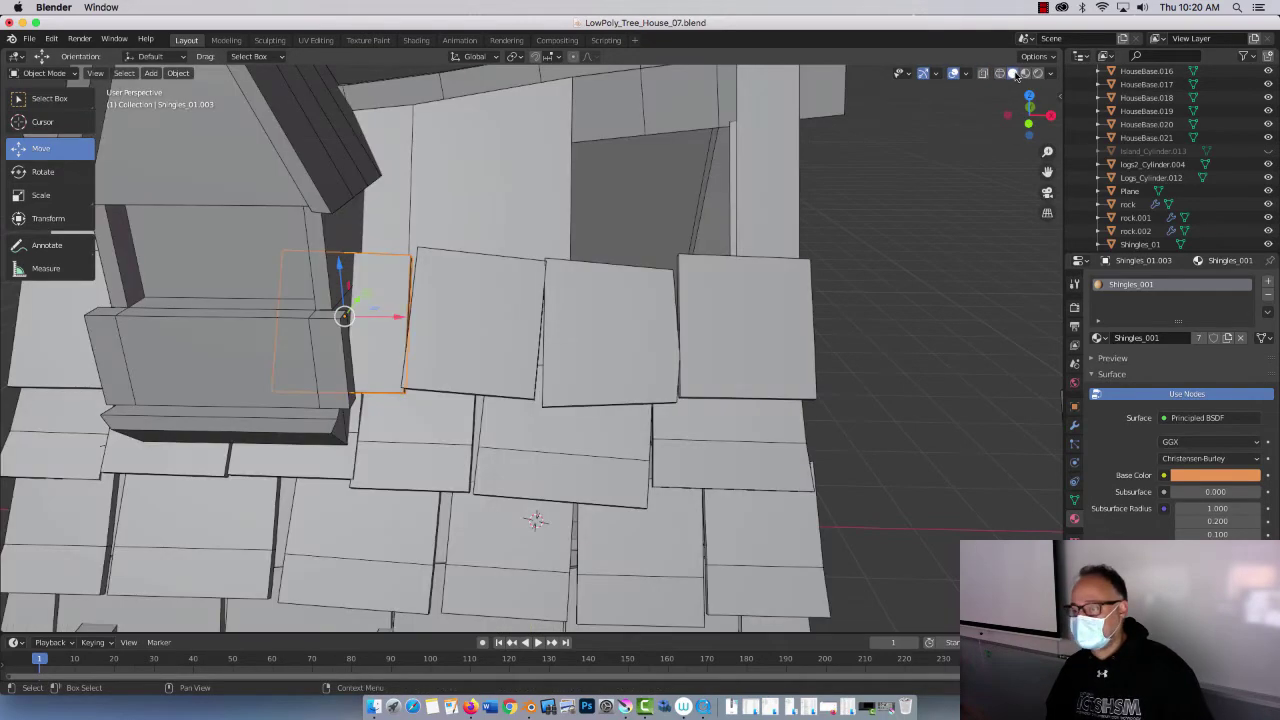
Step: Return to solid shading and rotate Shingles_01.005, left of the dormer, by 3.4°
{"action": "left_click", "coordinate": [1012, 73]}
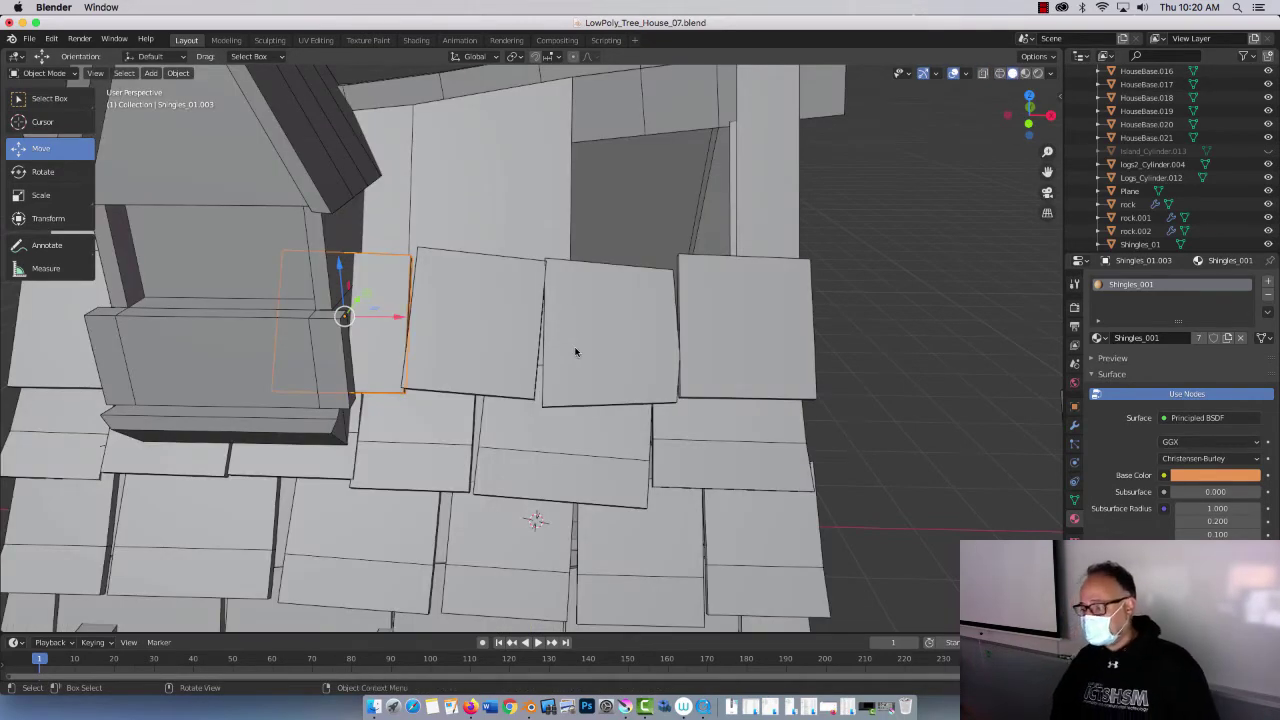
{"action": "middle_click_drag", "start_coordinate": [575, 351], "coordinate": [810, 302]}
{"action": "left_click", "coordinate": [345, 296]}
{"action": "key", "text": "r"}
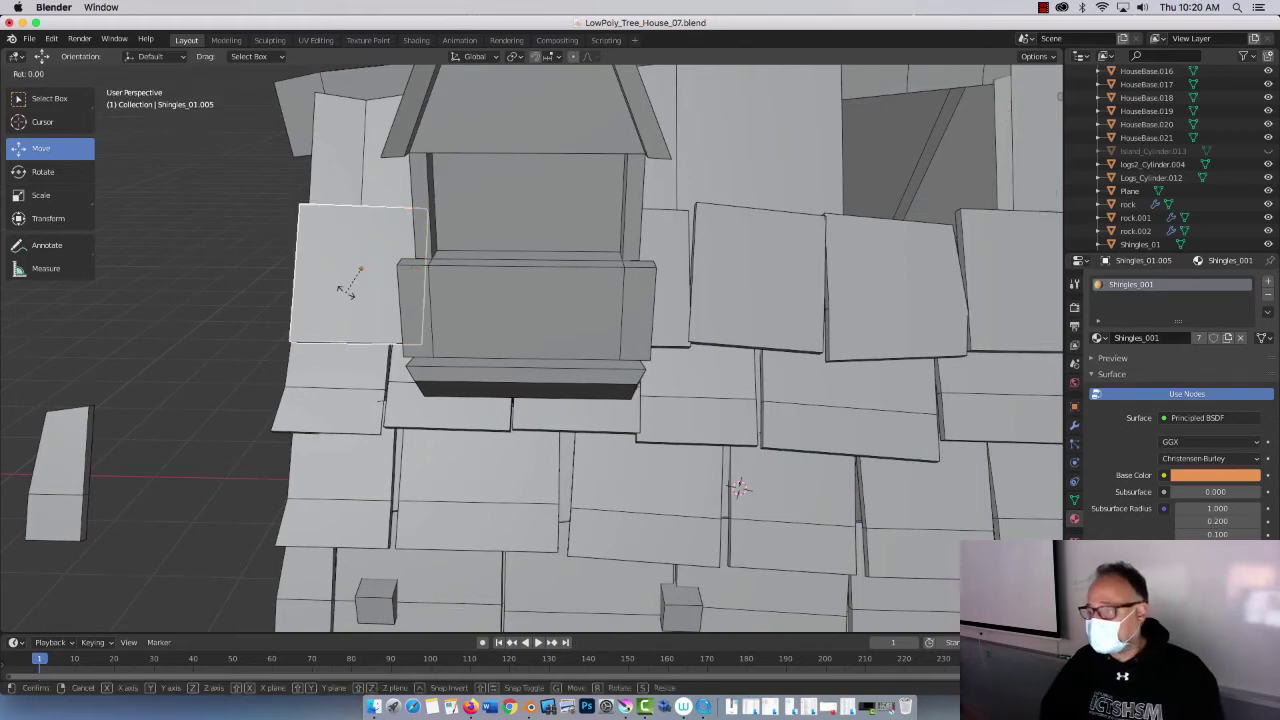
{"action": "left_click", "coordinate": [345, 296]}
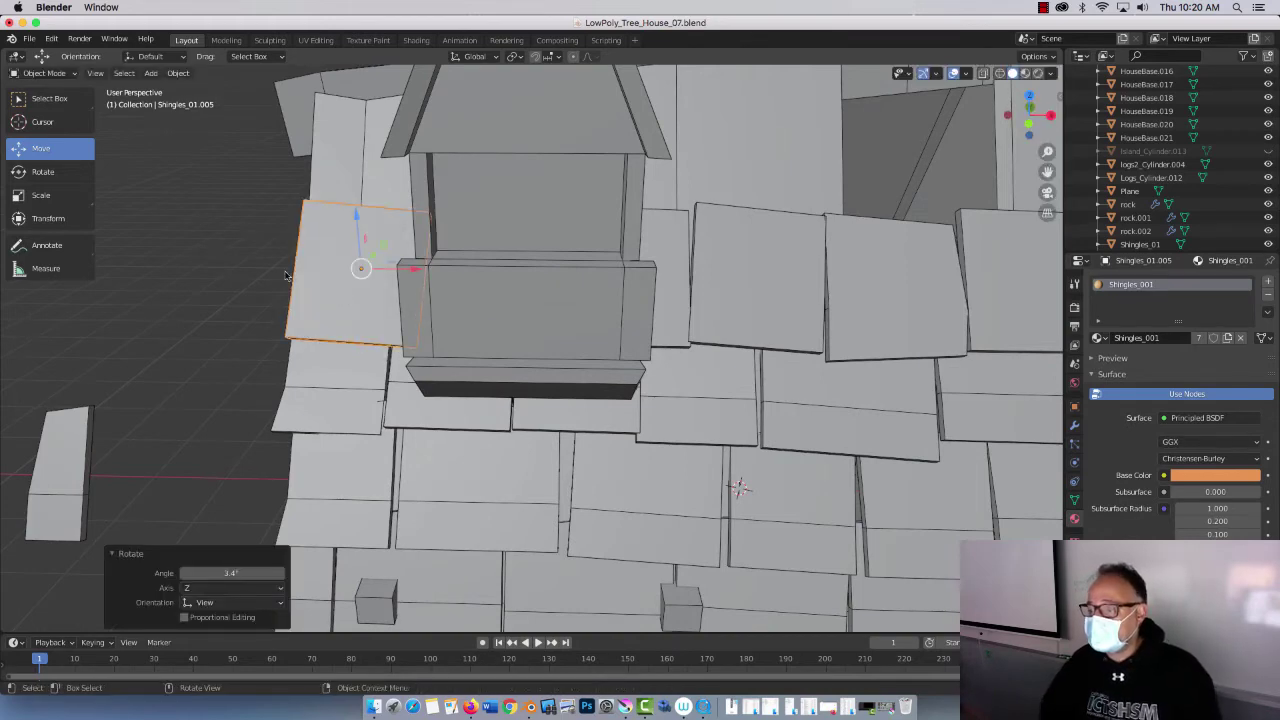
{"action": "middle_click_drag", "start_coordinate": [185, 305], "coordinate": [271, 306]}
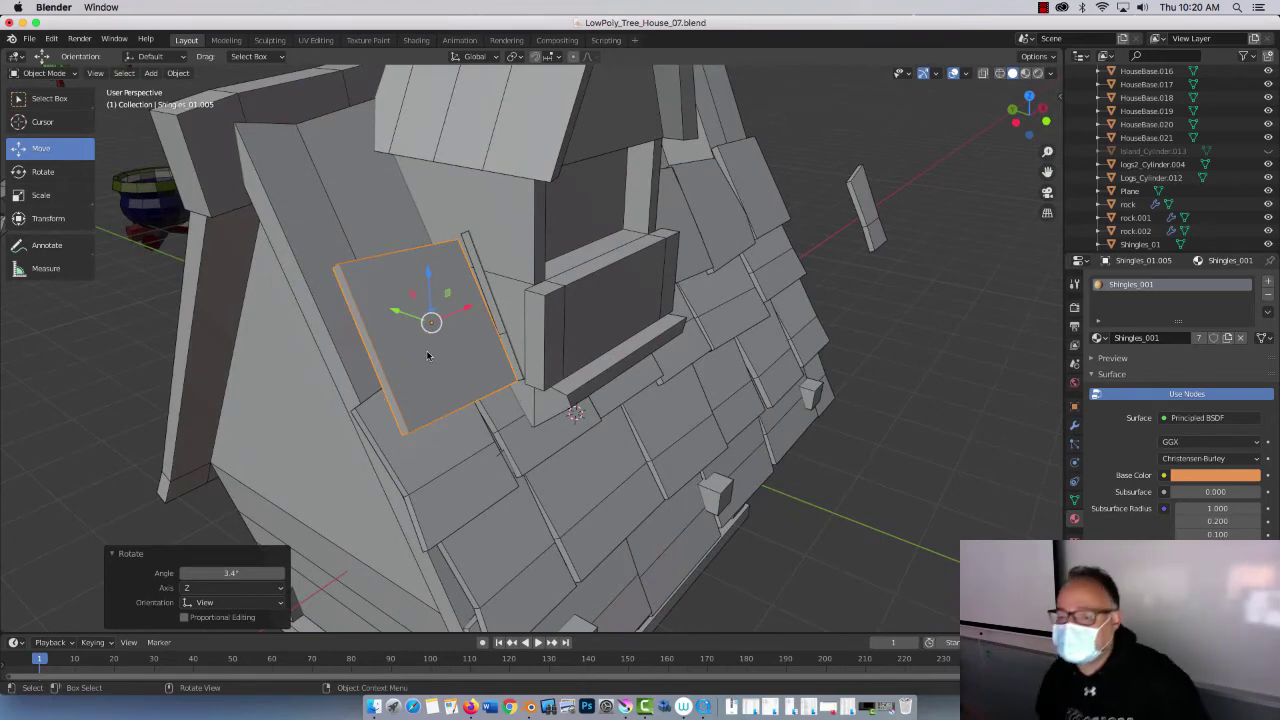
{"action": "left_click", "coordinate": [42, 73]}
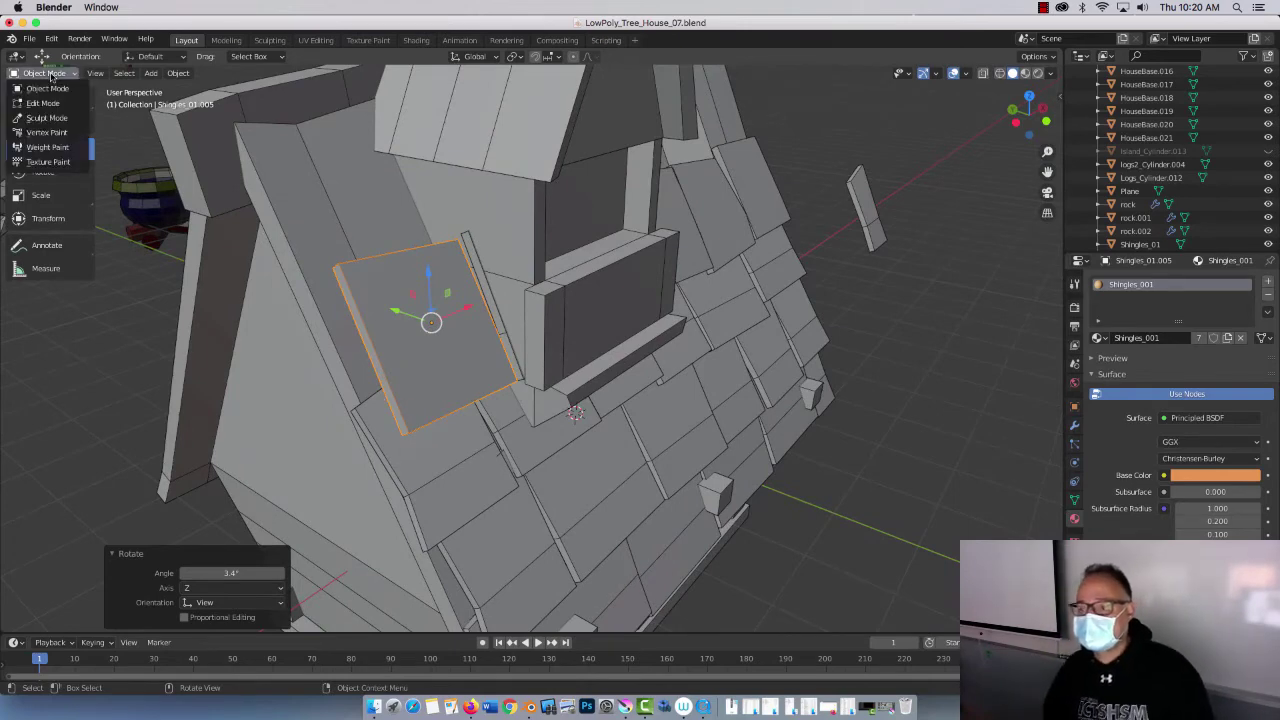
Step: In Edit Mode, knife-cut a new edge across Shingles_01.005 and clear the selection
{"action": "left_click", "coordinate": [58, 104]}
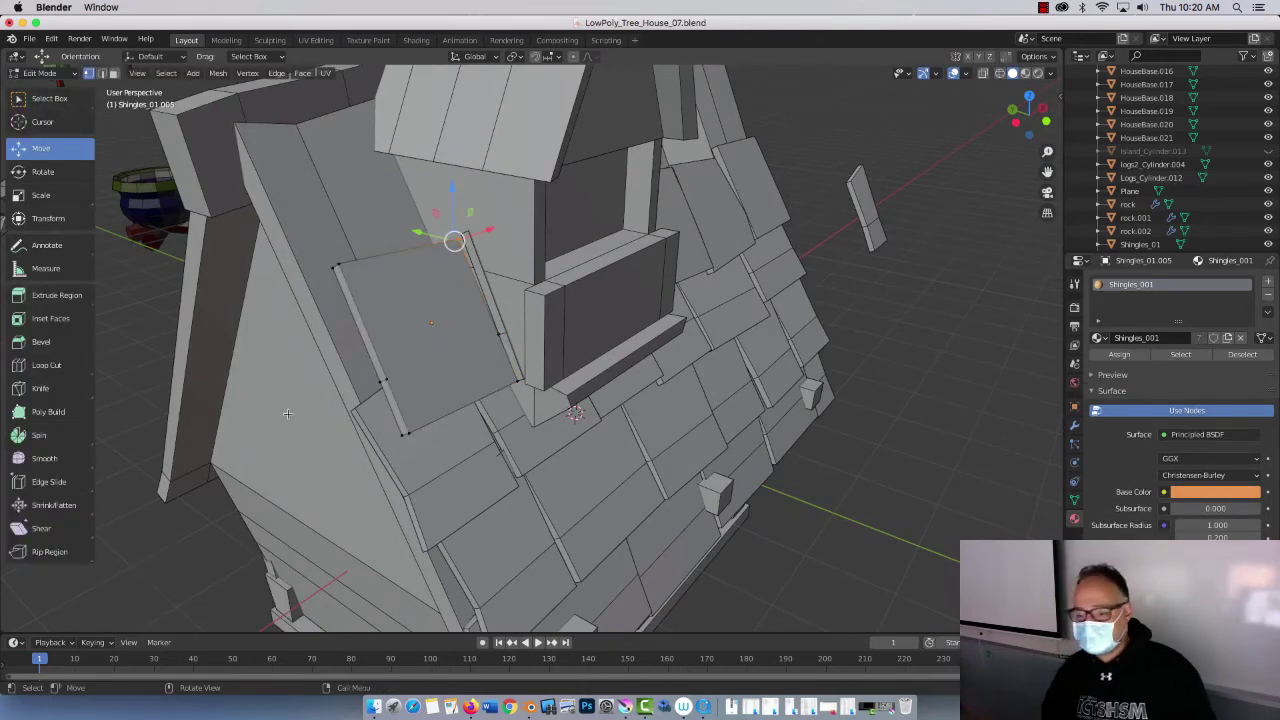
{"action": "middle_click_drag", "start_coordinate": [273, 401], "coordinate": [413, 426]}
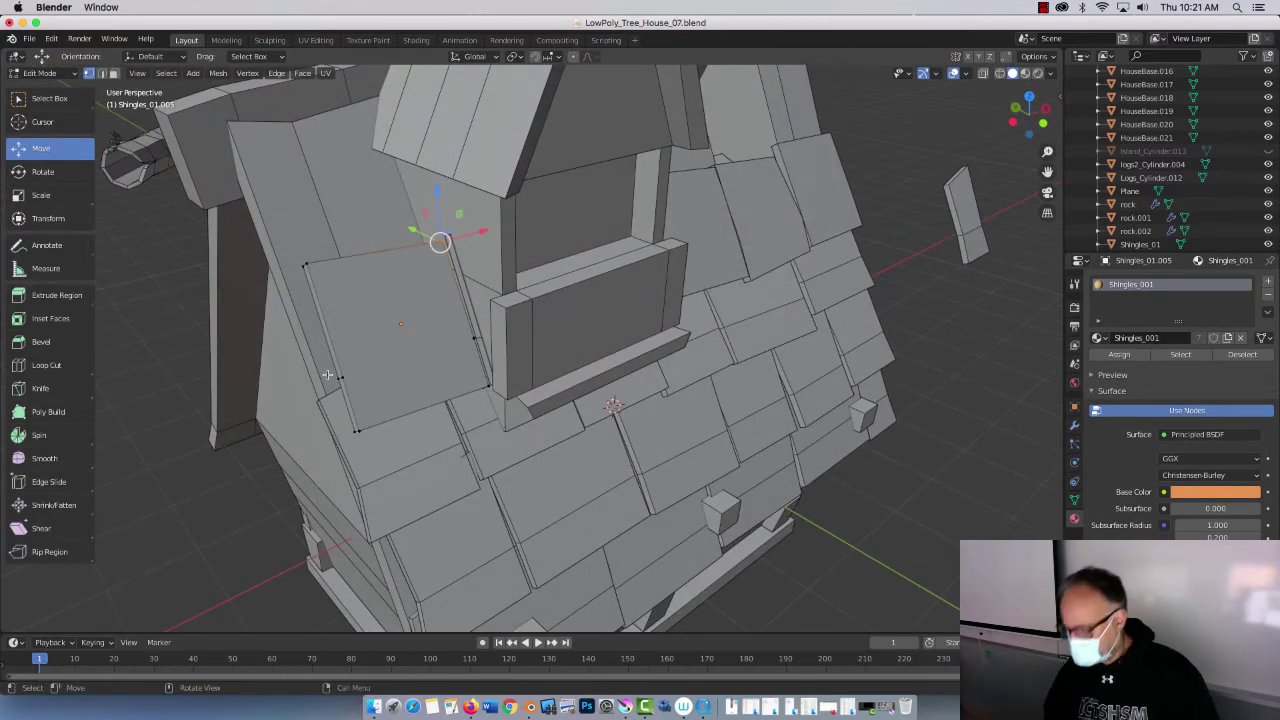
{"action": "left_click", "coordinate": [30, 388]}
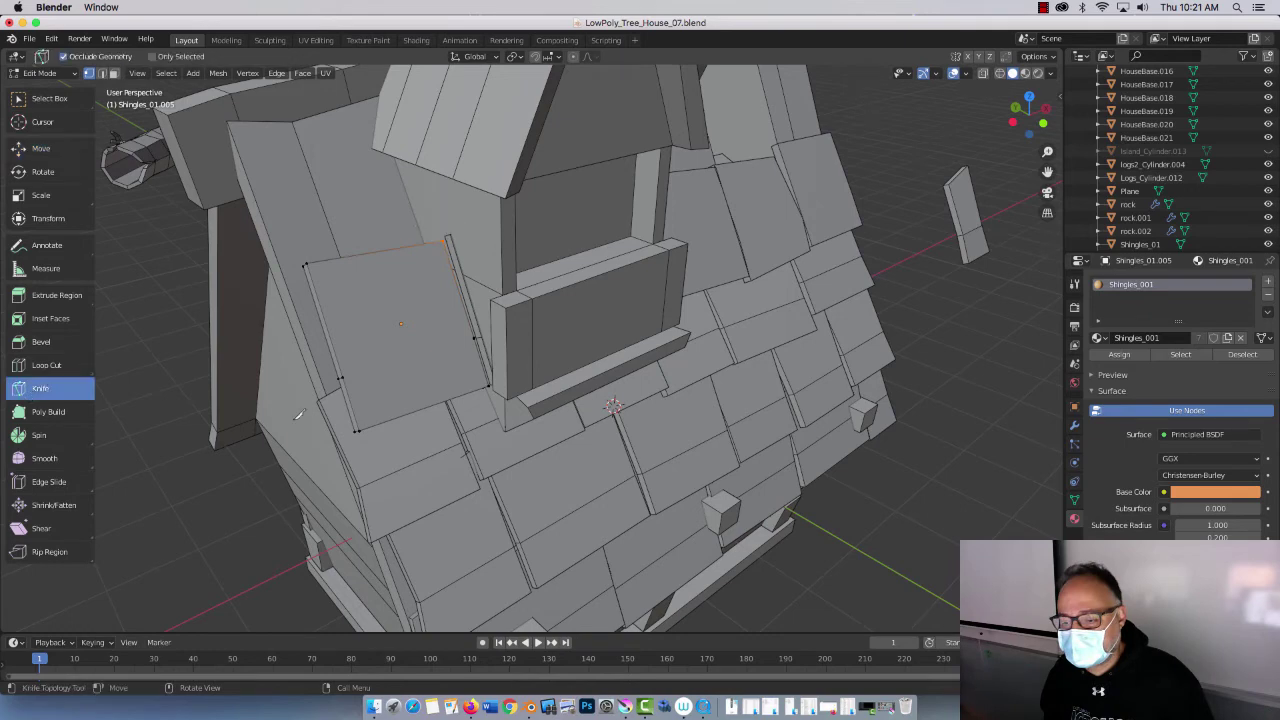
{"action": "left_click", "coordinate": [342, 377]}
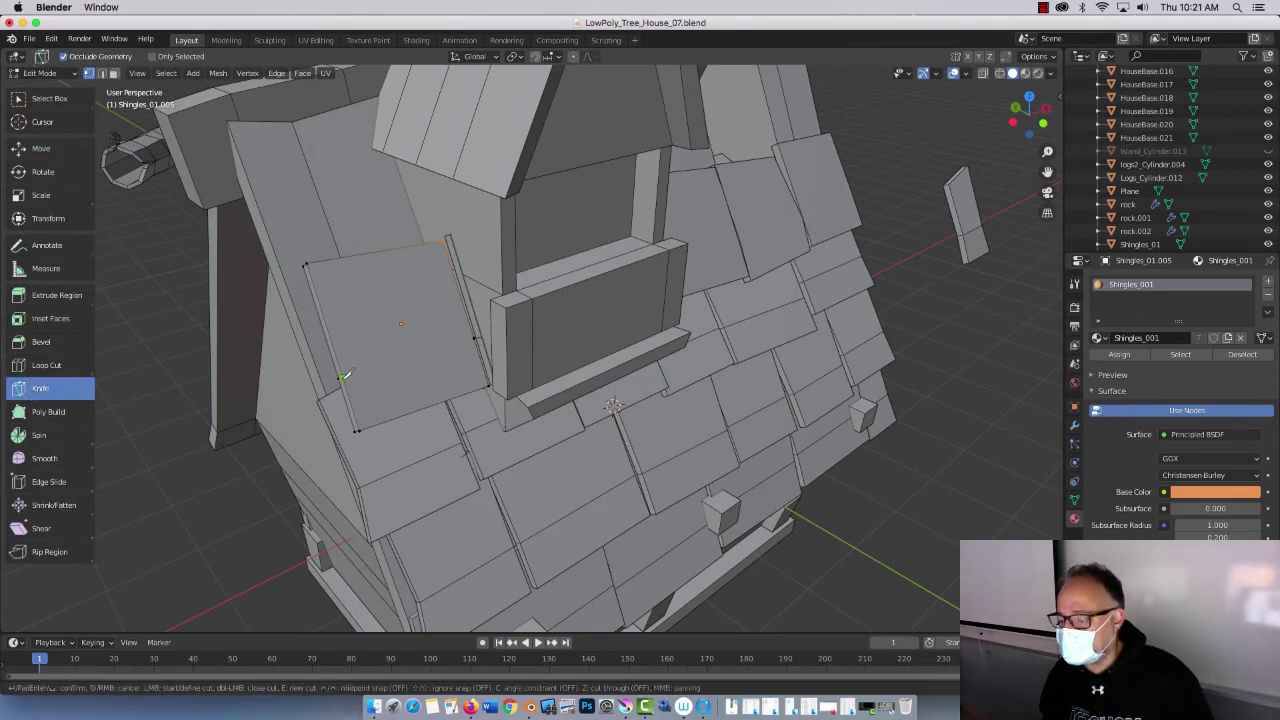
{"action": "left_click", "coordinate": [476, 337]}
{"action": "key", "text": "Return"}
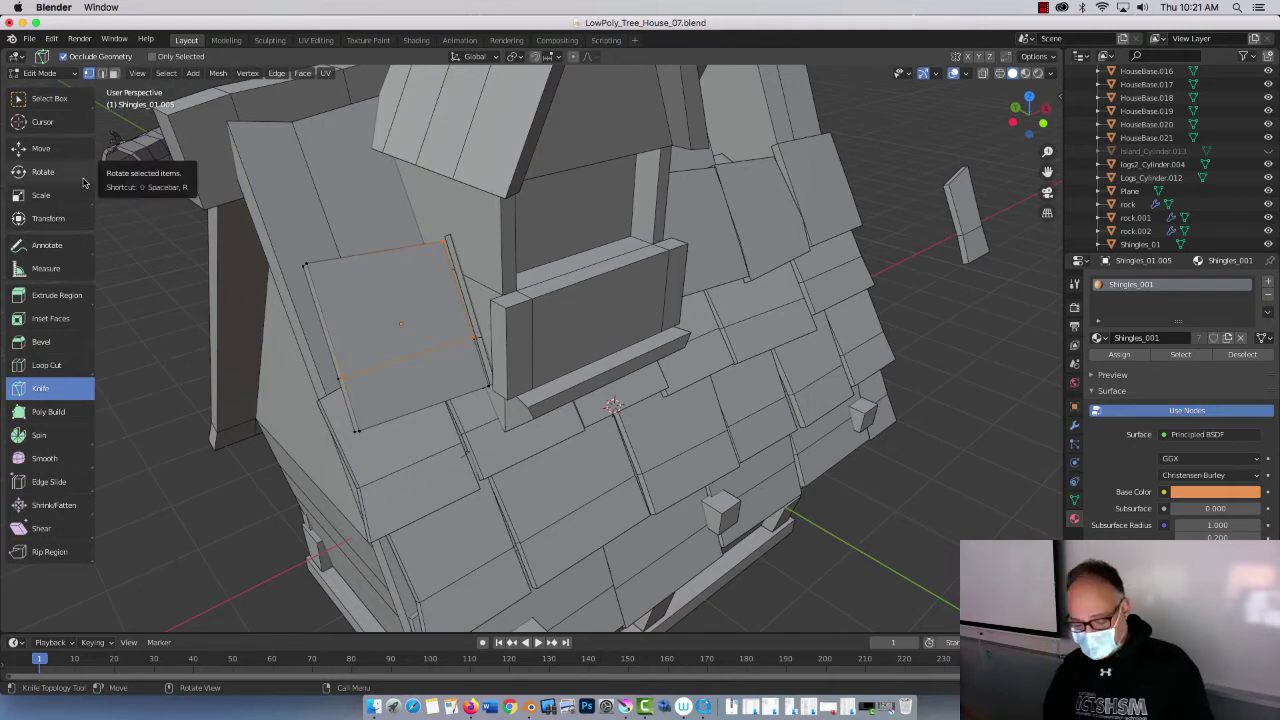
{"action": "key", "text": "alt+a"}
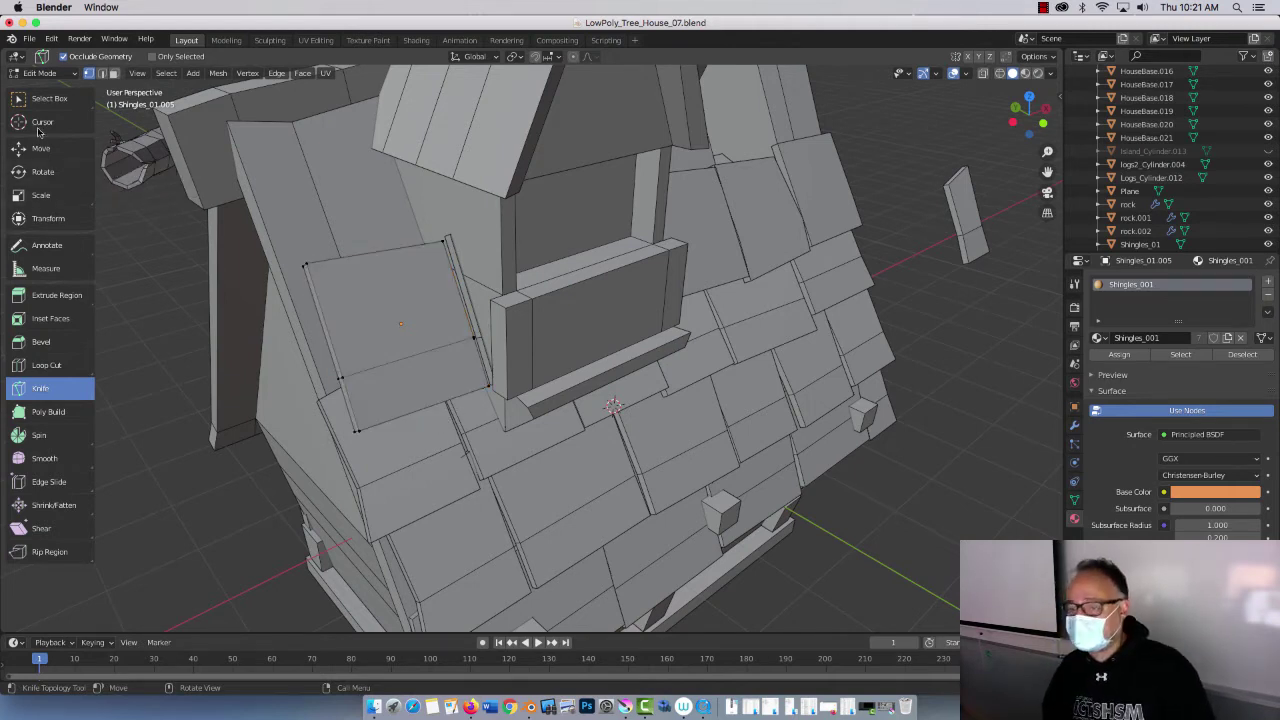
Step: Zoom in on the shingle beside the window frame in Edit Mode with box selection active
{"action": "left_click", "coordinate": [45, 98]}
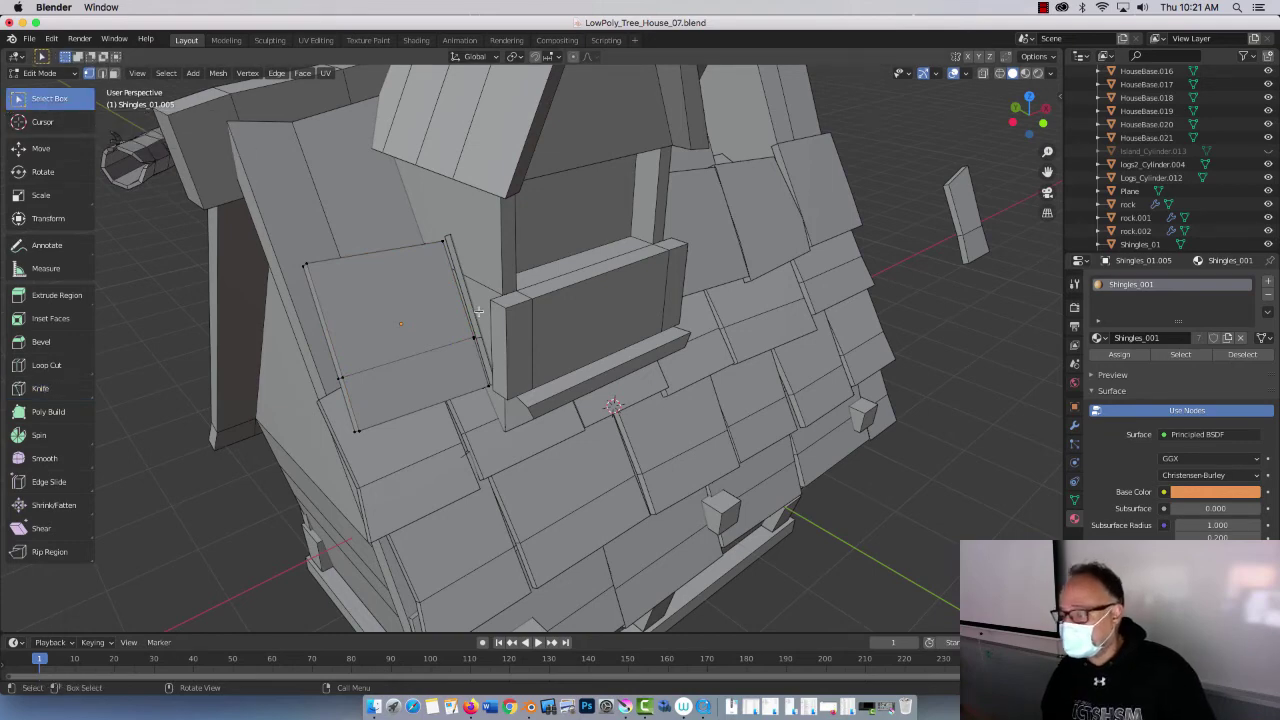
{"action": "middle_click_drag", "start_coordinate": [465, 325], "coordinate": [475, 312]}
{"action": "scroll", "coordinate": [475, 312], "scroll_direction": "up", "scroll_amount": 5}
{"action": "scroll", "coordinate": [353, 295], "scroll_direction": "up", "scroll_amount": 1}
{"action": "scroll", "coordinate": [353, 295], "scroll_direction": "up", "scroll_amount": 2}
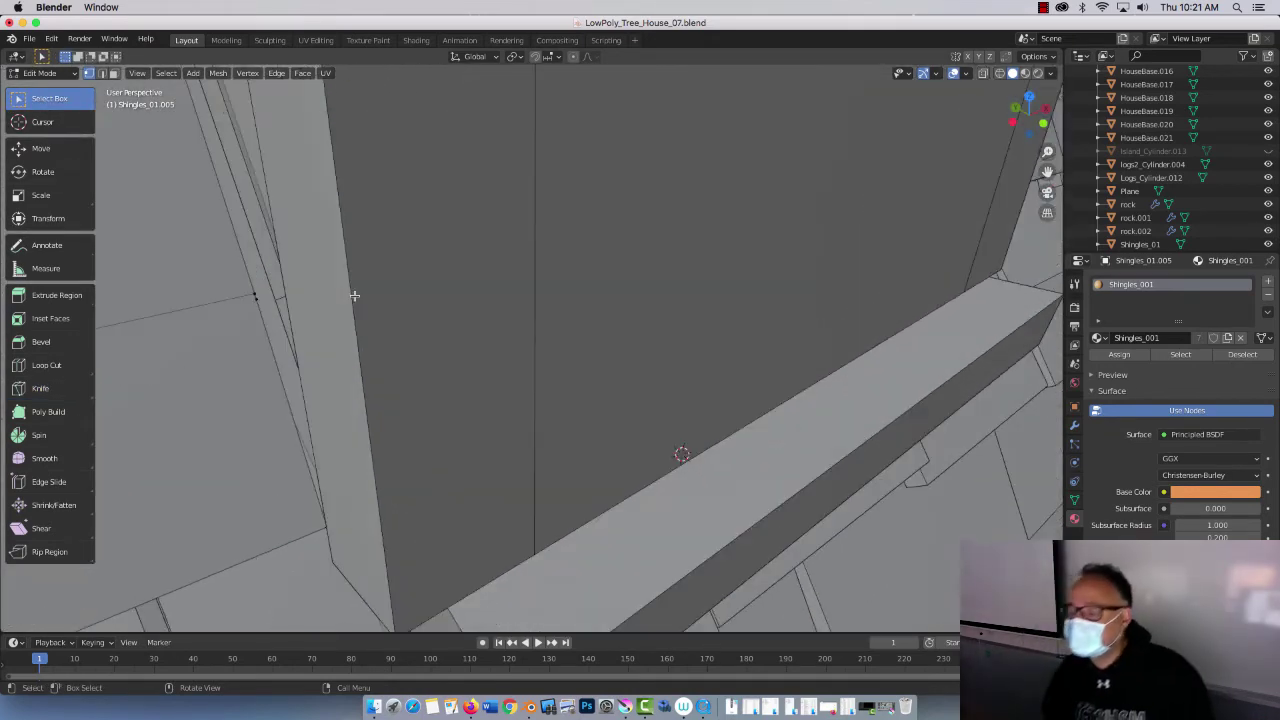
{"action": "mouse_move", "coordinate": [253, 290]}
{"action": "middle_mouse_down"}
{"action": "mouse_move", "coordinate": [280, 303]}
{"action": "mouse_move", "coordinate": [270, 287]}
{"action": "middle_mouse_up"}
{"action": "key", "text": "Tab"}
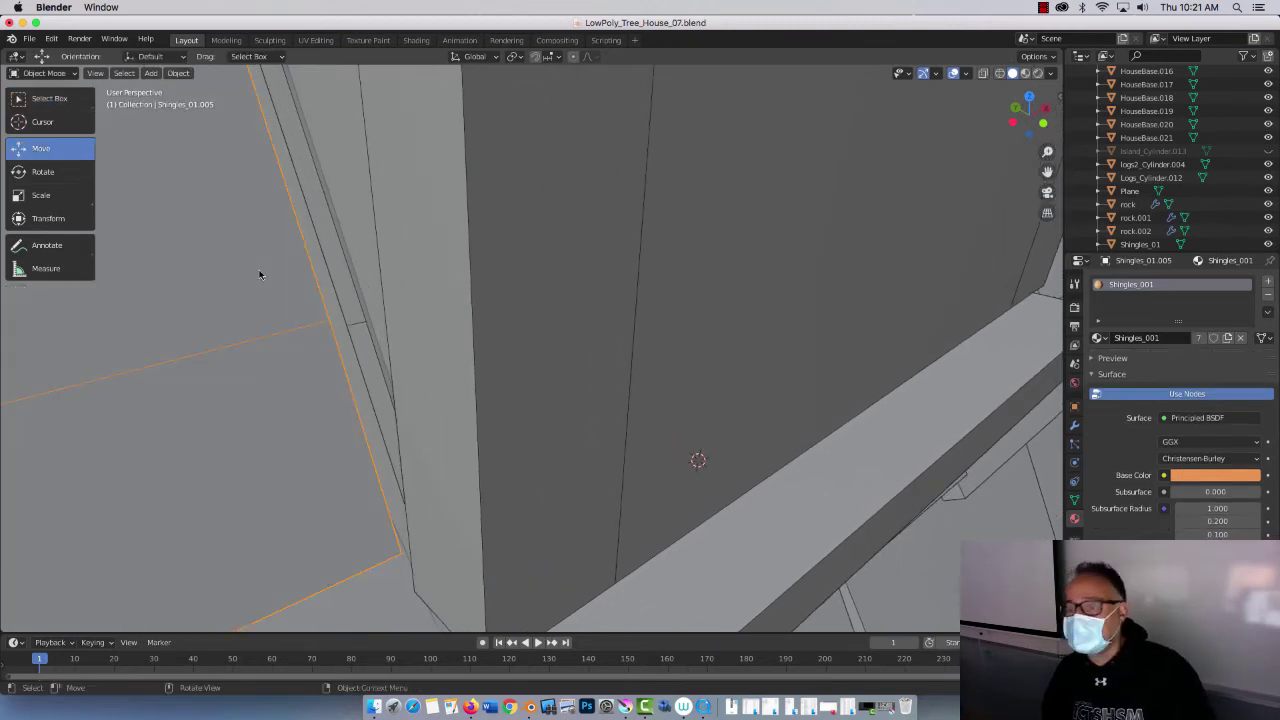
{"action": "key", "text": "Tab"}
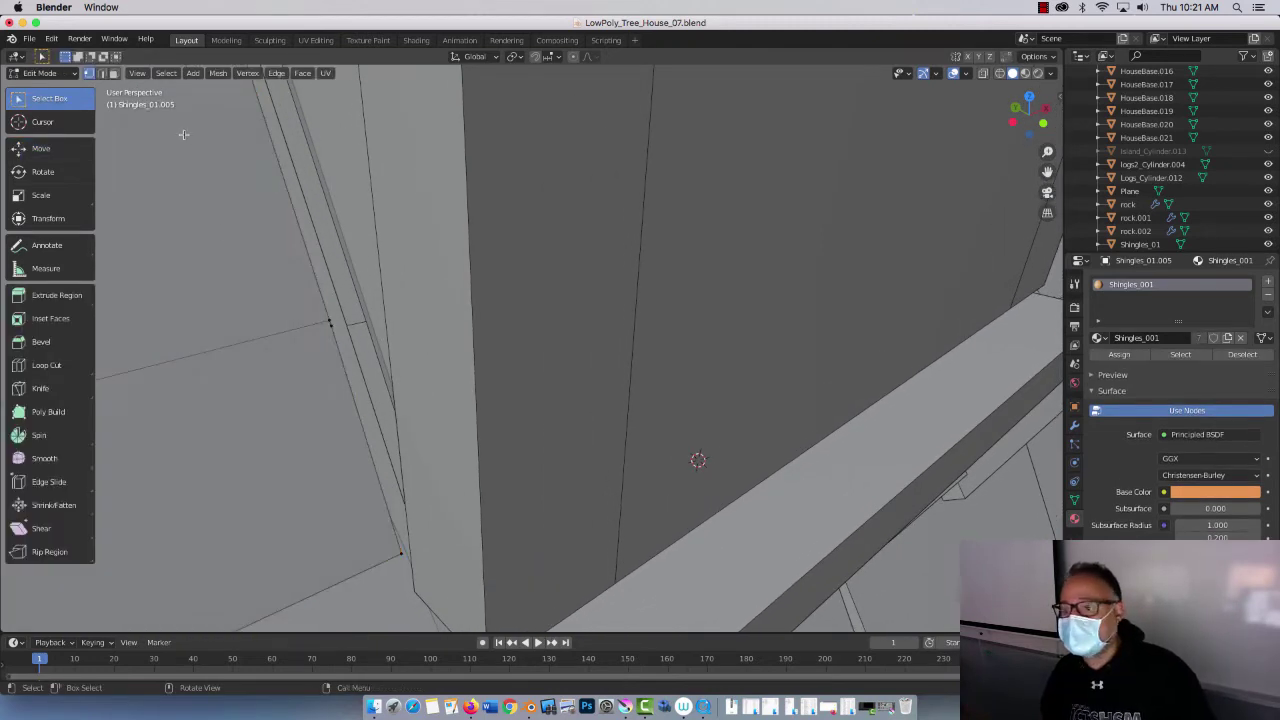
Step: Merge the selected shingle vertices At Center
{"action": "left_click", "coordinate": [335, 333]}
{"action": "left_click", "coordinate": [247, 73]}
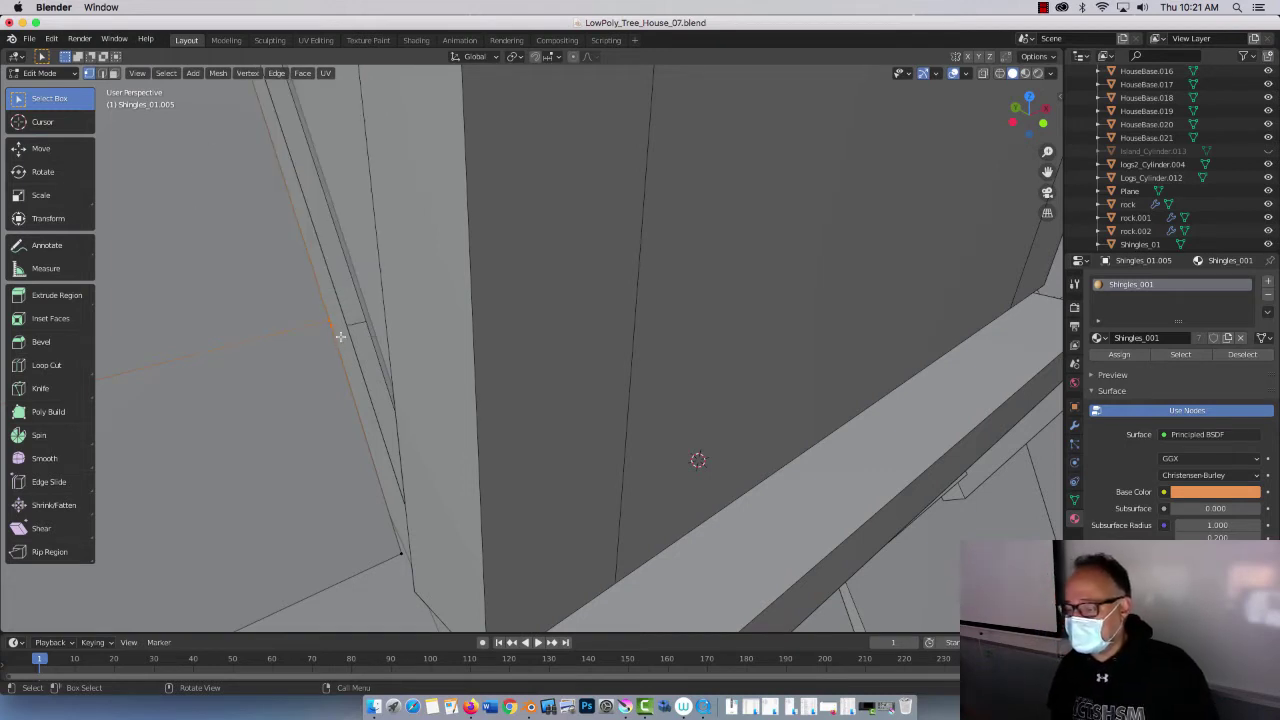
{"action": "right_click", "coordinate": [331, 321]}
{"action": "mouse_move", "coordinate": [331, 324]}
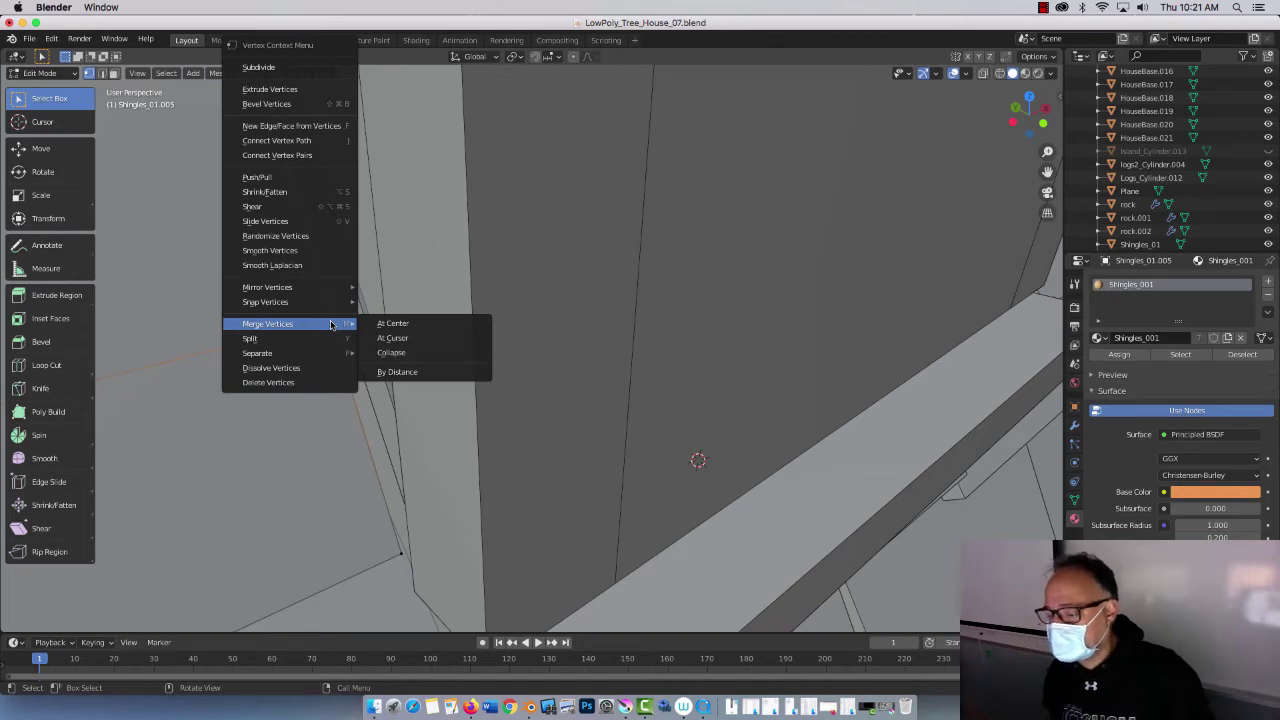
{"action": "left_click", "coordinate": [432, 327]}
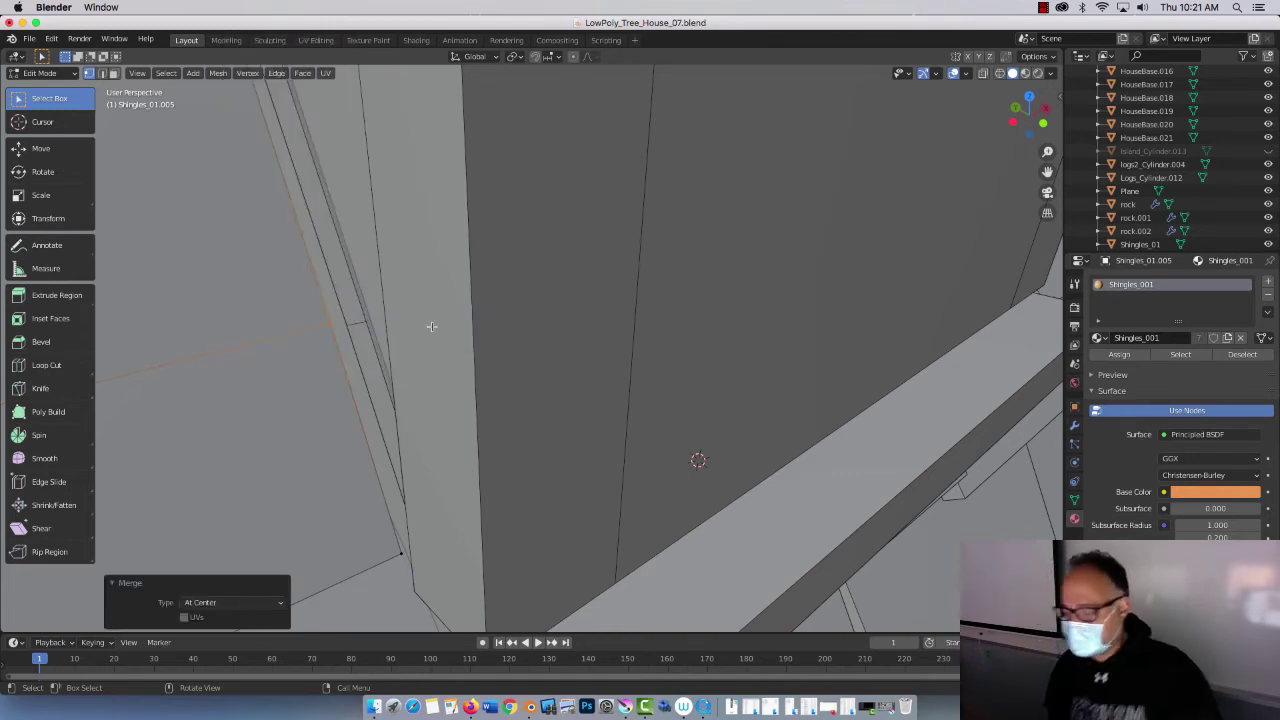
{"action": "scroll", "coordinate": [413, 325], "scroll_direction": "down", "scroll_amount": 5}
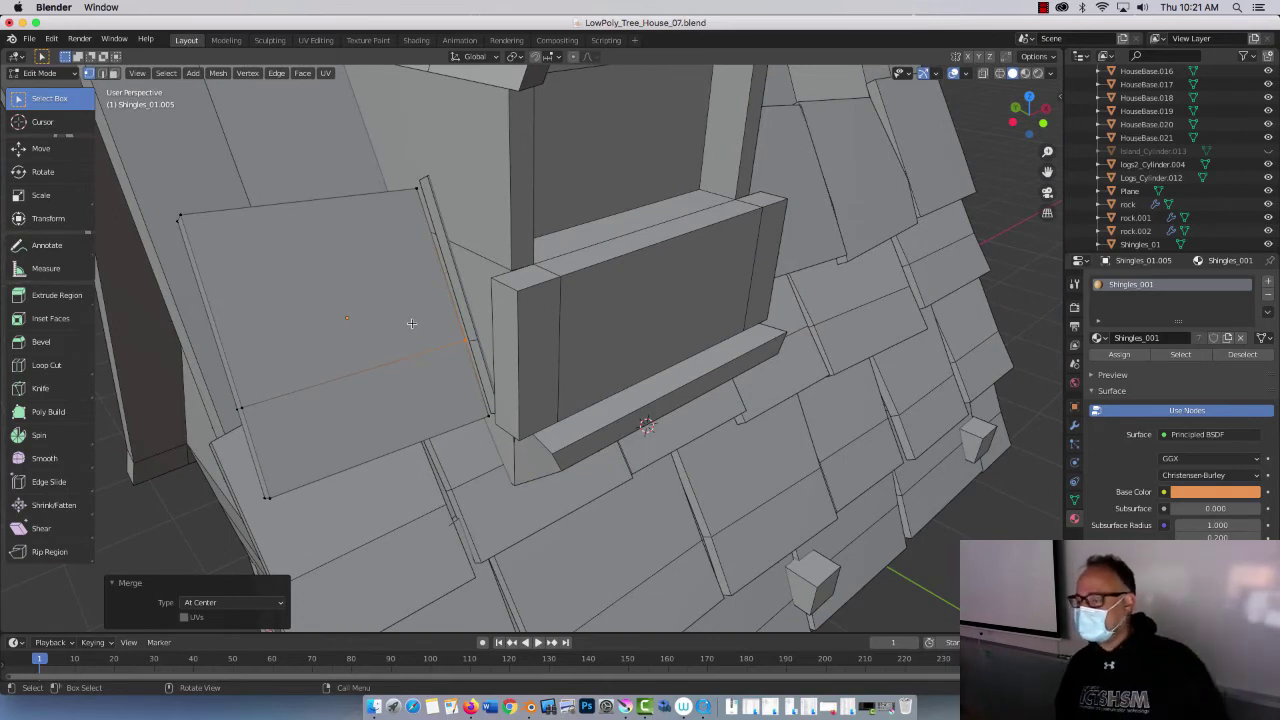
Step: Subdivide the shingle face beside the window to add a new edge
{"action": "left_click", "coordinate": [246, 73]}
{"action": "left_click", "coordinate": [246, 75]}
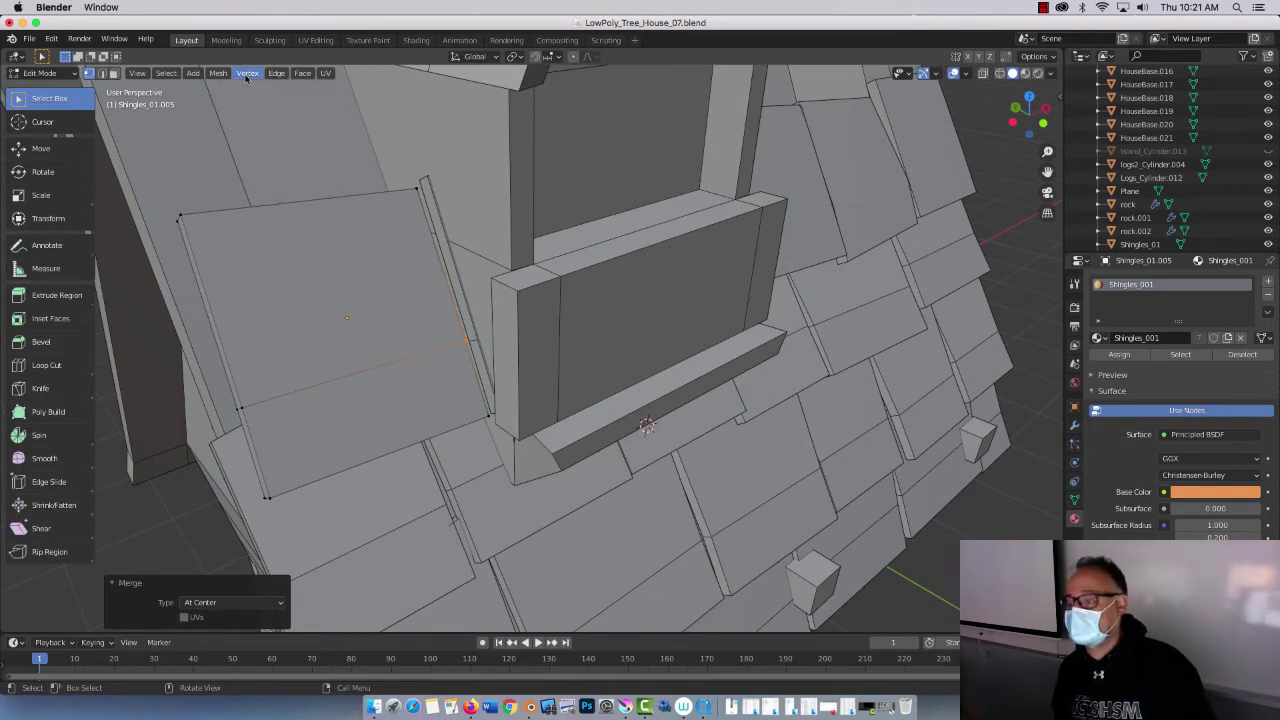
{"action": "right_click", "coordinate": [468, 337]}
{"action": "left_click", "coordinate": [465, 342]}
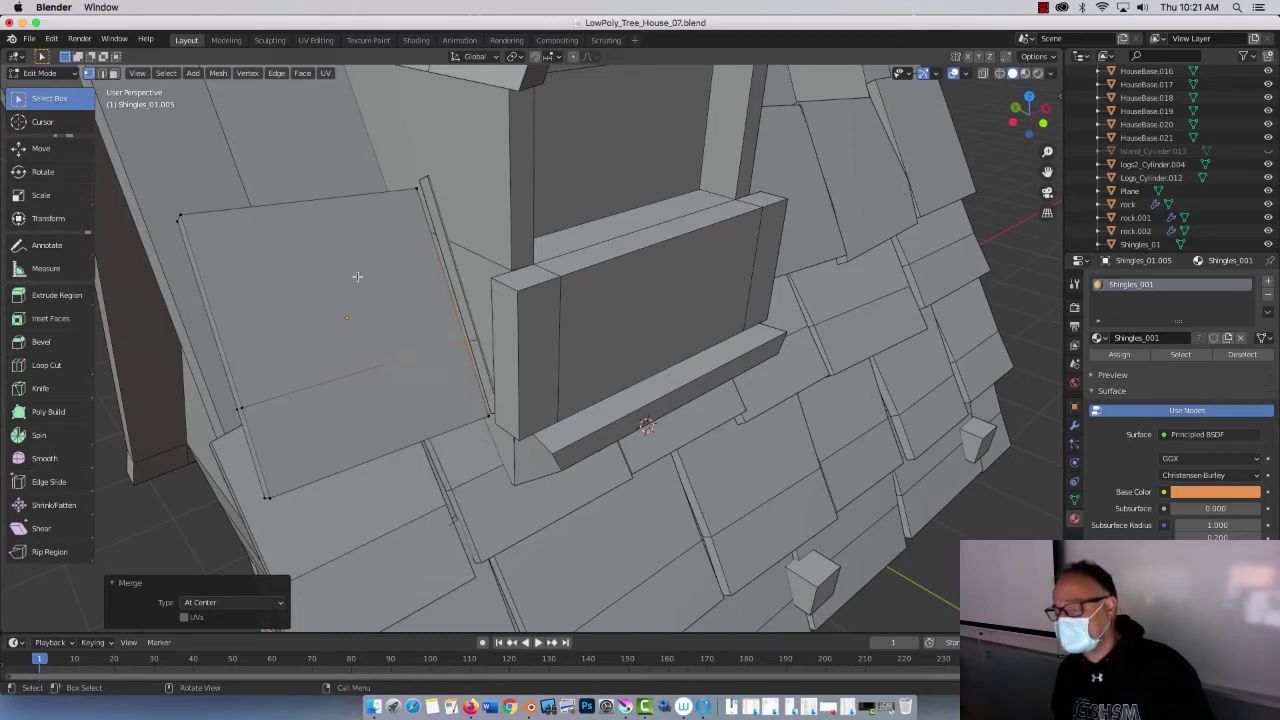
Step: Select the new vertex and move it -0.10623 m along X to unevenly reshape the shingle
{"action": "middle_click_drag", "start_coordinate": [301, 341], "coordinate": [520, 317]}
{"action": "left_click_drag", "start_coordinate": [548, 319], "coordinate": [594, 358]}
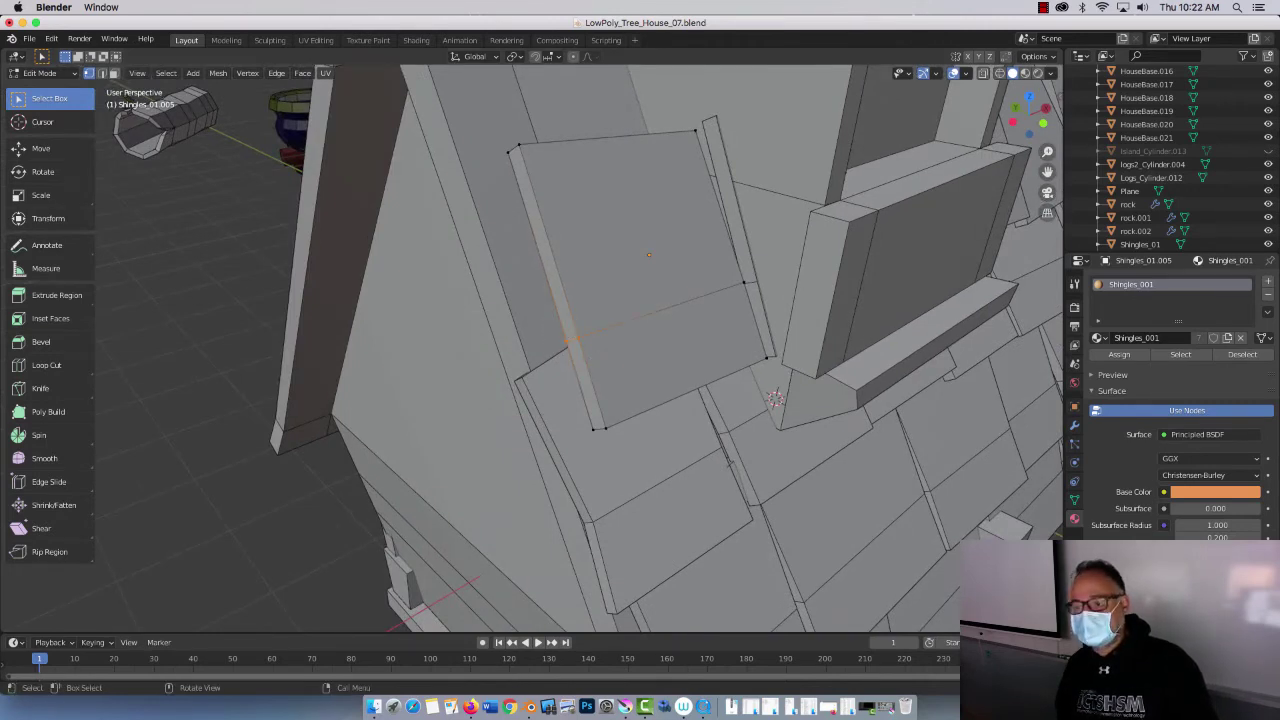
{"action": "left_click", "coordinate": [43, 150]}
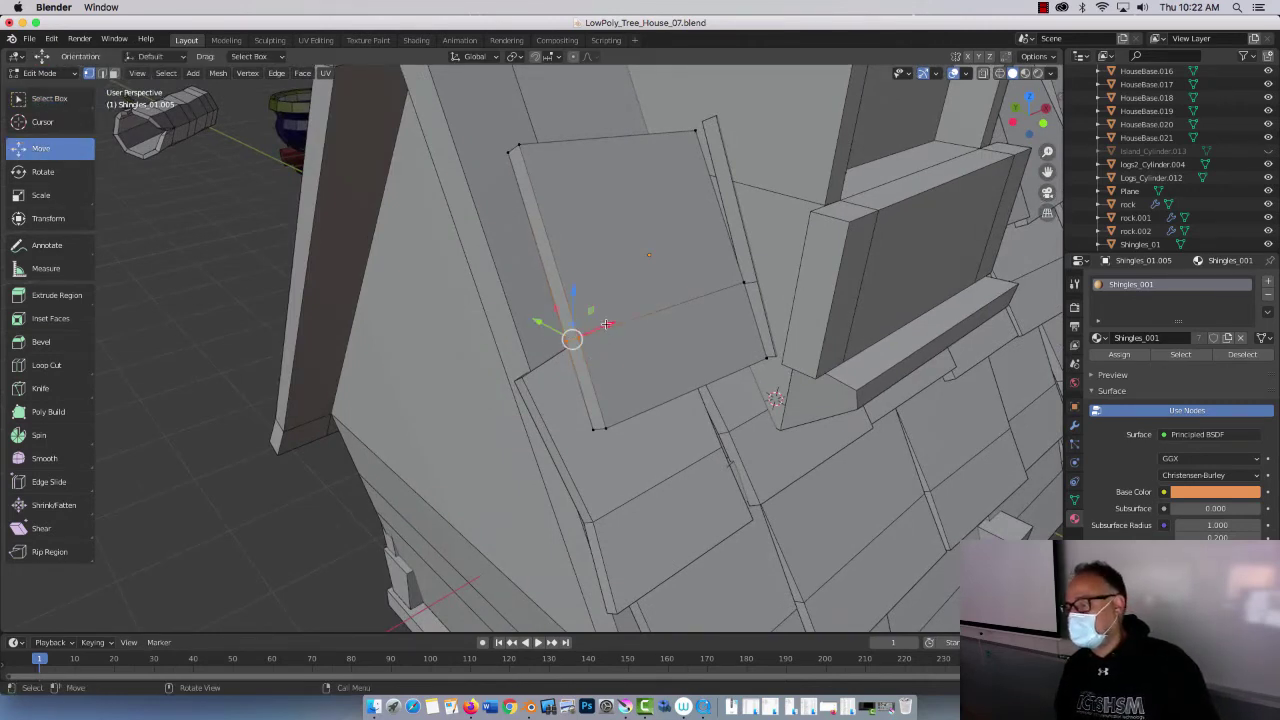
{"action": "left_click_drag", "start_coordinate": [607, 326], "coordinate": [595, 332]}
{"action": "key", "text": "g"}
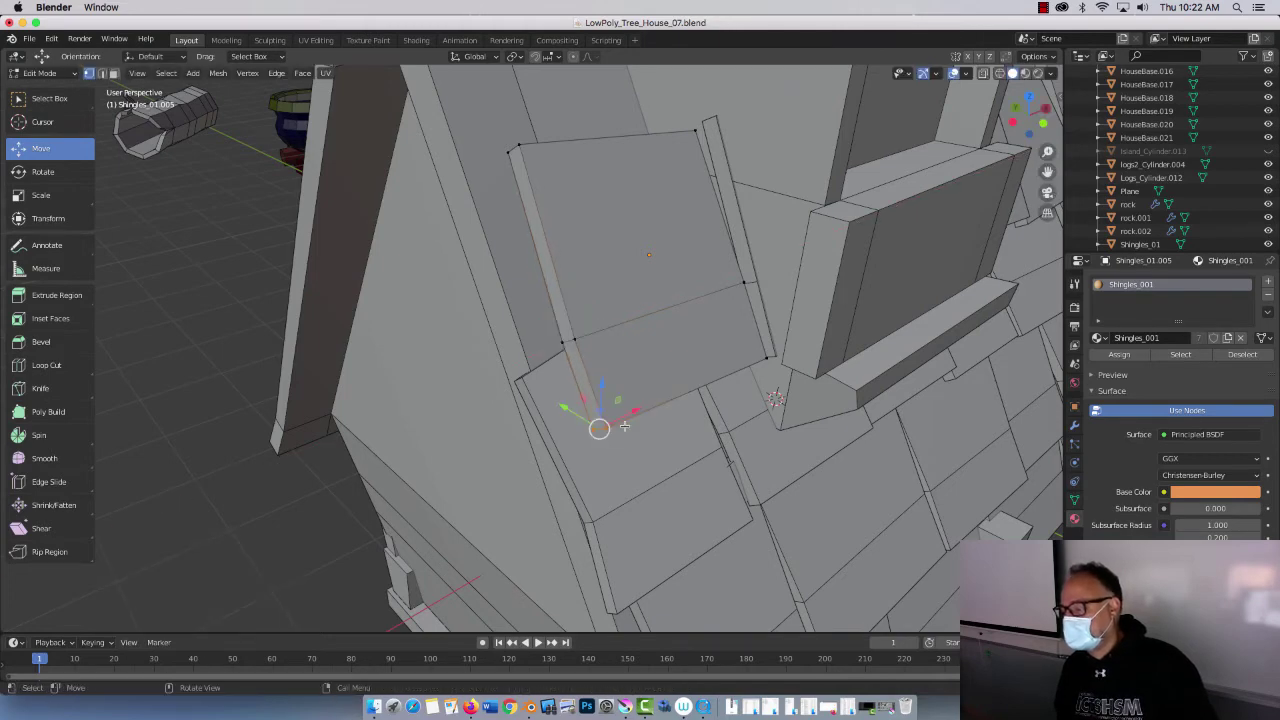
{"action": "left_click", "coordinate": [605, 429]}
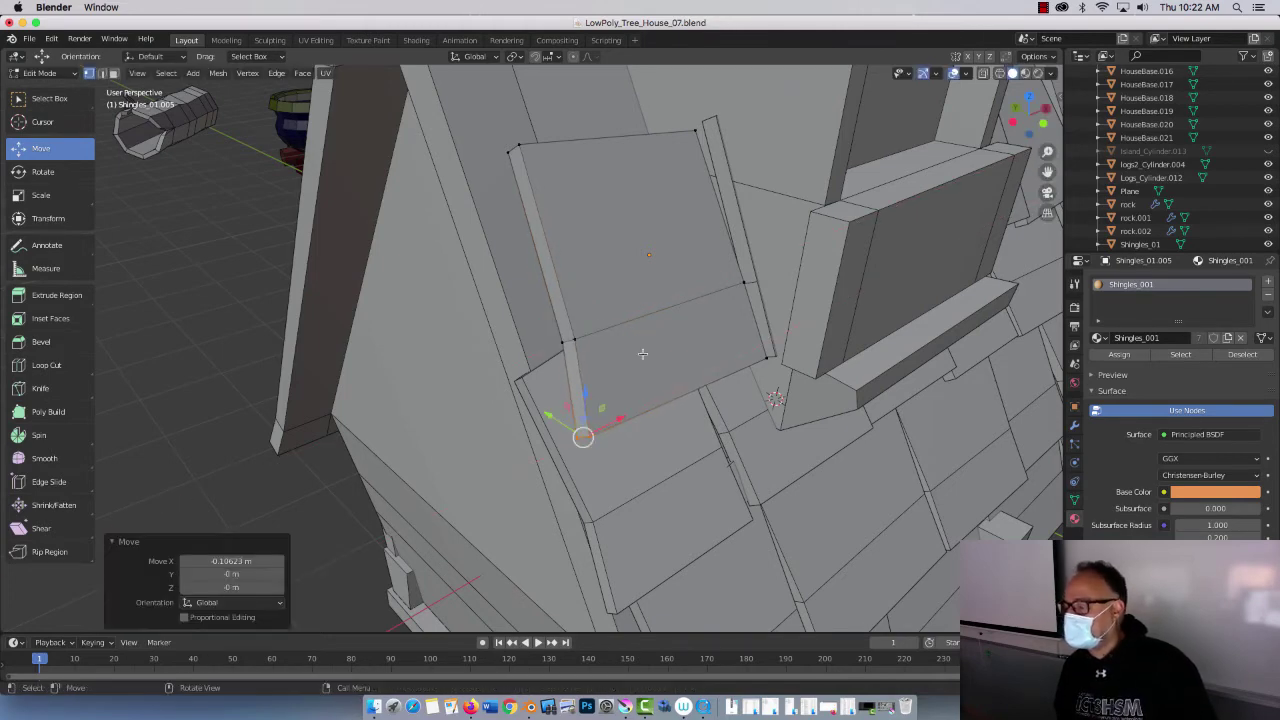
Step: Switch the viewport to Material Preview and orbit around the house
{"action": "mouse_move", "coordinate": [623, 325]}
{"action": "middle_mouse_down"}
{"action": "mouse_move", "coordinate": [680, 330]}
{"action": "mouse_move", "coordinate": [694, 297]}
{"action": "mouse_move", "coordinate": [430, 286]}
{"action": "mouse_move", "coordinate": [429, 275]}
{"action": "mouse_move", "coordinate": [440, 297]}
{"action": "mouse_move", "coordinate": [405, 302]}
{"action": "mouse_move", "coordinate": [415, 295]}
{"action": "middle_mouse_up"}
{"action": "scroll", "coordinate": [430, 305], "scroll_direction": "down", "scroll_amount": 5}
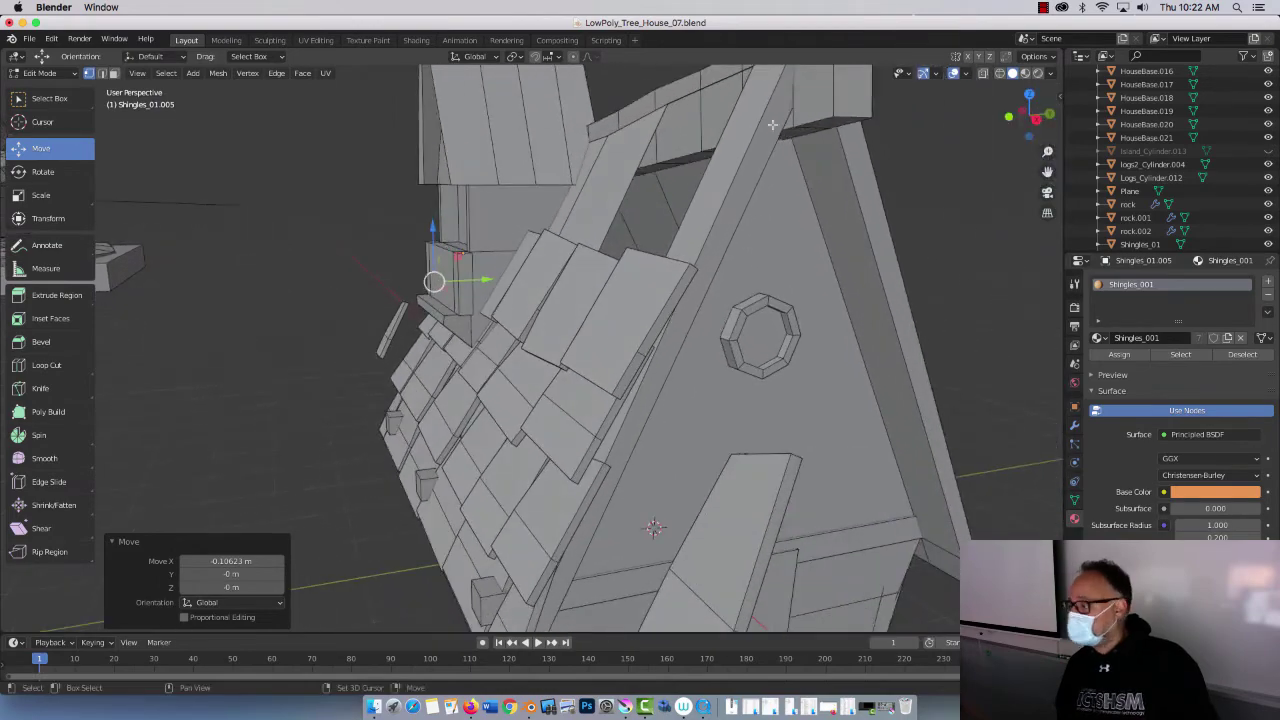
{"action": "left_click", "coordinate": [1024, 74]}
{"action": "middle_click_drag", "start_coordinate": [547, 290], "coordinate": [381, 333]}
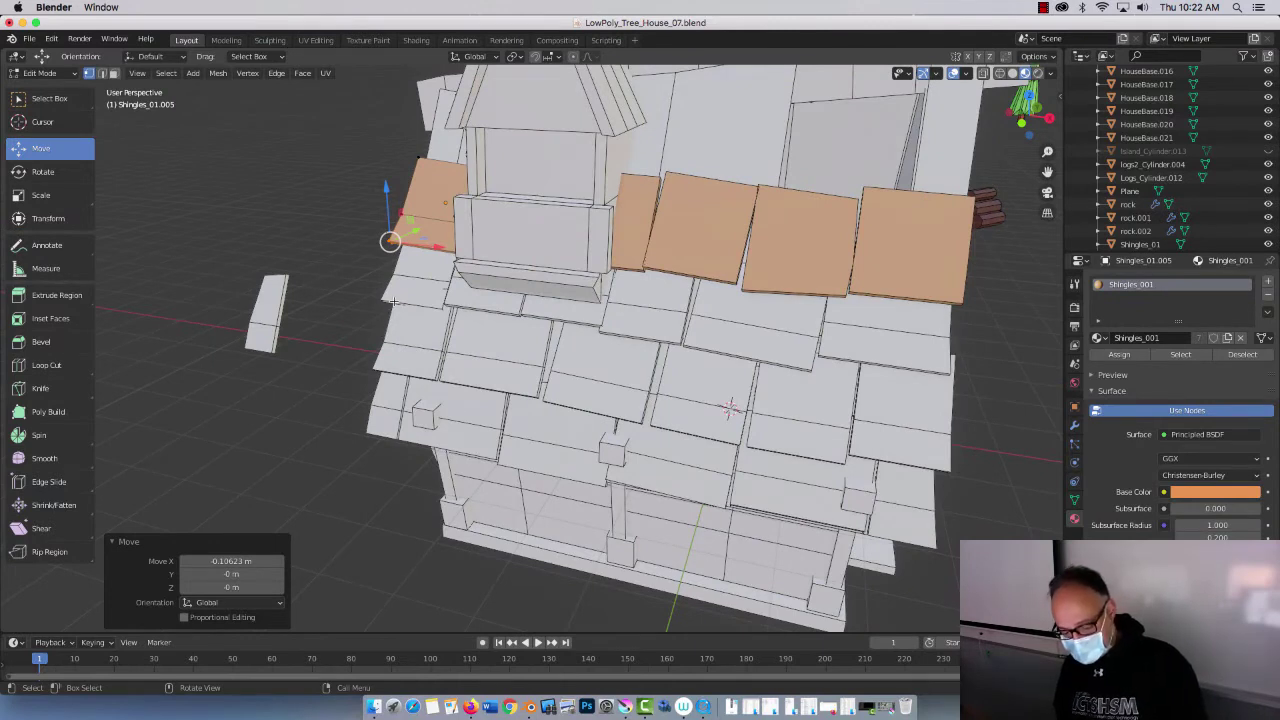
Step: In Object Mode, select the three orange shingles and duplicate them
{"action": "key", "text": "Tab"}
{"action": "left_click", "coordinate": [632, 224], "text": "shift"}
{"action": "left_click", "coordinate": [680, 223], "text": "shift"}
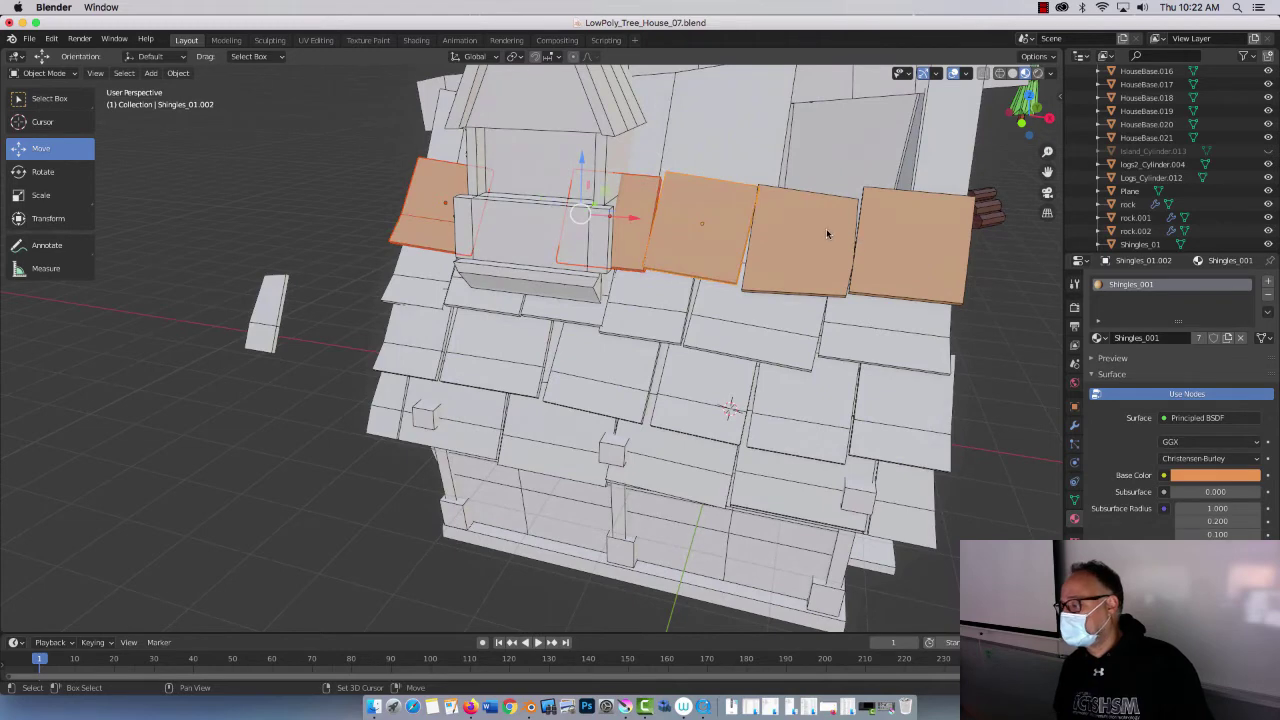
{"action": "left_click", "coordinate": [863, 241], "text": "shift"}
{"action": "middle_click_drag", "start_coordinate": [860, 245], "coordinate": [793, 262]}
{"action": "key", "text": "shift+d"}
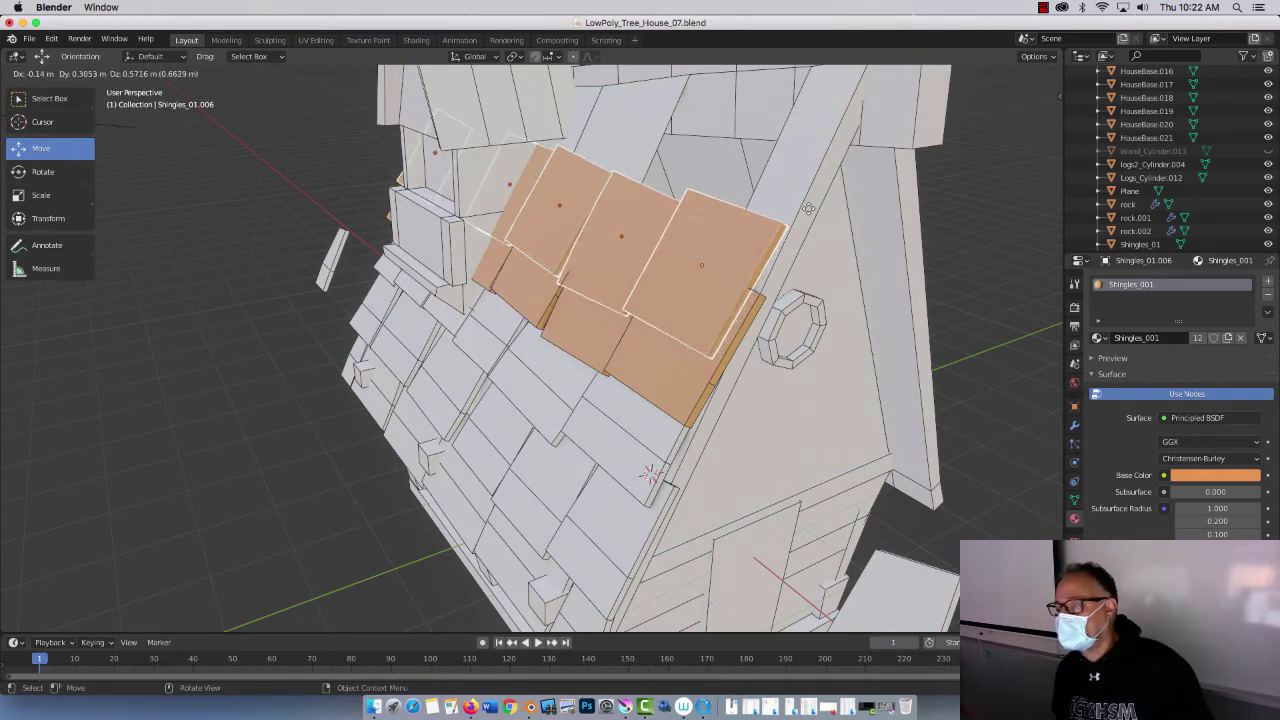
{"action": "left_click", "coordinate": [808, 208]}
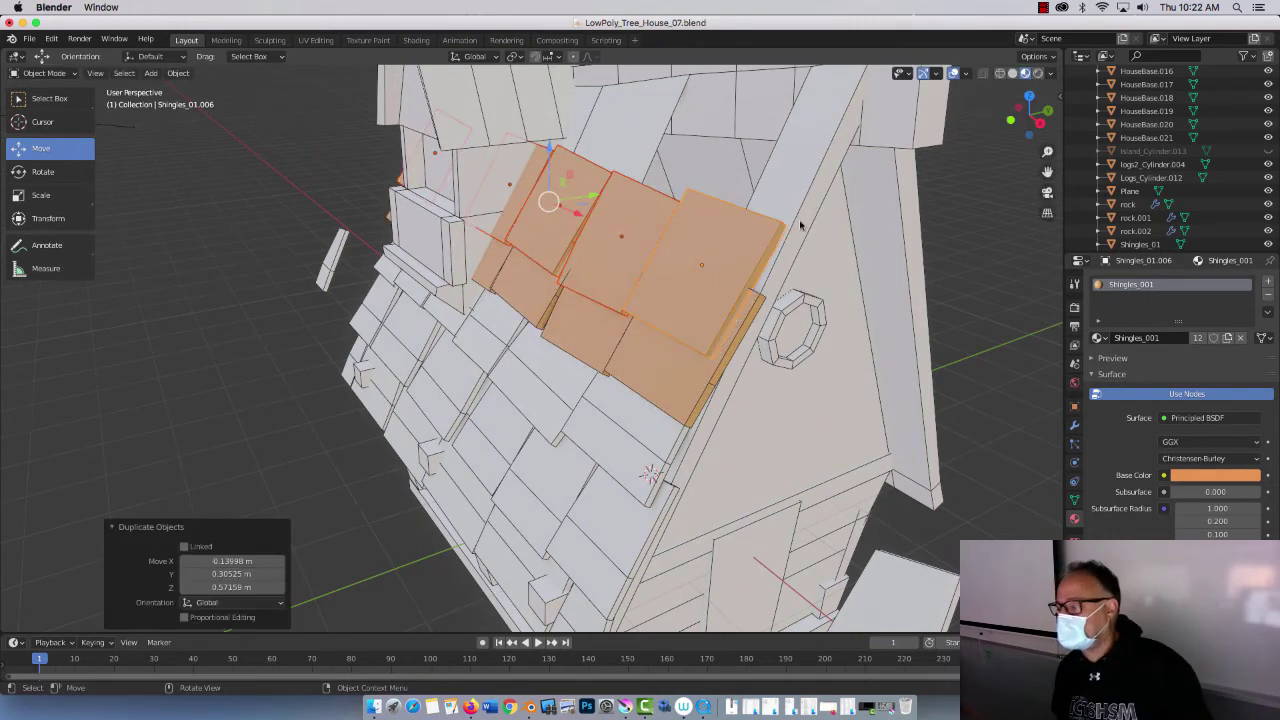
Step: Move the duplicated shingles along Y, up along Z, and along X above the original row
{"action": "middle_click_drag", "start_coordinate": [776, 247], "coordinate": [682, 288]}
{"action": "left_click_drag", "start_coordinate": [510, 160], "coordinate": [377, 227]}
{"action": "middle_click_drag", "start_coordinate": [377, 227], "coordinate": [590, 195]}
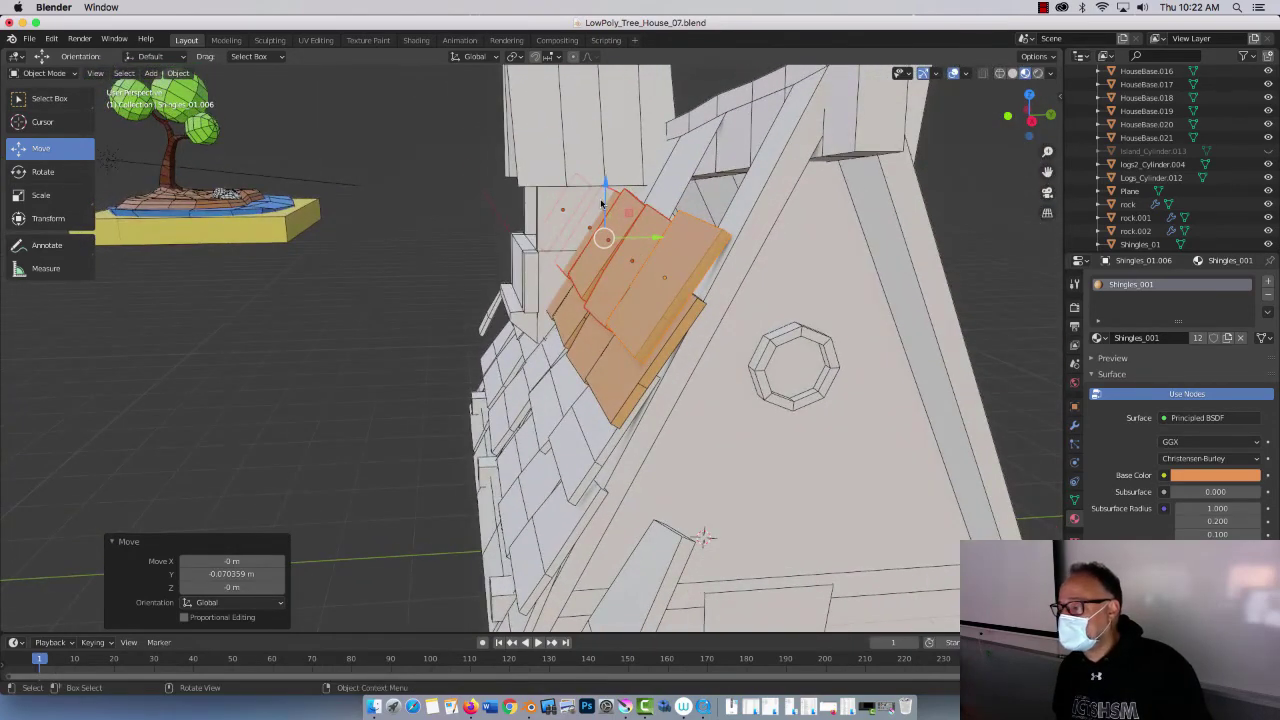
{"action": "left_click_drag", "start_coordinate": [605, 204], "coordinate": [609, 194]}
{"action": "middle_click_drag", "start_coordinate": [347, 258], "coordinate": [314, 240]}
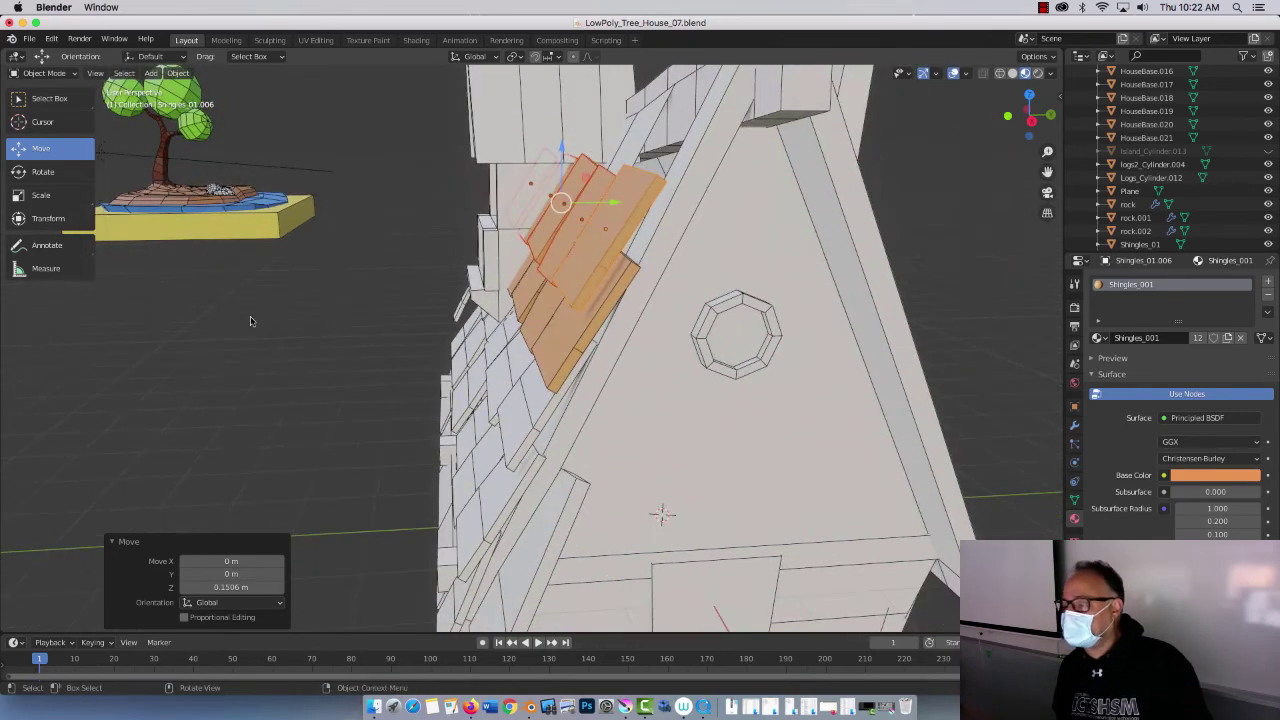
{"action": "middle_click_drag", "start_coordinate": [251, 317], "coordinate": [489, 320]}
{"action": "left_click_drag", "start_coordinate": [793, 195], "coordinate": [794, 206]}
{"action": "middle_click_drag", "start_coordinate": [797, 222], "coordinate": [588, 245]}
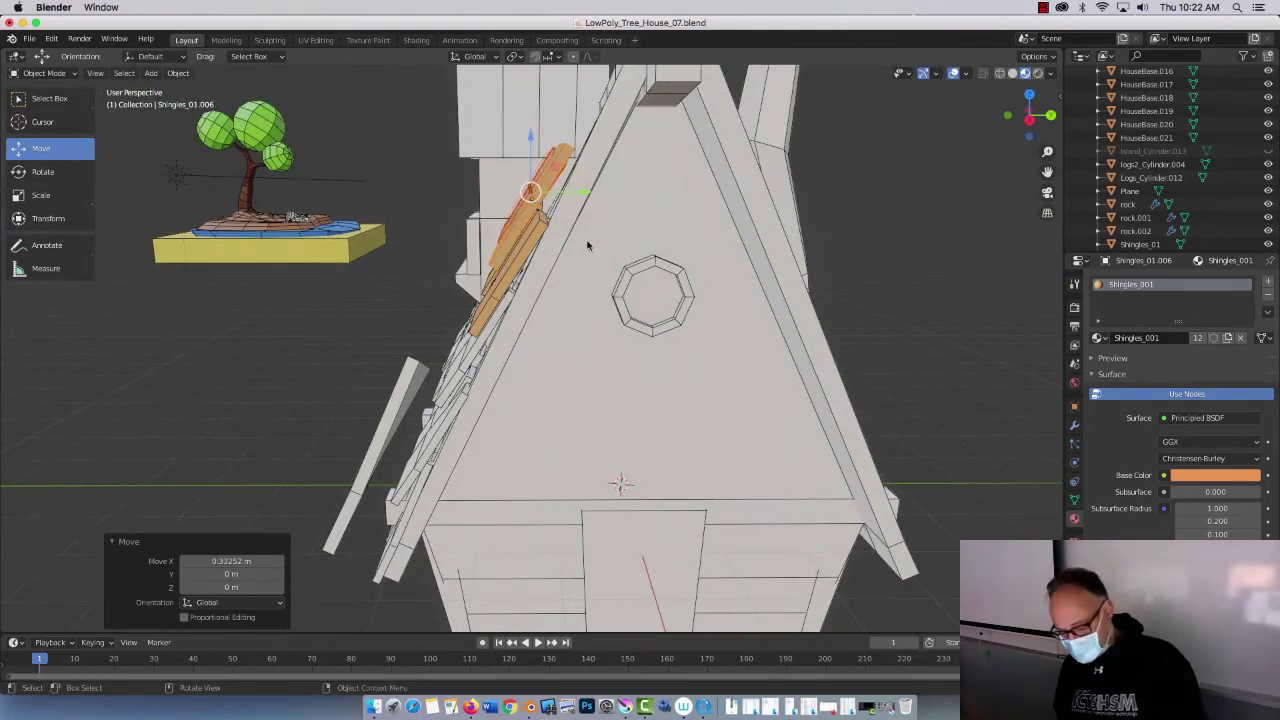
Step: Tilt the copies 2.6°, rotate them slightly about X, and push them 0.11341 m along Y
{"action": "key", "text": "r"}
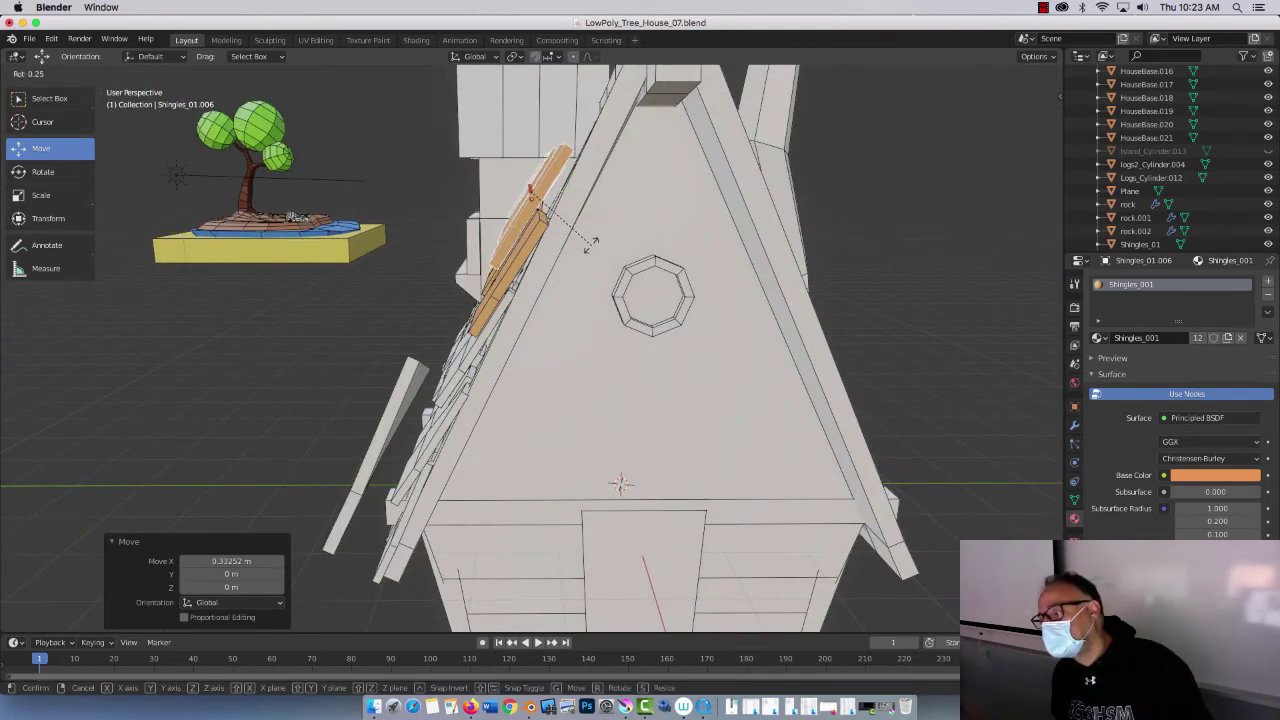
{"action": "left_click", "coordinate": [587, 250]}
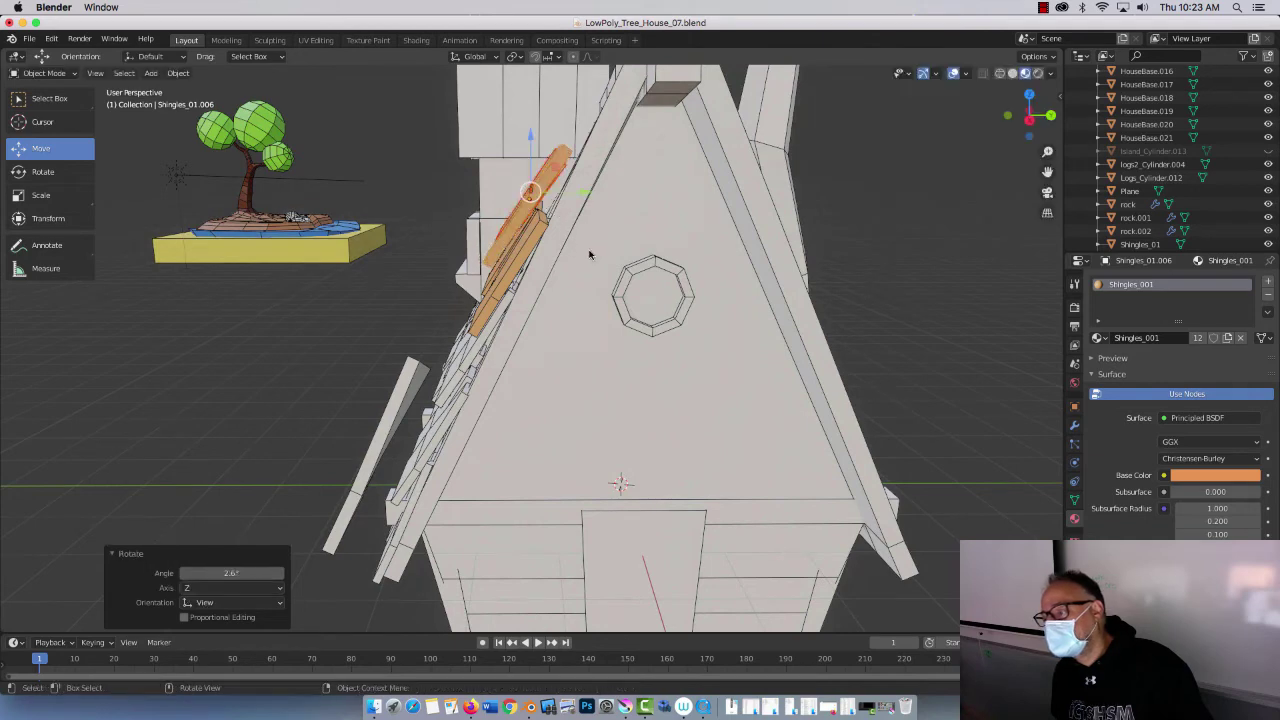
{"action": "left_click", "coordinate": [50, 173]}
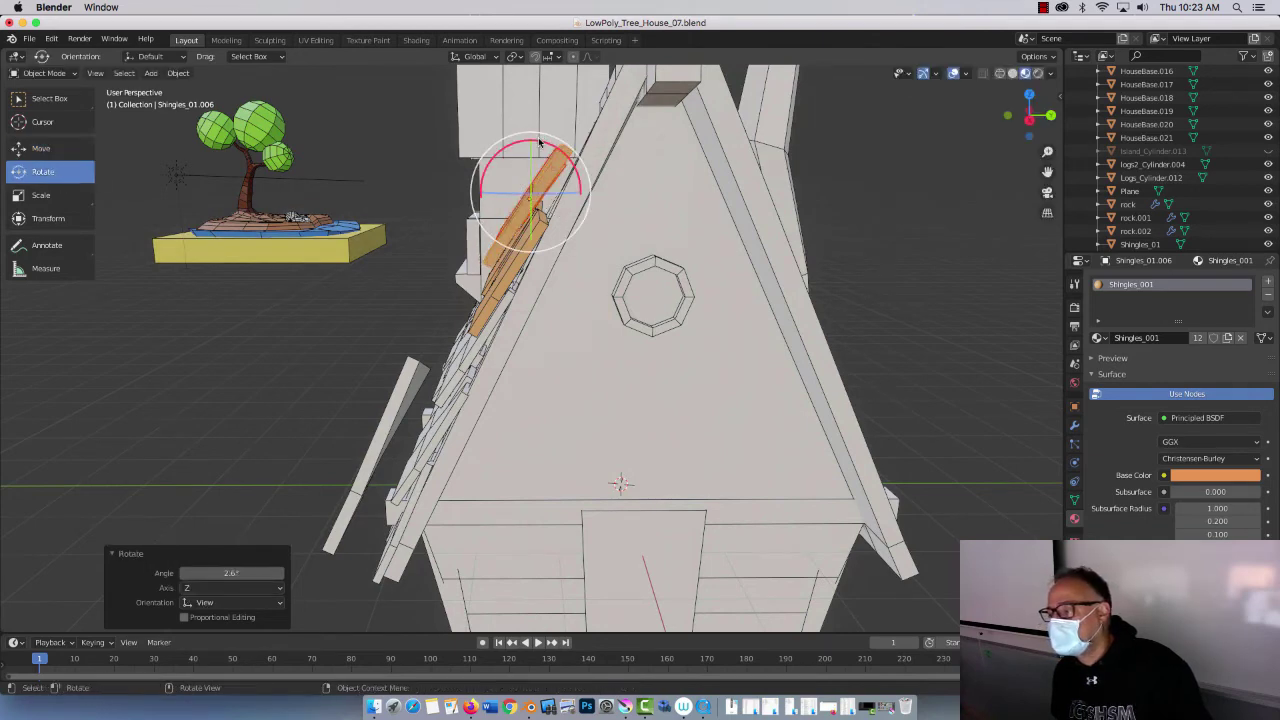
{"action": "left_click_drag", "start_coordinate": [535, 145], "coordinate": [541, 143]}
{"action": "left_click", "coordinate": [33, 152]}
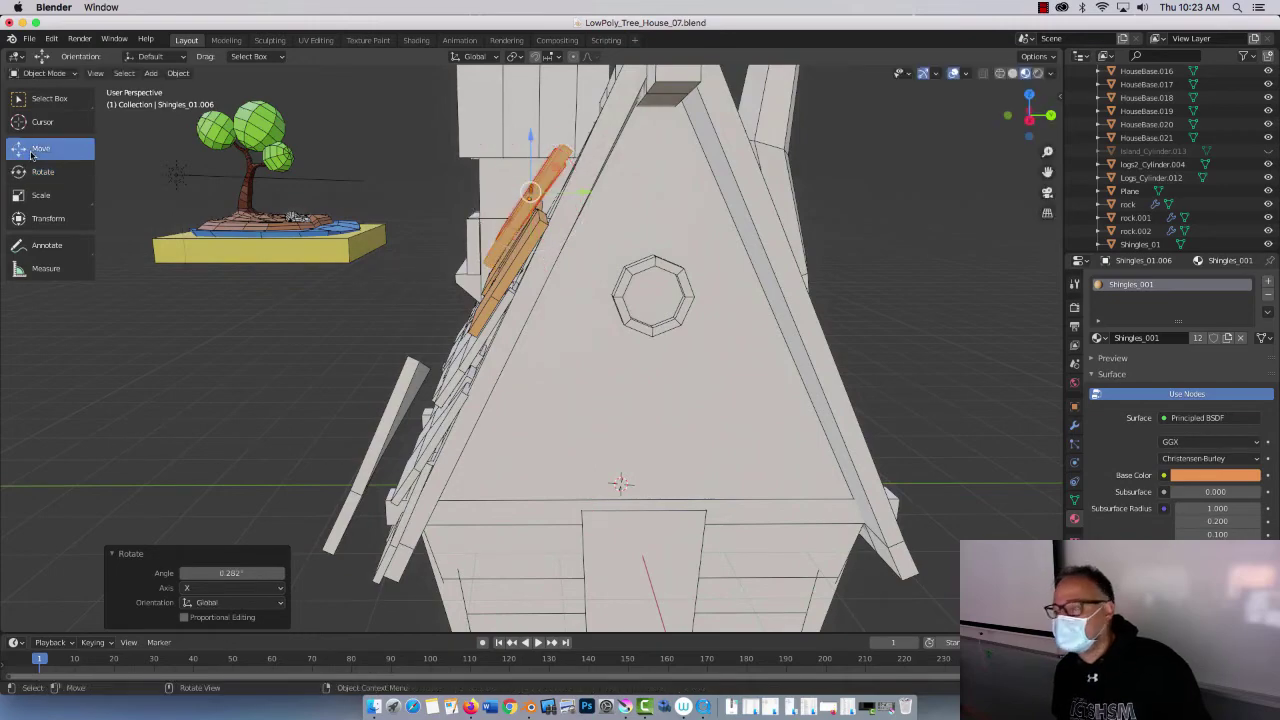
{"action": "left_click_drag", "start_coordinate": [560, 196], "coordinate": [543, 196]}
{"action": "middle_click_drag", "start_coordinate": [380, 217], "coordinate": [513, 236]}
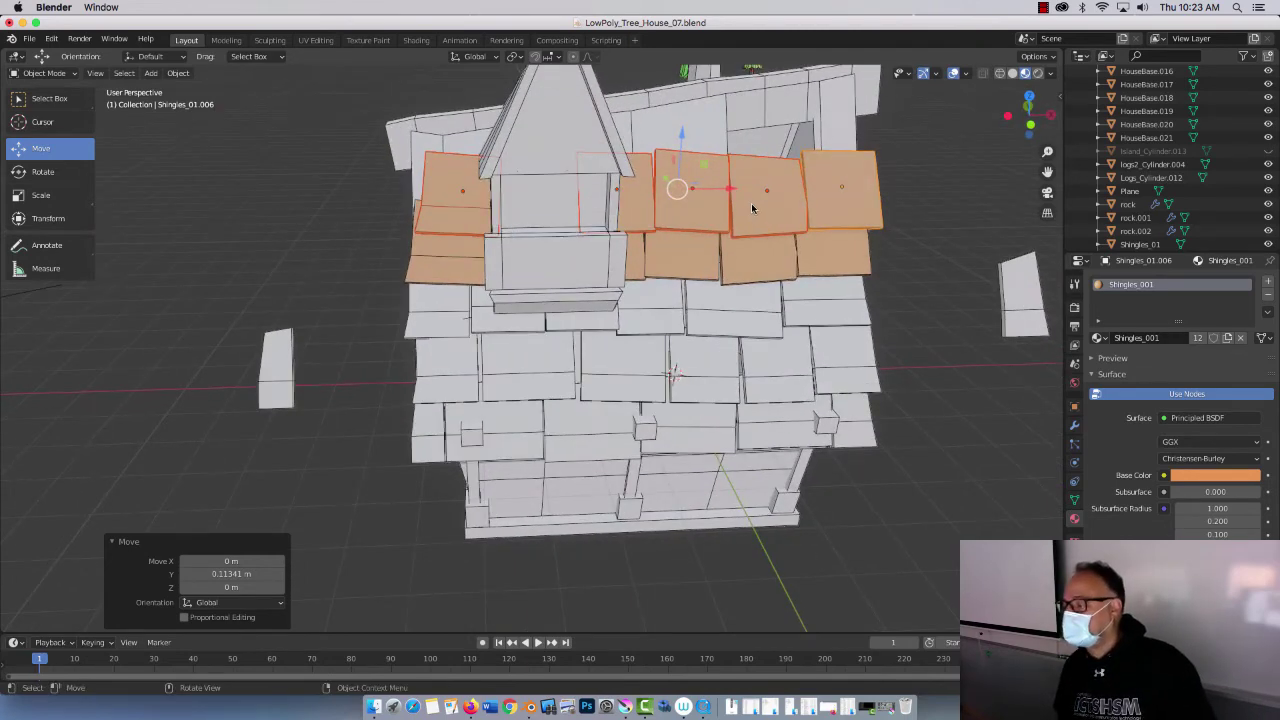
Step: In Edit Mode, move a corner vertex of a top-row orange shingle up and slightly along X
{"action": "middle_click_drag", "start_coordinate": [770, 228], "coordinate": [637, 272]}
{"action": "left_click", "coordinate": [637, 275]}
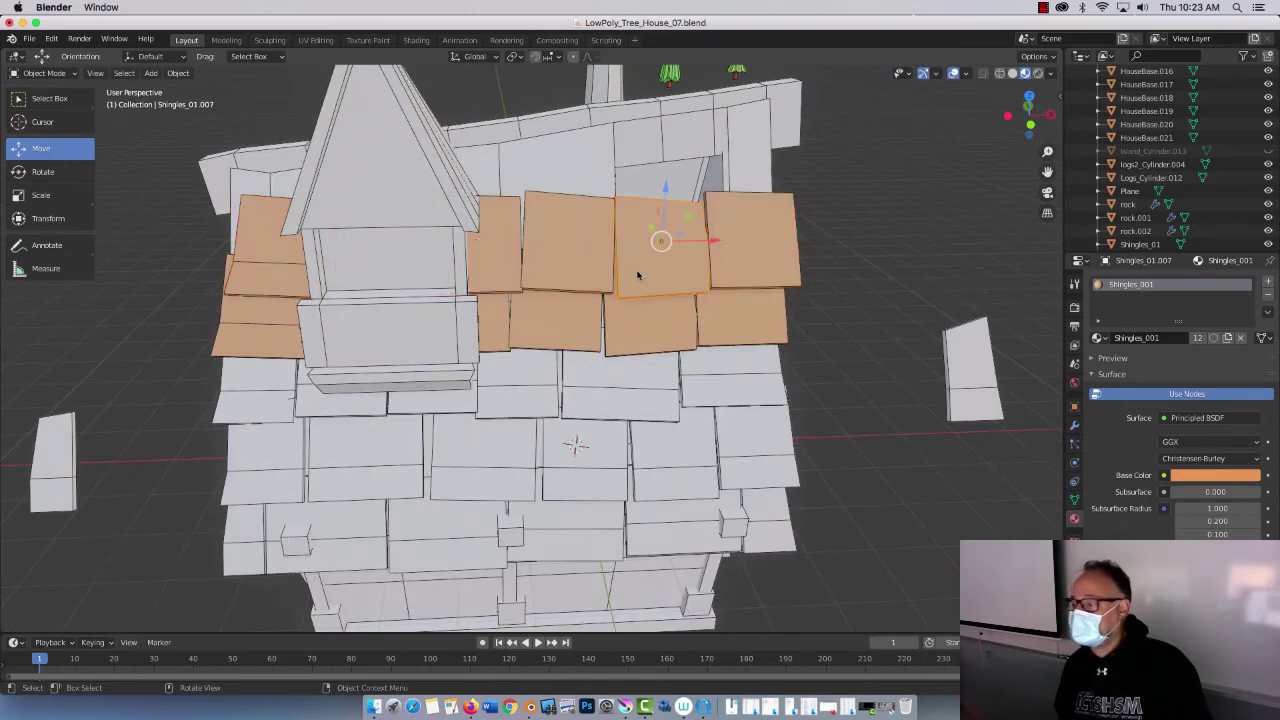
{"action": "key", "text": "Tab"}
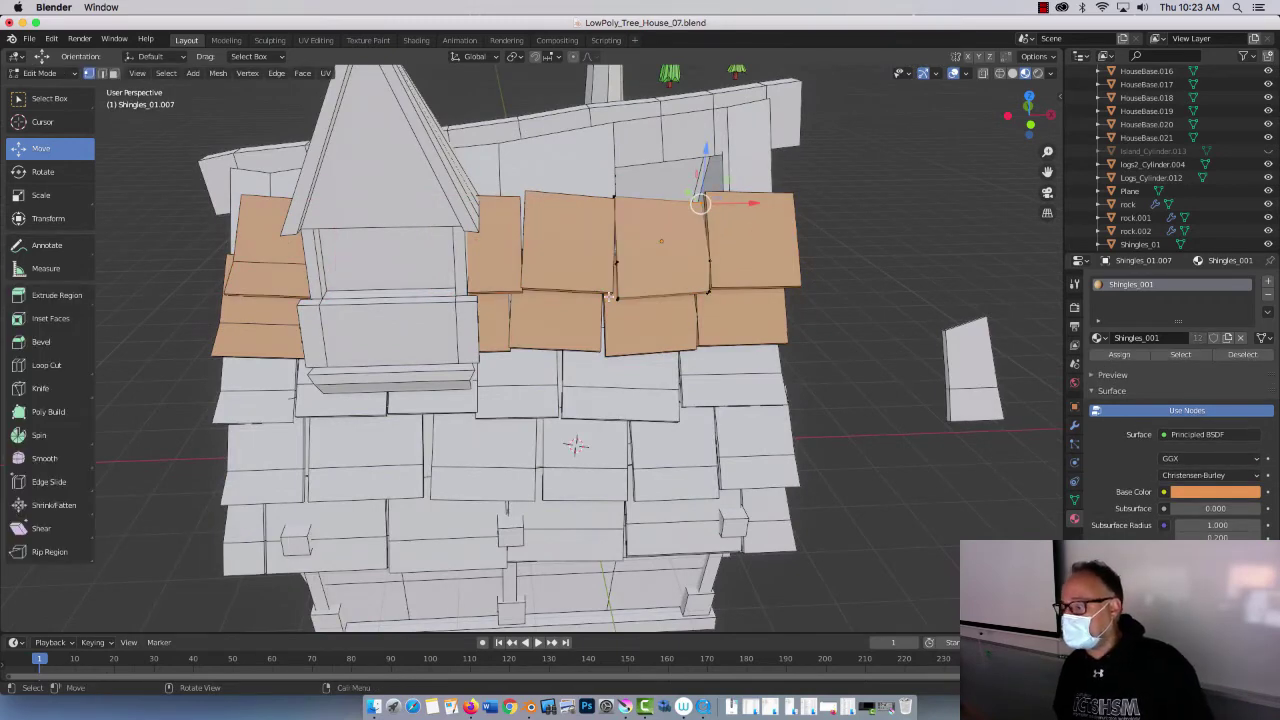
{"action": "left_click", "coordinate": [614, 293]}
{"action": "key", "text": "g"}
{"action": "left_click", "coordinate": [619, 269]}
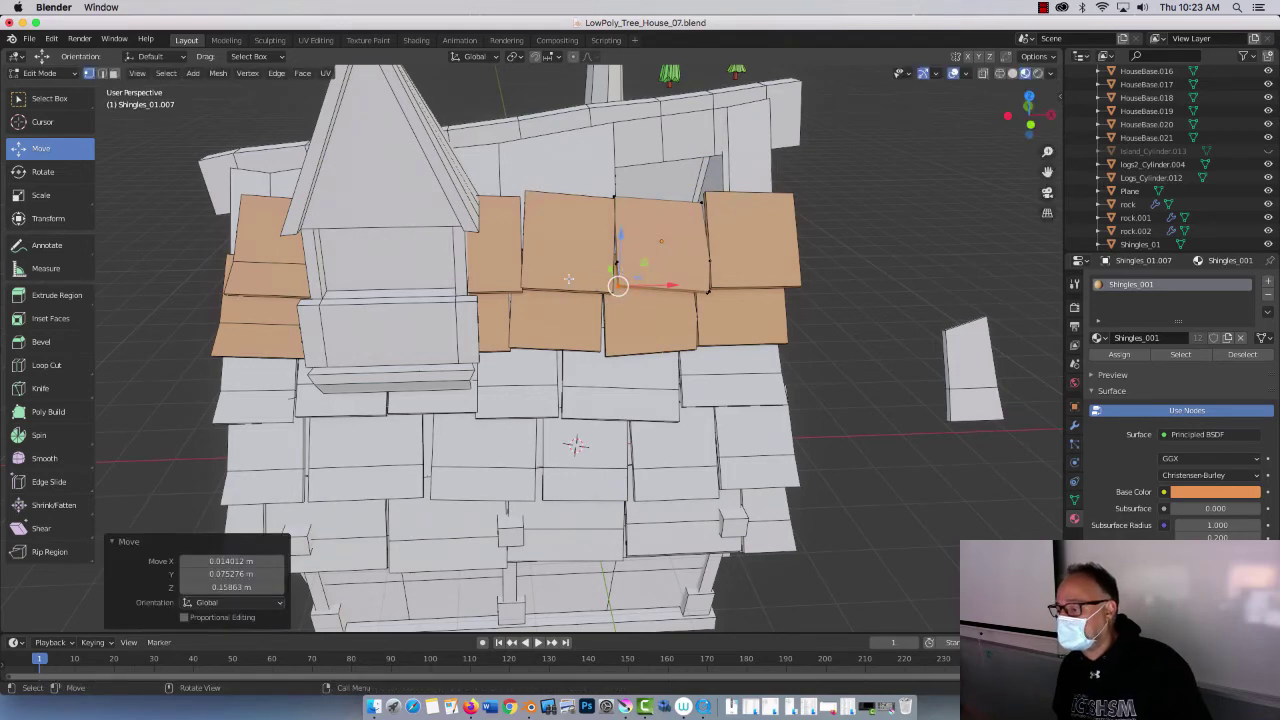
{"action": "key", "text": "ctrl+z"}
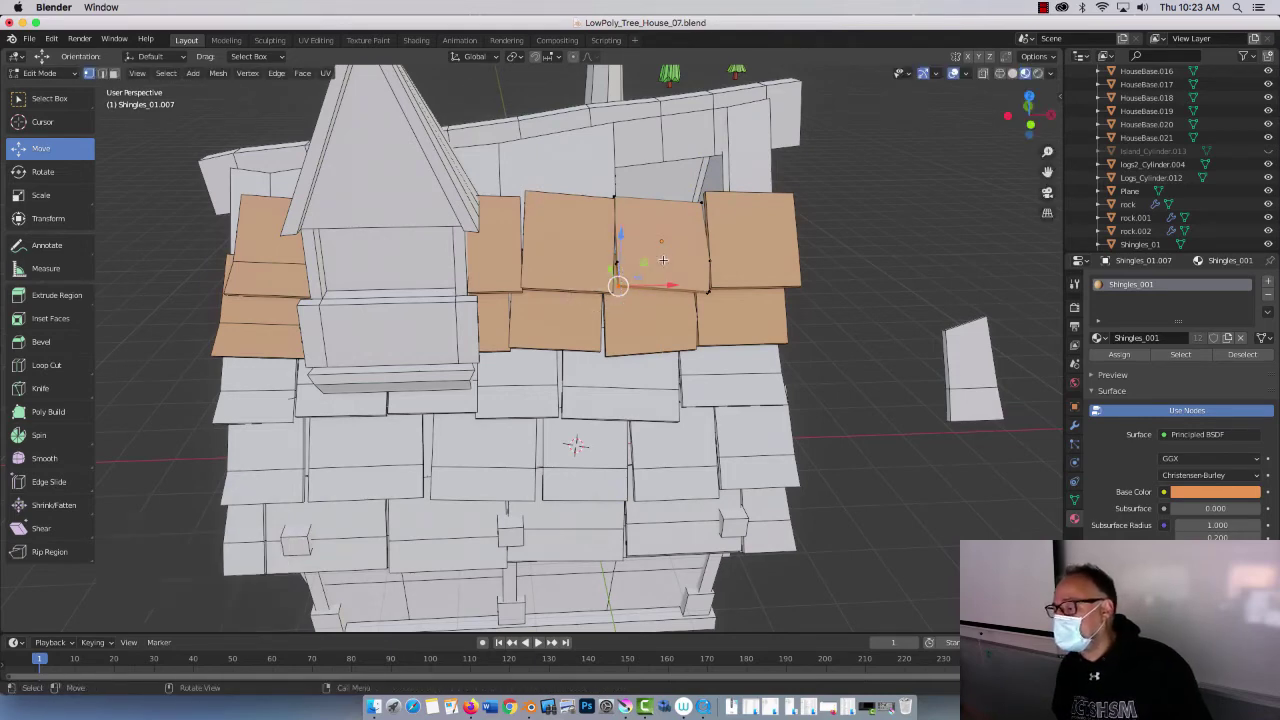
{"action": "key", "text": "ctrl+shift+z"}
{"action": "left_click_drag", "start_coordinate": [657, 262], "coordinate": [661, 265]}
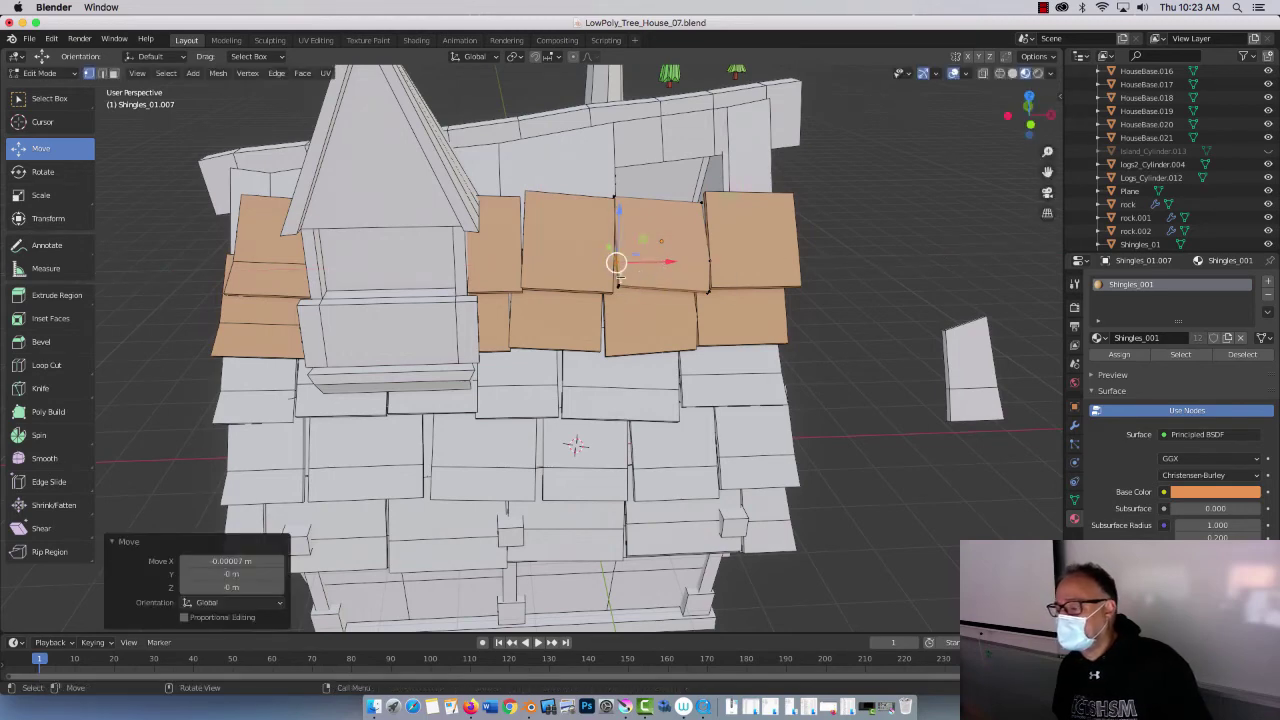
{"action": "middle_click_drag", "start_coordinate": [235, 254], "coordinate": [119, 177]}
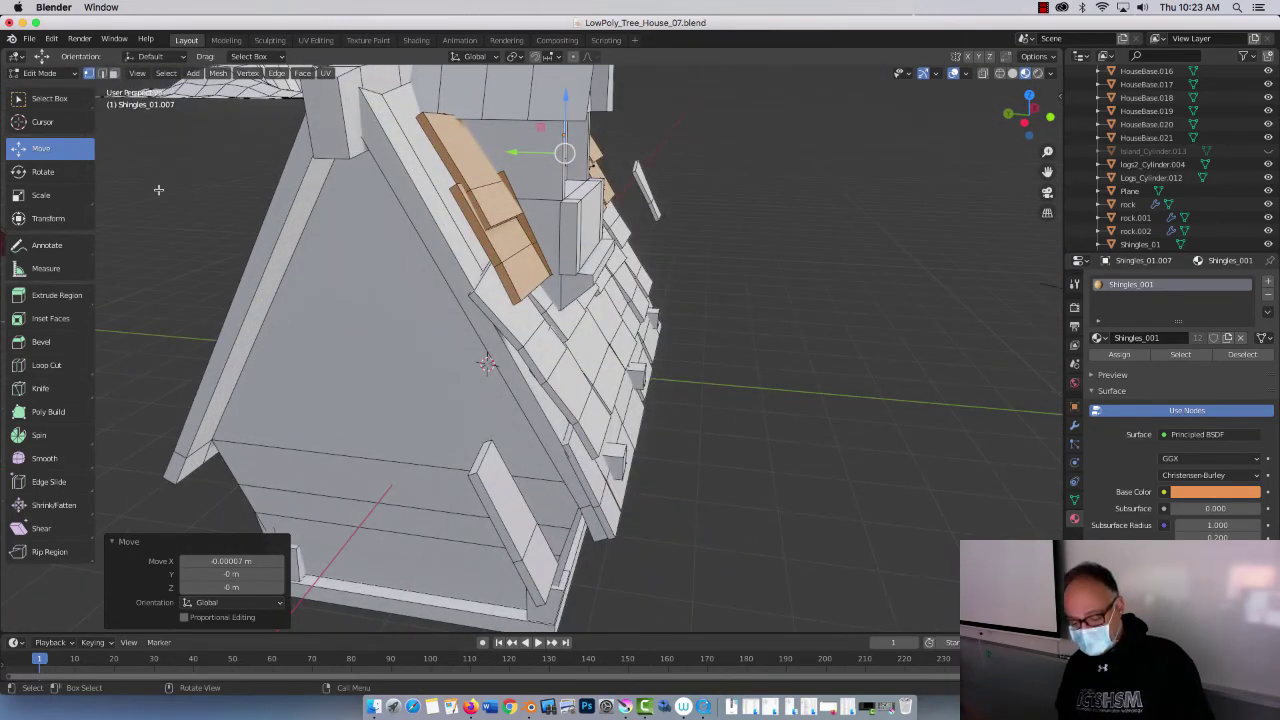
Step: Duplicate an orange shingle further along the roof, tilt it slightly, and slide it along Y
{"action": "key", "text": "Tab"}
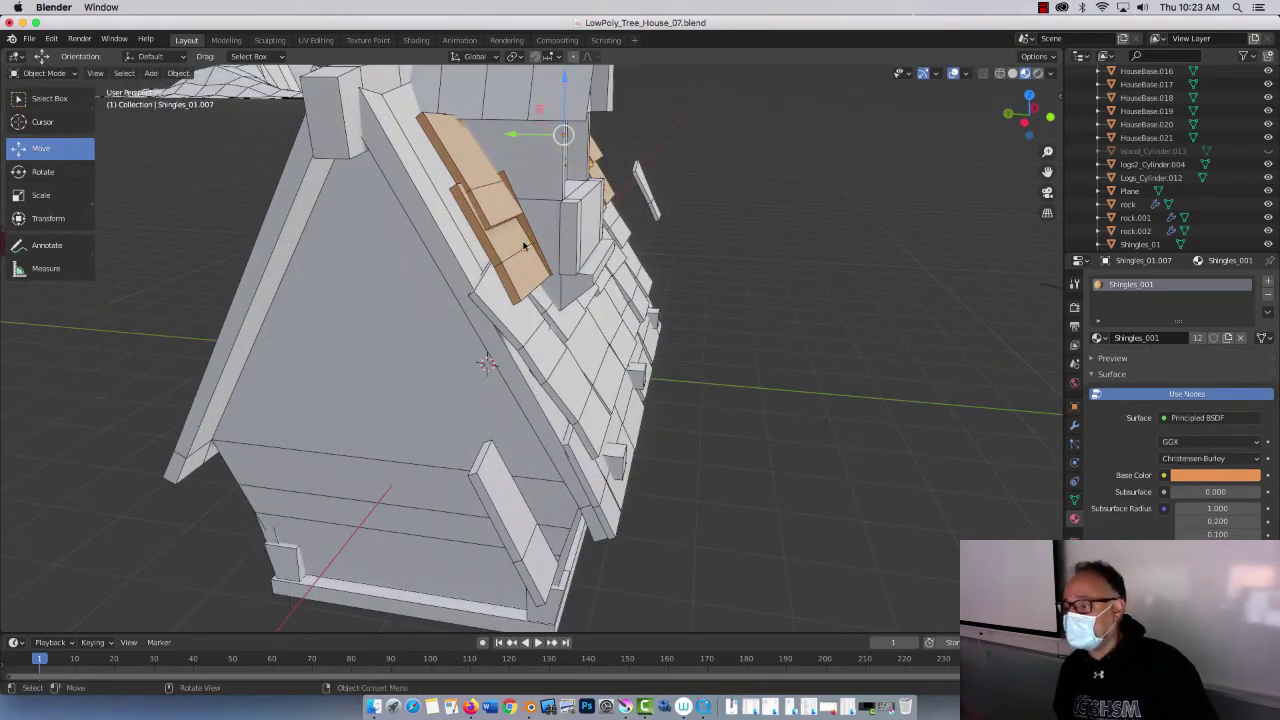
{"action": "left_click", "coordinate": [522, 245]}
{"action": "key", "text": "shift+d"}
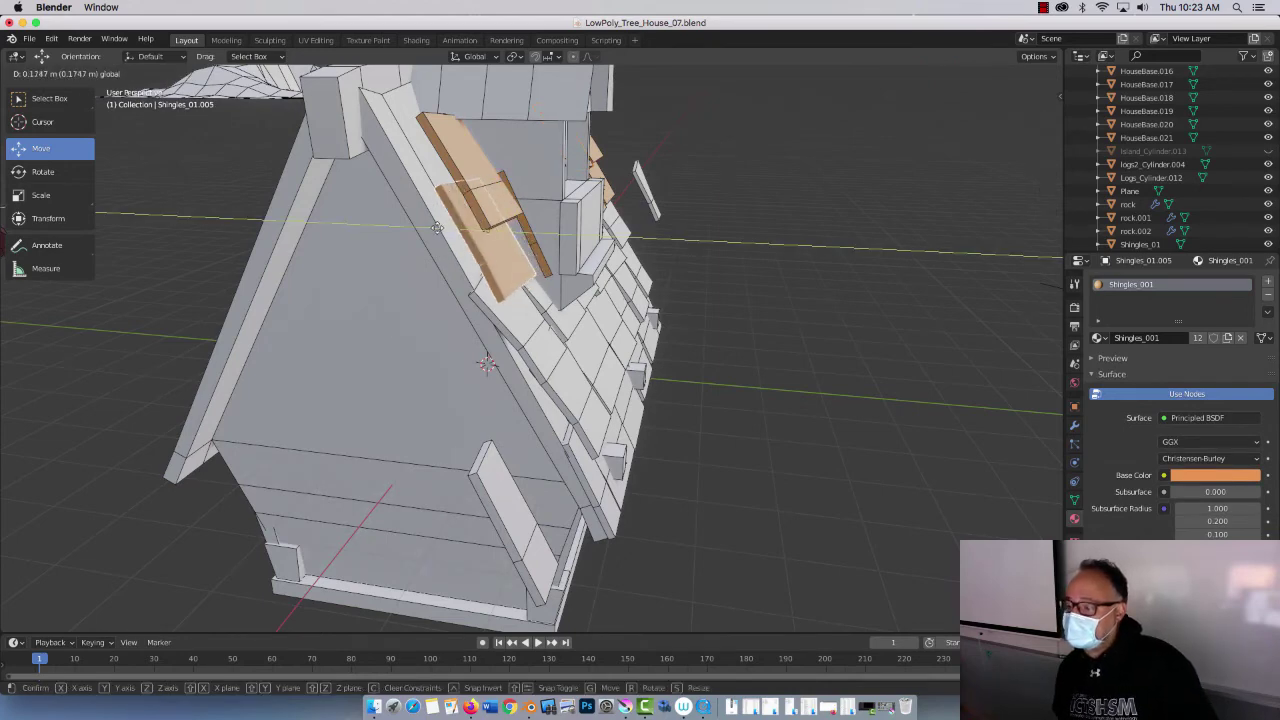
{"action": "left_click", "coordinate": [418, 250]}
{"action": "middle_click_drag", "start_coordinate": [394, 257], "coordinate": [416, 308]}
{"action": "key", "text": "r"}
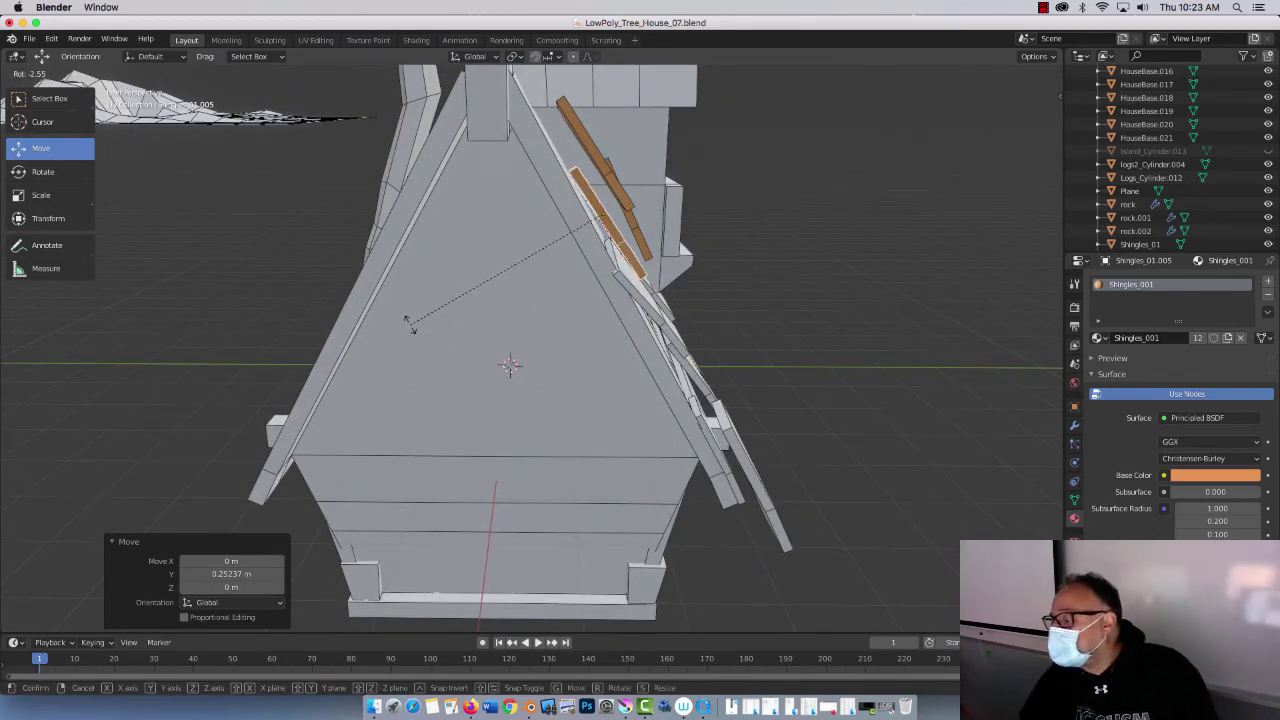
{"action": "left_click", "coordinate": [409, 323]}
{"action": "left_click_drag", "start_coordinate": [552, 211], "coordinate": [541, 213]}
Step: Move another orange shingle down the slope along Y, then select the shingle behind the dormer
{"action": "left_click", "coordinate": [586, 148]}
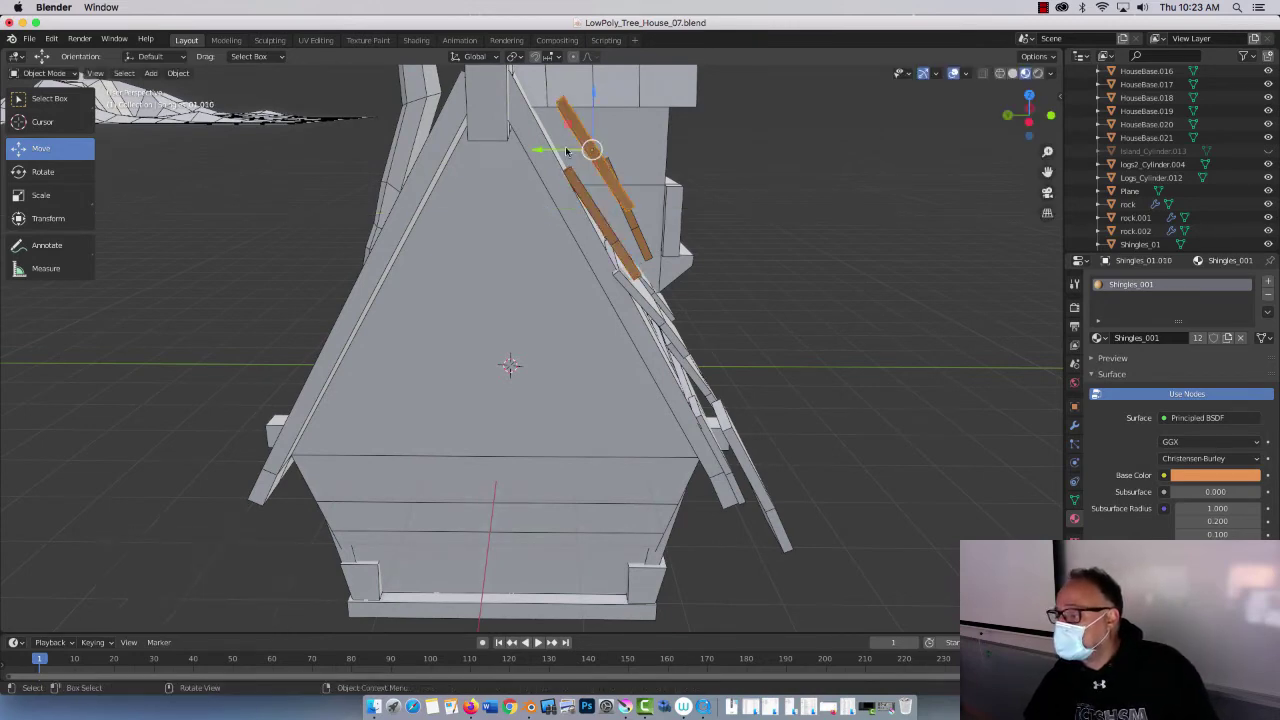
{"action": "left_click_drag", "start_coordinate": [566, 150], "coordinate": [536, 157]}
{"action": "middle_click_drag", "start_coordinate": [536, 157], "coordinate": [519, 235]}
{"action": "left_click", "coordinate": [487, 233]}
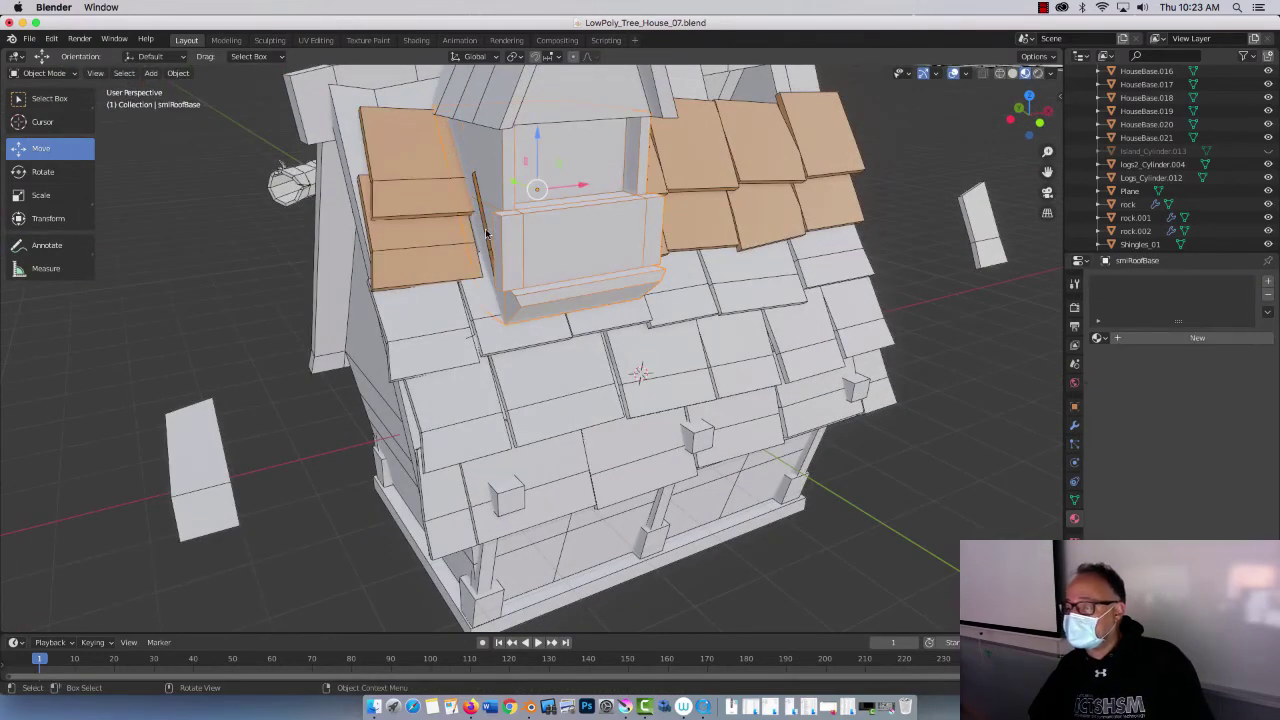
{"action": "left_click", "coordinate": [487, 233]}
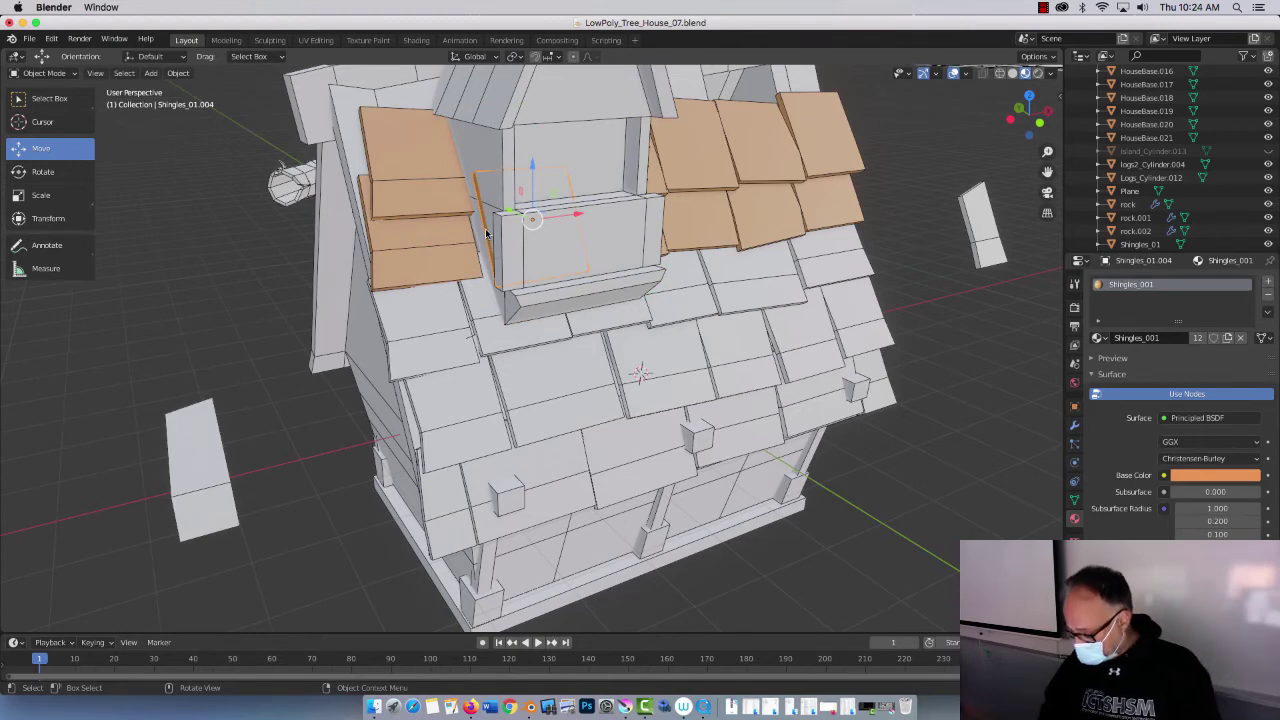
Step: Delete the orange shingle behind the dormer and inspect the remaining orange rows
{"action": "key", "text": "x"}
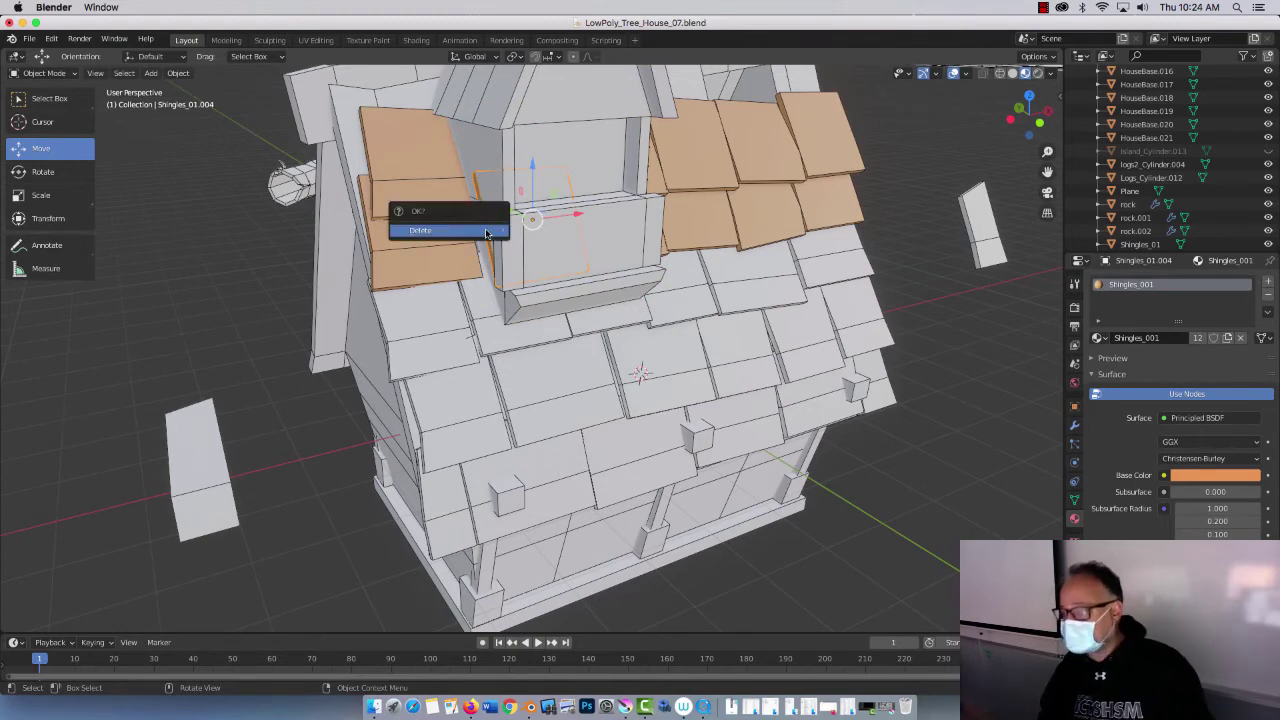
{"action": "left_click", "coordinate": [487, 233]}
{"action": "scroll", "coordinate": [426, 200], "scroll_direction": "up", "scroll_amount": 4}
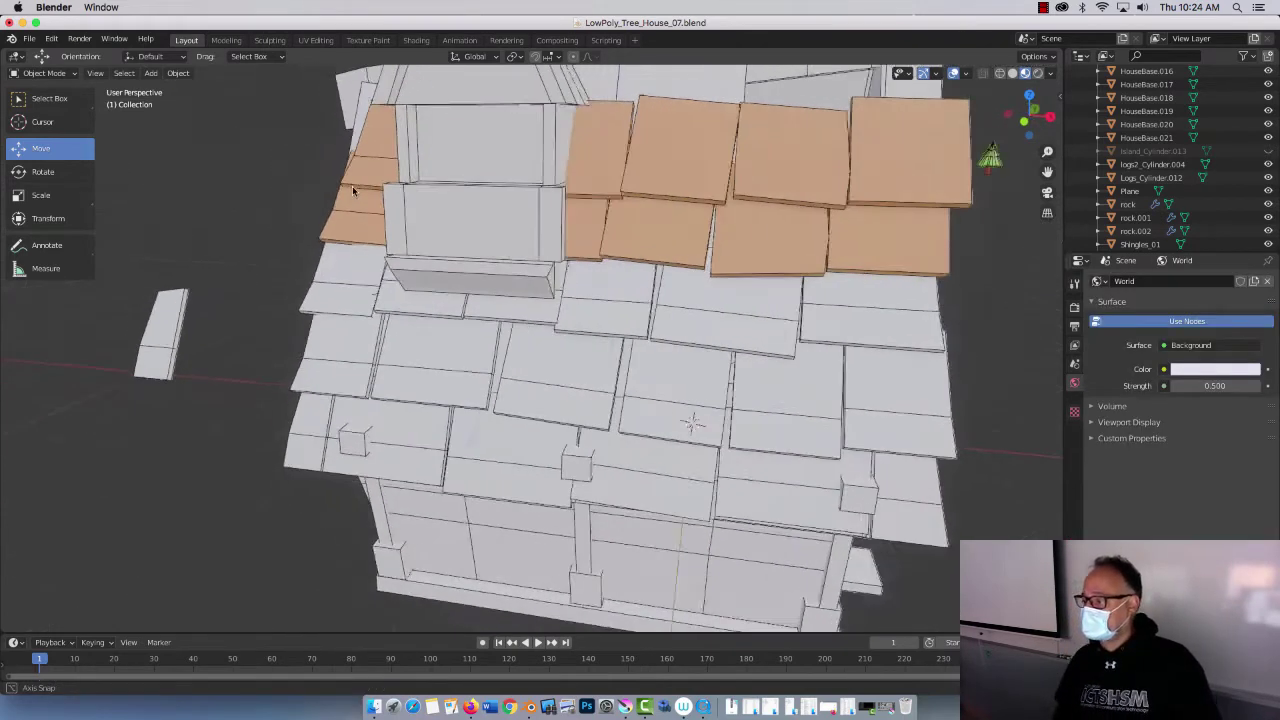
{"action": "scroll", "coordinate": [505, 222], "scroll_direction": "down", "scroll_amount": 4}
{"action": "middle_click_drag", "start_coordinate": [557, 248], "coordinate": [632, 258]}
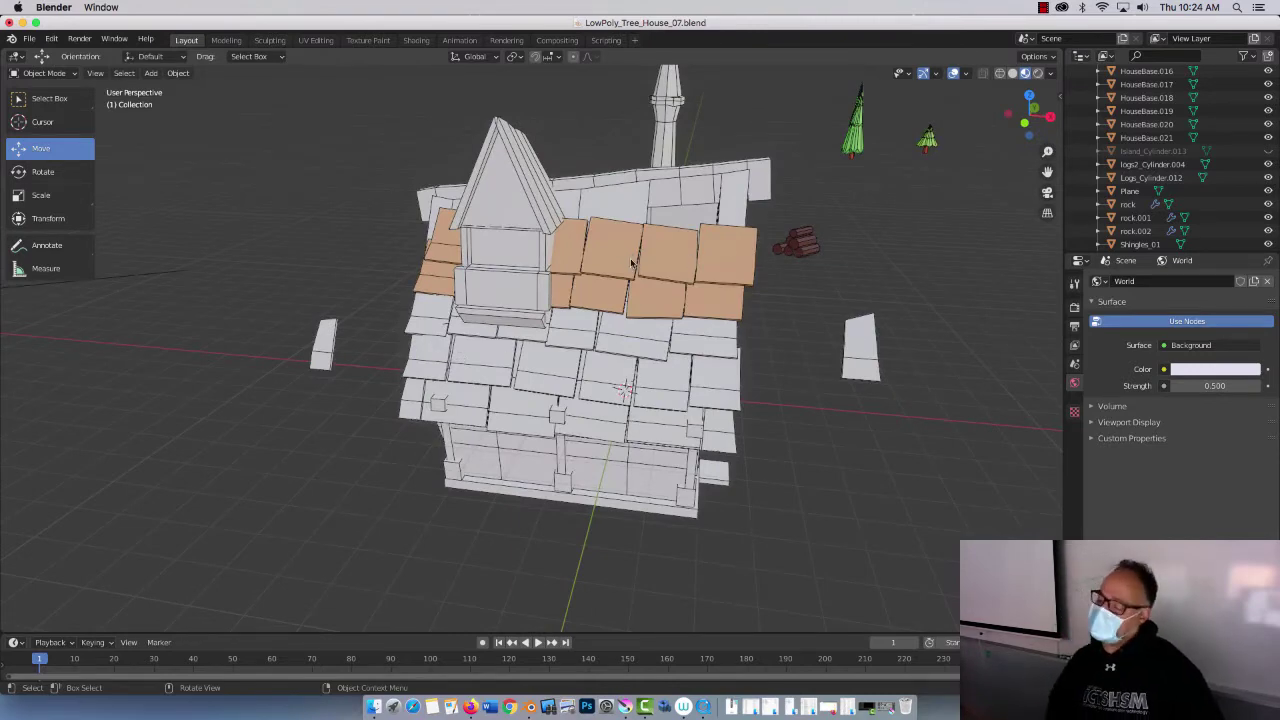
{"action": "scroll", "coordinate": [621, 261], "scroll_direction": "up", "scroll_amount": 3}
{"action": "middle_click_drag", "start_coordinate": [621, 261], "coordinate": [544, 260]}
Step: Try enlarging a shingle right of the dormer to 1.130, undo, then resize another along its width
{"action": "left_click", "coordinate": [574, 221]}
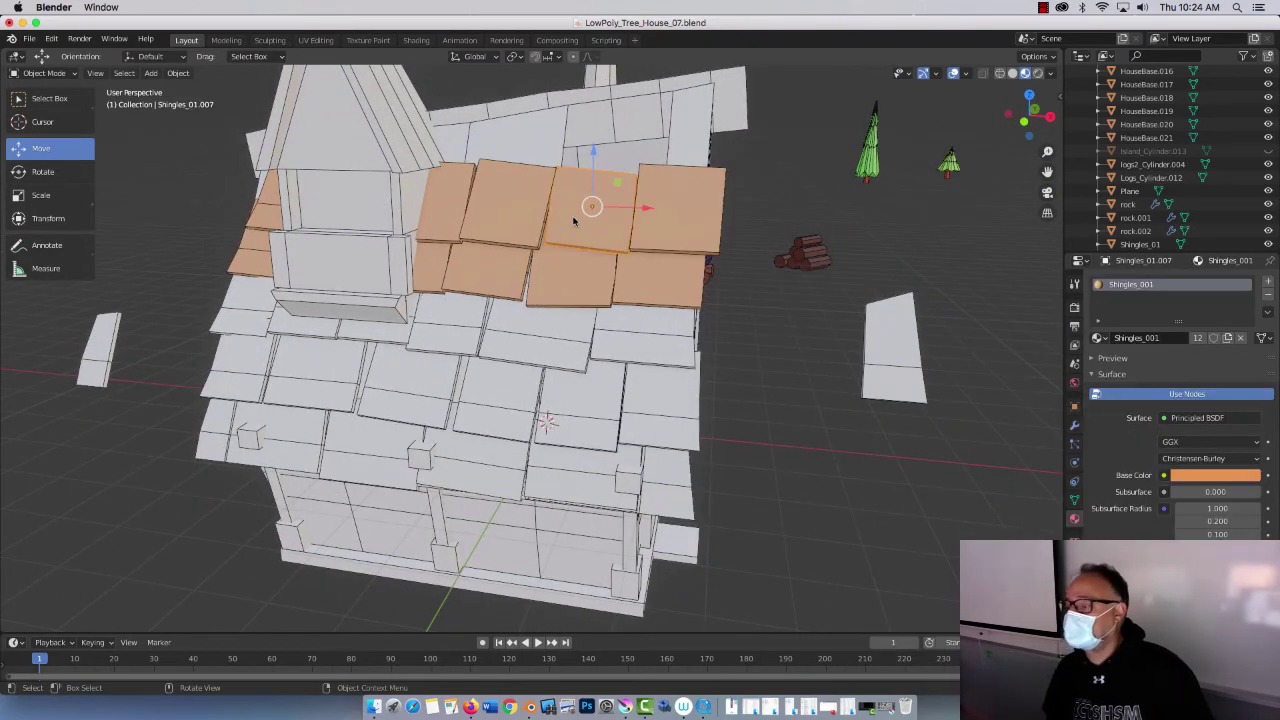
{"action": "key", "text": "s"}
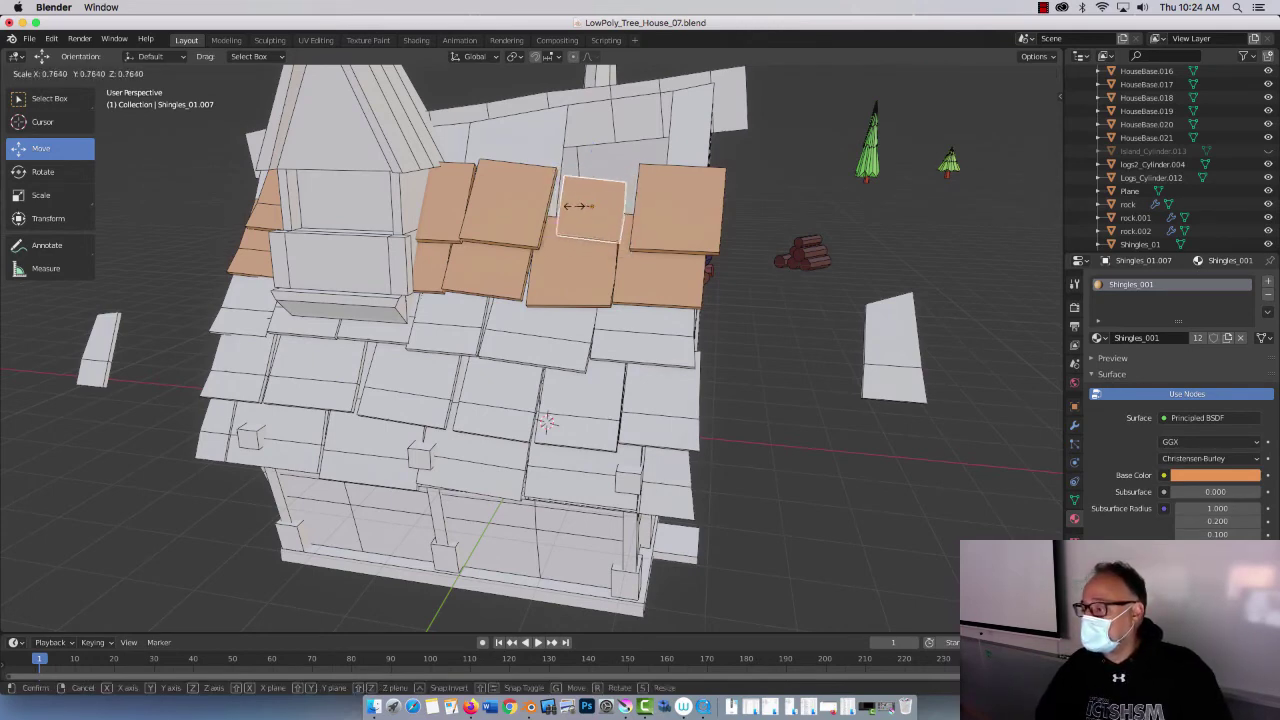
{"action": "left_click", "coordinate": [567, 207]}
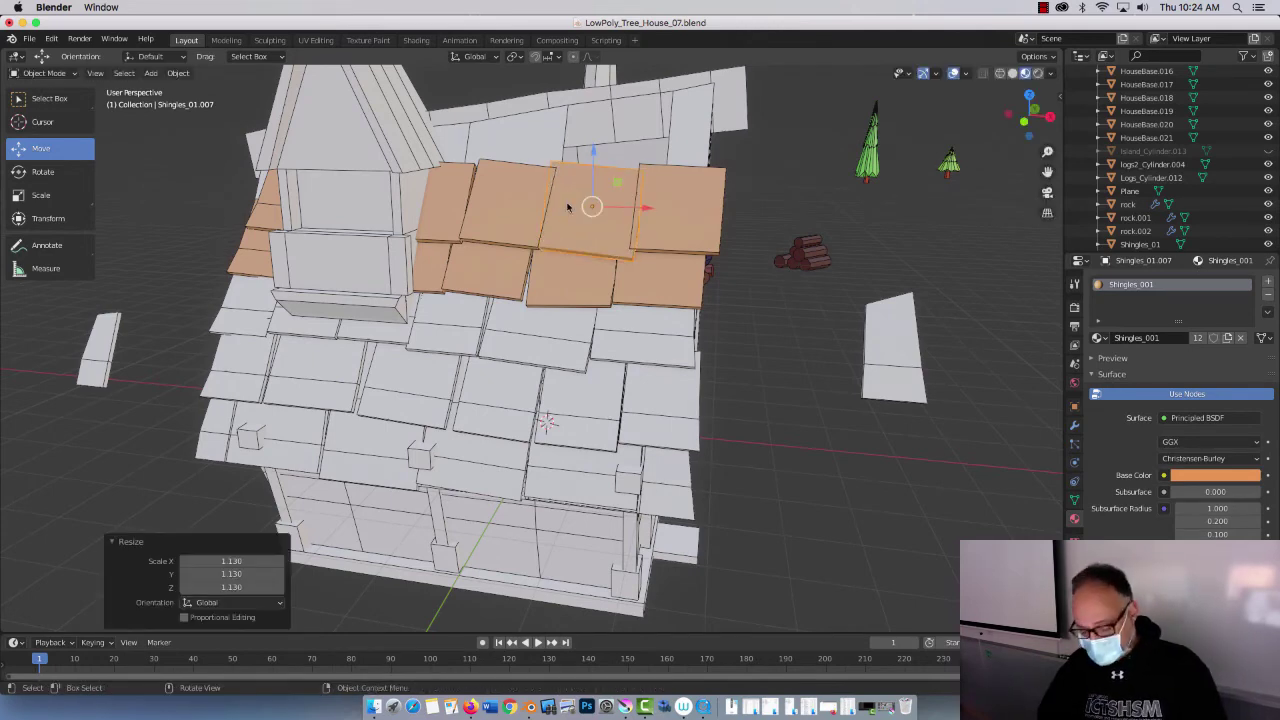
{"action": "key", "text": "ctrl+z"}
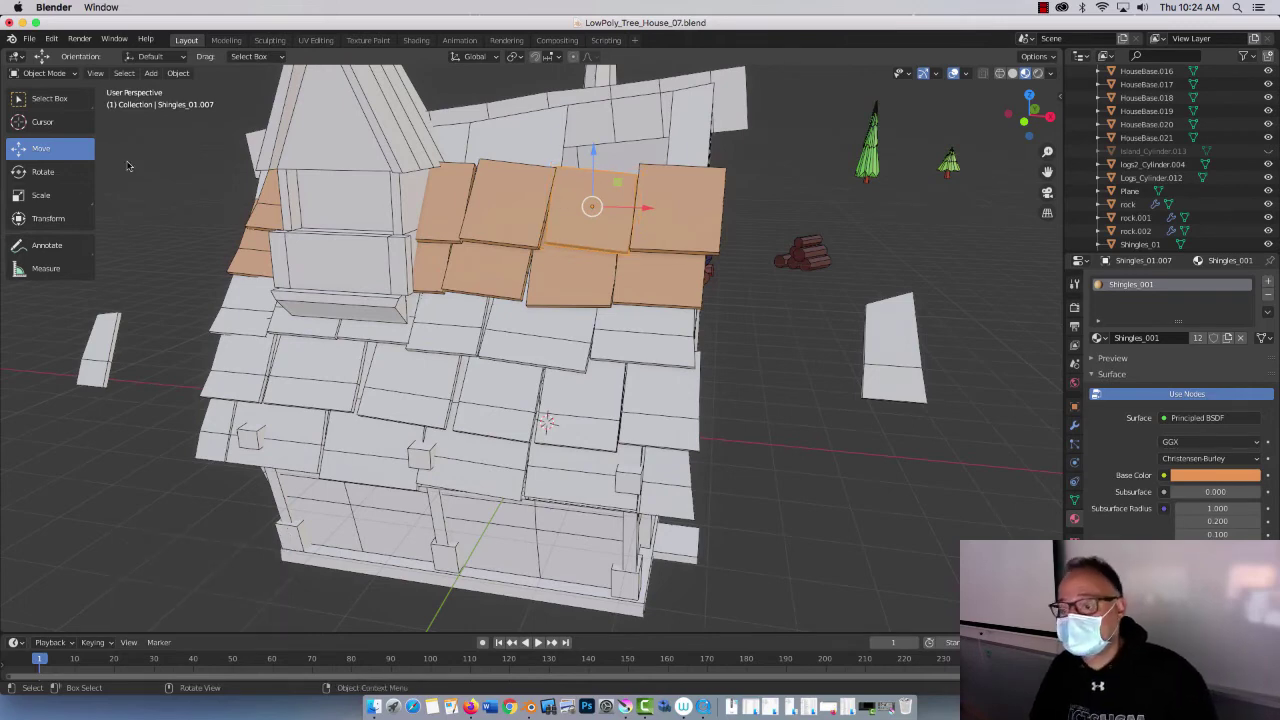
{"action": "left_click", "coordinate": [40, 195]}
{"action": "left_click_drag", "start_coordinate": [645, 207], "coordinate": [643, 207]}
{"action": "left_click", "coordinate": [497, 212]}
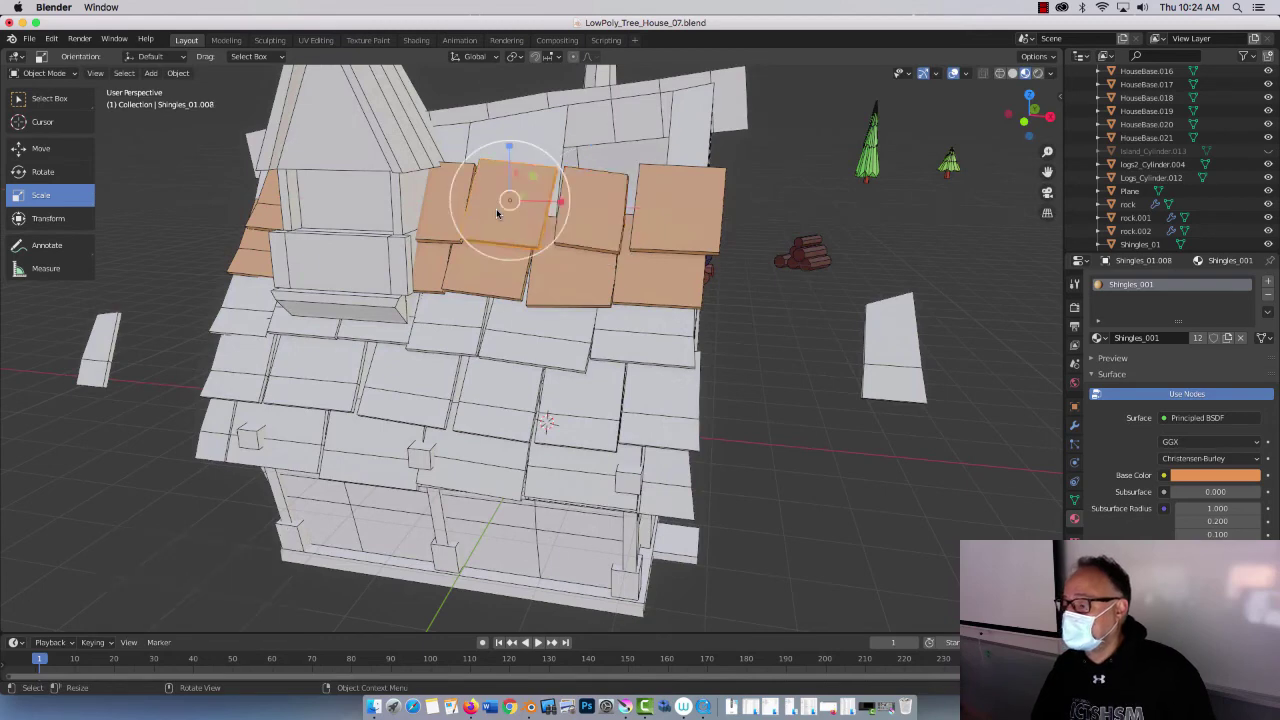
{"action": "mouse_move", "coordinate": [563, 203]}
{"action": "left_mouse_down"}
{"action": "mouse_move", "coordinate": [541, 198]}
{"action": "mouse_move", "coordinate": [560, 203]}
{"action": "left_mouse_up"}
Step: Slide the neighbouring orange shingles along X, moving Shingles_01.007 -1.1478 m to the row's right end
{"action": "left_click", "coordinate": [40, 148]}
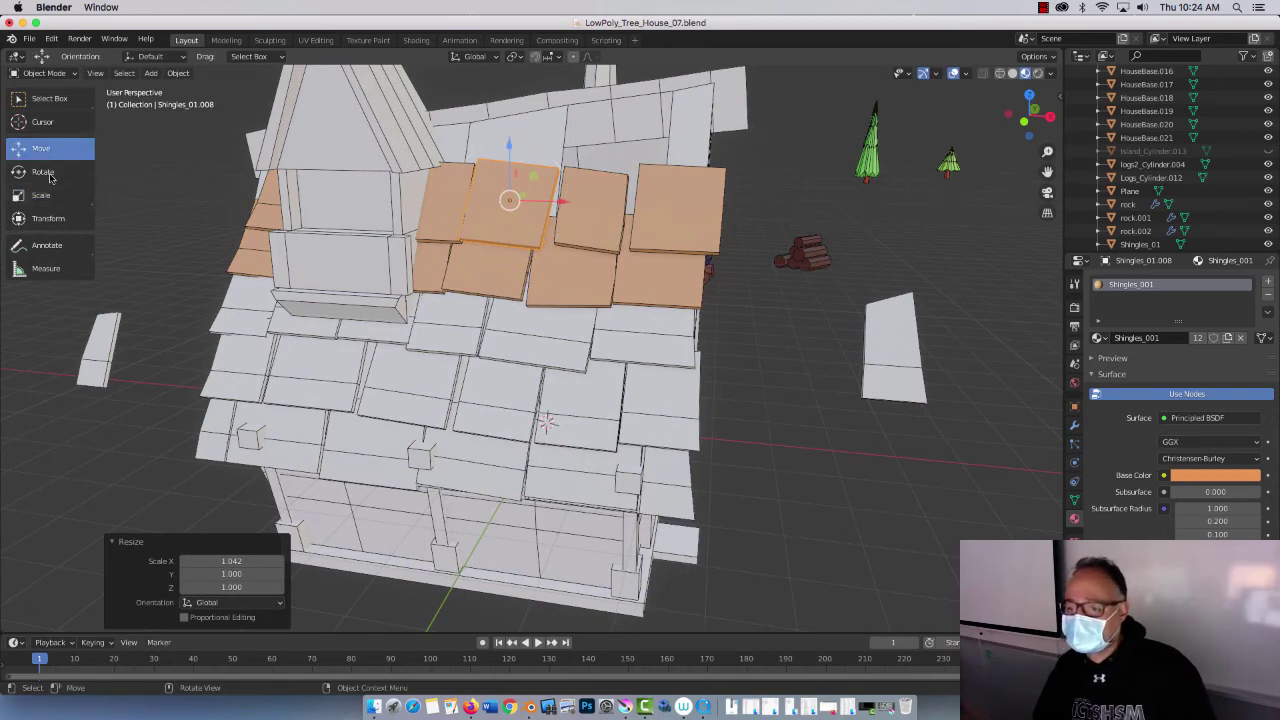
{"action": "left_click_drag", "start_coordinate": [538, 205], "coordinate": [628, 209]}
{"action": "left_click", "coordinate": [601, 242]}
{"action": "left_click", "coordinate": [663, 231]}
{"action": "left_click", "coordinate": [758, 210]}
{"action": "left_click_drag", "start_coordinate": [799, 215], "coordinate": [713, 220]}
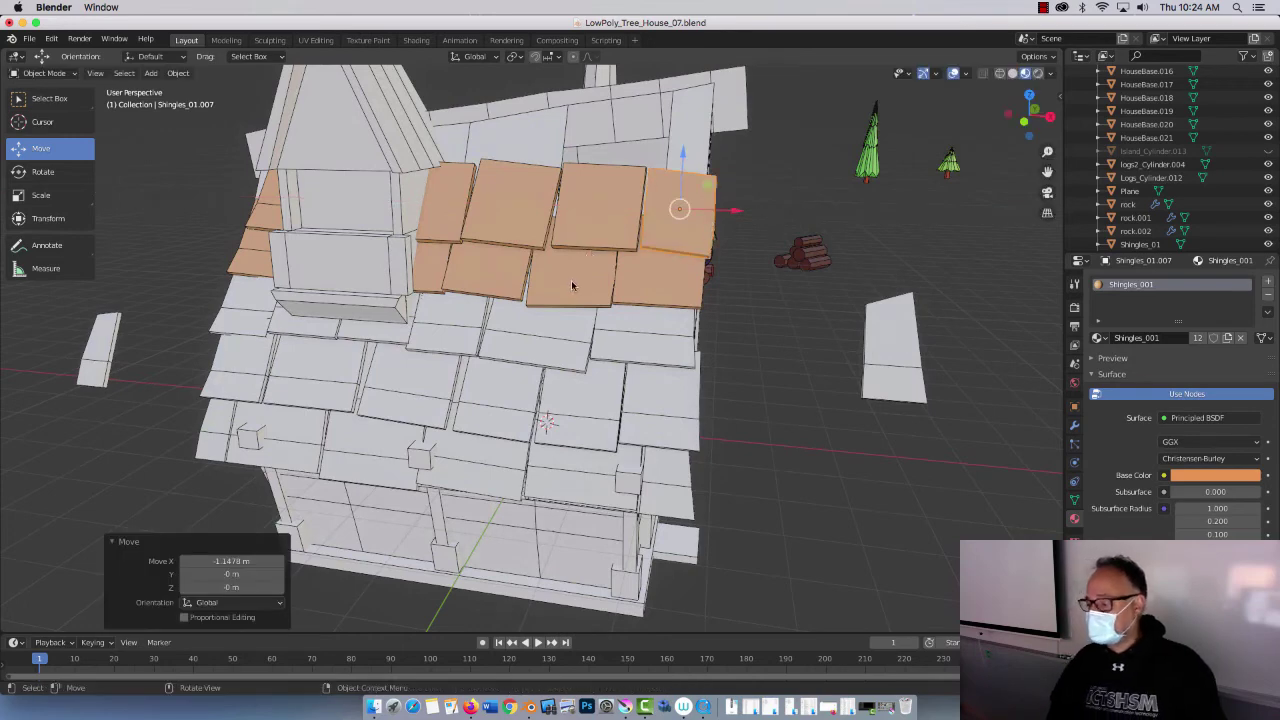
{"action": "middle_click_drag", "start_coordinate": [571, 289], "coordinate": [531, 286]}
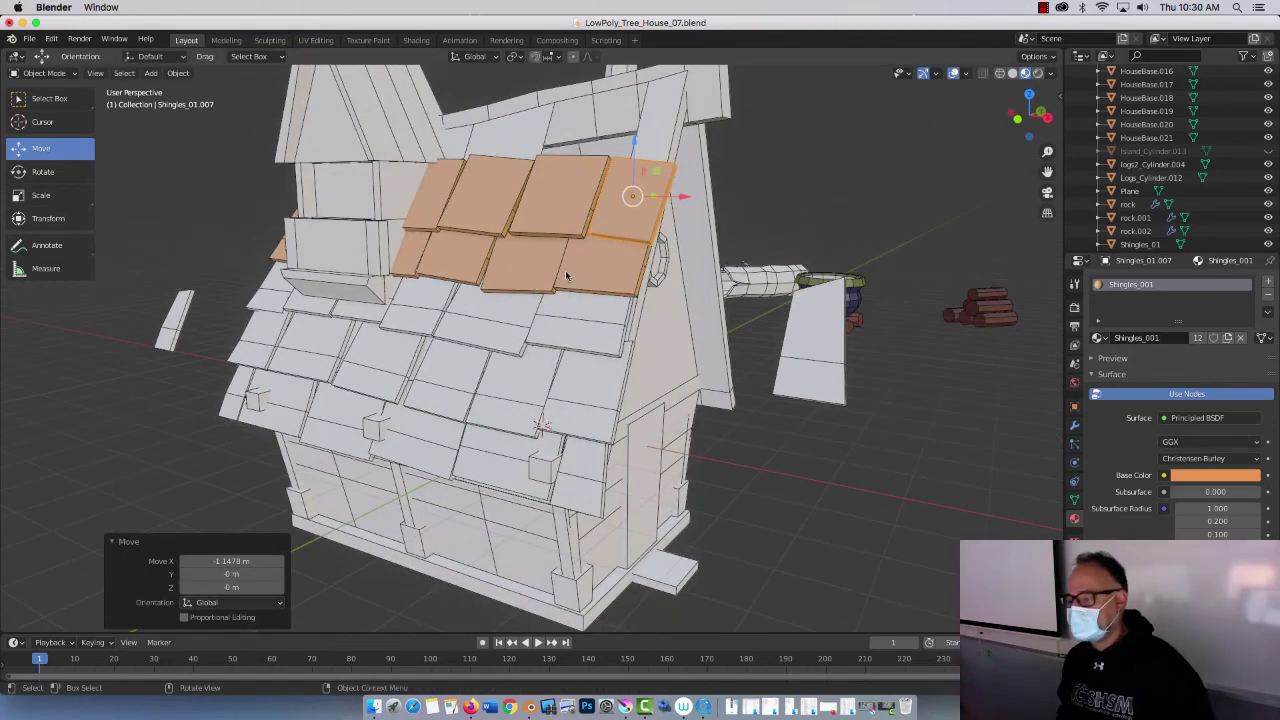
Step: Select a grey shingle below the orange row and put it in Edit Mode
{"action": "left_click", "coordinate": [476, 328]}
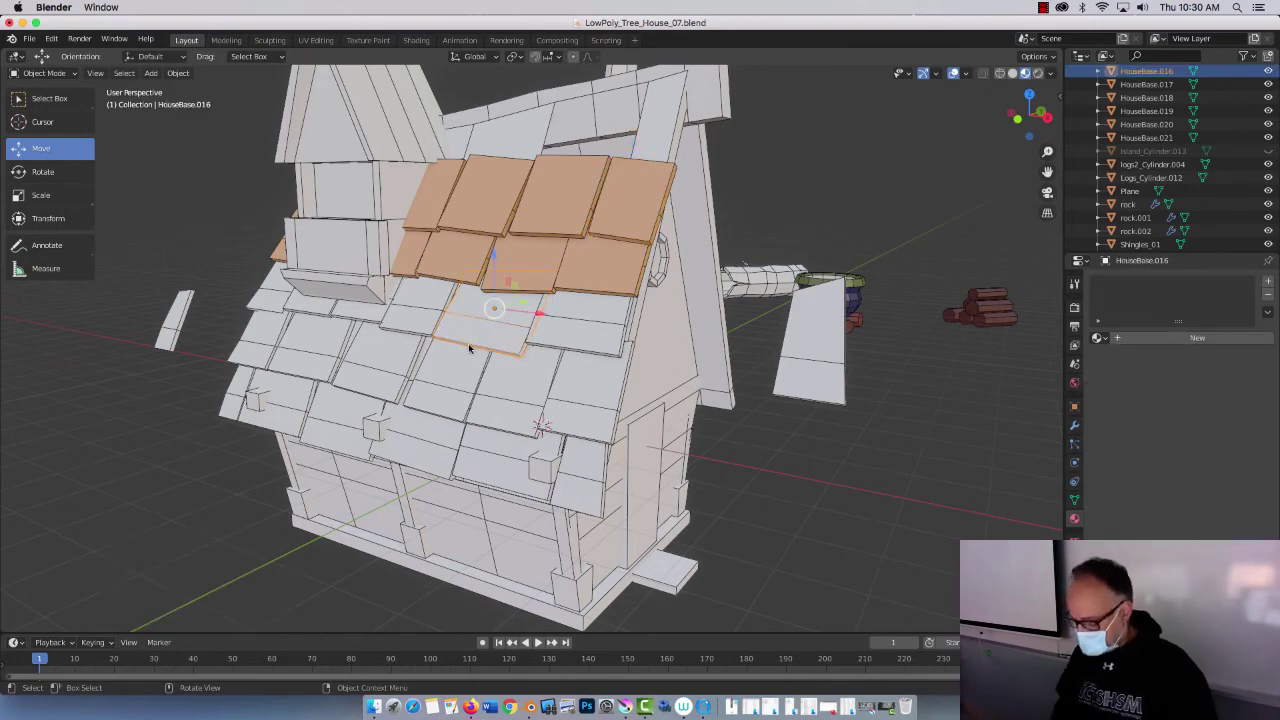
{"action": "middle_click_drag", "start_coordinate": [467, 343], "coordinate": [471, 300], "text": "alt"}
{"action": "scroll", "coordinate": [425, 280], "scroll_direction": "up", "scroll_amount": 5}
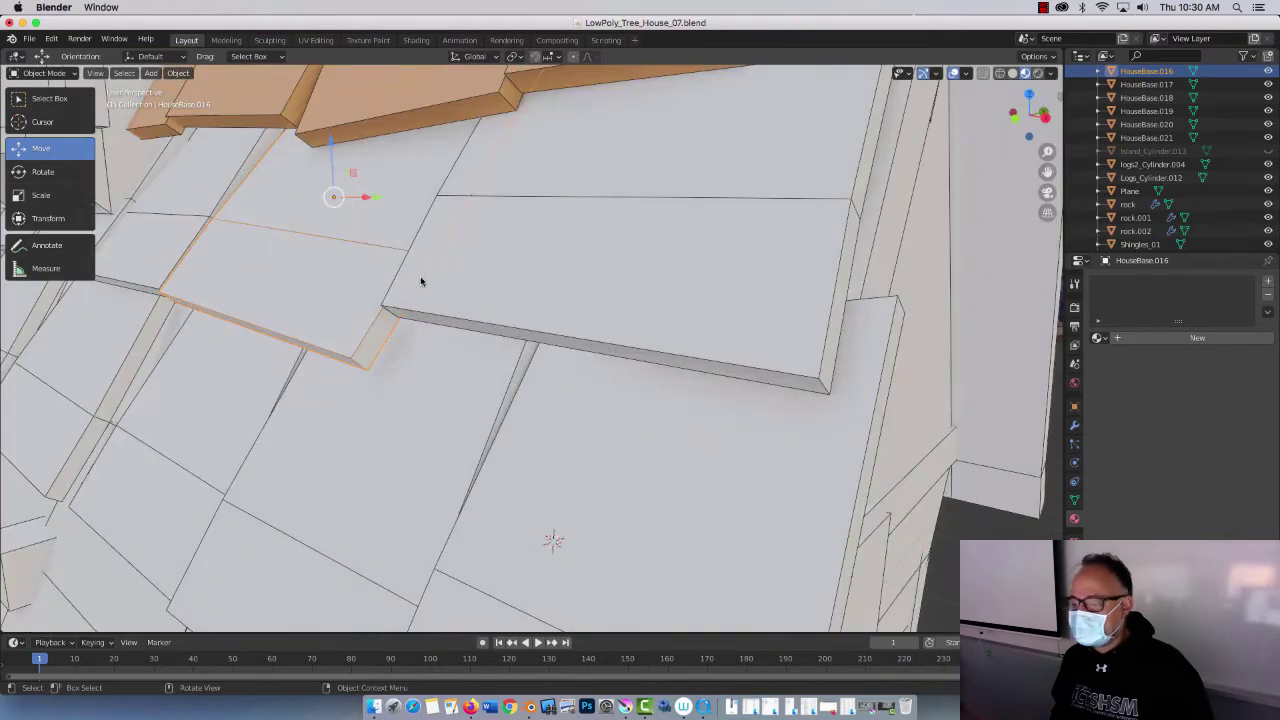
{"action": "scroll", "coordinate": [386, 300], "scroll_direction": "left", "scroll_amount": 5}
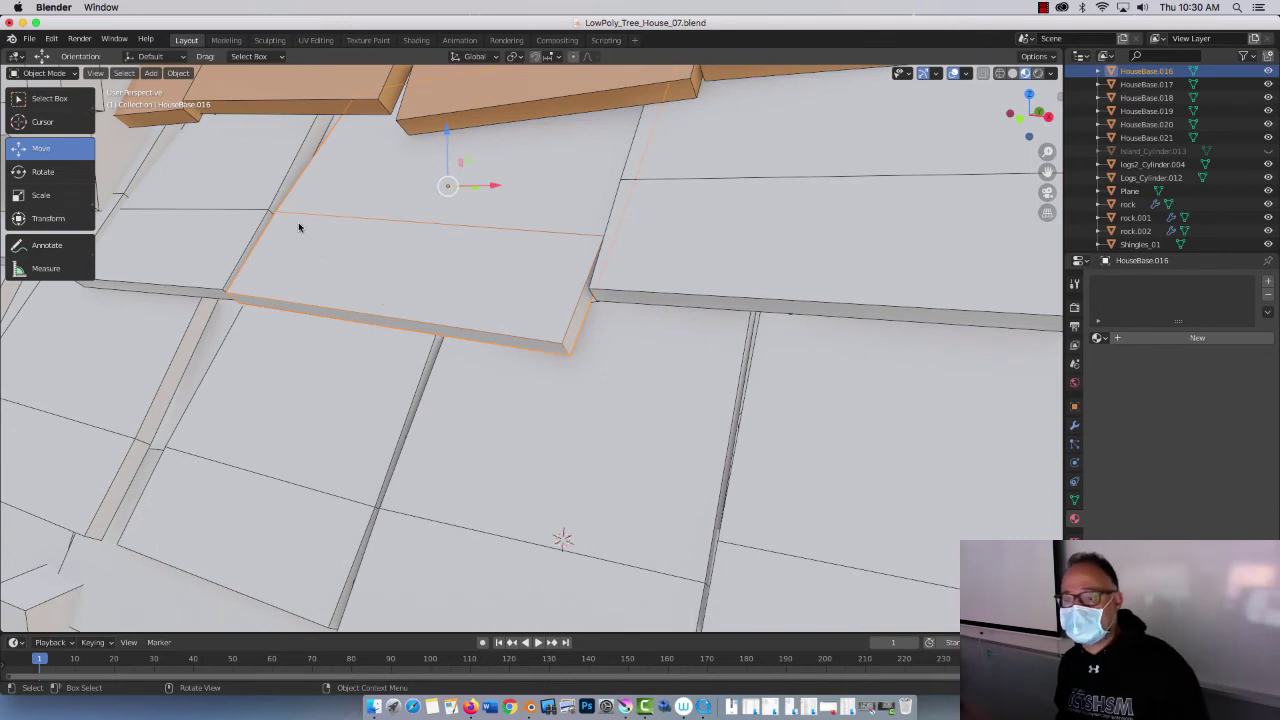
{"action": "left_click", "coordinate": [45, 73]}
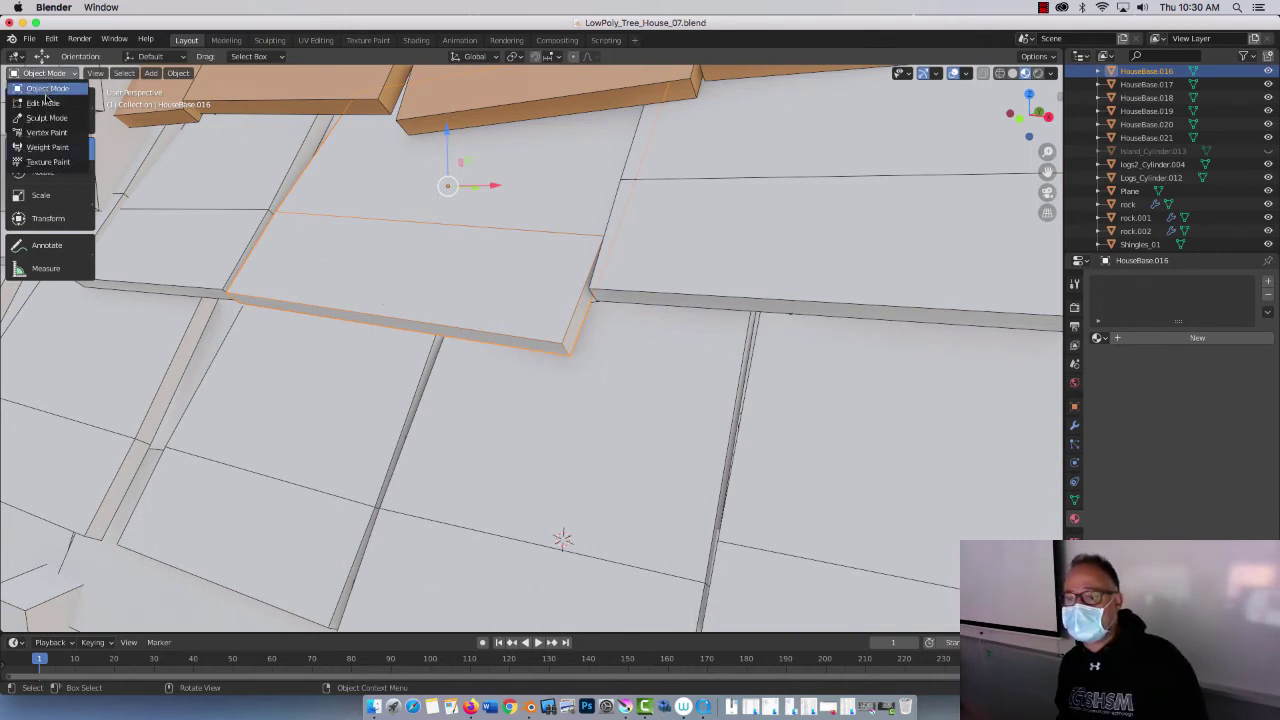
{"action": "left_click", "coordinate": [42, 103]}
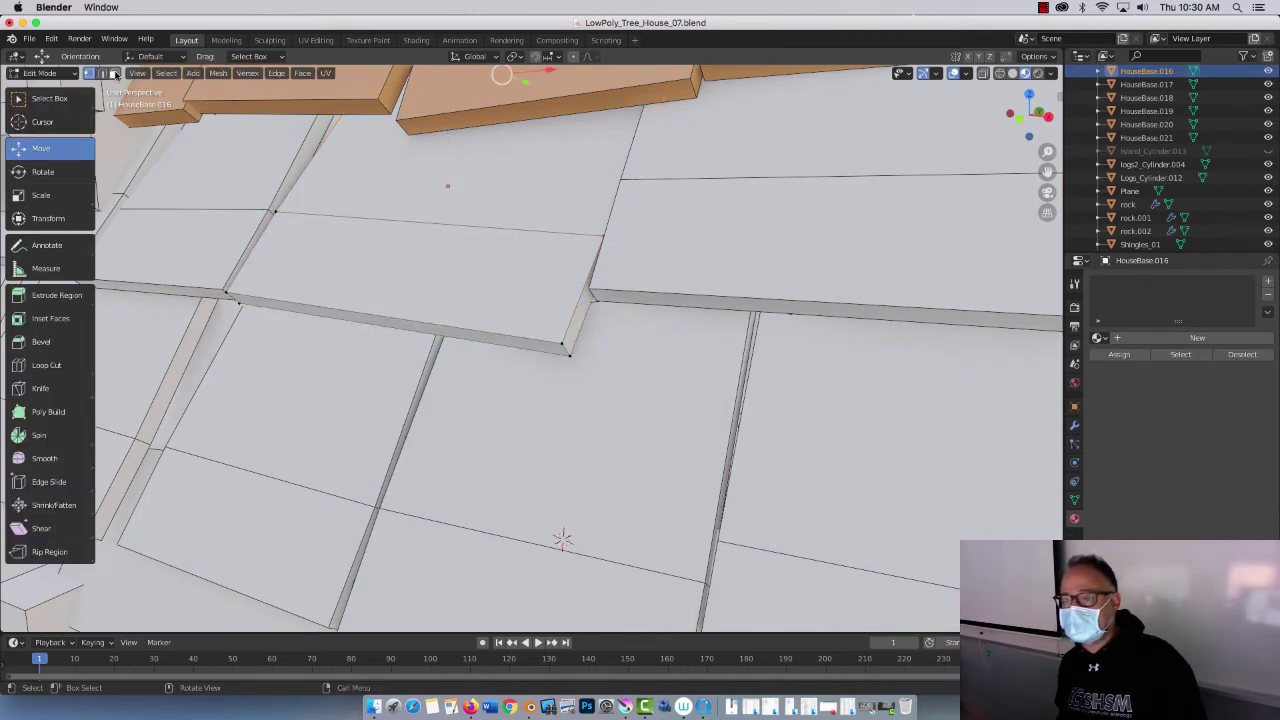
Step: In Edge select, nudge the shingle's upper and lower edges along Y, then return to Object Mode
{"action": "left_click", "coordinate": [101, 73]}
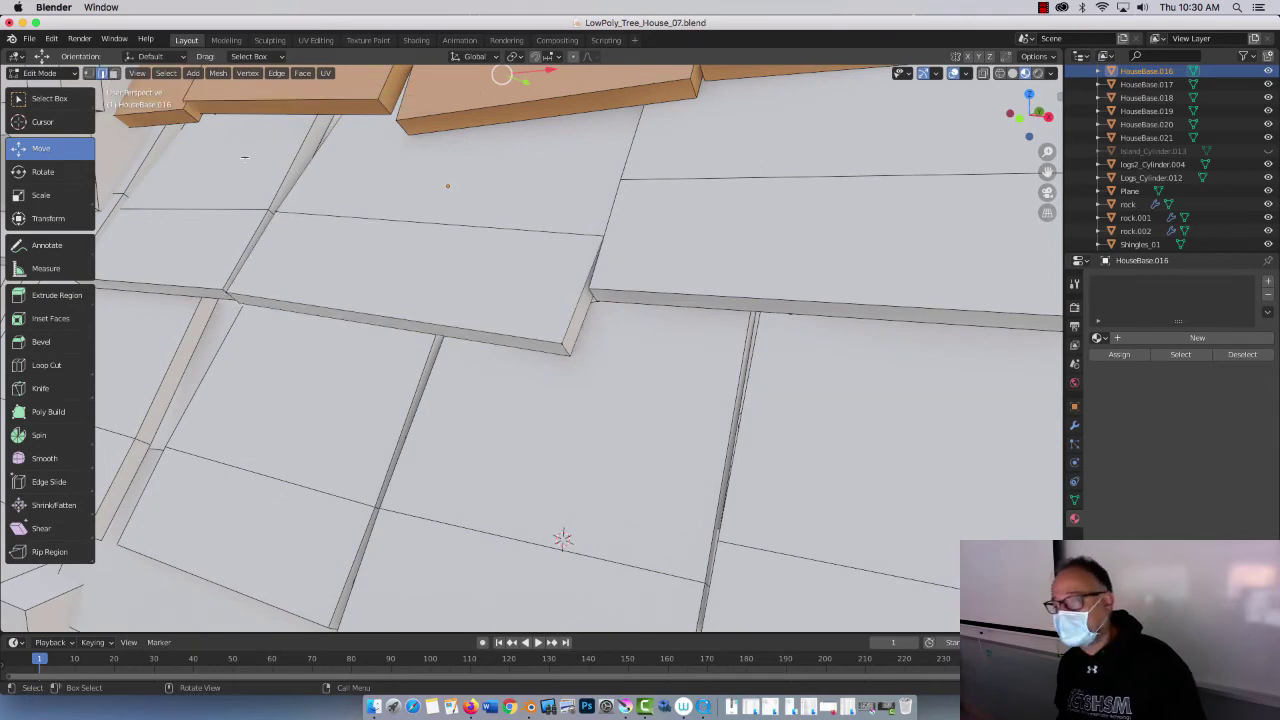
{"action": "left_click", "coordinate": [395, 218]}
{"action": "middle_click_drag", "start_coordinate": [425, 253], "coordinate": [402, 270]}
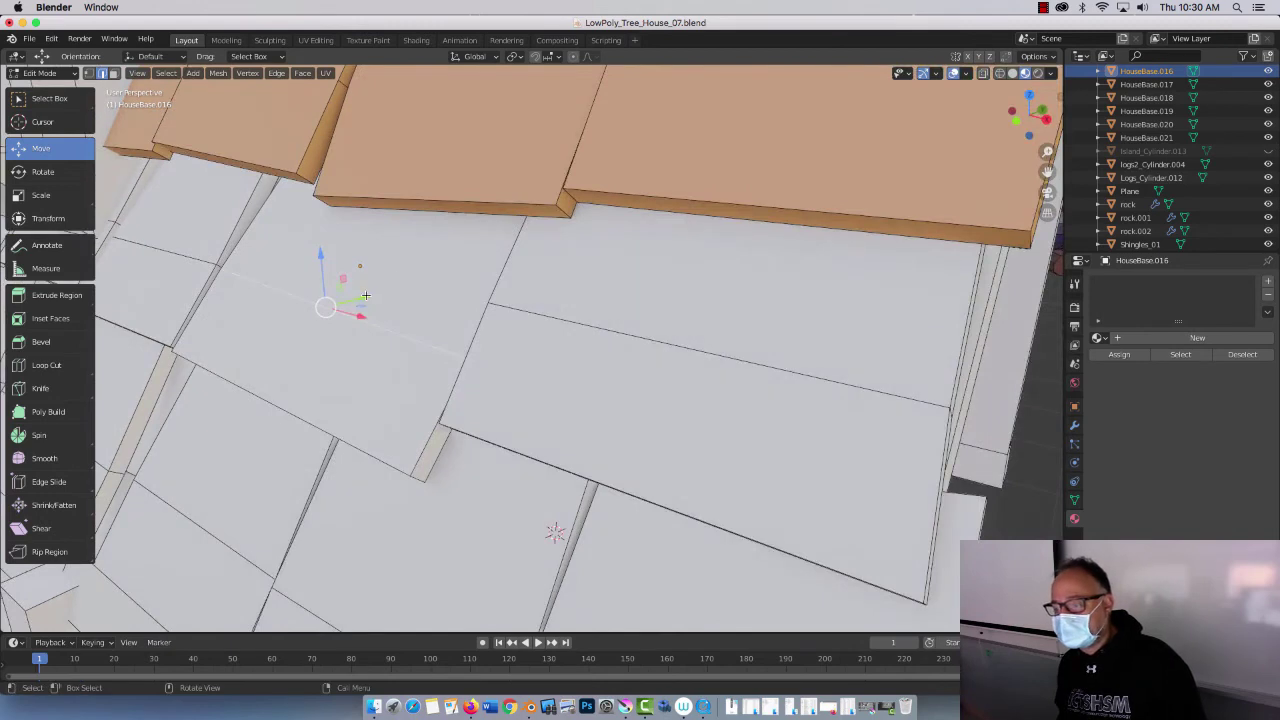
{"action": "left_click_drag", "start_coordinate": [366, 297], "coordinate": [352, 300]}
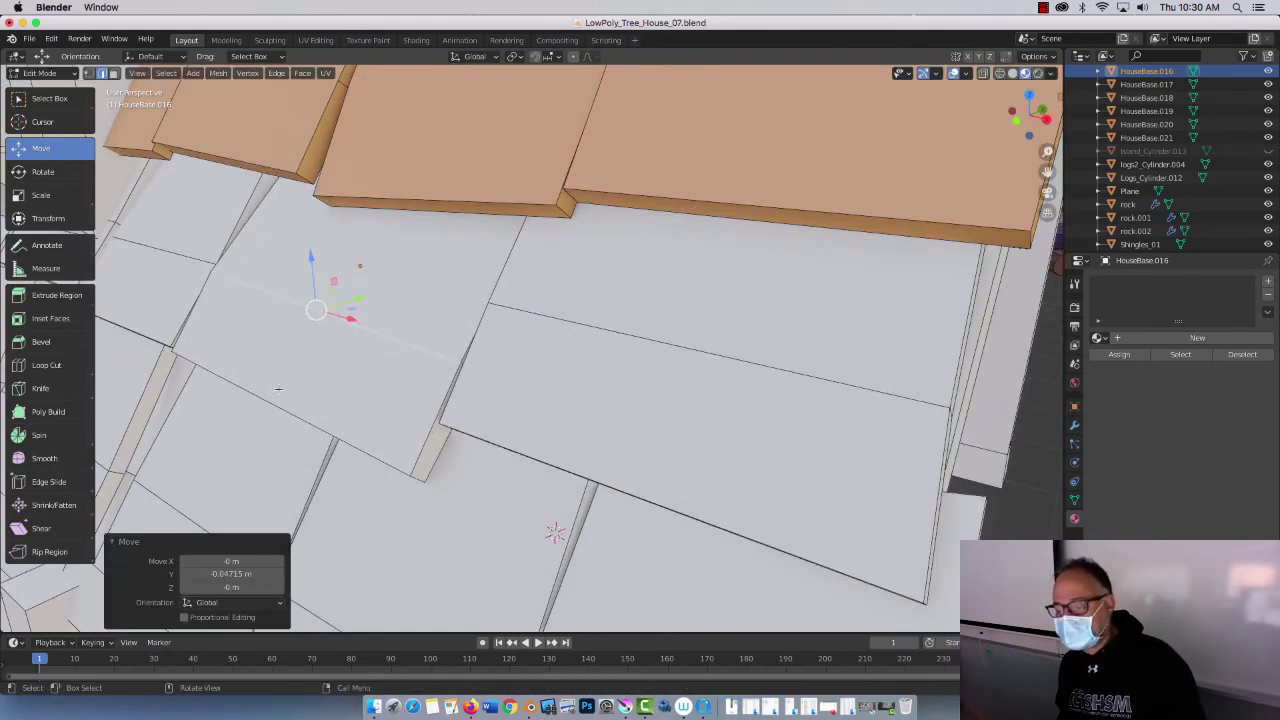
{"action": "left_click", "coordinate": [271, 406]}
{"action": "left_click_drag", "start_coordinate": [282, 398], "coordinate": [247, 373]}
{"action": "middle_click_drag", "start_coordinate": [247, 373], "coordinate": [293, 376]}
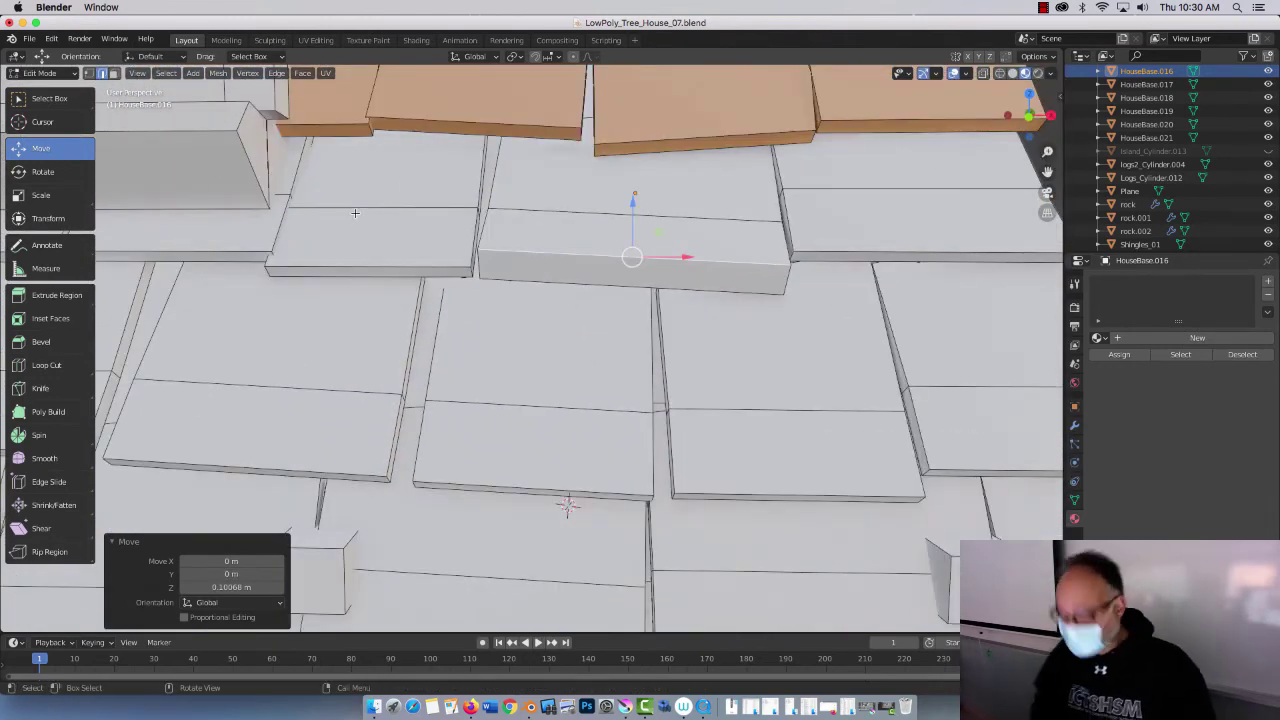
{"action": "key", "text": "Tab"}
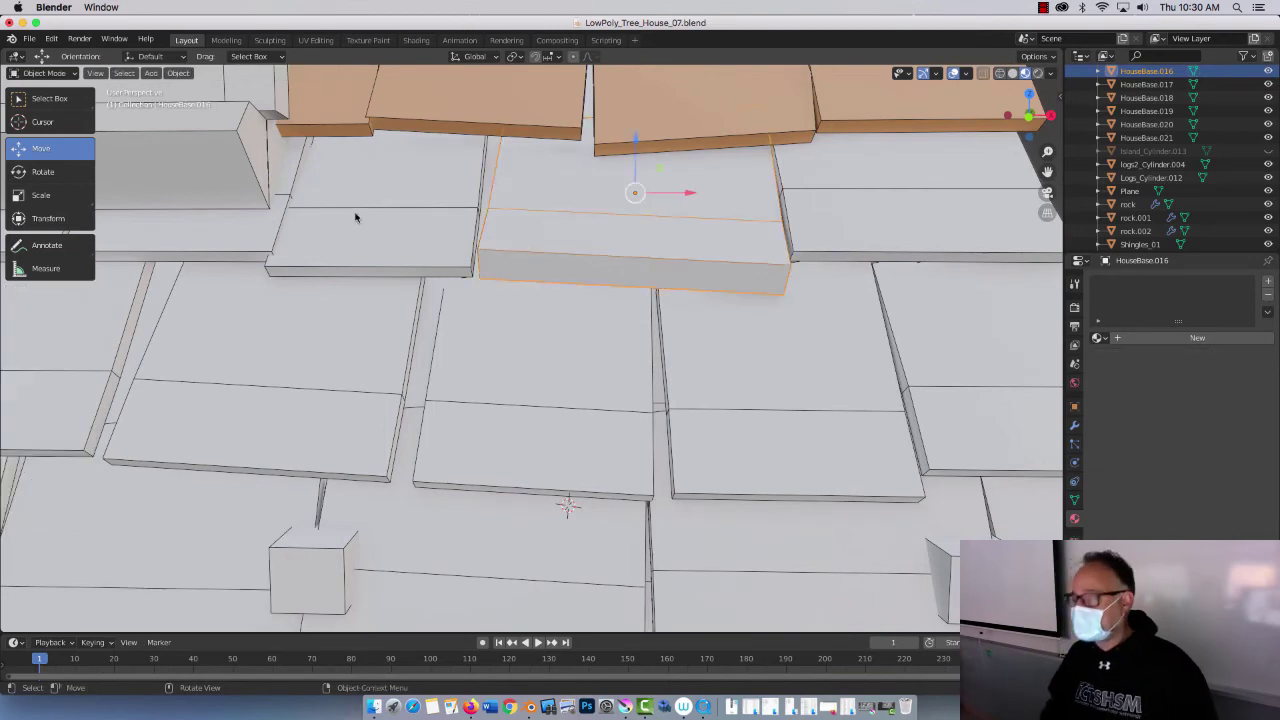
Step: Edit the grey plank HouseBase.010 and nudge a shingle's lower edge slightly along Y
{"action": "left_click", "coordinate": [302, 464]}
{"action": "middle_click_drag", "start_coordinate": [300, 463], "coordinate": [280, 449]}
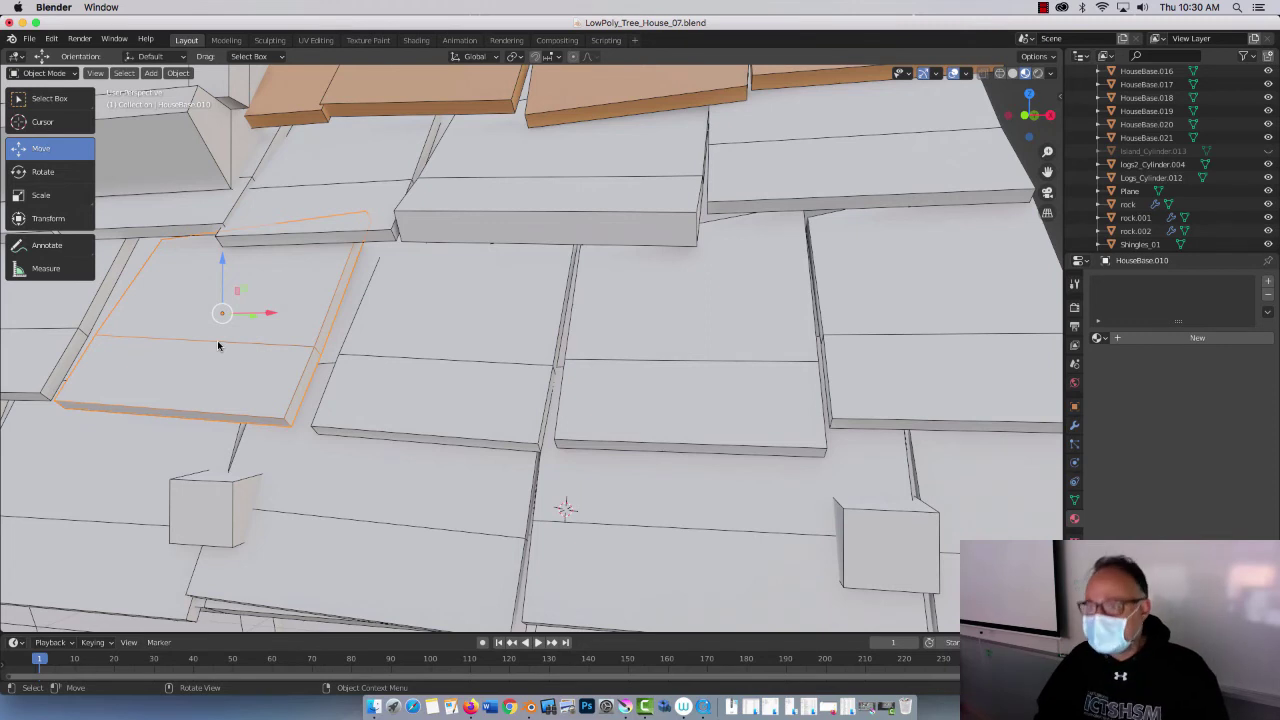
{"action": "key", "text": "Tab"}
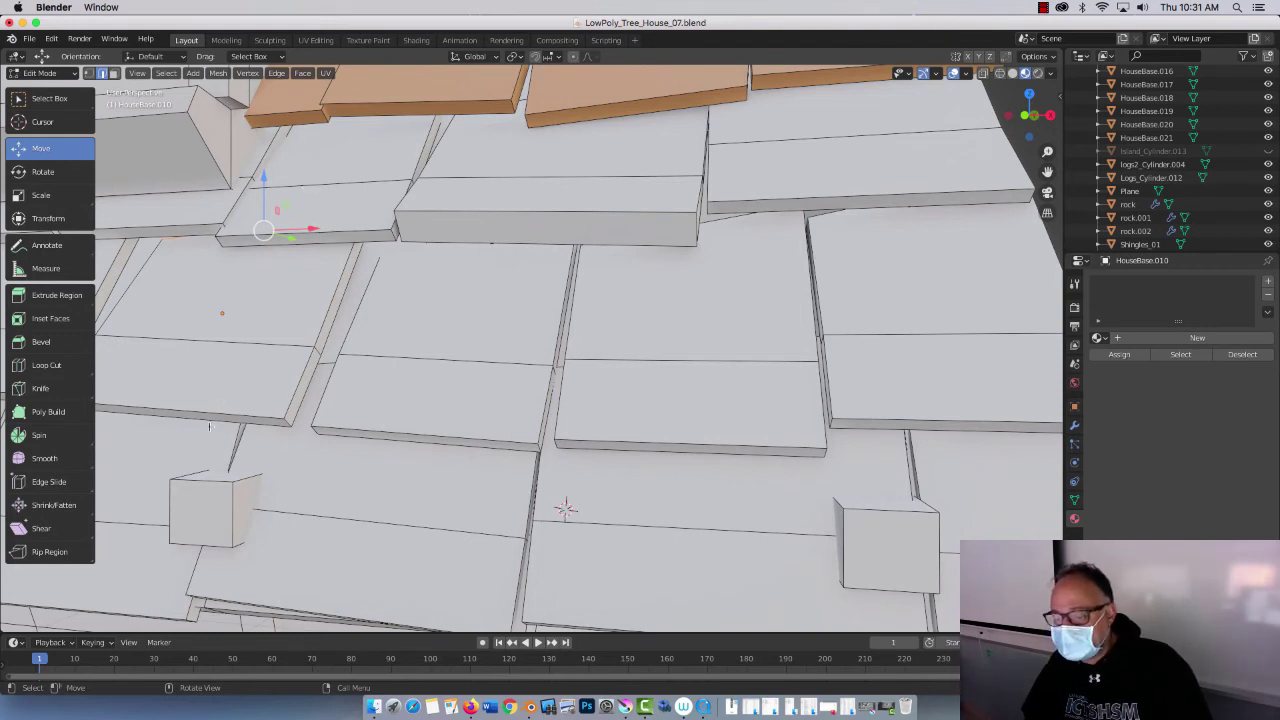
{"action": "left_click", "coordinate": [207, 410]}
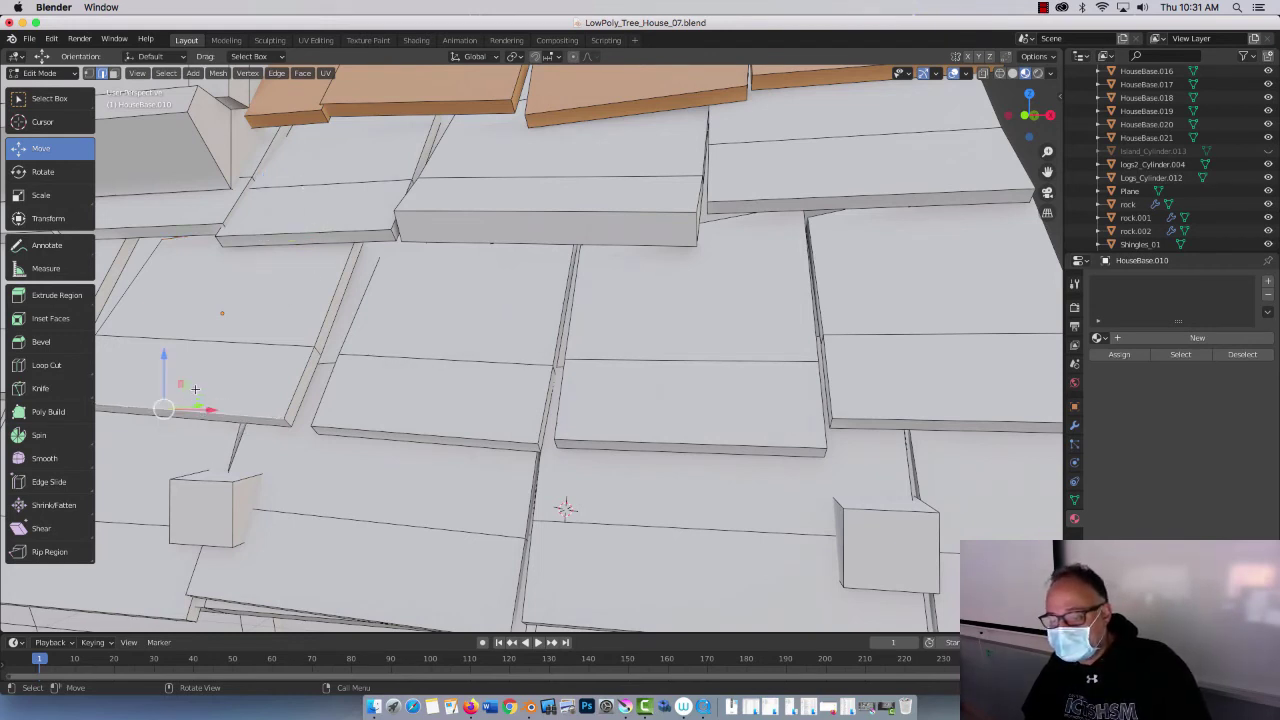
{"action": "middle_click_drag", "start_coordinate": [197, 385], "coordinate": [190, 497]}
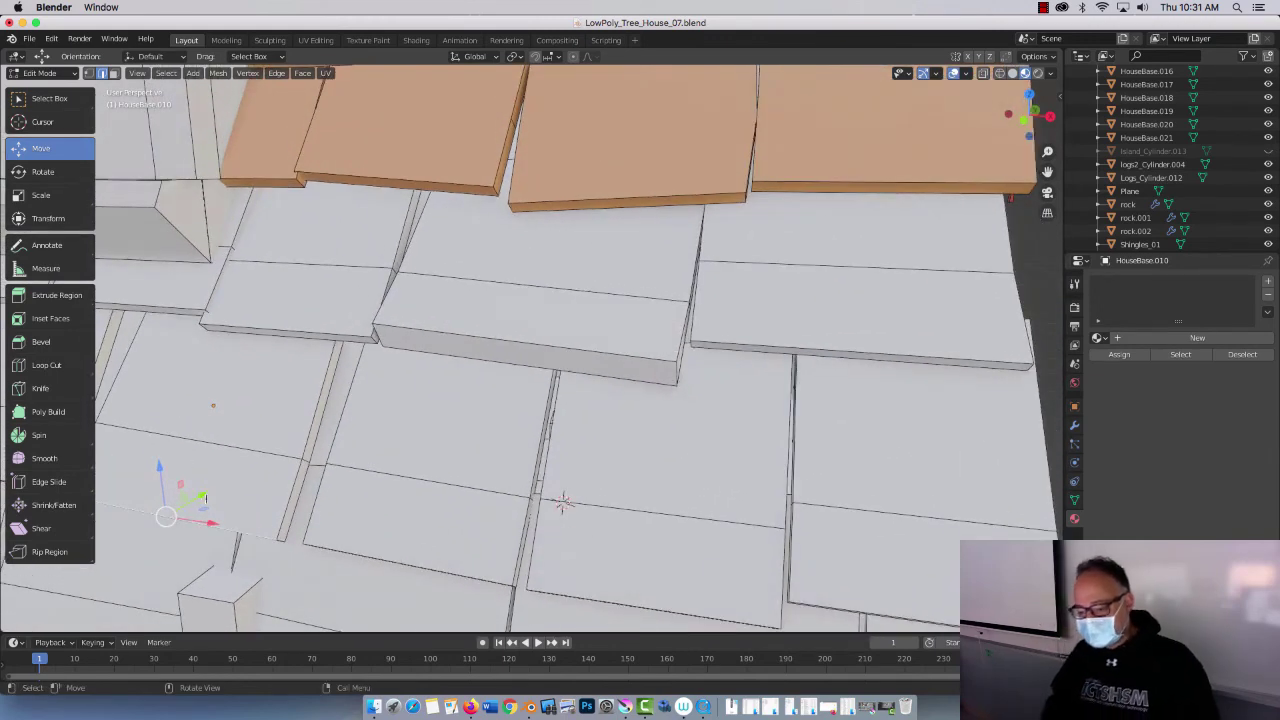
{"action": "left_click_drag", "start_coordinate": [198, 497], "coordinate": [204, 436]}
Step: Push a second shingle edge back along Y, then return to Object Mode
{"action": "left_click", "coordinate": [225, 445]}
{"action": "middle_click_drag", "start_coordinate": [204, 436], "coordinate": [321, 447]}
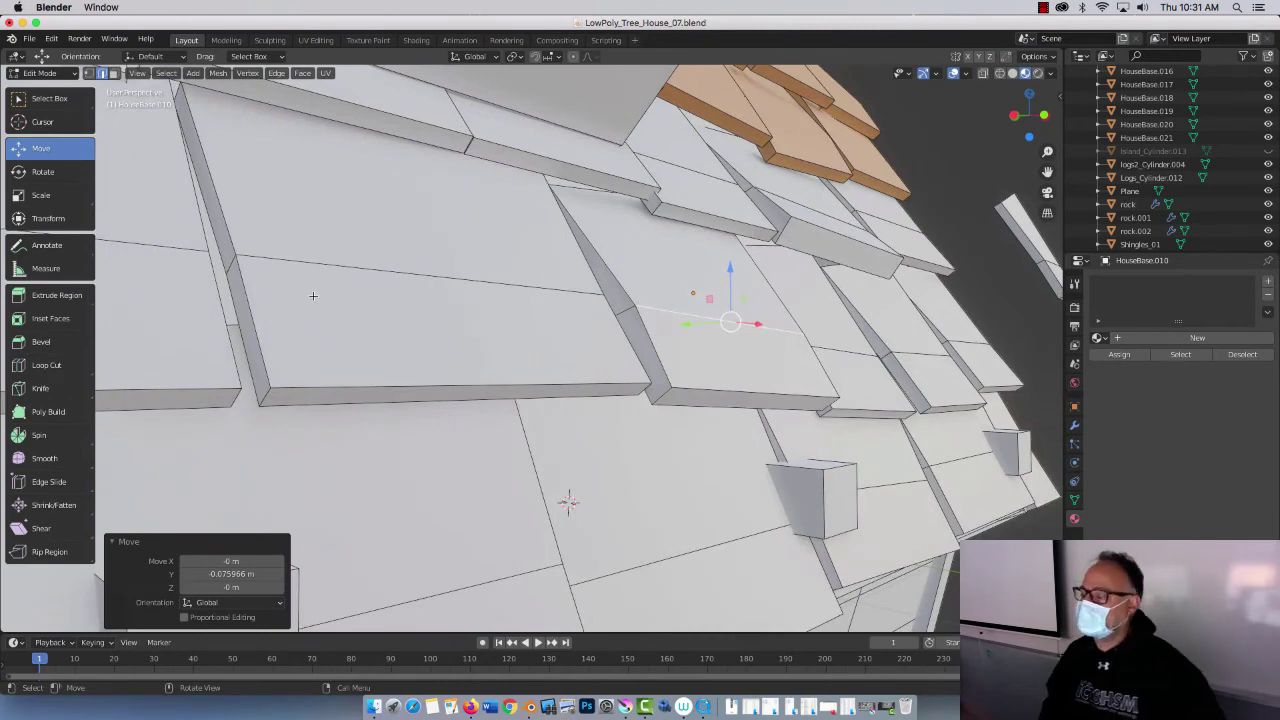
{"action": "middle_click_drag", "start_coordinate": [348, 256], "coordinate": [400, 277]}
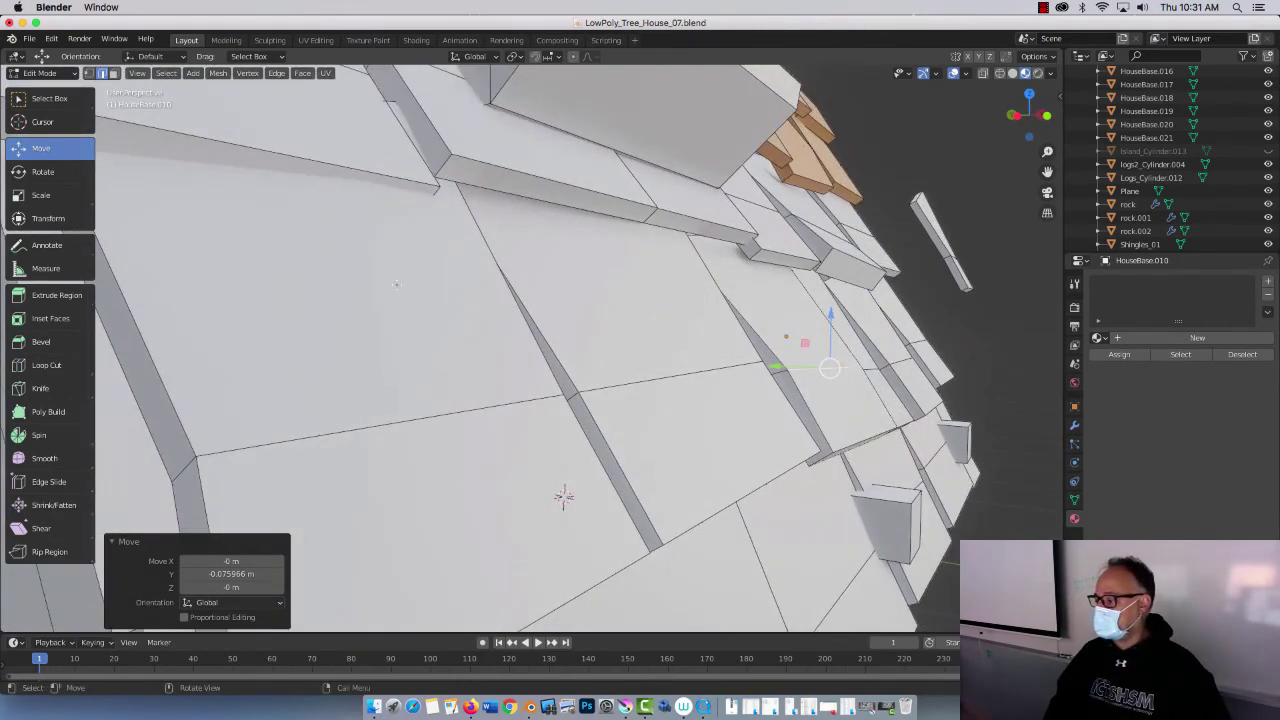
{"action": "scroll", "coordinate": [491, 273], "scroll_direction": "down", "scroll_amount": 3}
{"action": "middle_click_drag", "start_coordinate": [491, 273], "coordinate": [488, 237]}
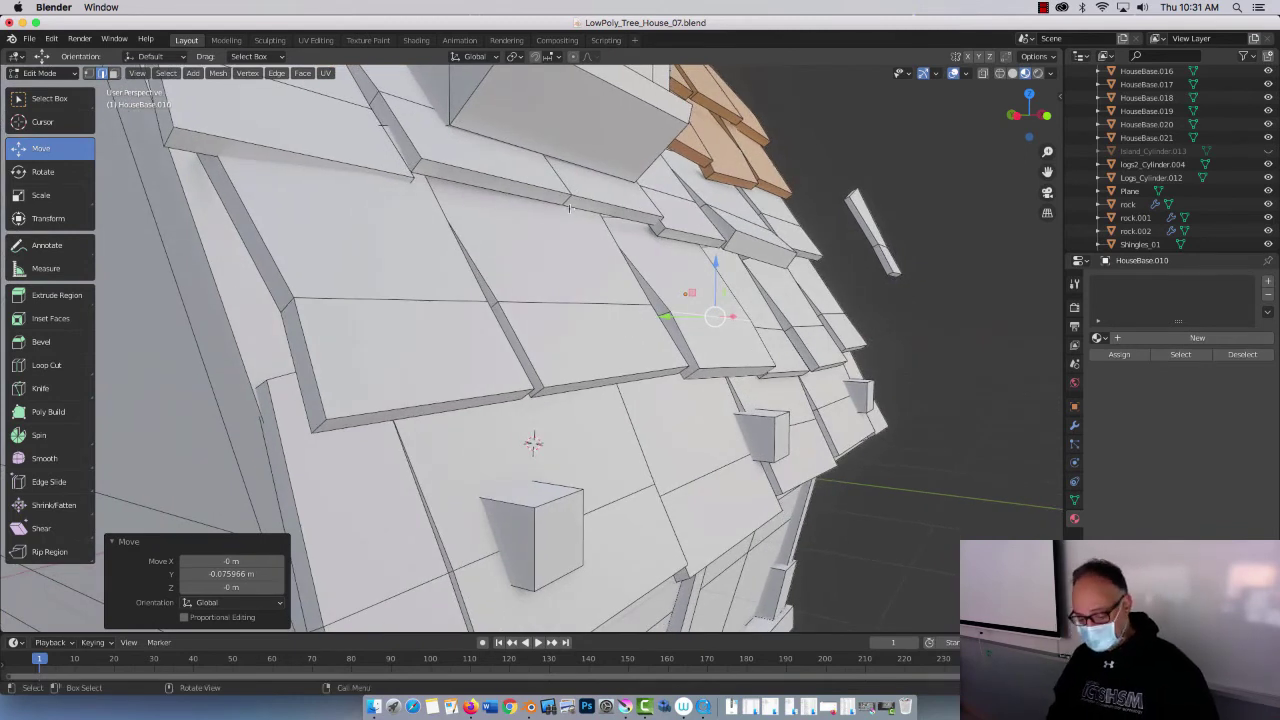
{"action": "key", "text": "Tab"}
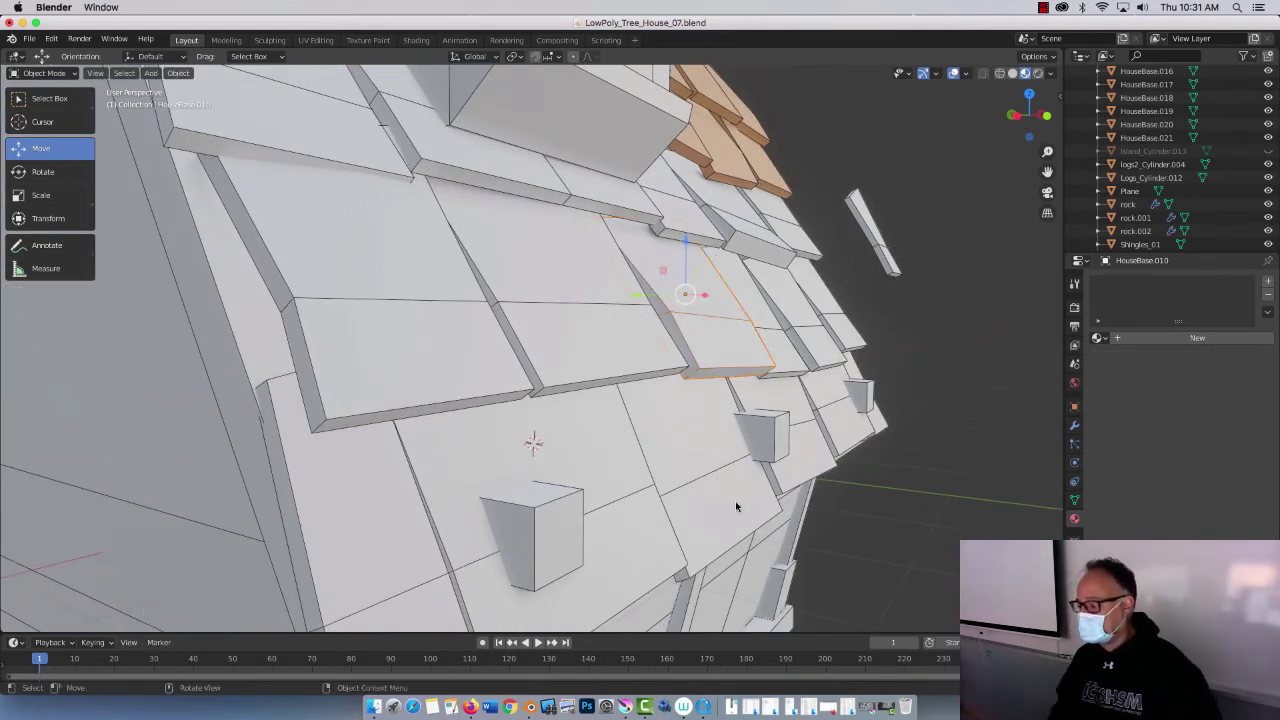
Step: Edit HouseBase.019, nudge its top edge along Y and raise a corner vertex along Z
{"action": "left_click", "coordinate": [276, 144]}
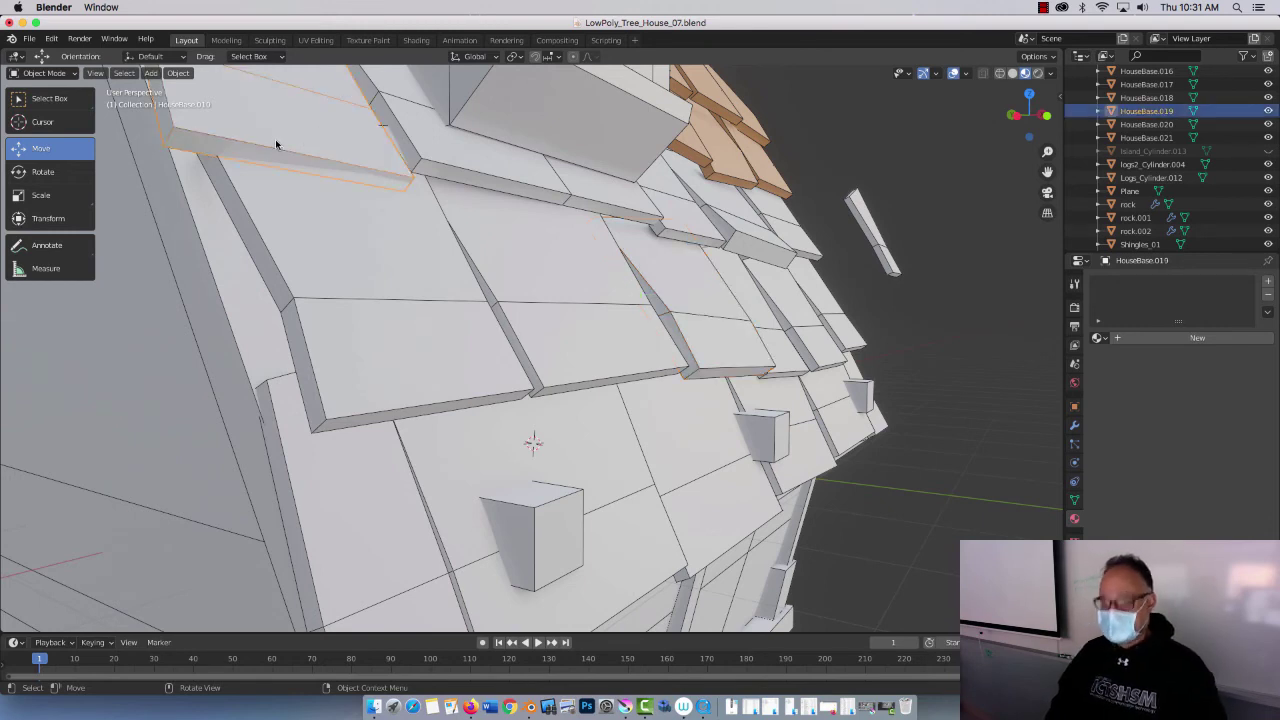
{"action": "key", "text": "Tab"}
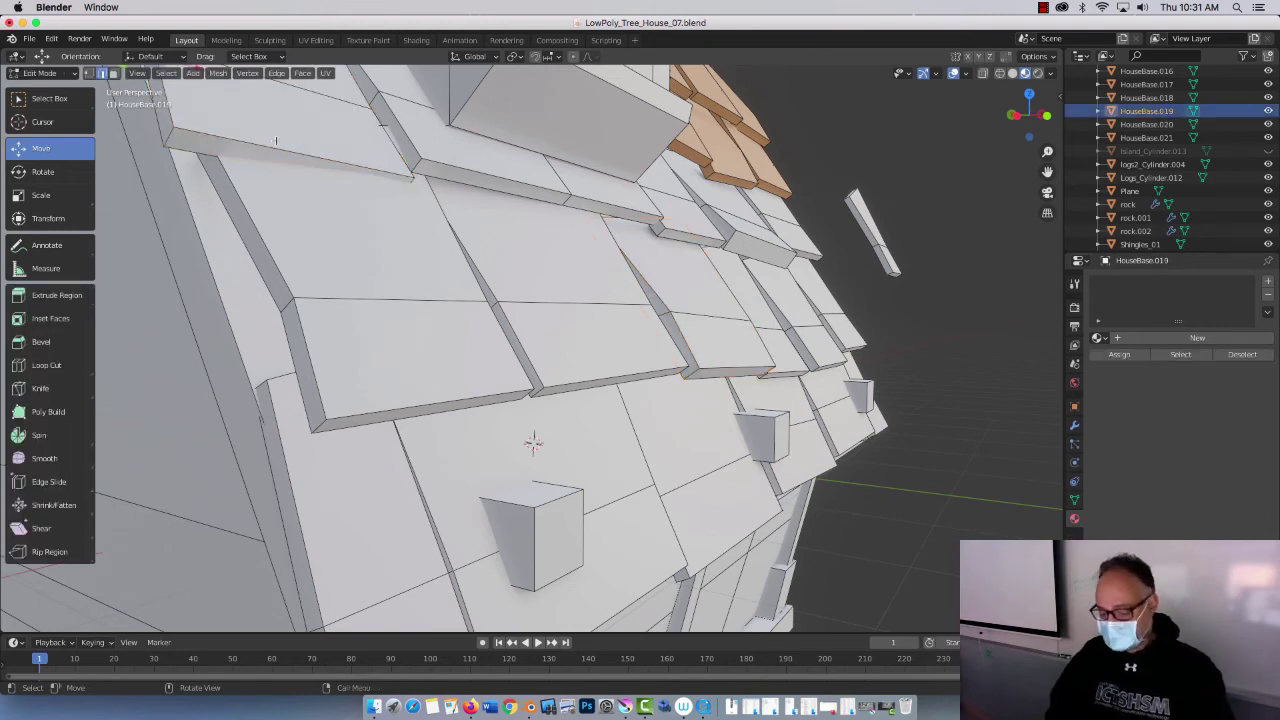
{"action": "left_click", "coordinate": [272, 146]}
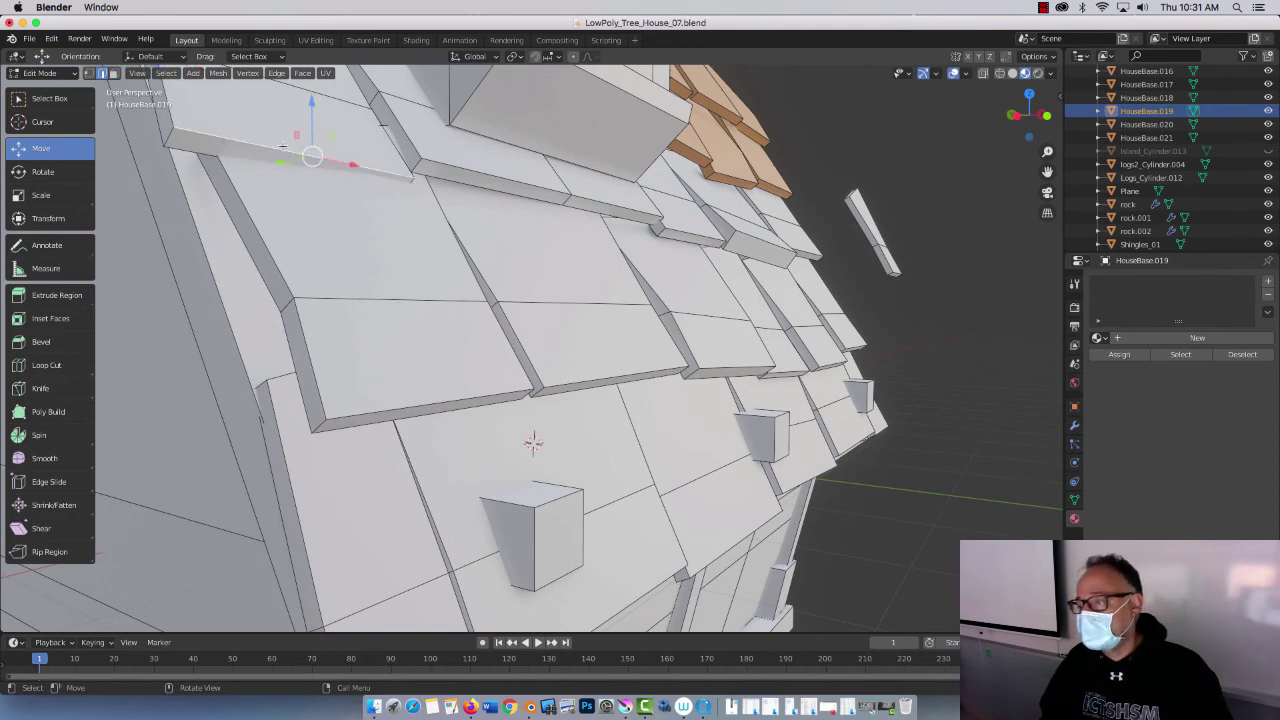
{"action": "left_click_drag", "start_coordinate": [284, 160], "coordinate": [320, 131]}
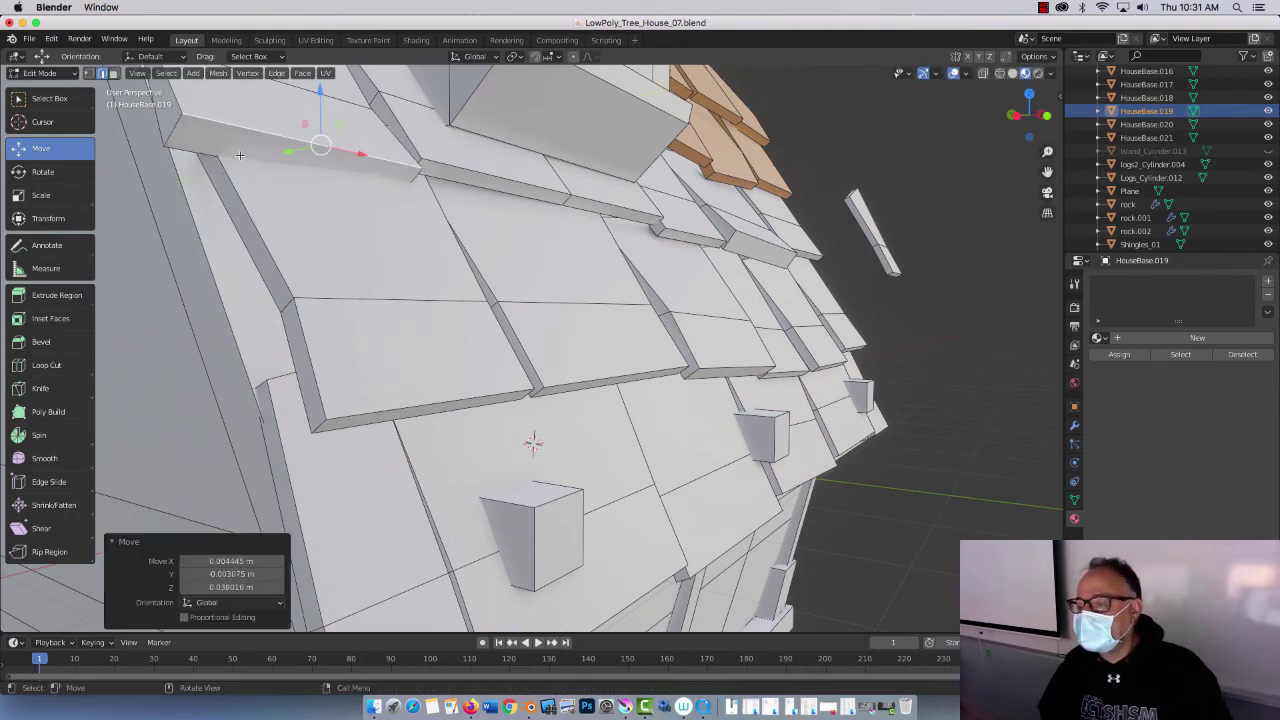
{"action": "left_click", "coordinate": [301, 152]}
{"action": "key", "text": "g"}
{"action": "key", "text": "z"}
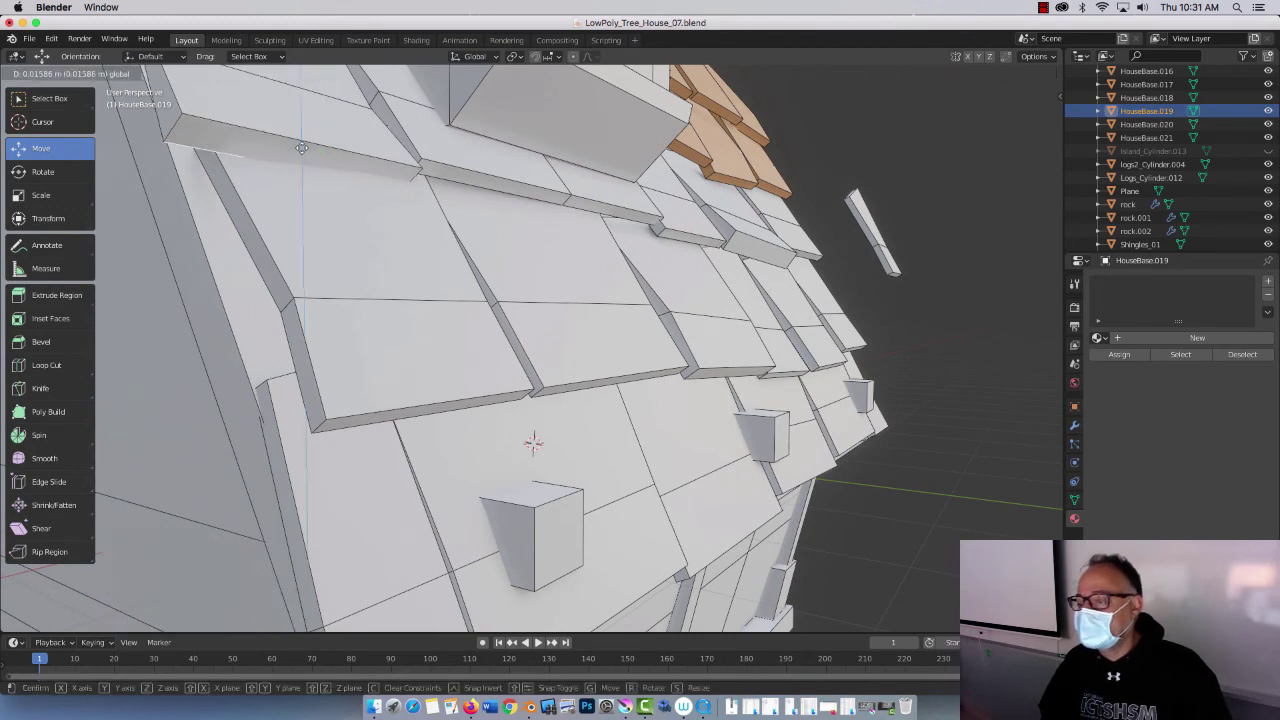
{"action": "left_click", "coordinate": [300, 148]}
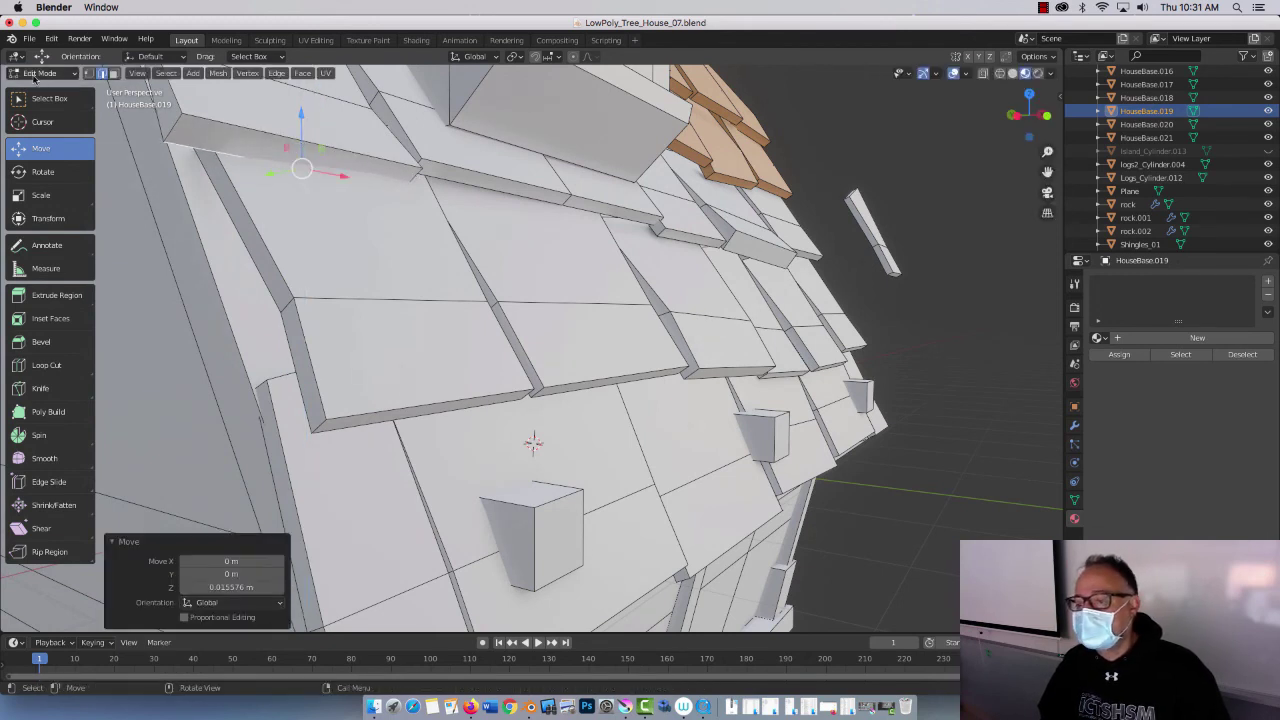
Step: In Vertex select, move another shingle corner vertex, with a Z-constrained adjustment
{"action": "left_click", "coordinate": [88, 74]}
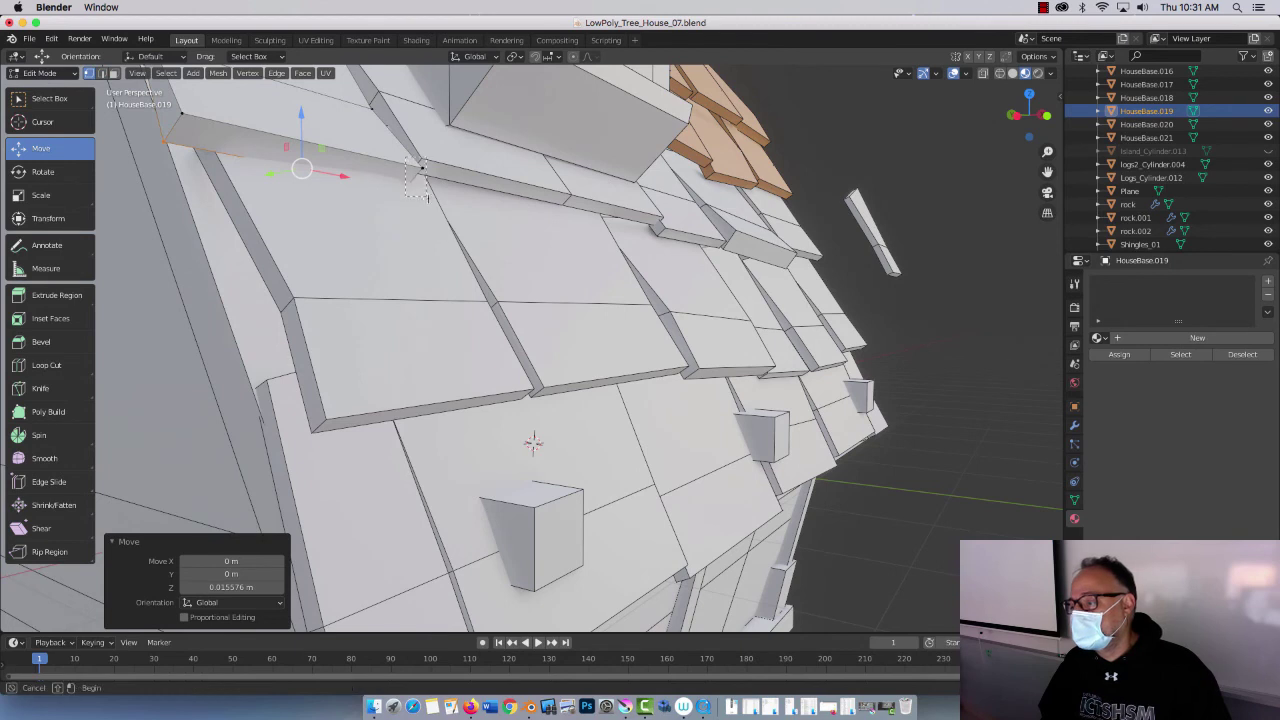
{"action": "left_click", "coordinate": [423, 168]}
{"action": "key", "text": "g"}
{"action": "left_click", "coordinate": [423, 147]}
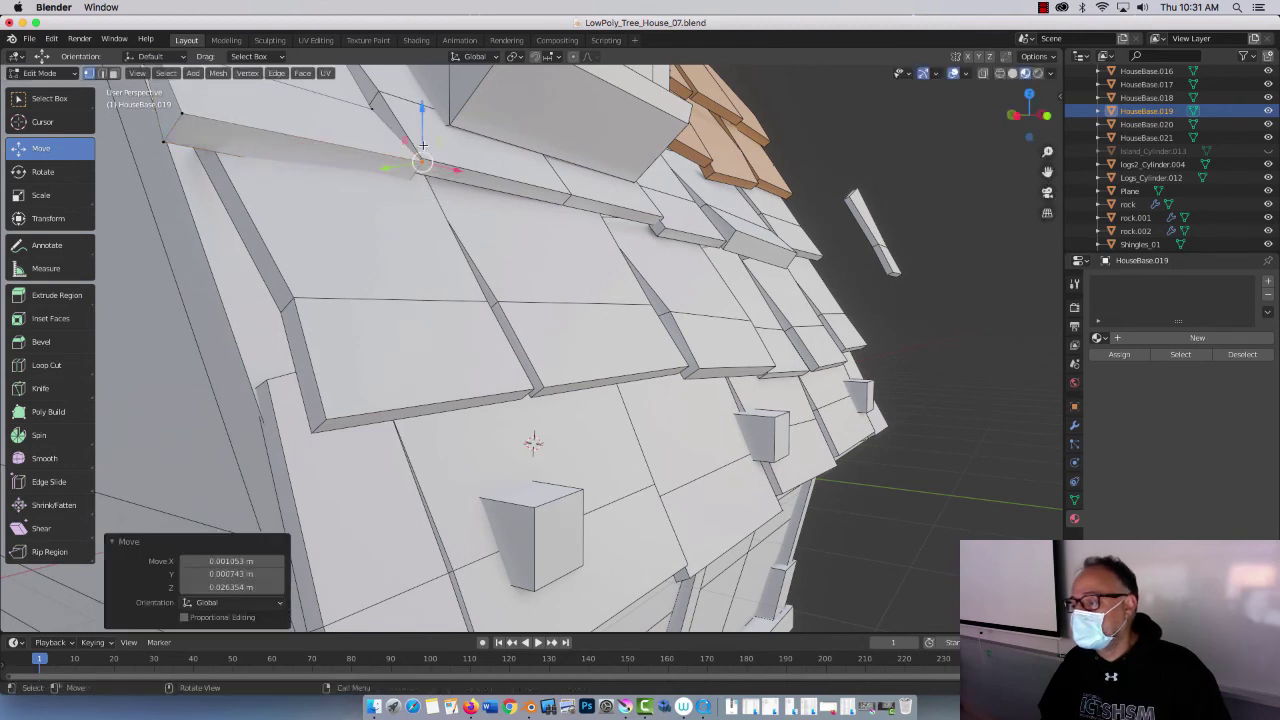
{"action": "key", "text": "g"}
{"action": "key", "text": "z"}
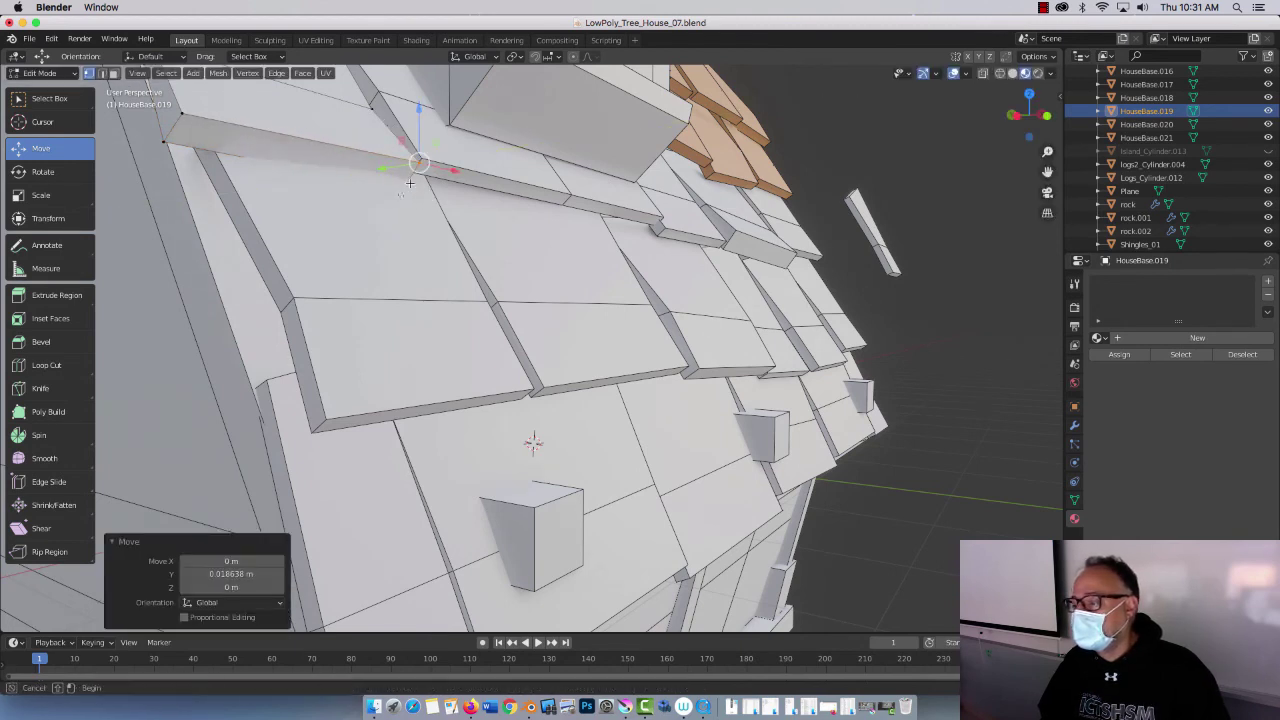
{"action": "left_click", "coordinate": [406, 155]}
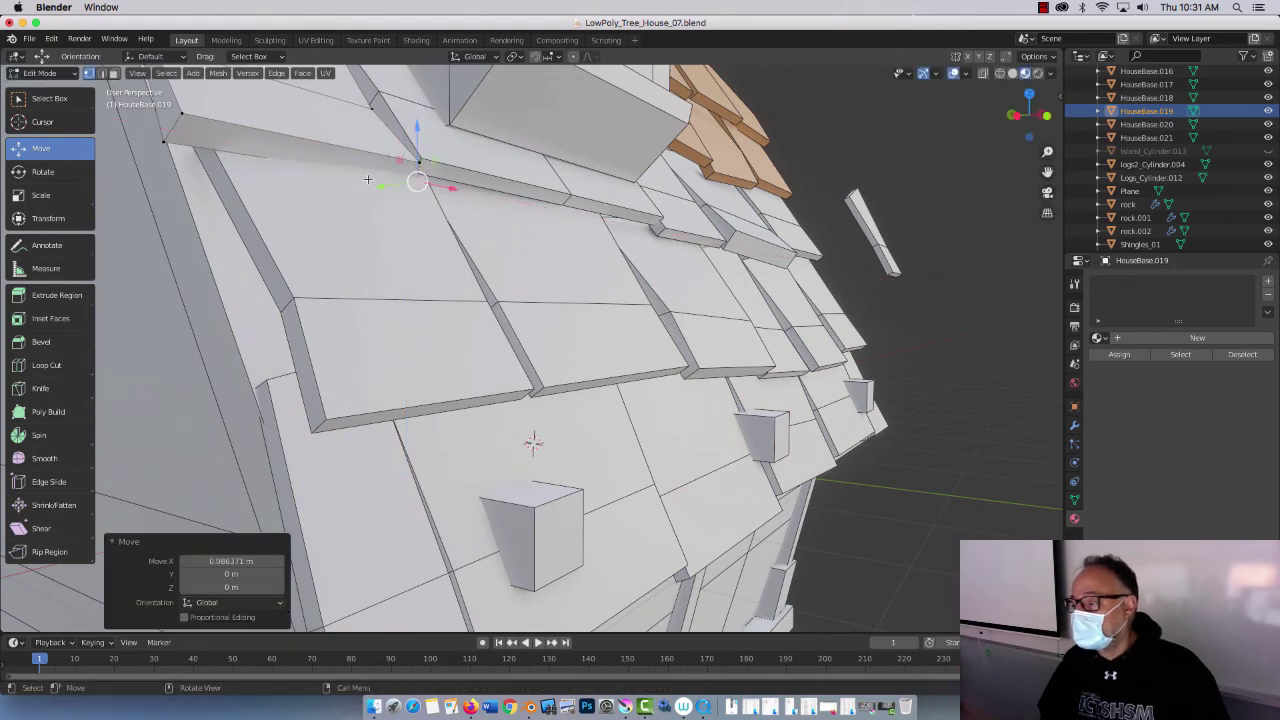
Step: Slide the vertex along Y, then shift it along the X axis
{"action": "middle_click_drag", "start_coordinate": [420, 167], "coordinate": [471, 307]}
{"action": "left_click_drag", "start_coordinate": [537, 338], "coordinate": [548, 345]}
{"action": "middle_click_drag", "start_coordinate": [530, 325], "coordinate": [440, 300]}
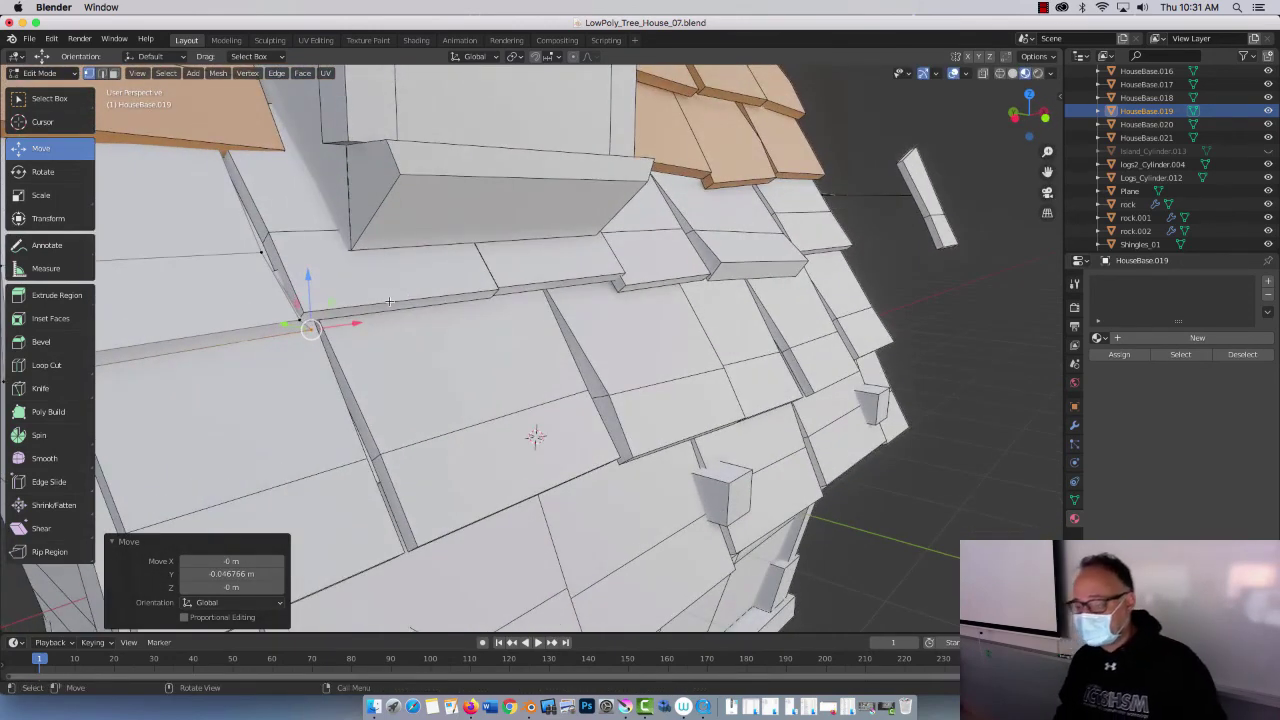
{"action": "key", "text": "g"}
{"action": "key", "text": "x"}
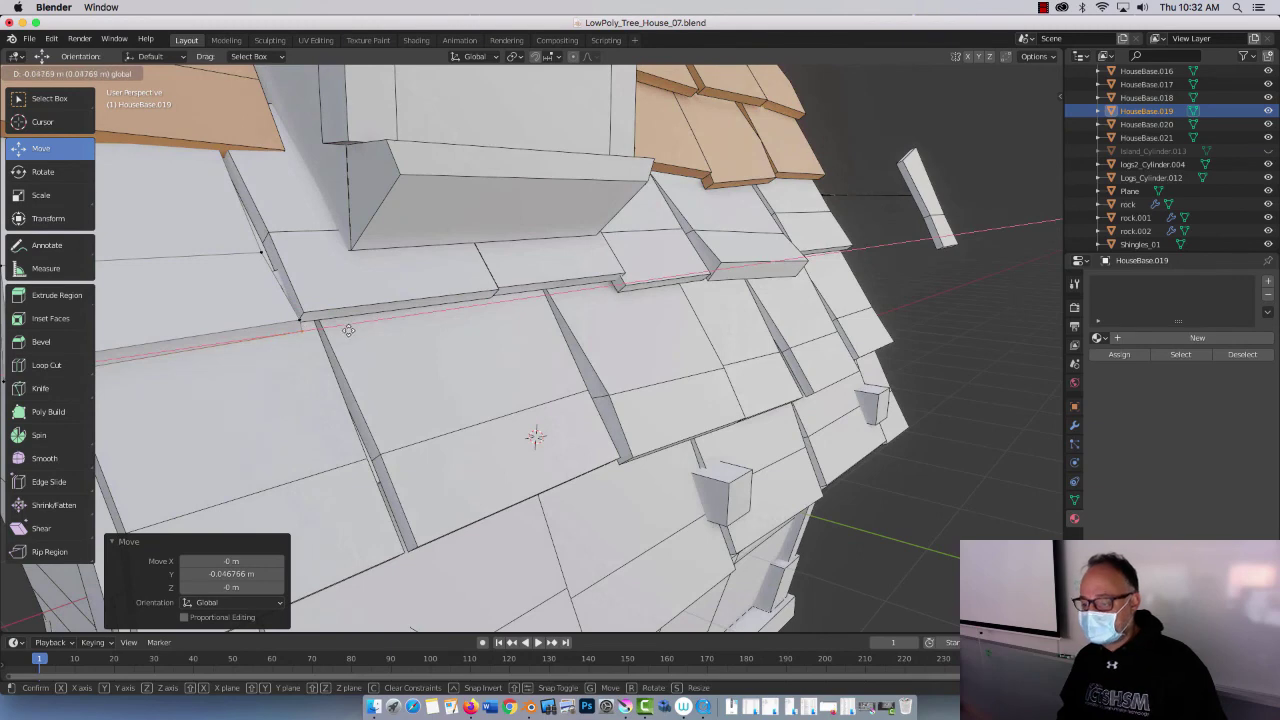
{"action": "left_click", "coordinate": [348, 329]}
Step: Shift a roof-edge vertex along X and select a lower shingle corner vertex
{"action": "middle_click_drag", "start_coordinate": [352, 332], "coordinate": [287, 265]}
{"action": "left_click", "coordinate": [357, 286]}
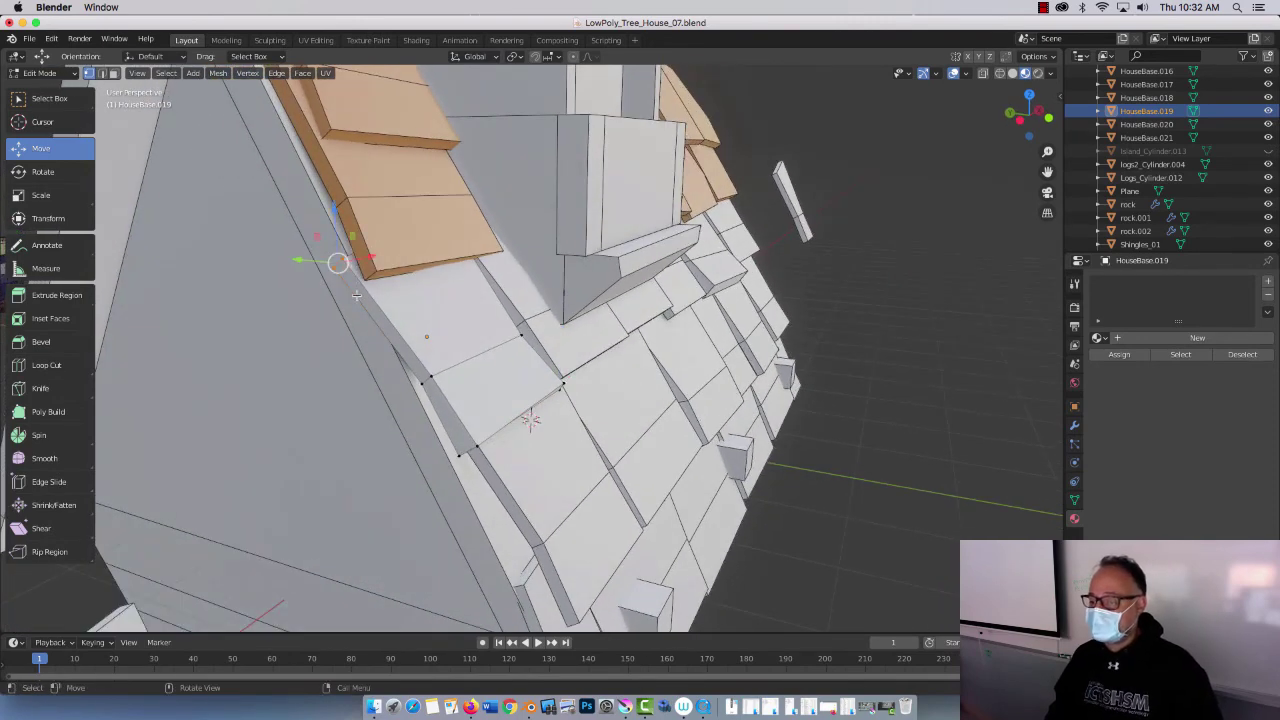
{"action": "left_click_drag", "start_coordinate": [357, 260], "coordinate": [420, 345]}
{"action": "middle_click_drag", "start_coordinate": [420, 360], "coordinate": [380, 303]}
{"action": "left_click", "coordinate": [334, 303]}
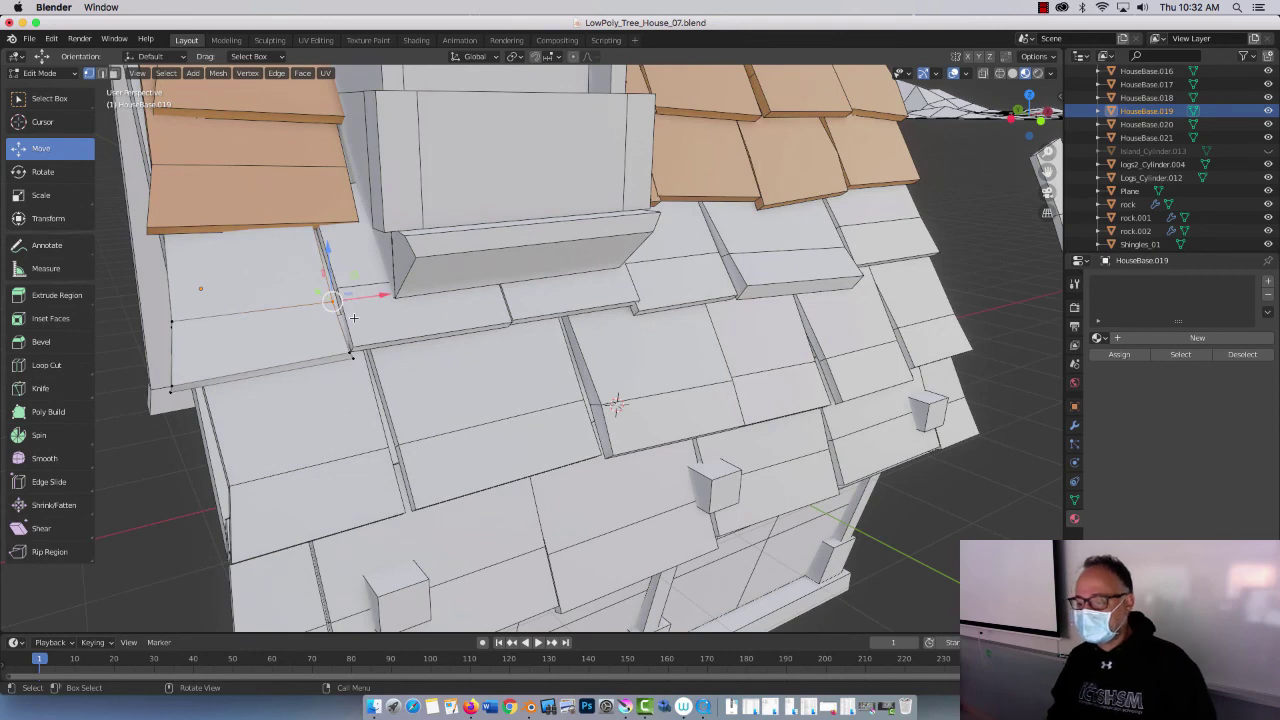
{"action": "scroll", "coordinate": [354, 317], "scroll_direction": "left", "scroll_amount": 3}
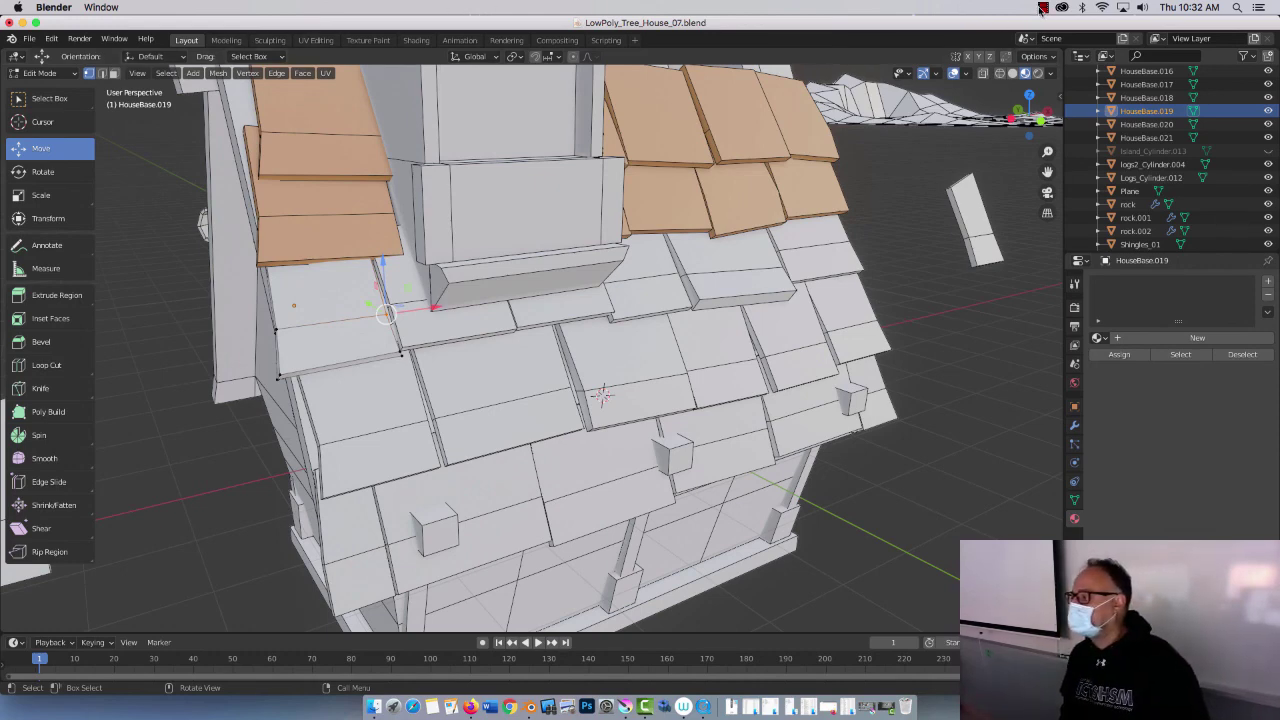
{"action": "left_click", "coordinate": [1042, 8]}
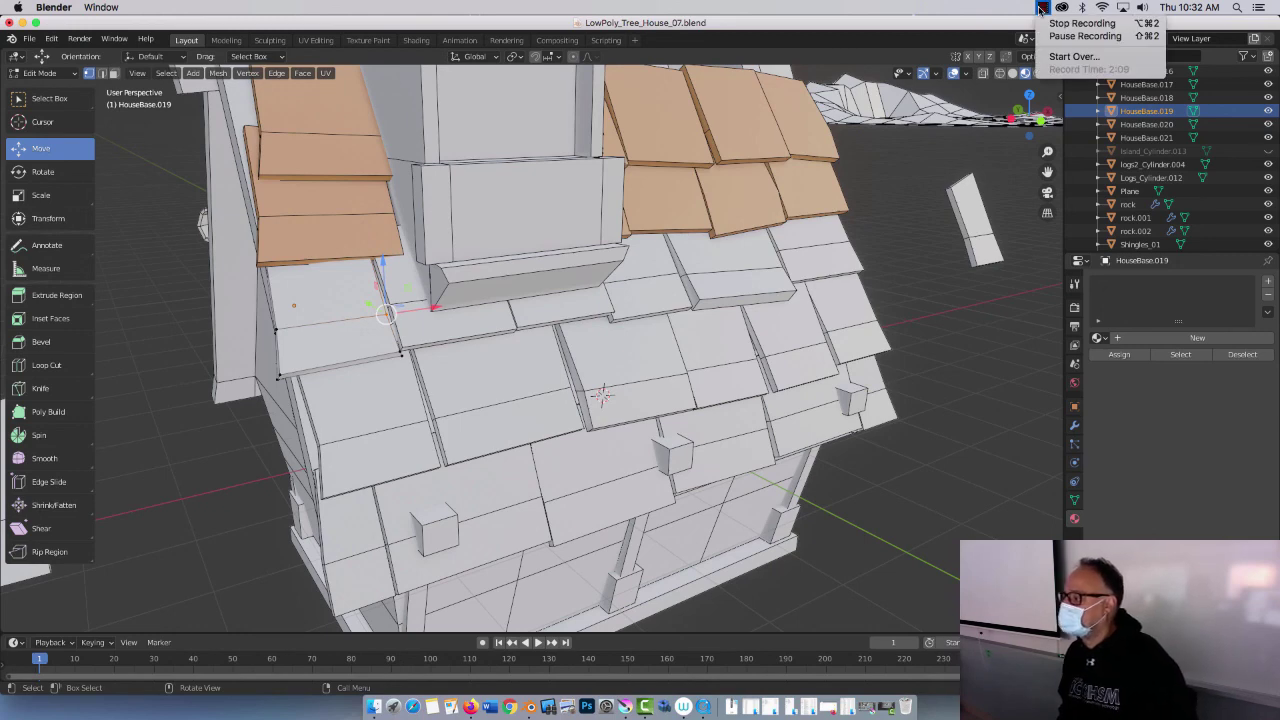